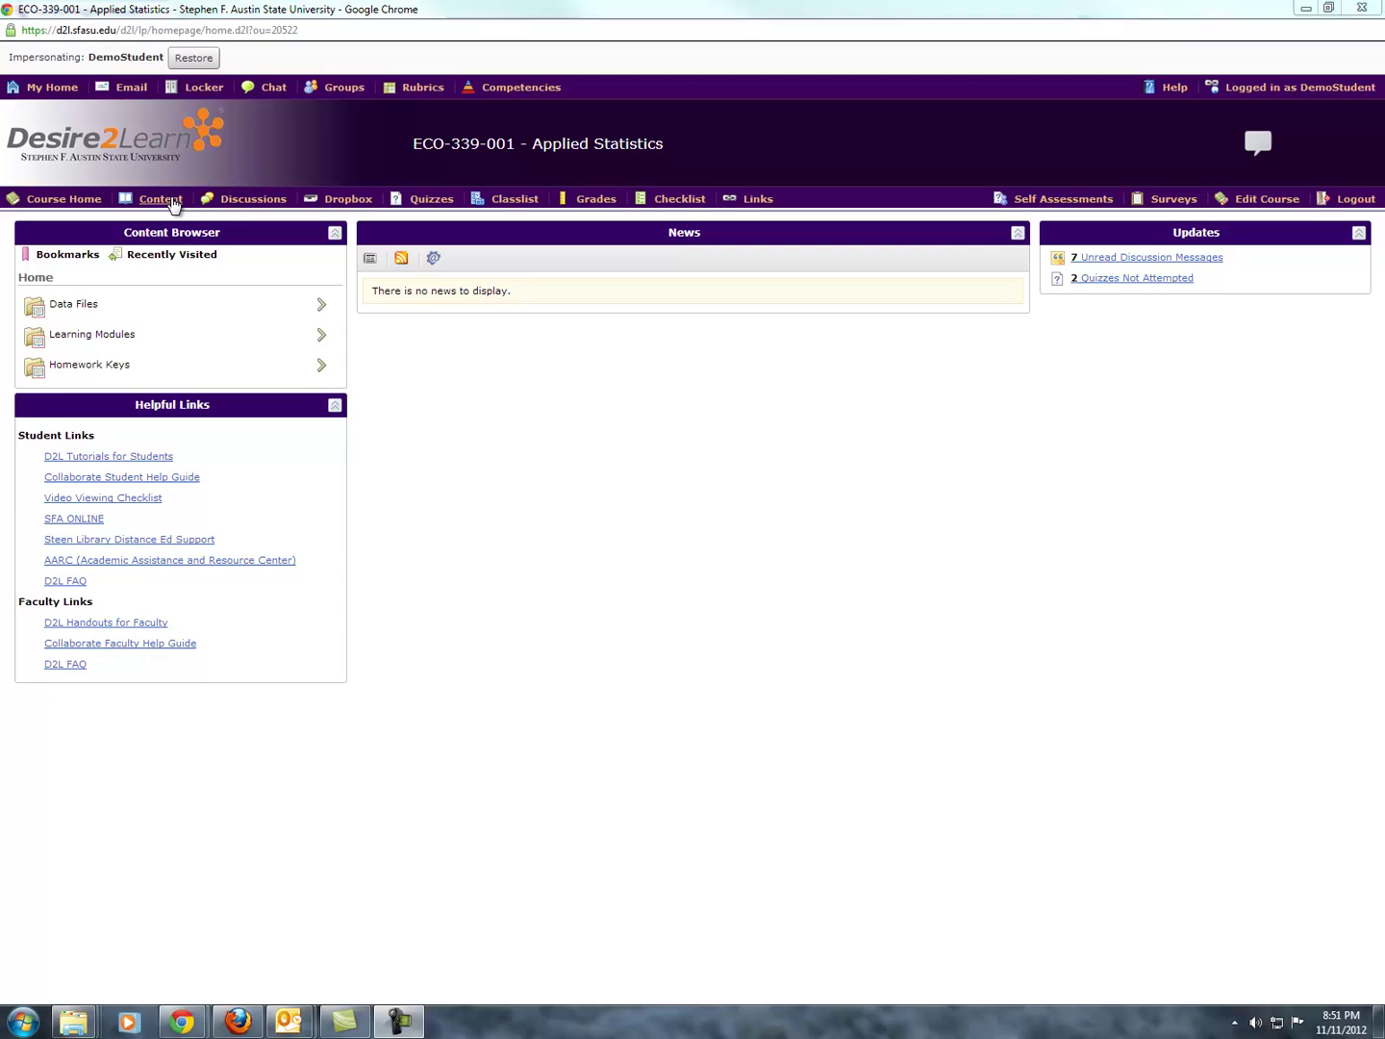
Download the Kentucky County Income Percapita file from Desire2Learn Content and open the .xls in Excel
click(170, 199)
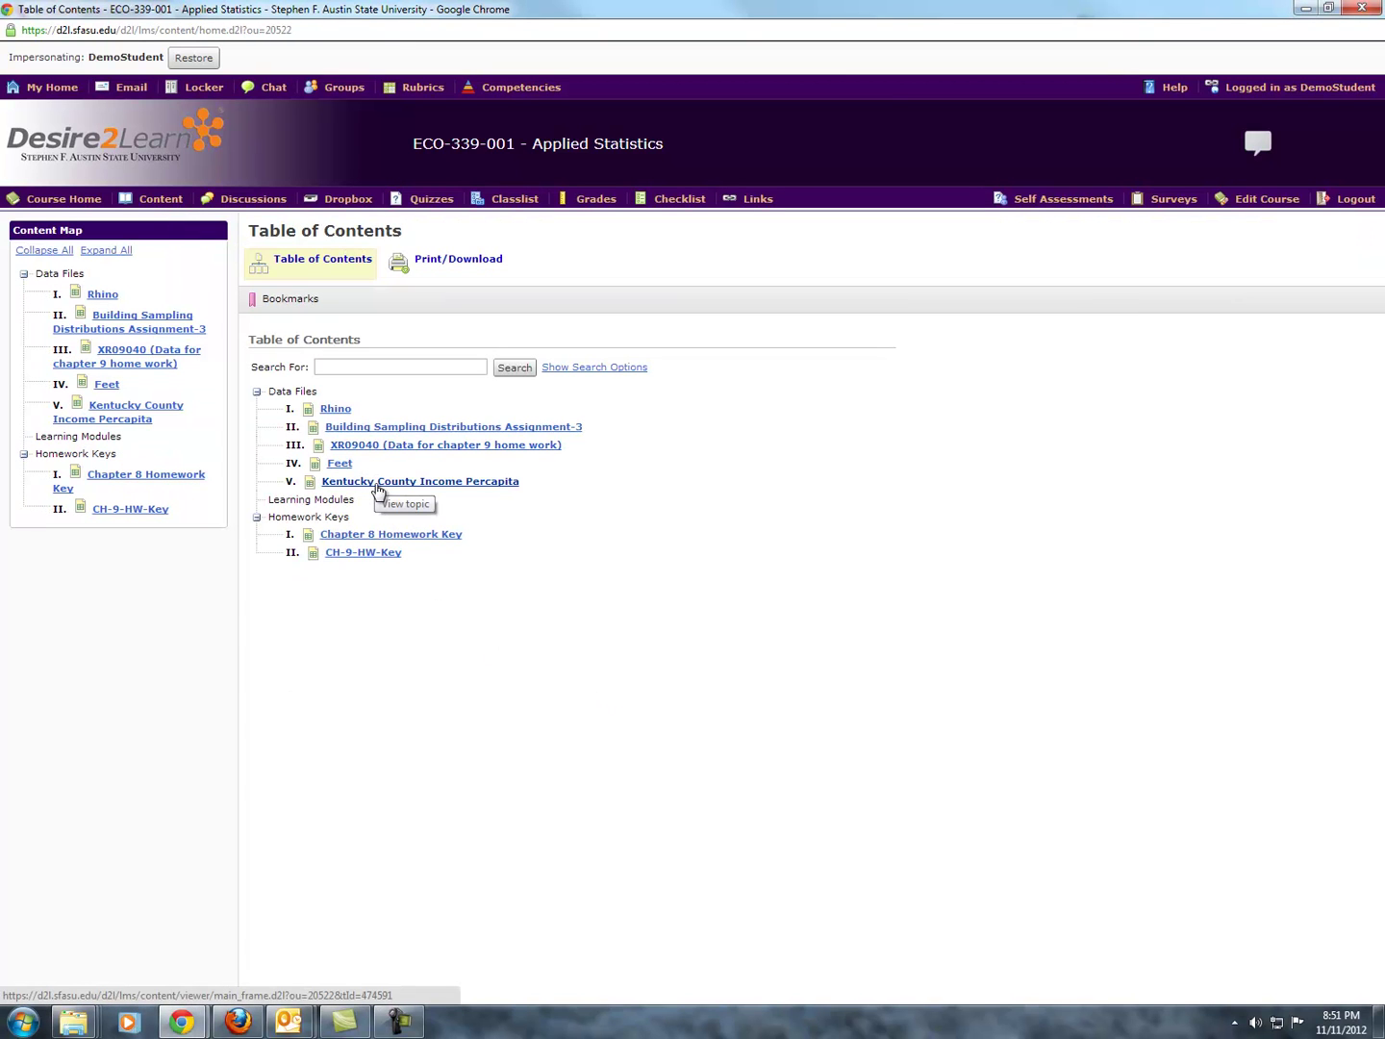
click(376, 487)
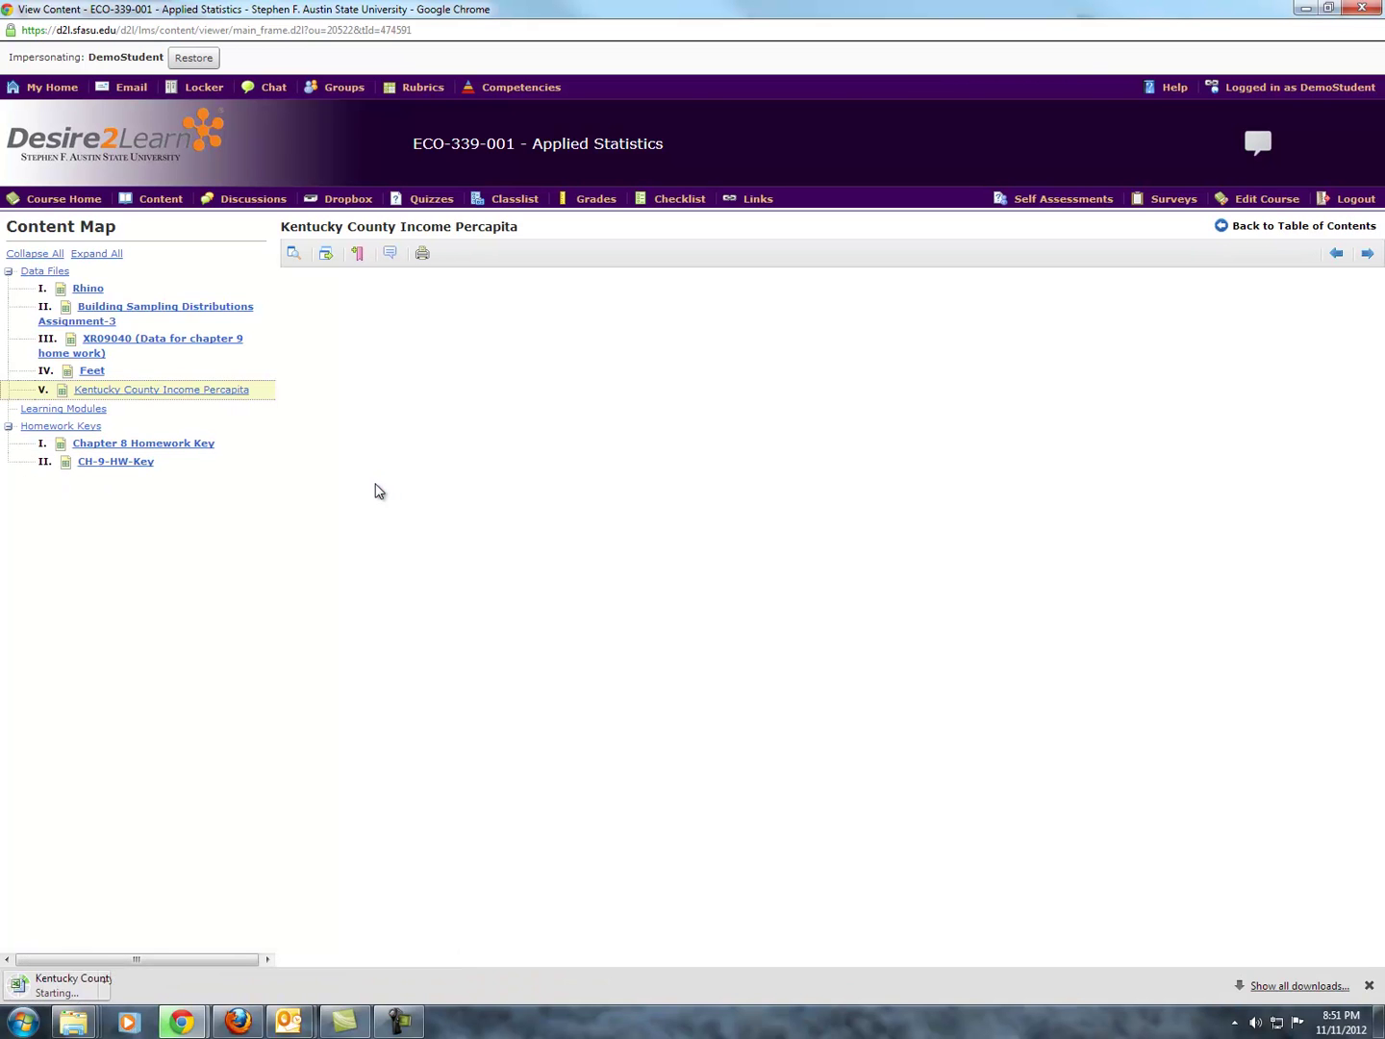
click(108, 984)
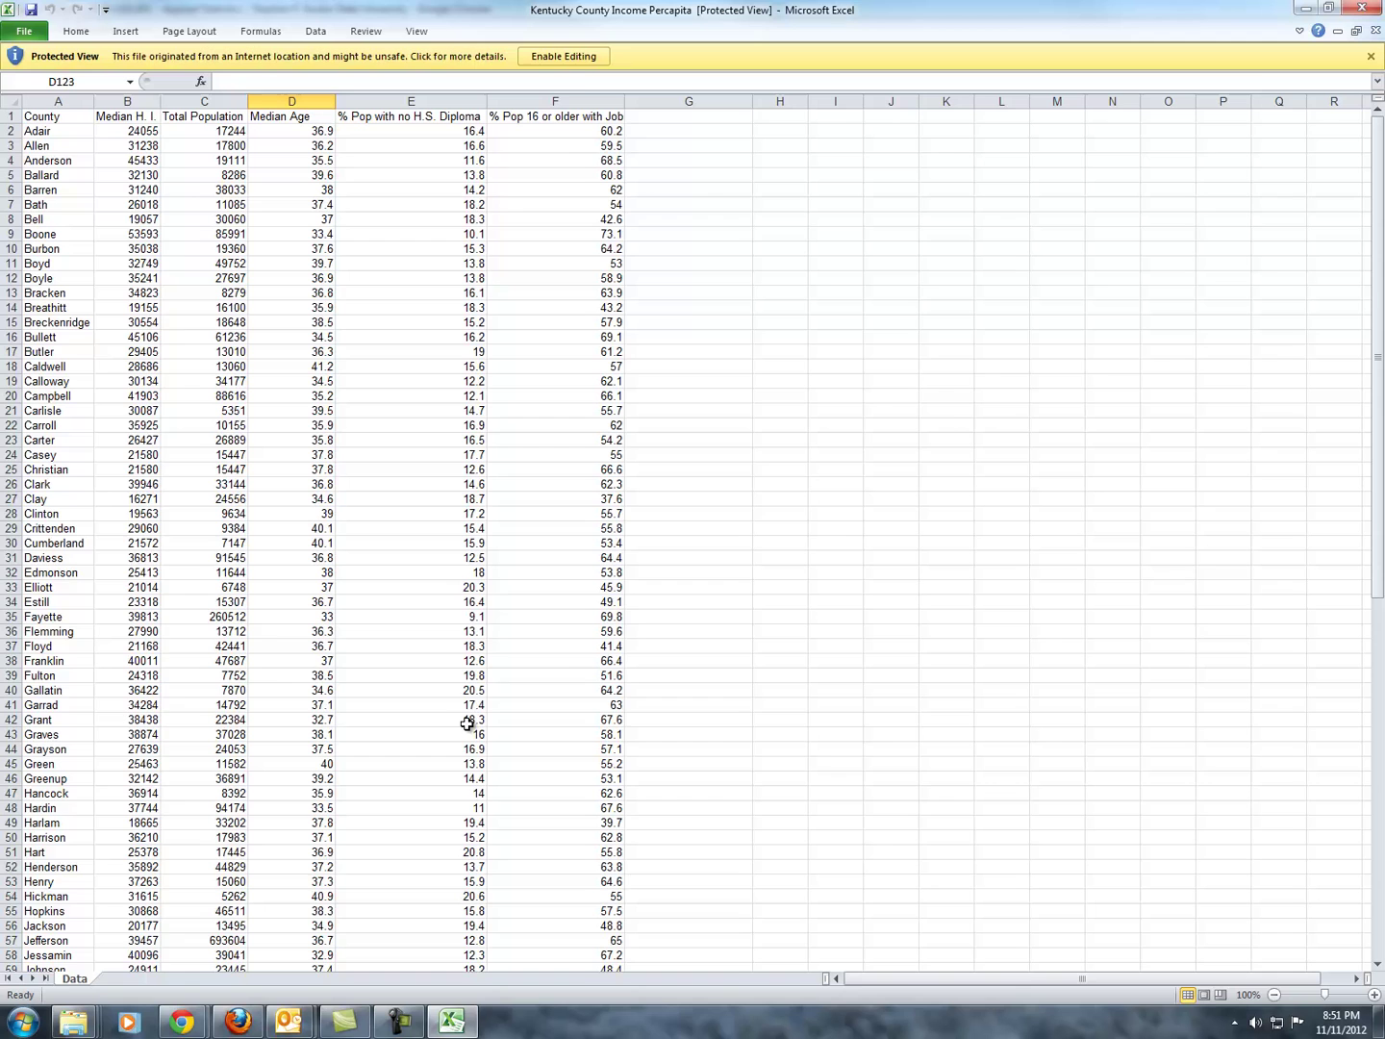
Enable editing, switch to the Data tab, and select Adair's values from C2 through F2
click(573, 58)
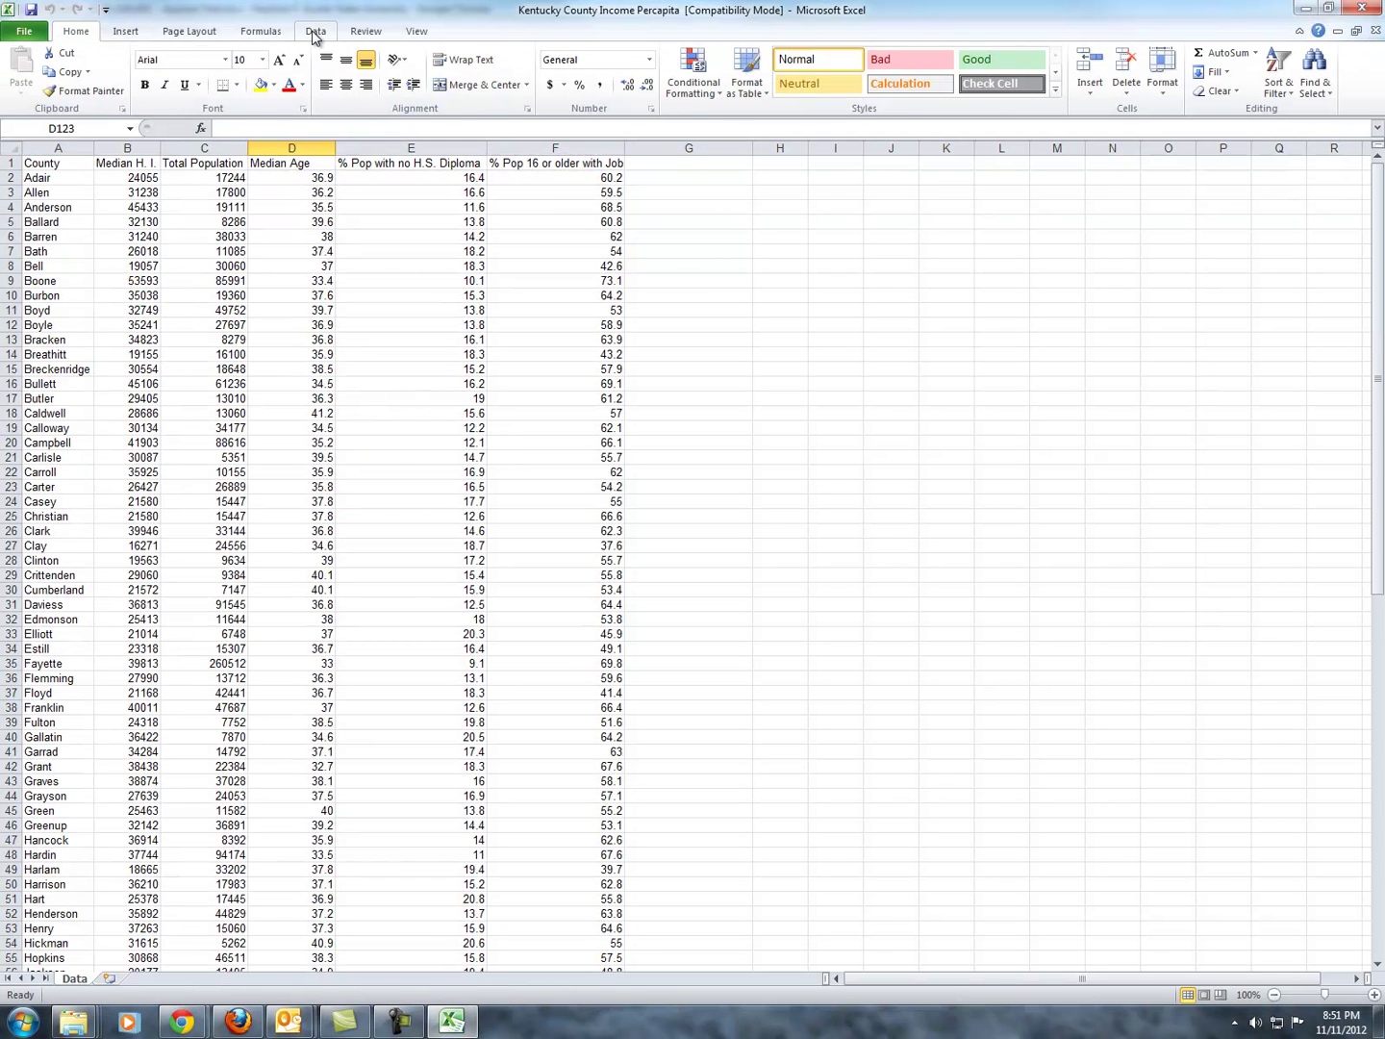
click(314, 33)
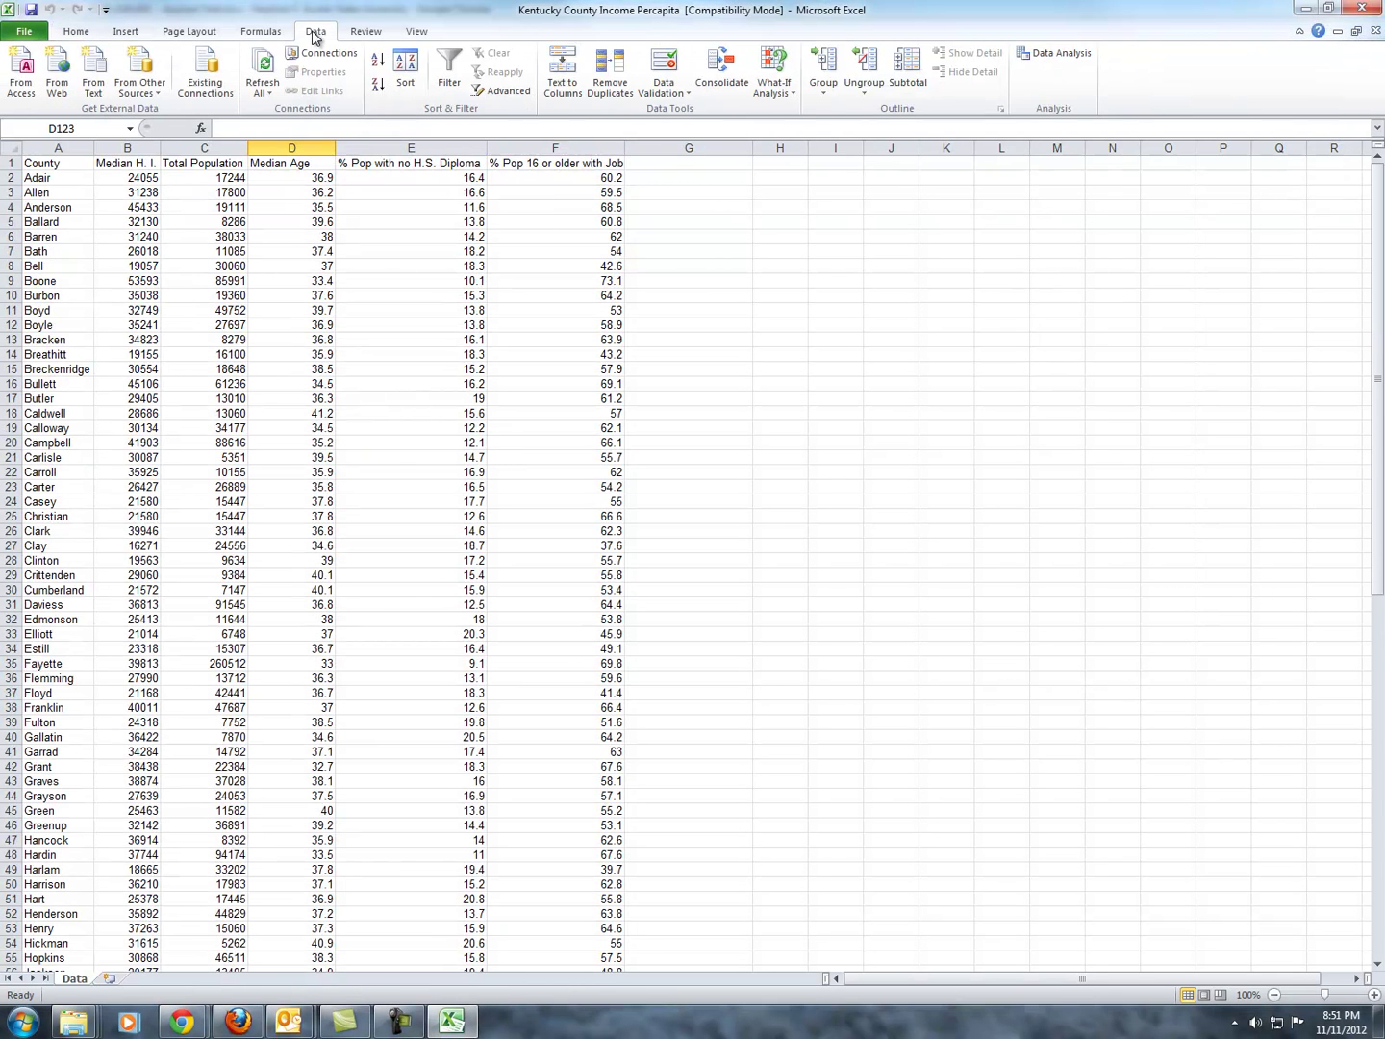
click(144, 179)
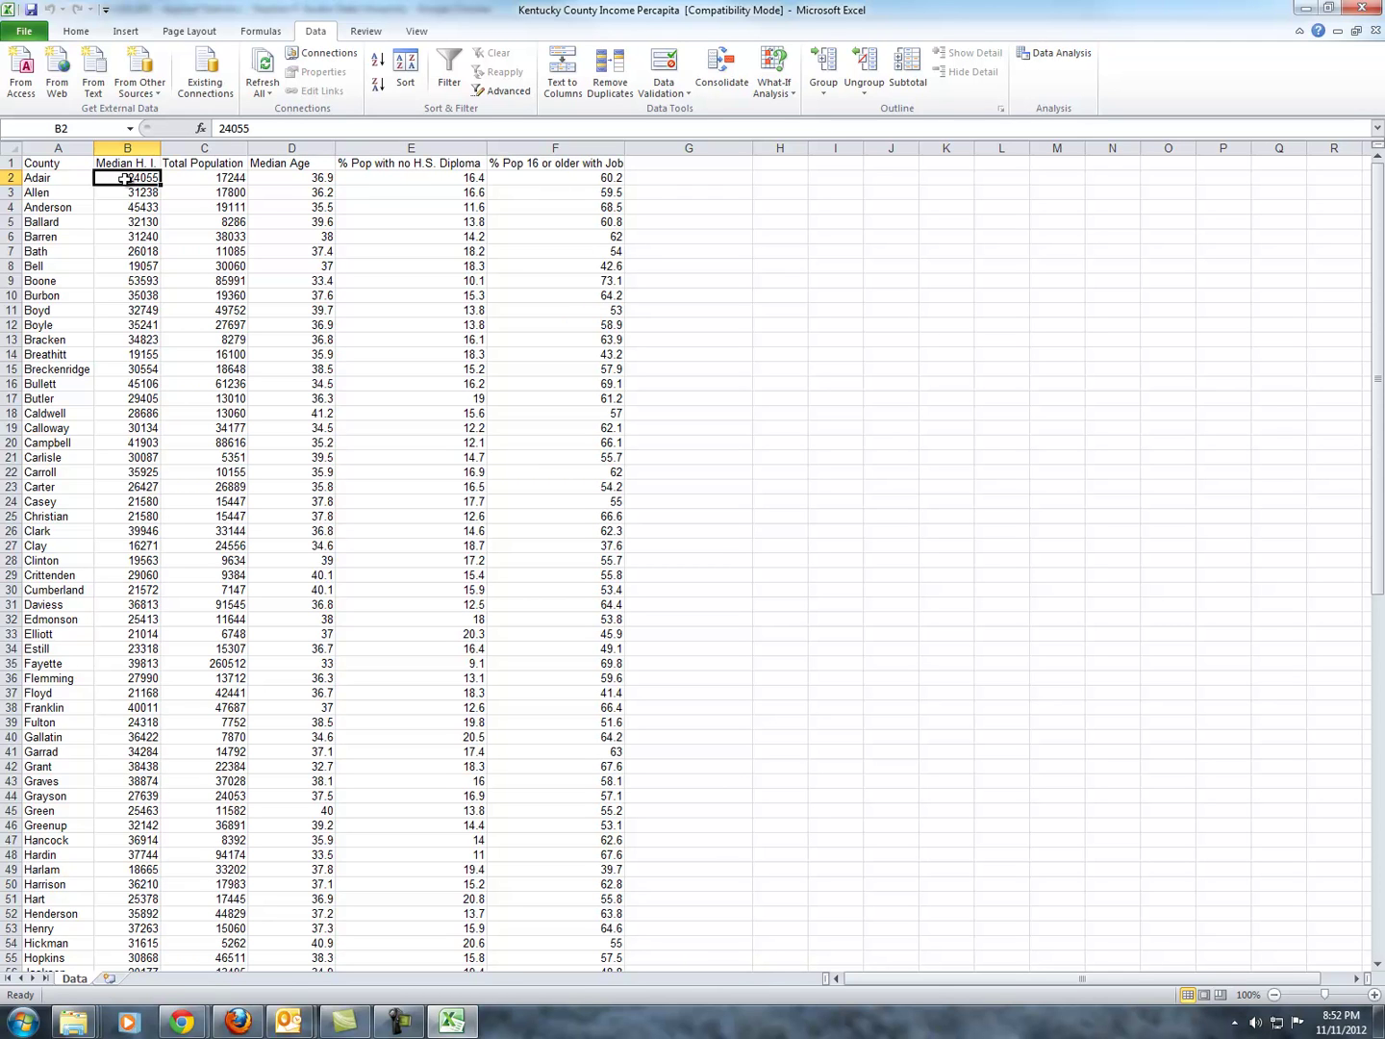
click(202, 182)
click(134, 178)
click(176, 178)
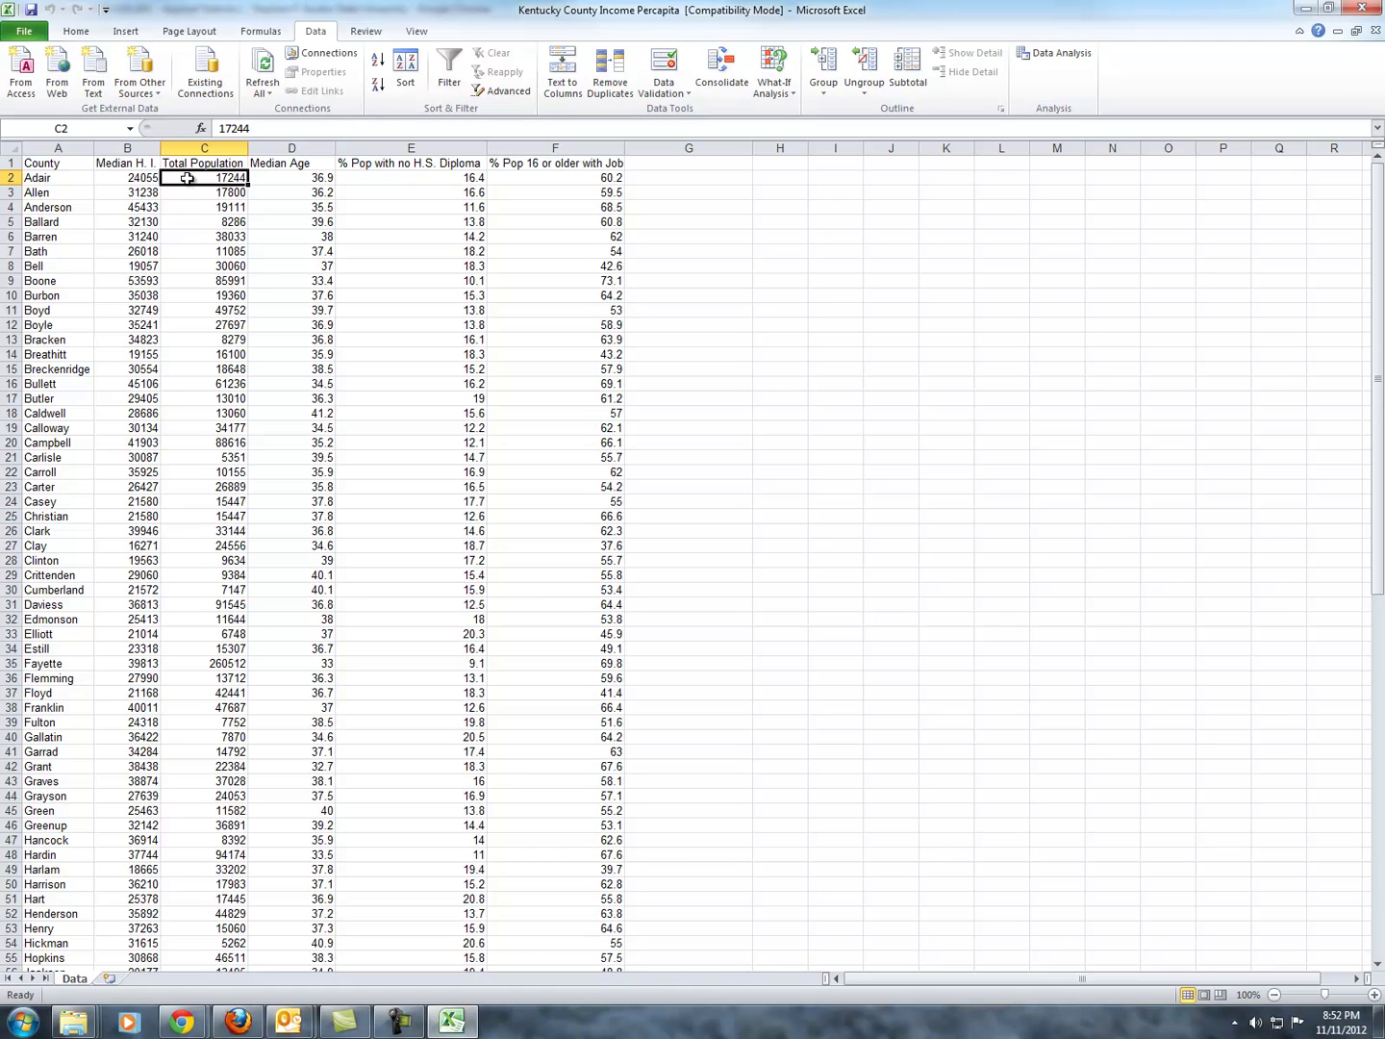
drag(199, 182, 560, 178)
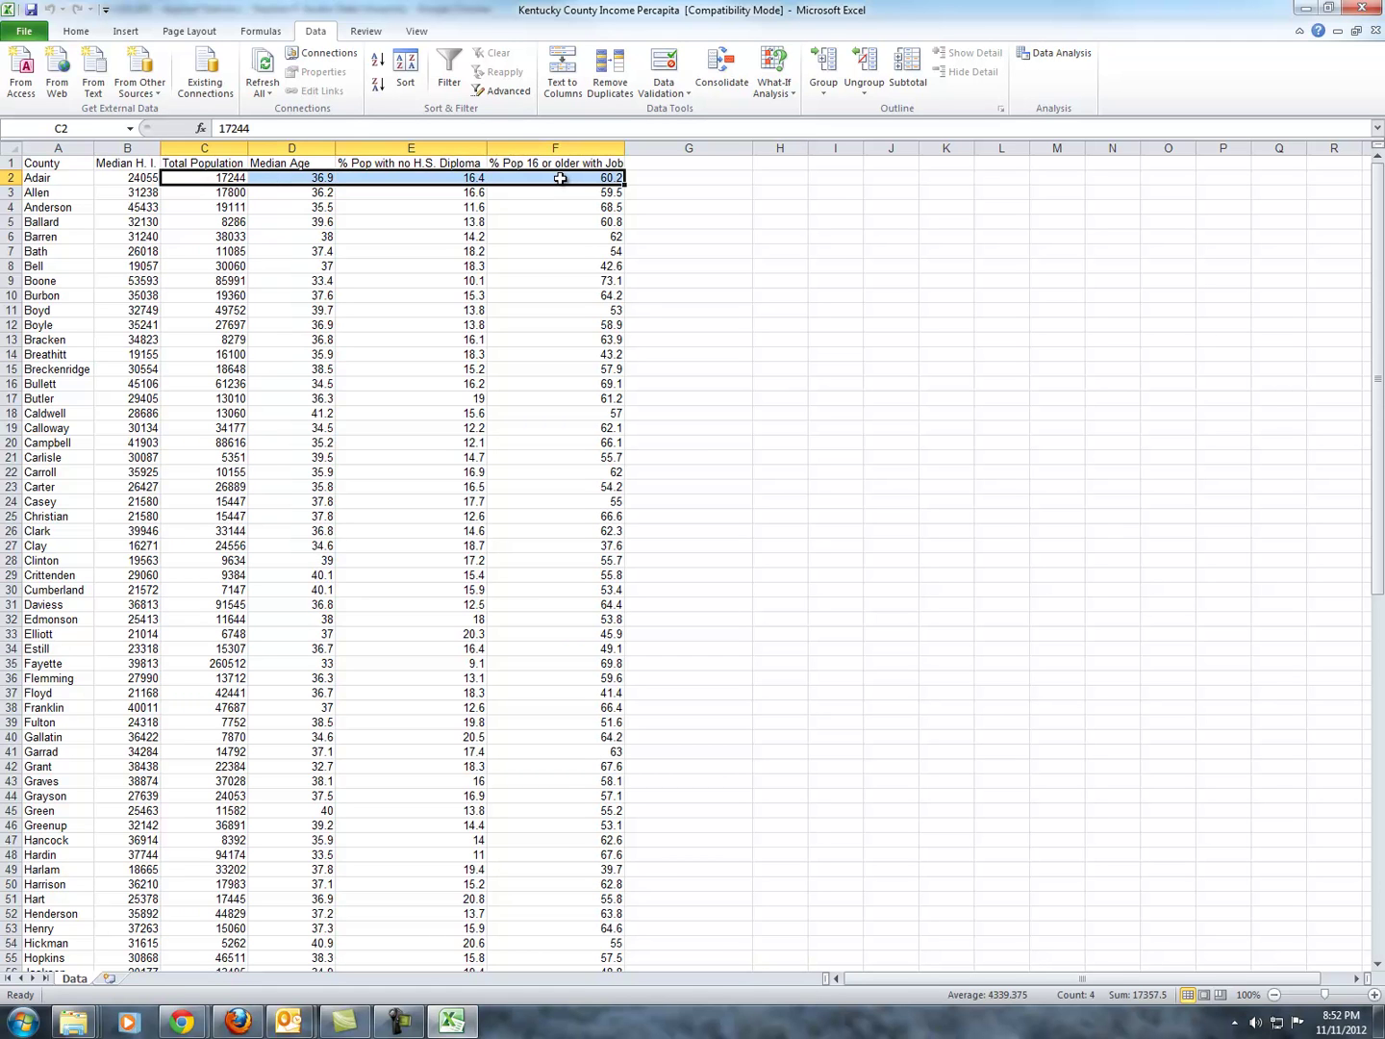
click(715, 353)
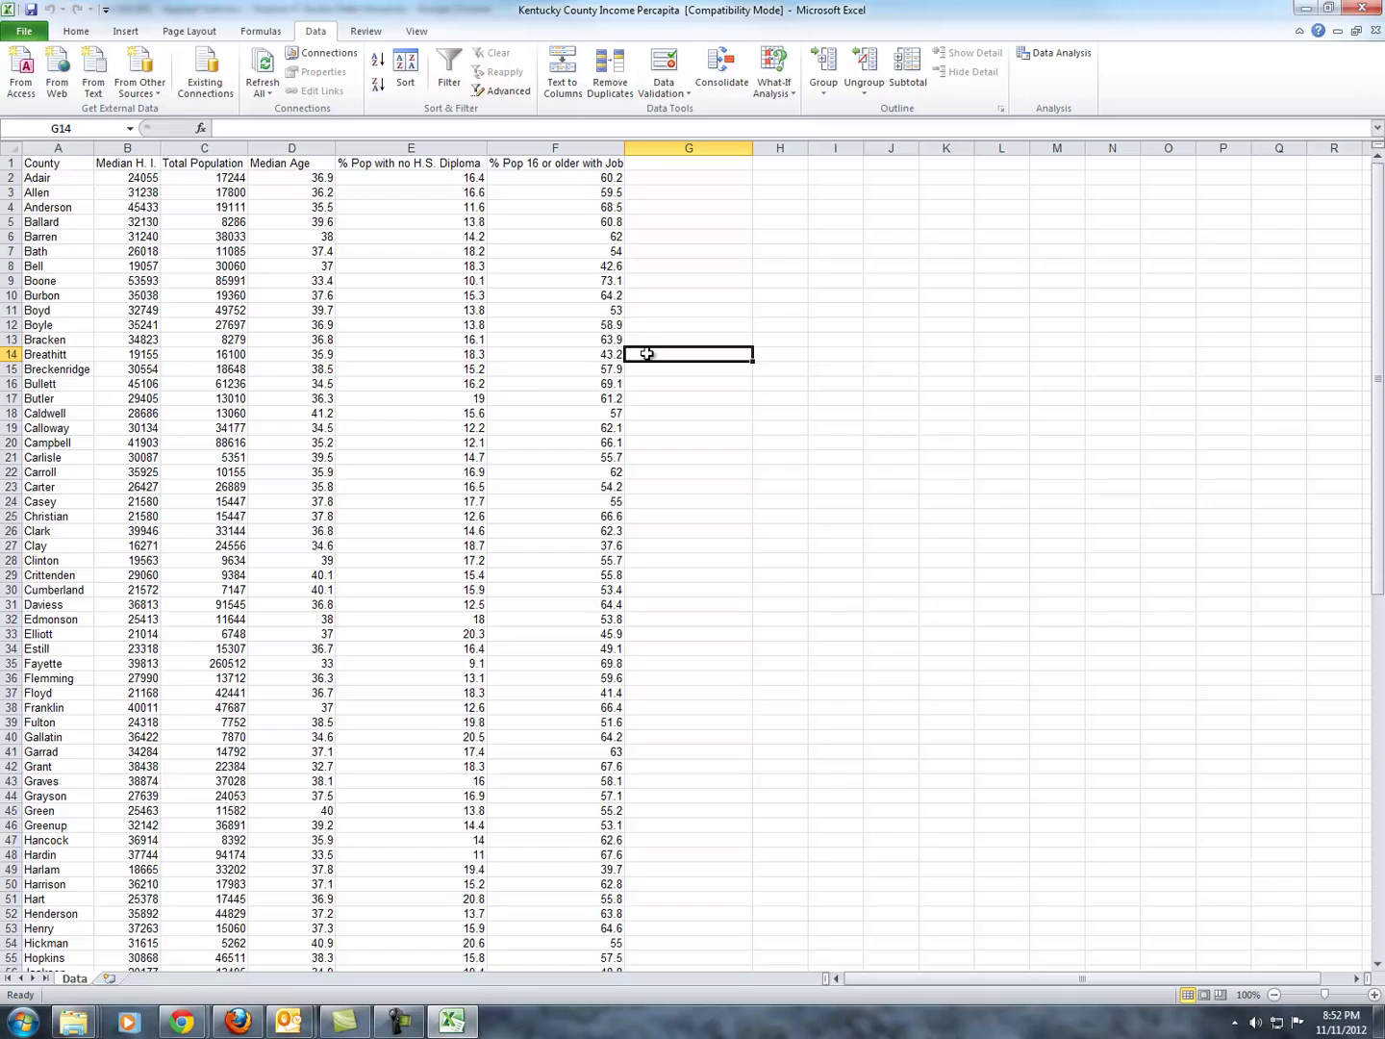
scroll(647, 353, down, 20)
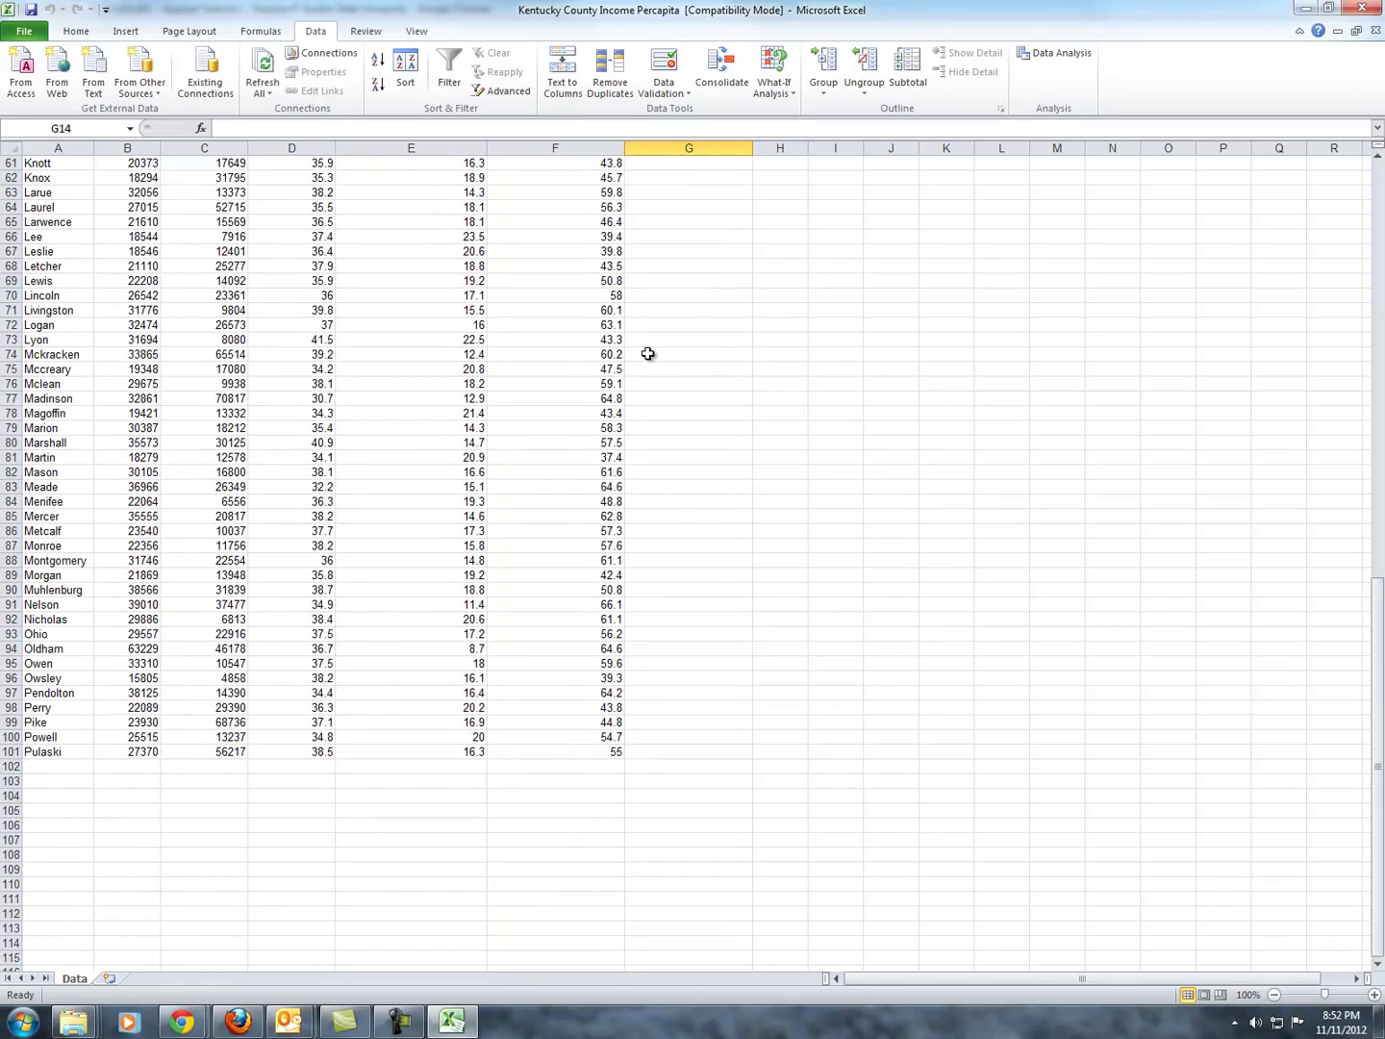
scroll(646, 354, up, 20)
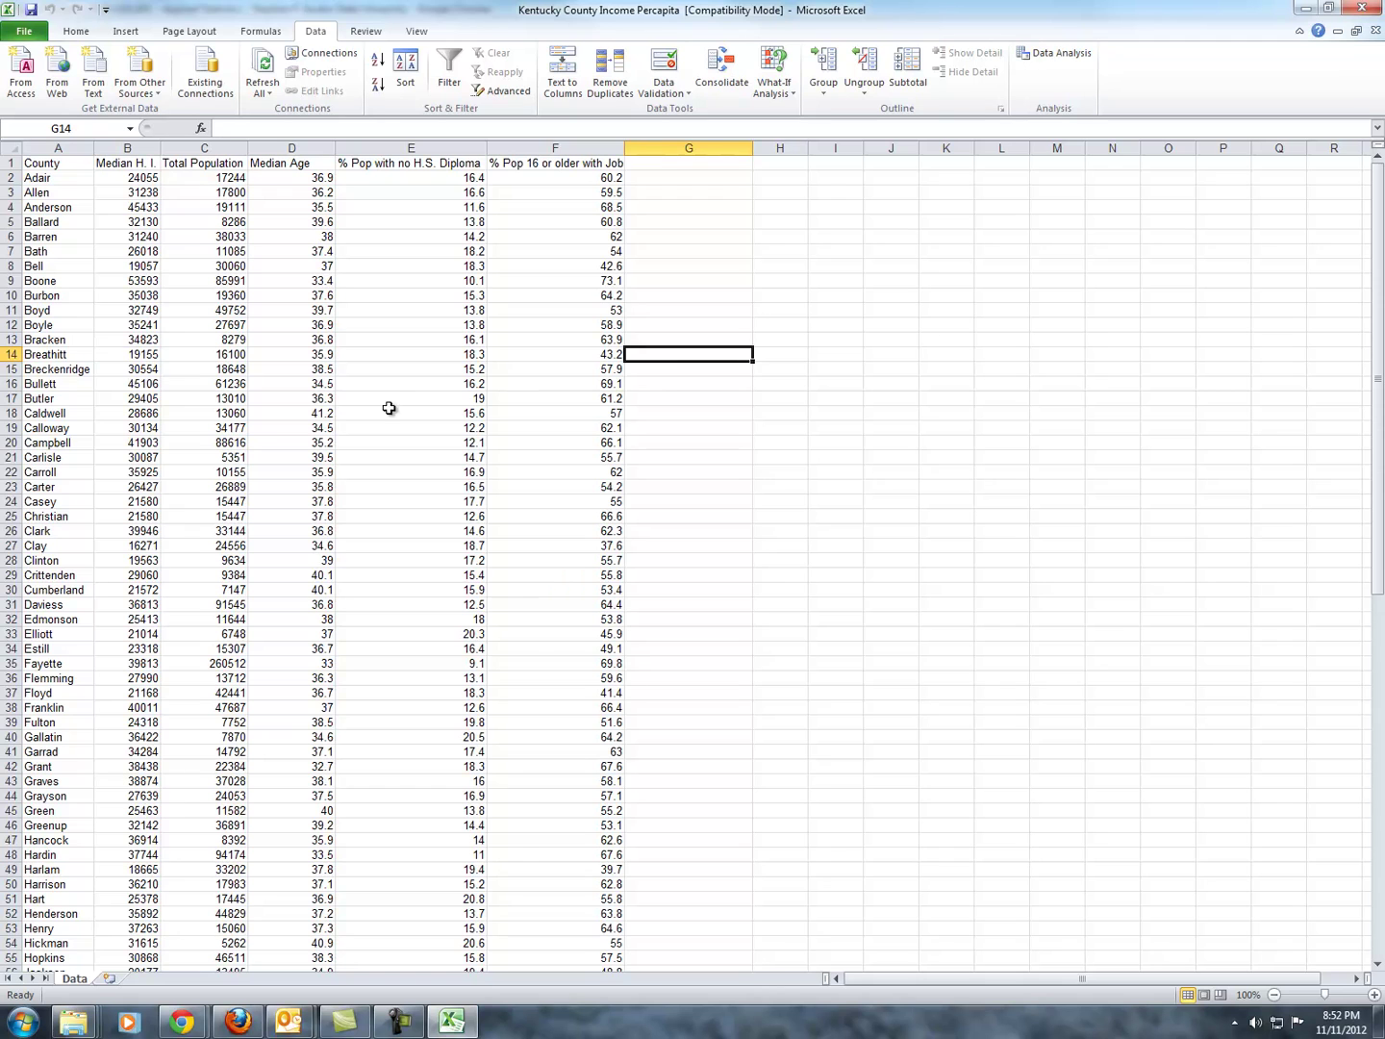
click(393, 400)
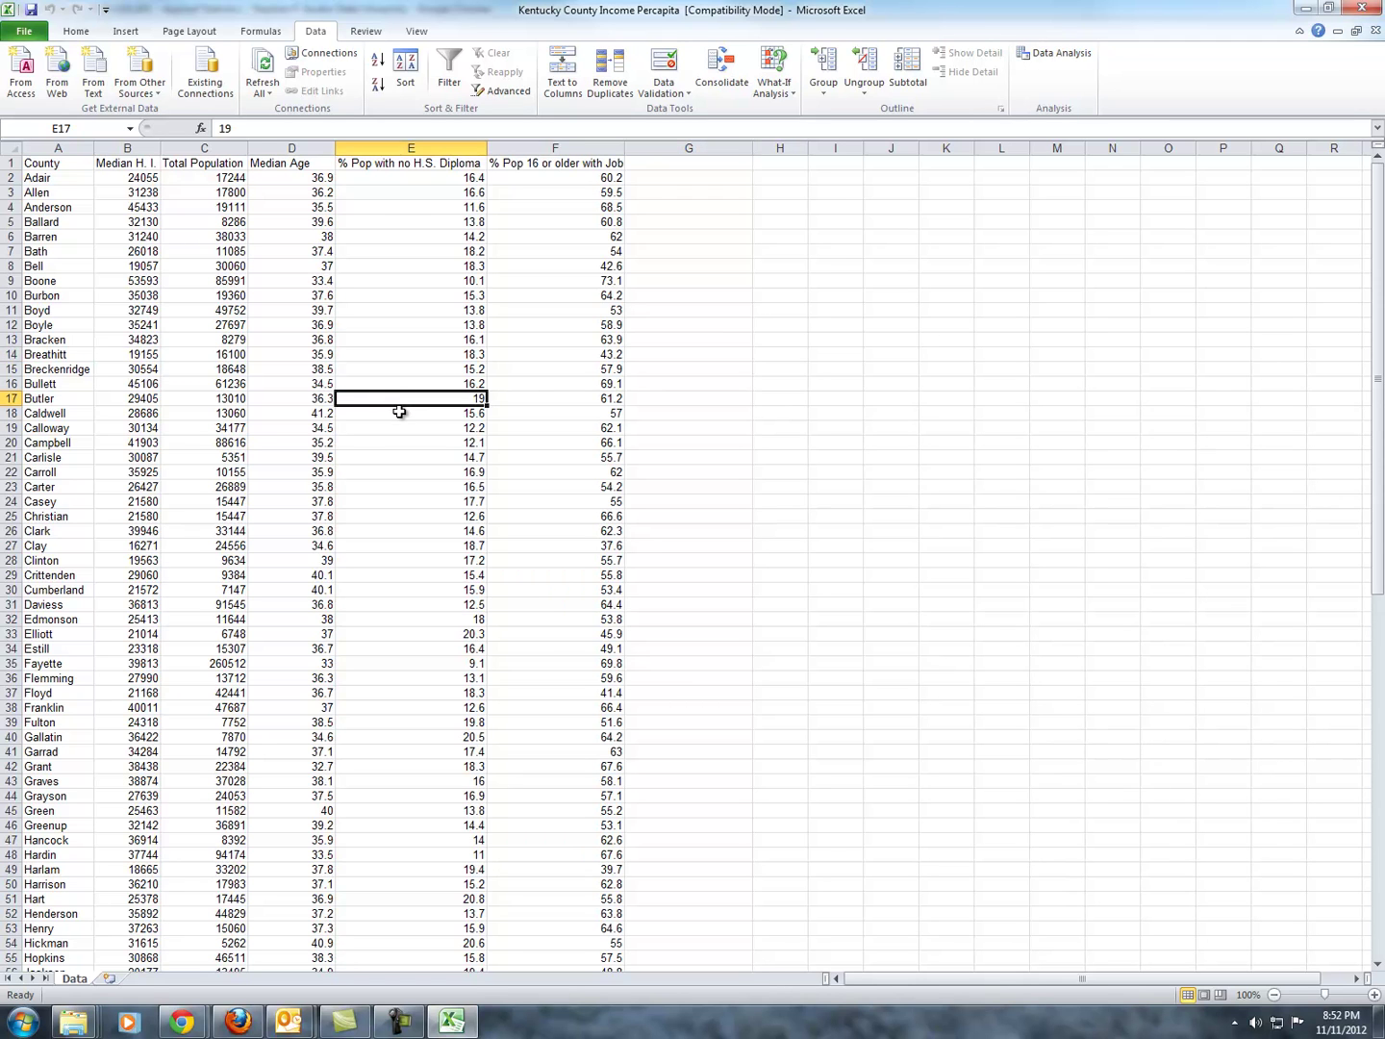
key(Delete)
click(803, 444)
click(700, 460)
scroll(698, 459, down, 2)
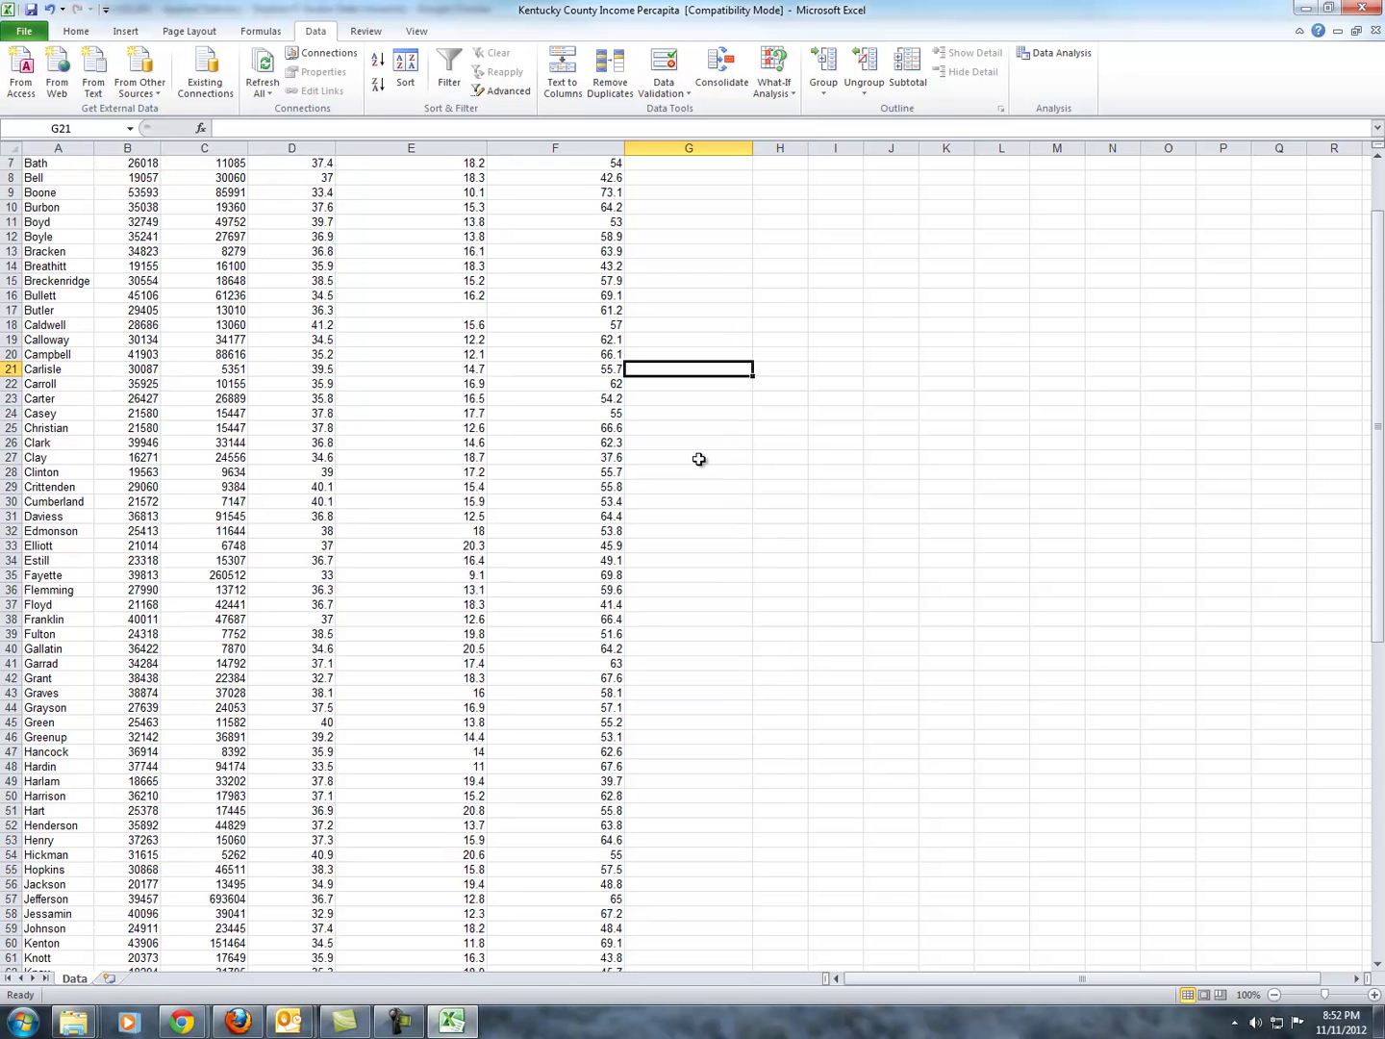
scroll(698, 460, up, 1)
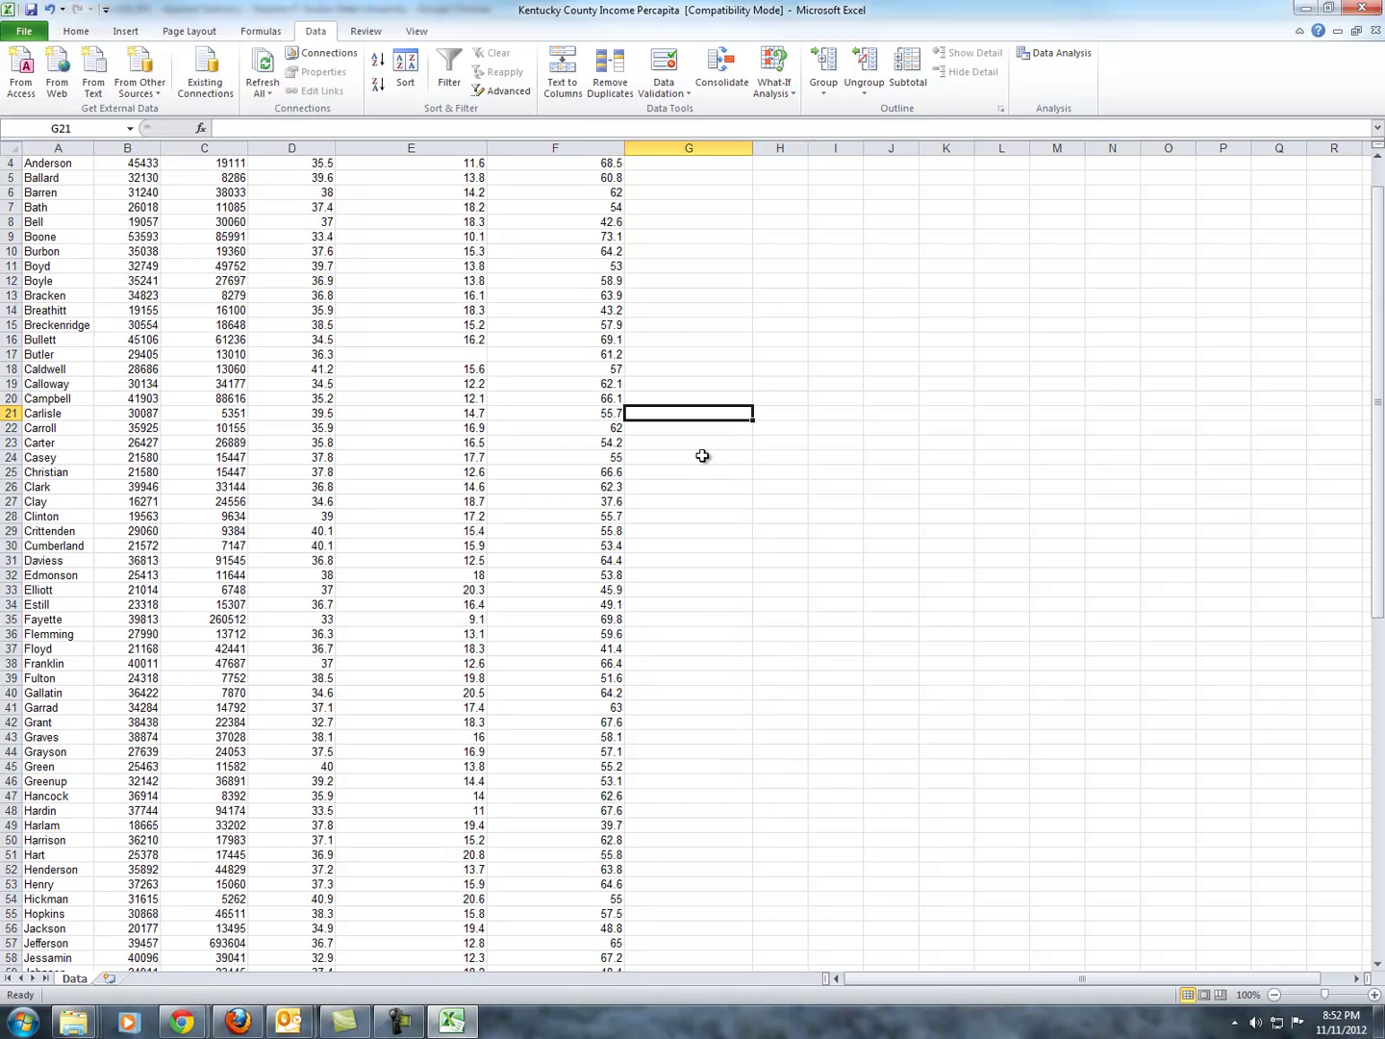
scroll(701, 454, up, 1)
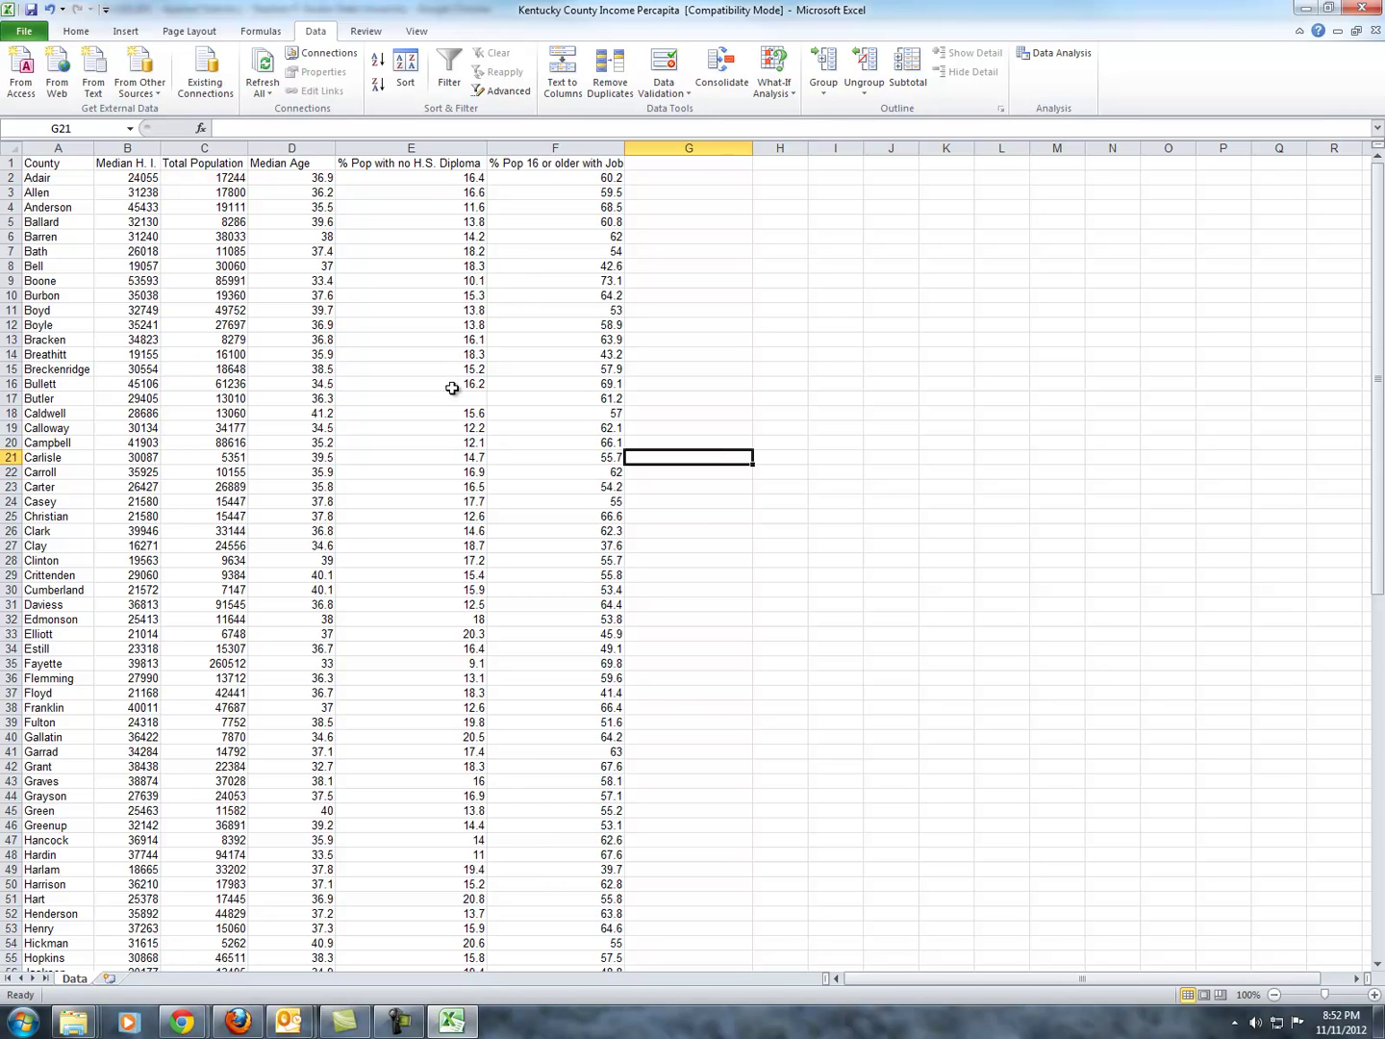
right_click(13, 400)
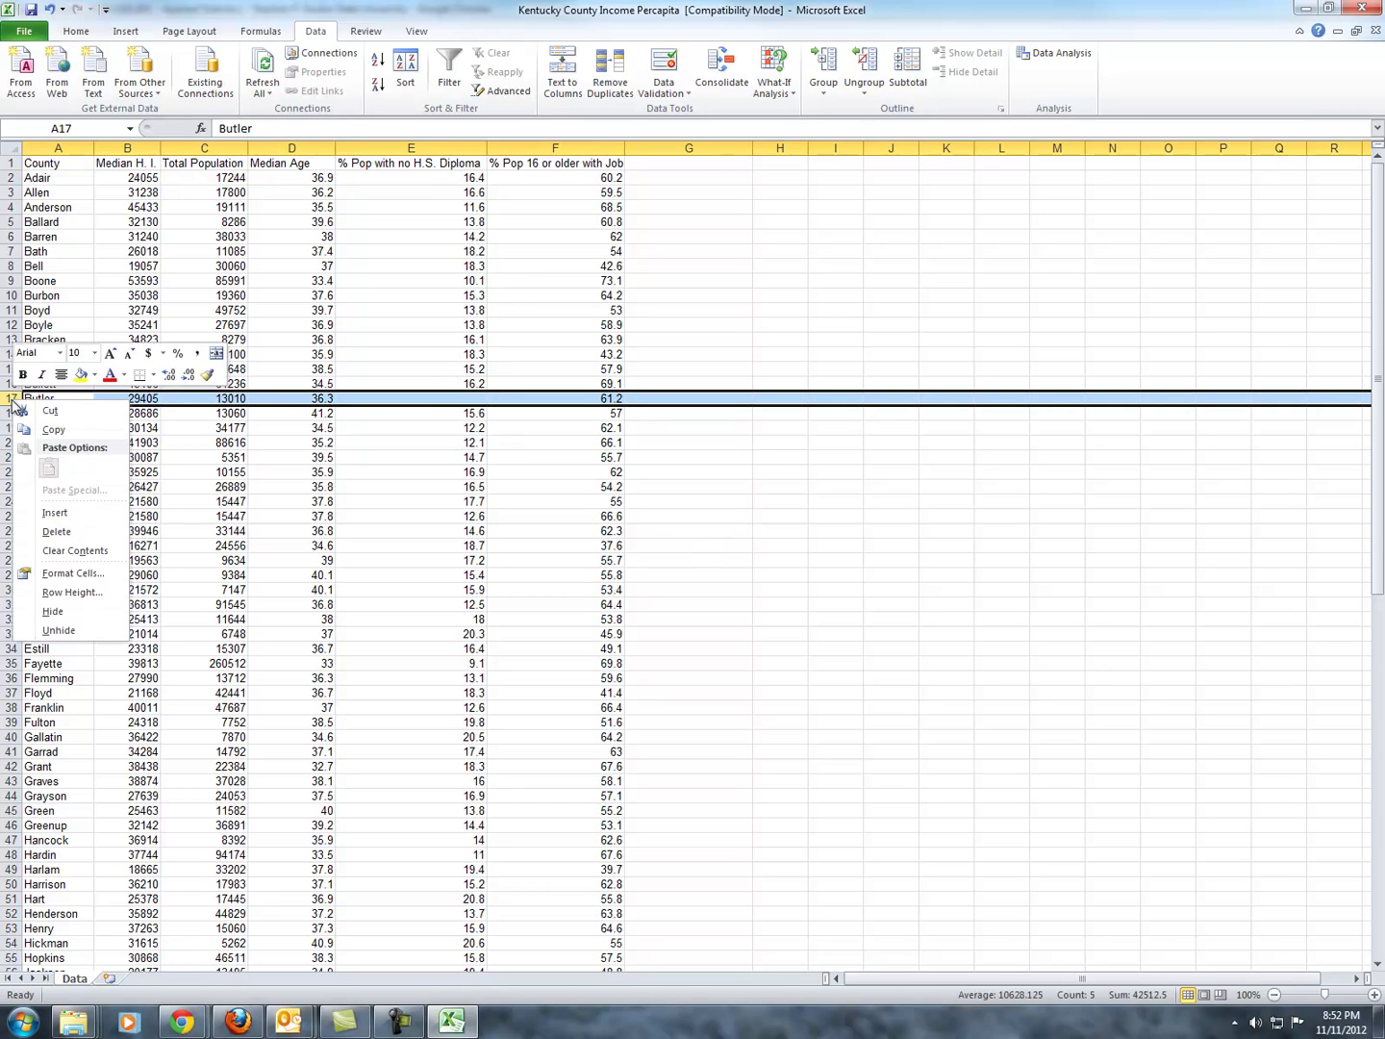
click(57, 531)
click(783, 533)
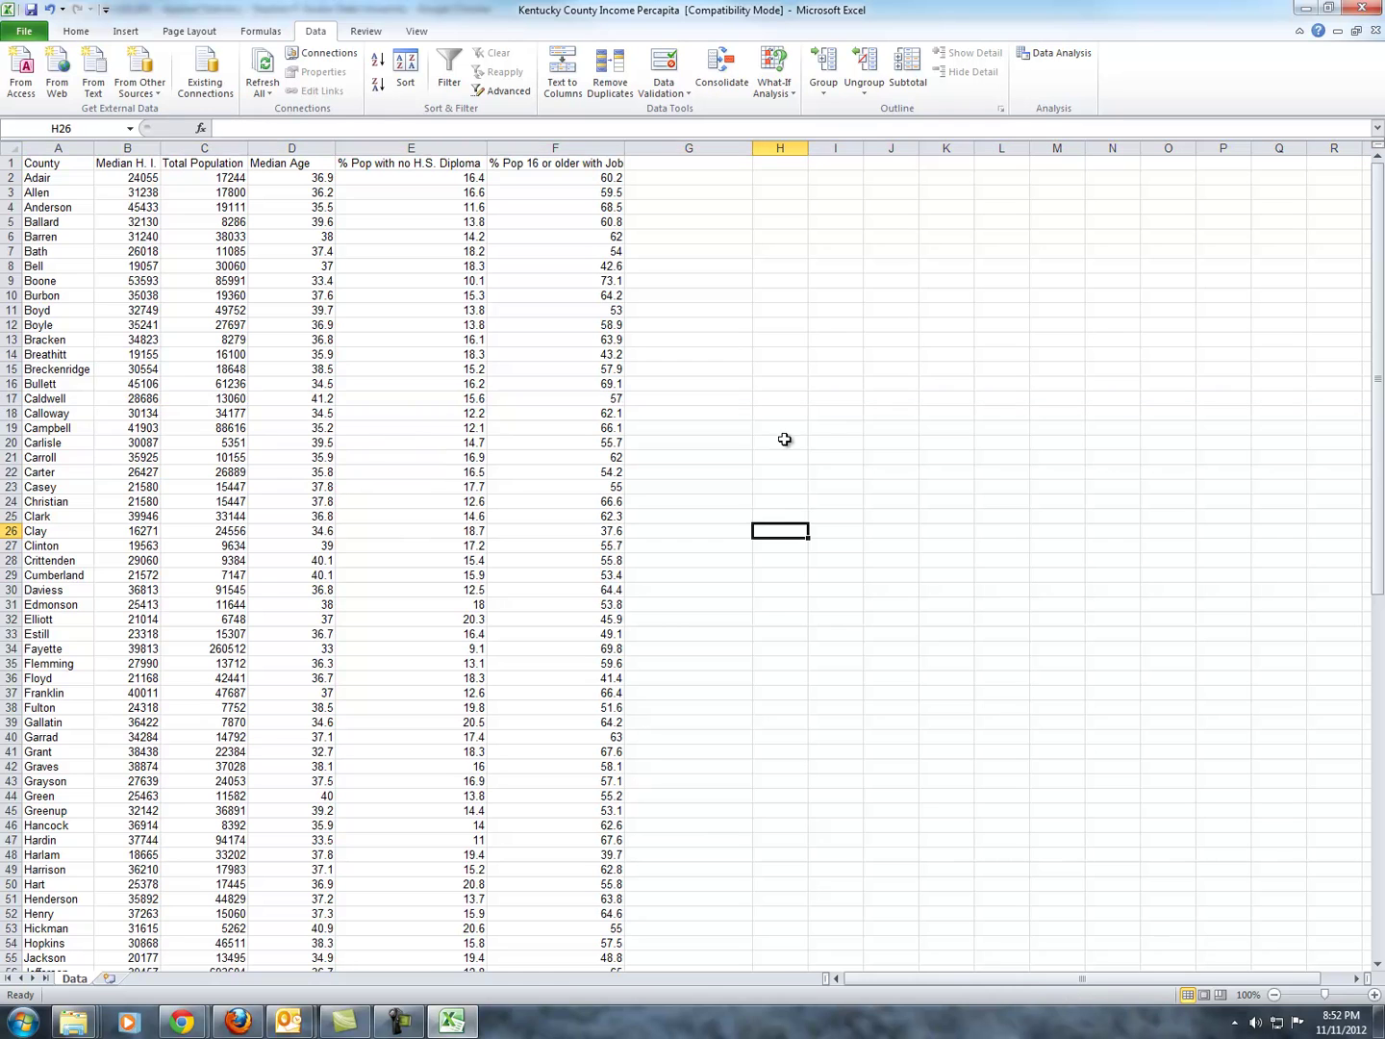
click(785, 401)
scroll(730, 498, down, 4)
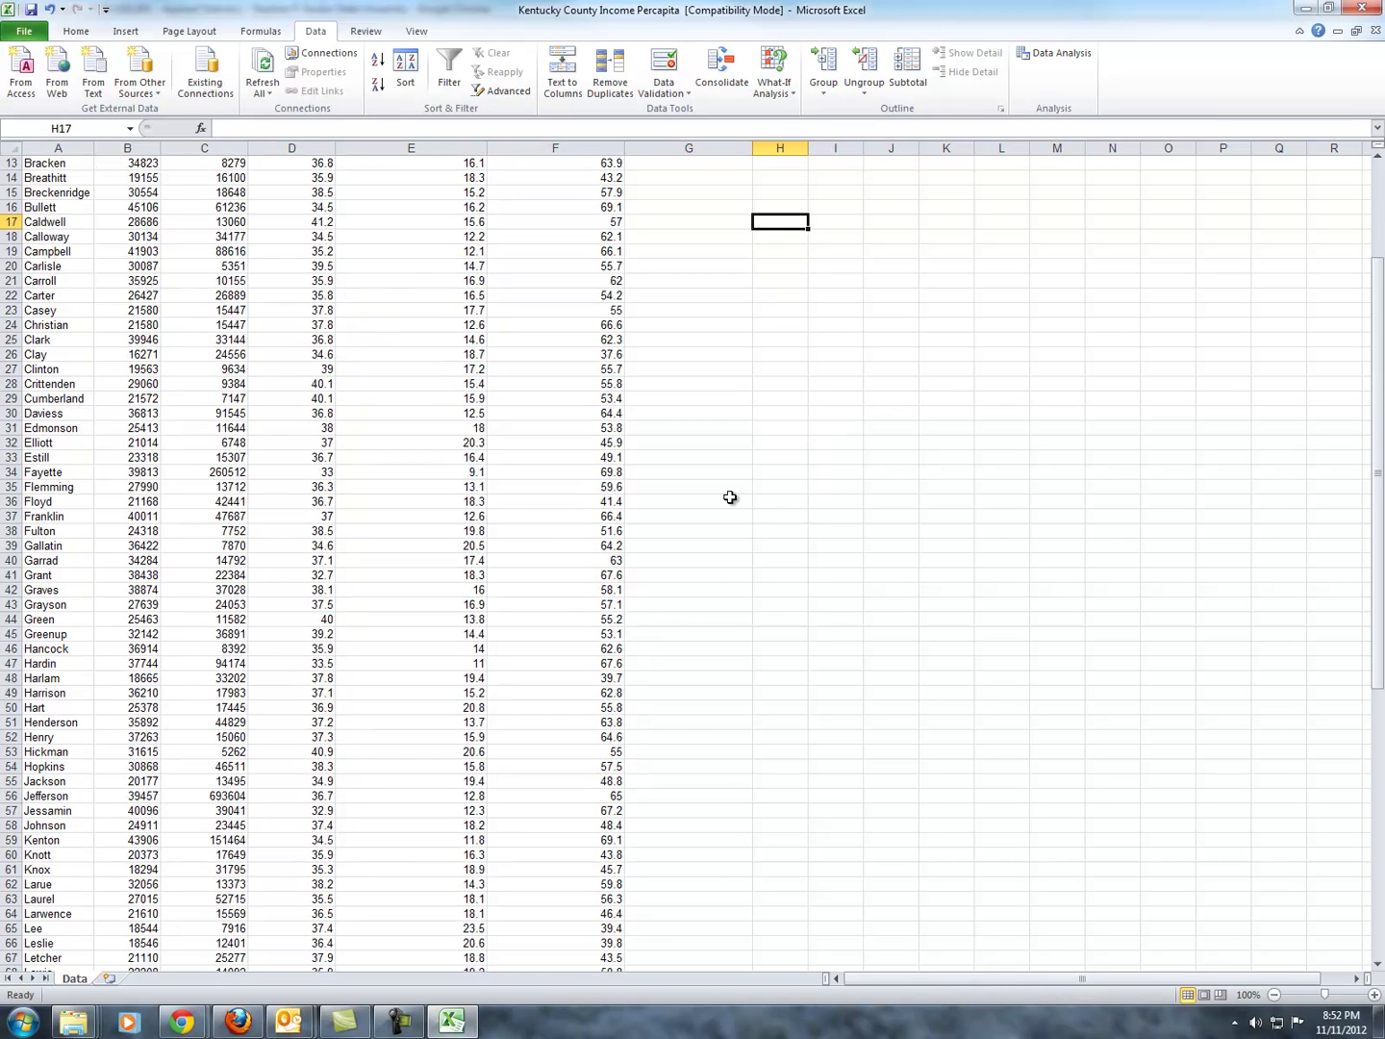
scroll(730, 498, down, 13)
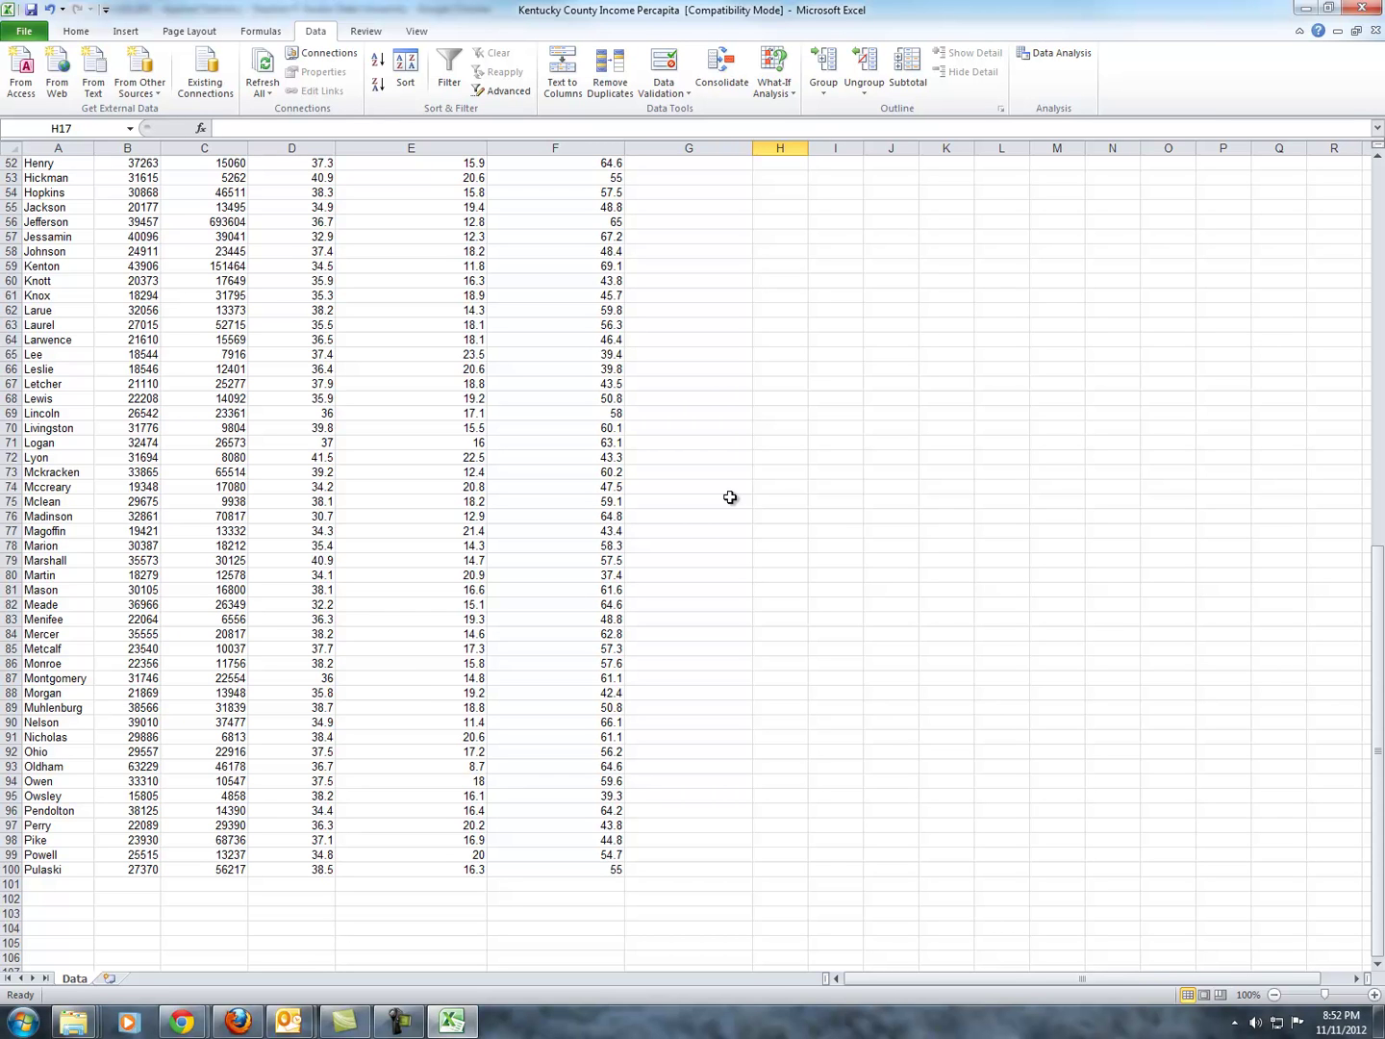
scroll(730, 498, up, 5)
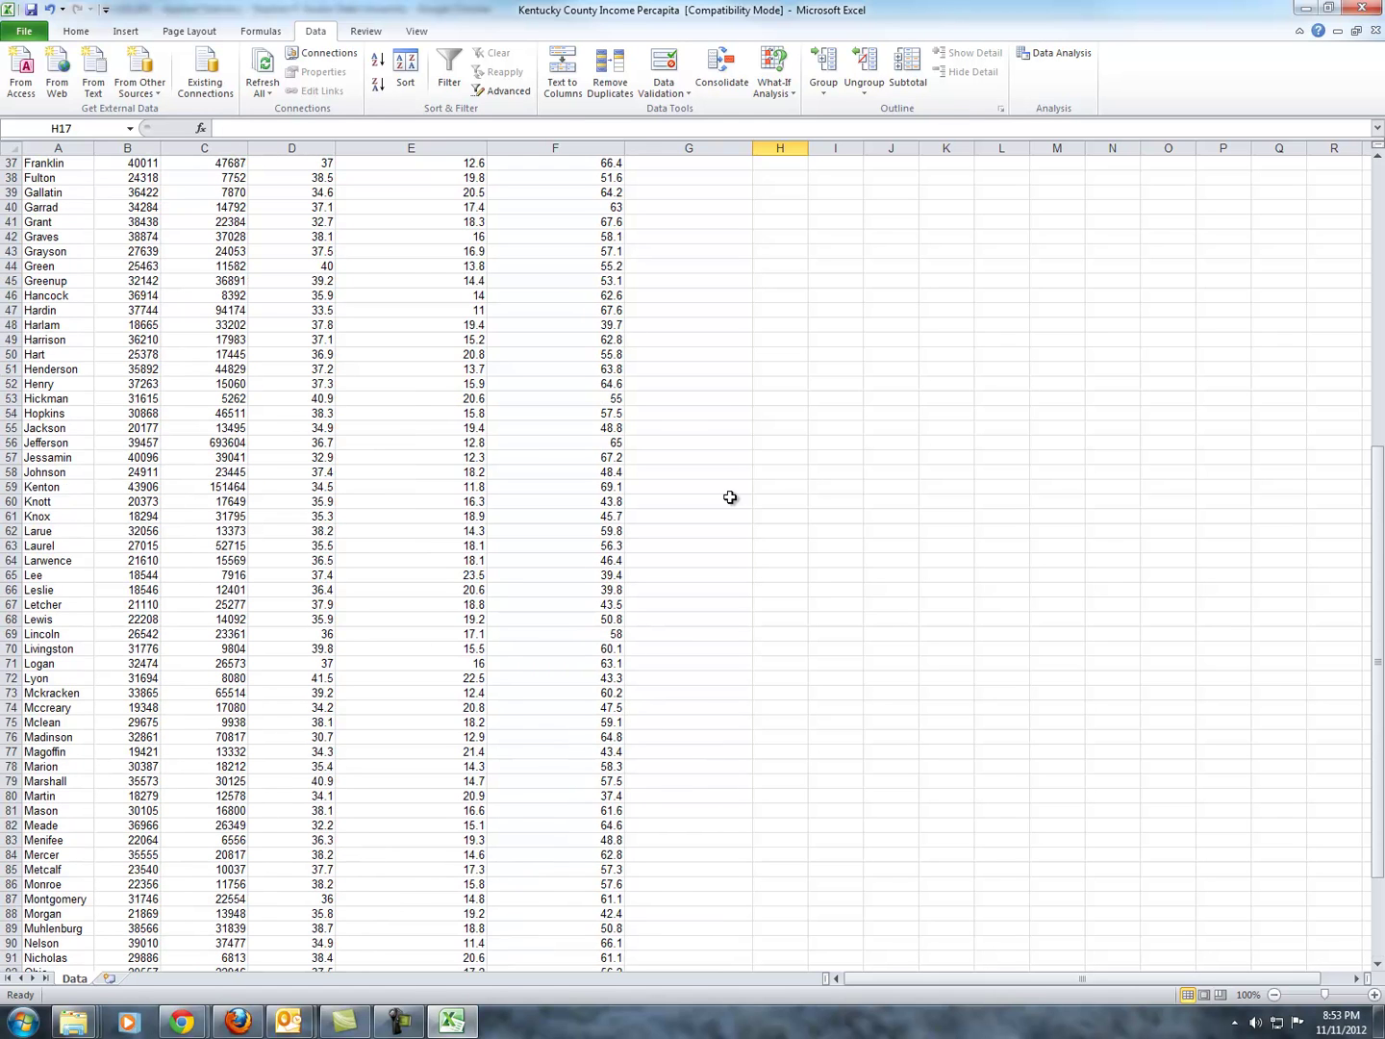
key(ctrl+z)
key(ctrl+z)
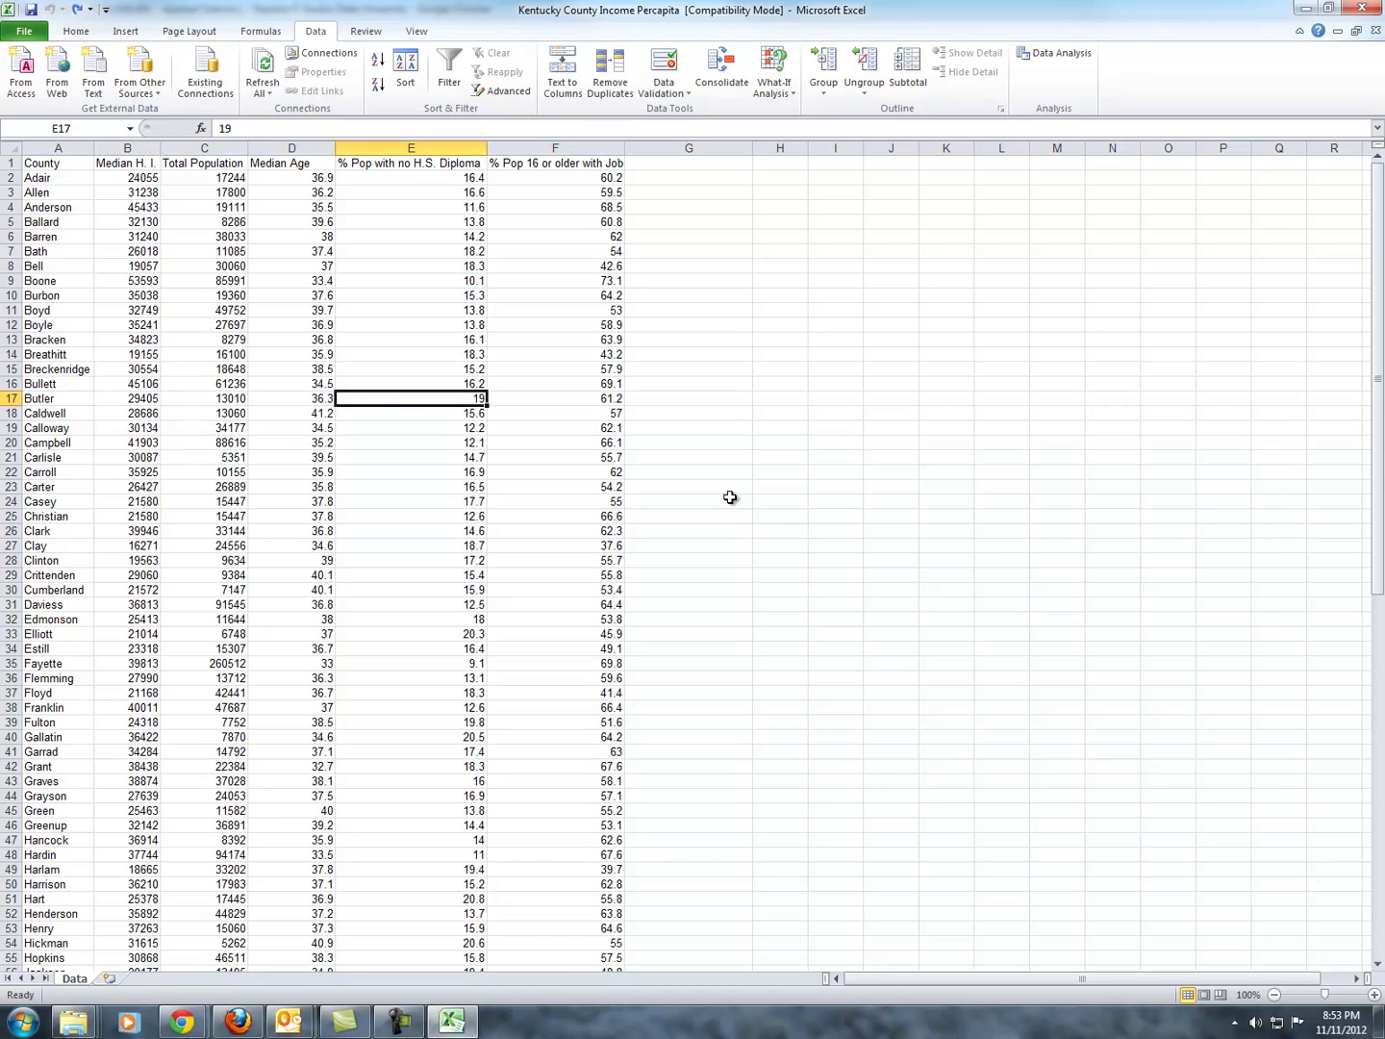
click(730, 497)
click(667, 404)
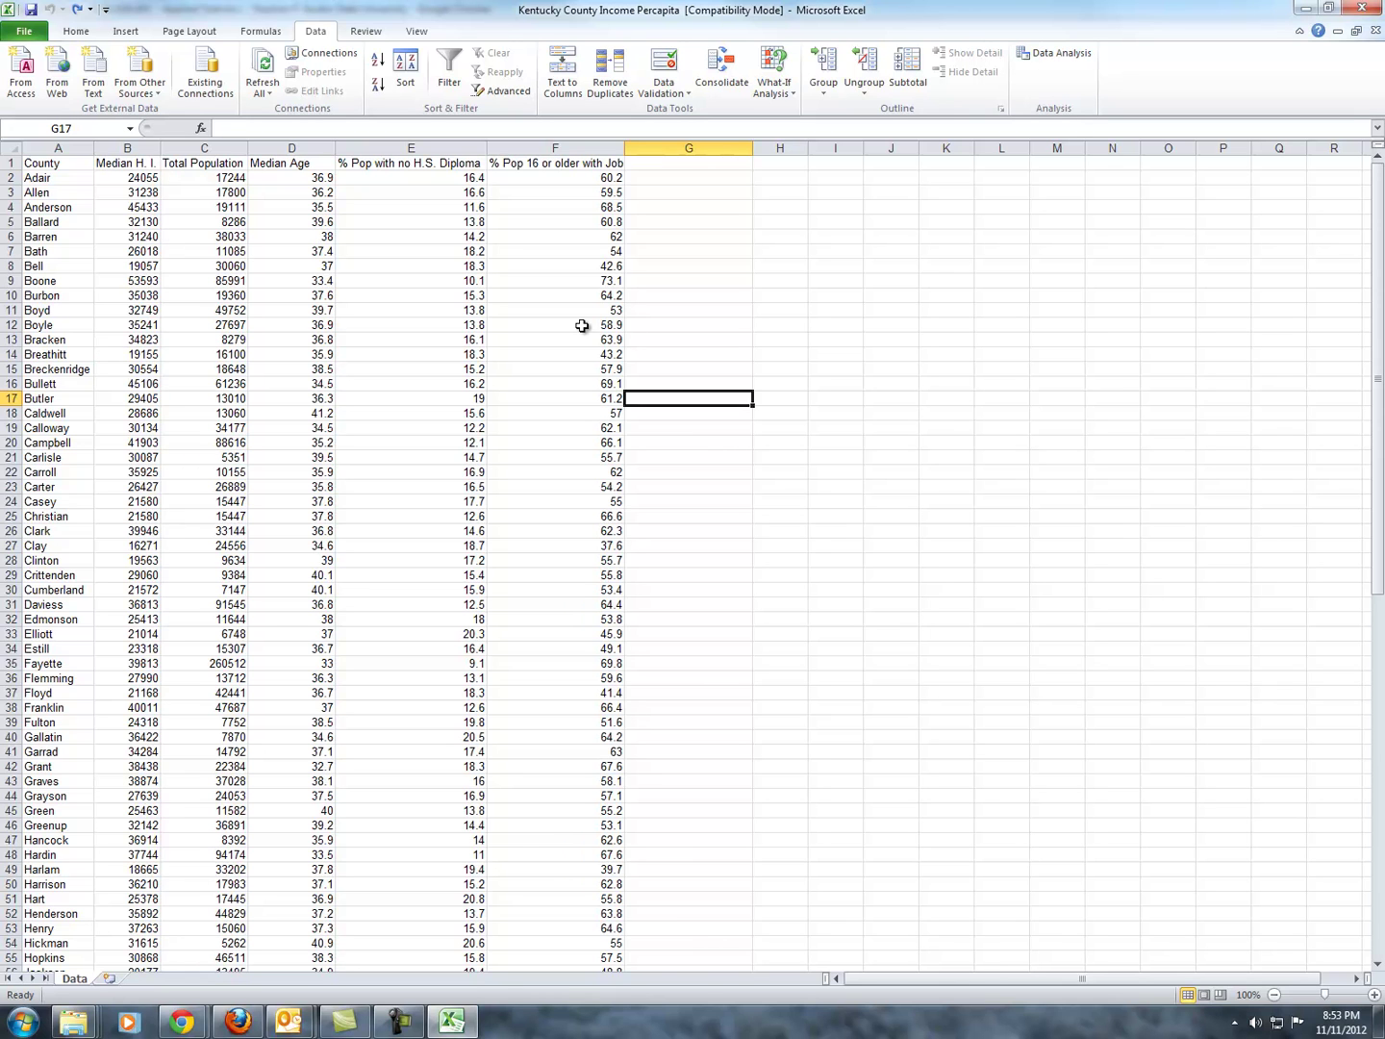
Choose Descriptive Statistics from the Data Analysis tools and move its dialog off the data
click(1064, 53)
scroll(289, 519, down, 3)
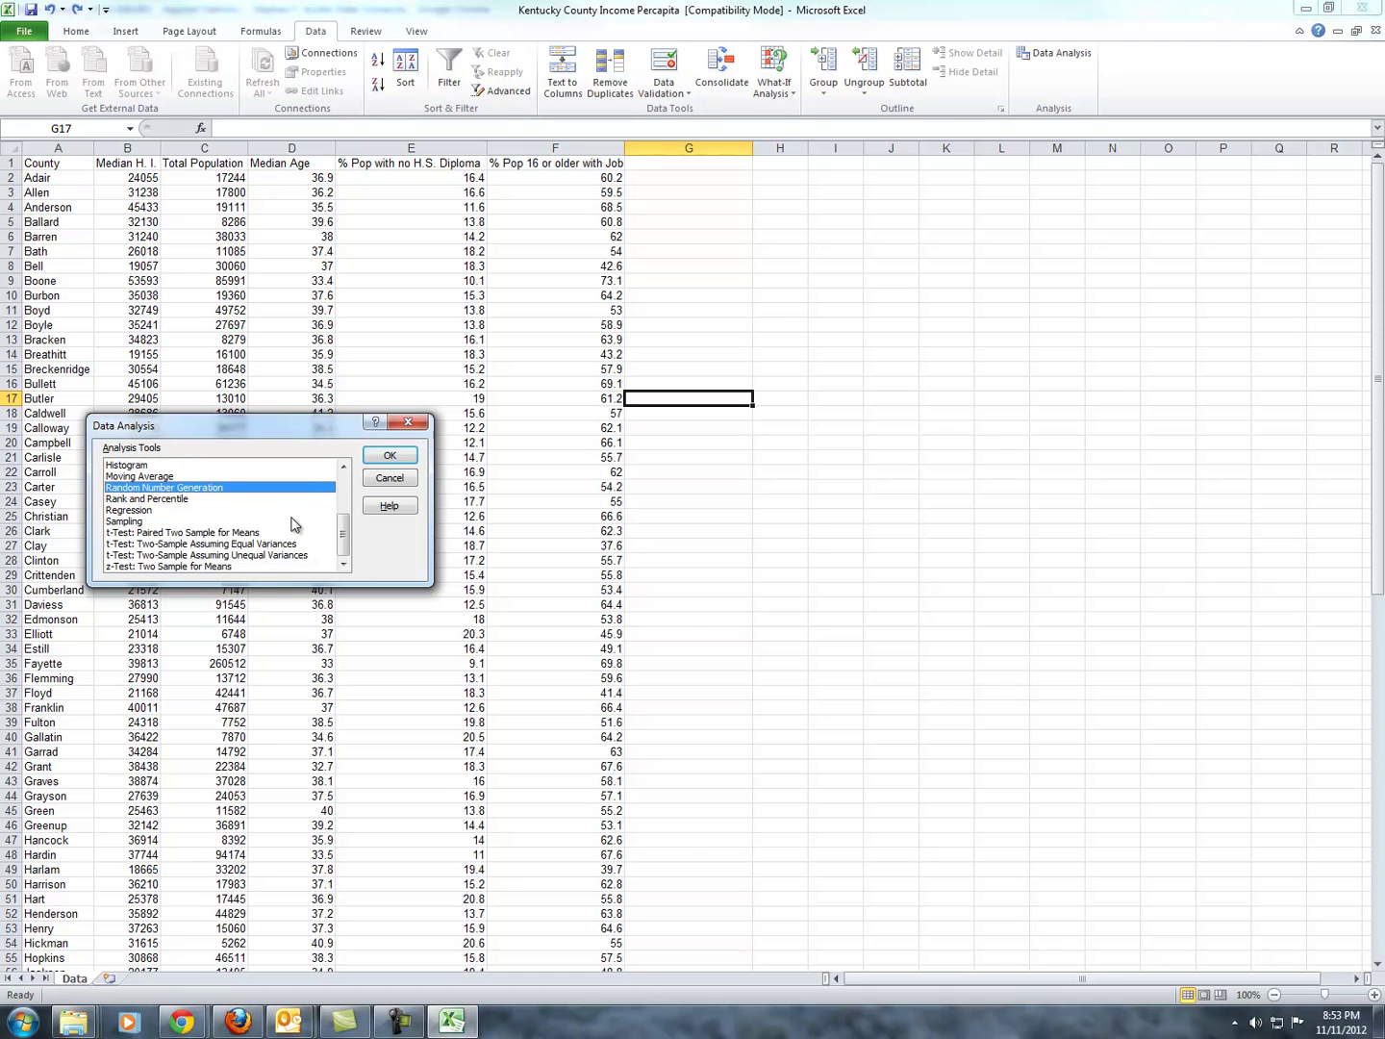
scroll(291, 520, up, 3)
click(182, 521)
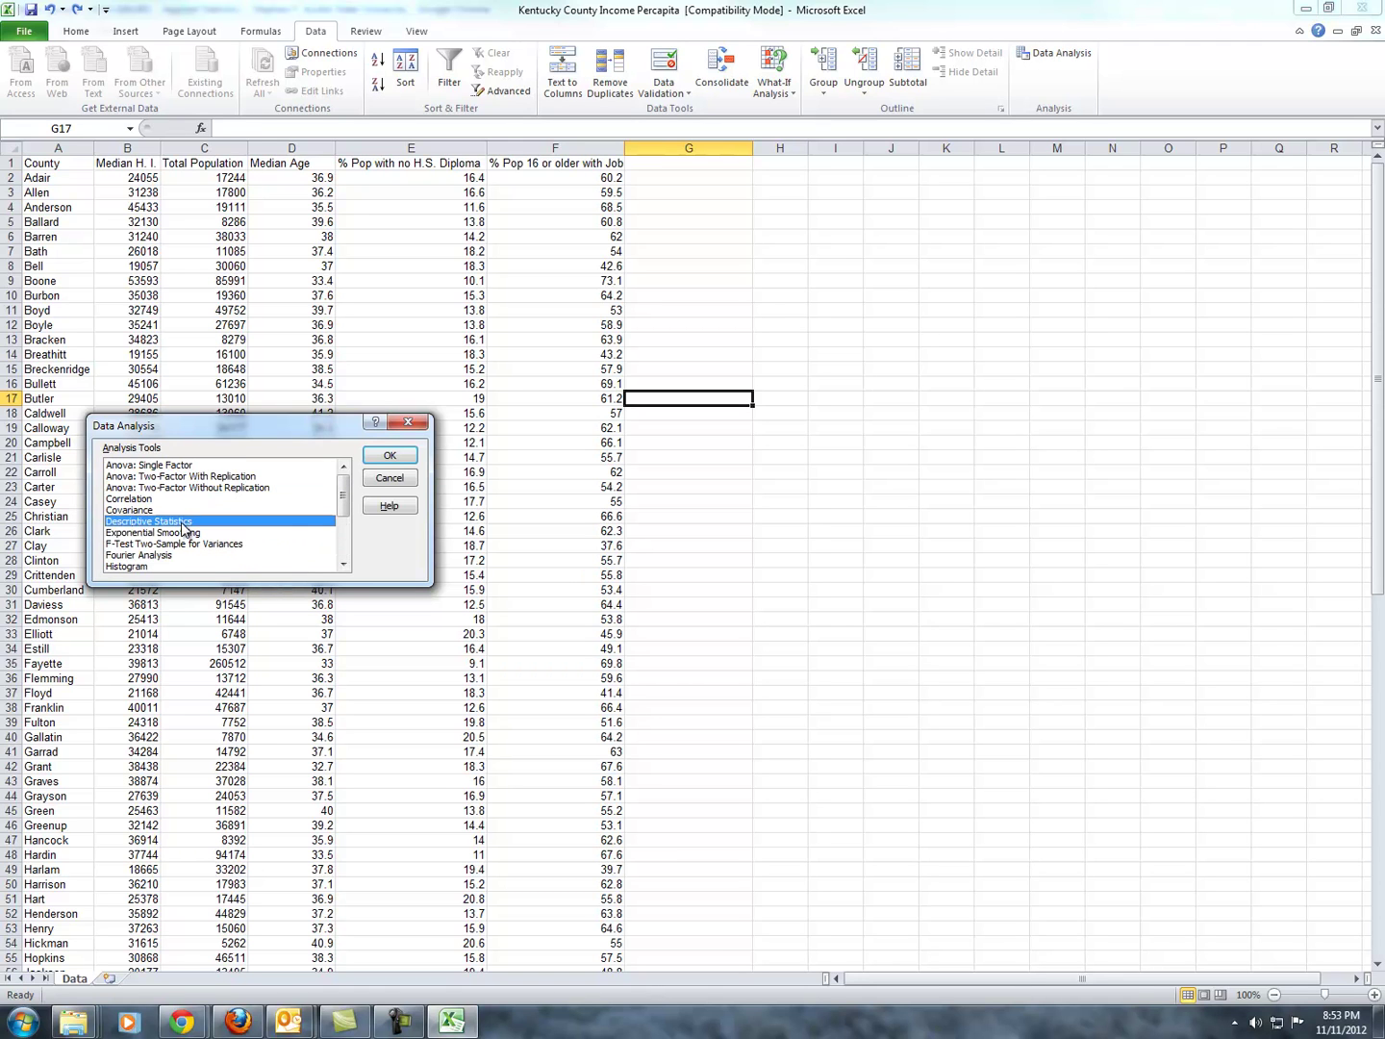
click(389, 458)
drag(325, 370, 1147, 246)
click(1165, 274)
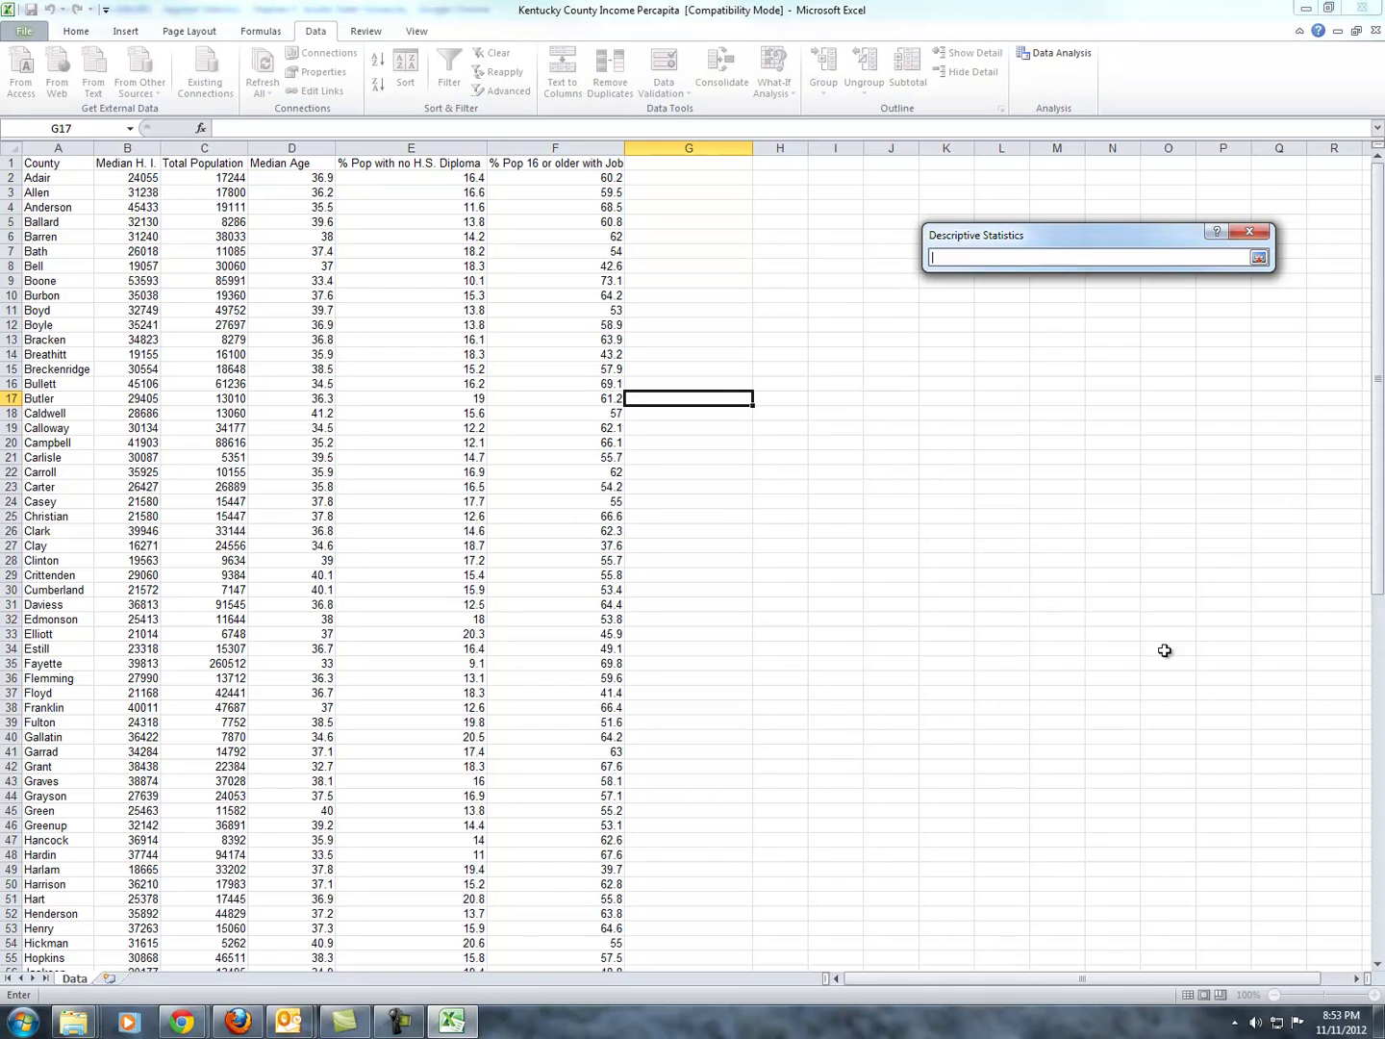
click(1257, 258)
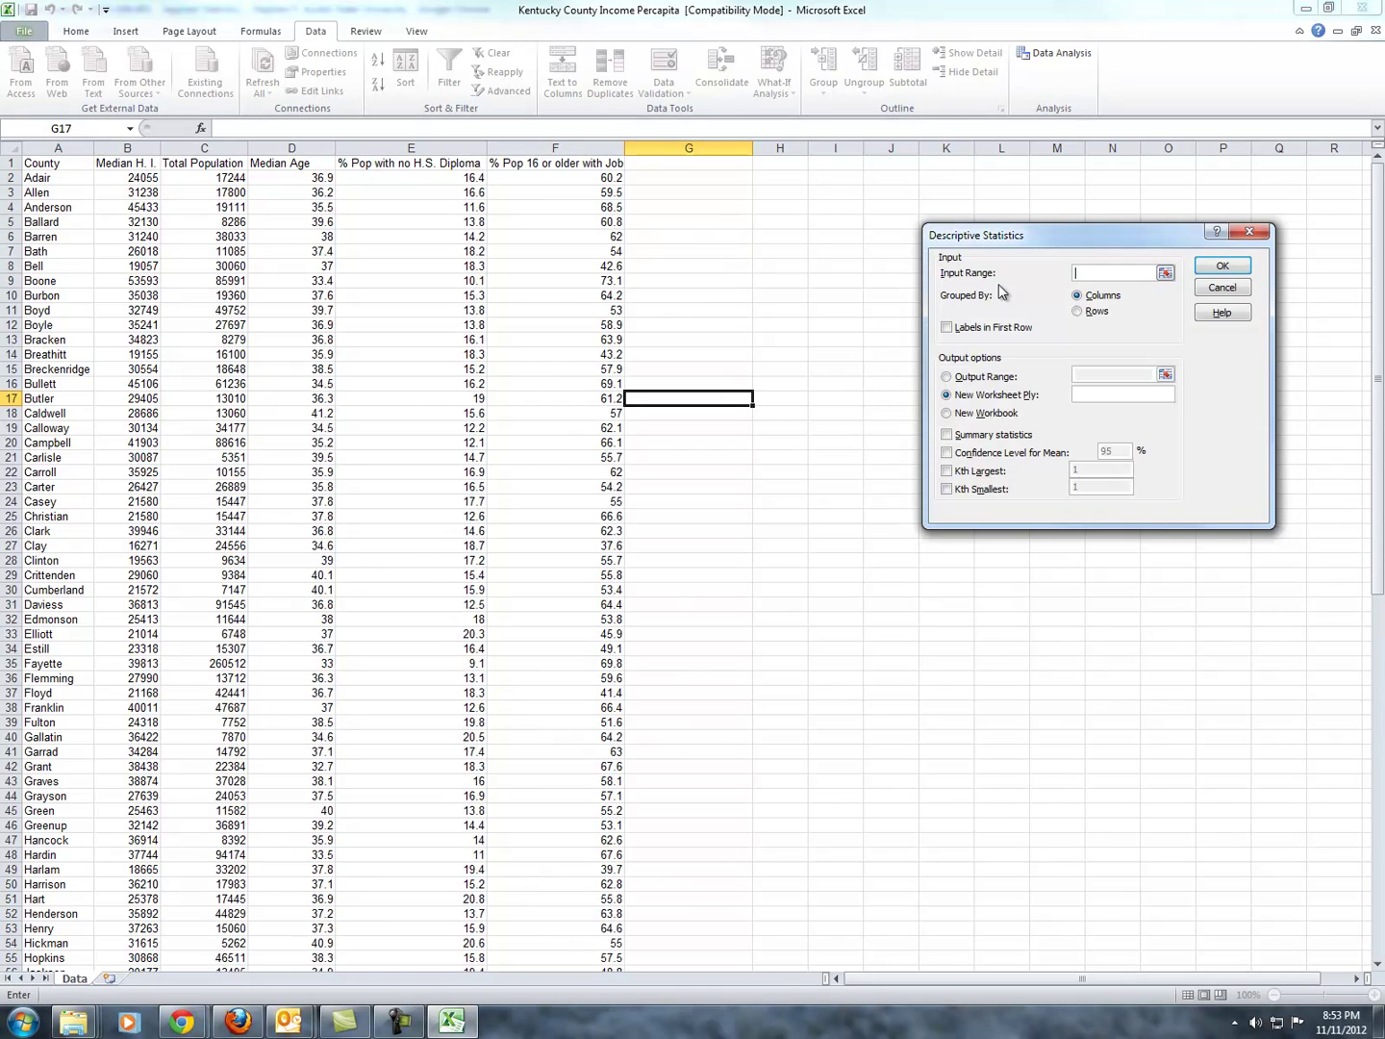
click(1164, 274)
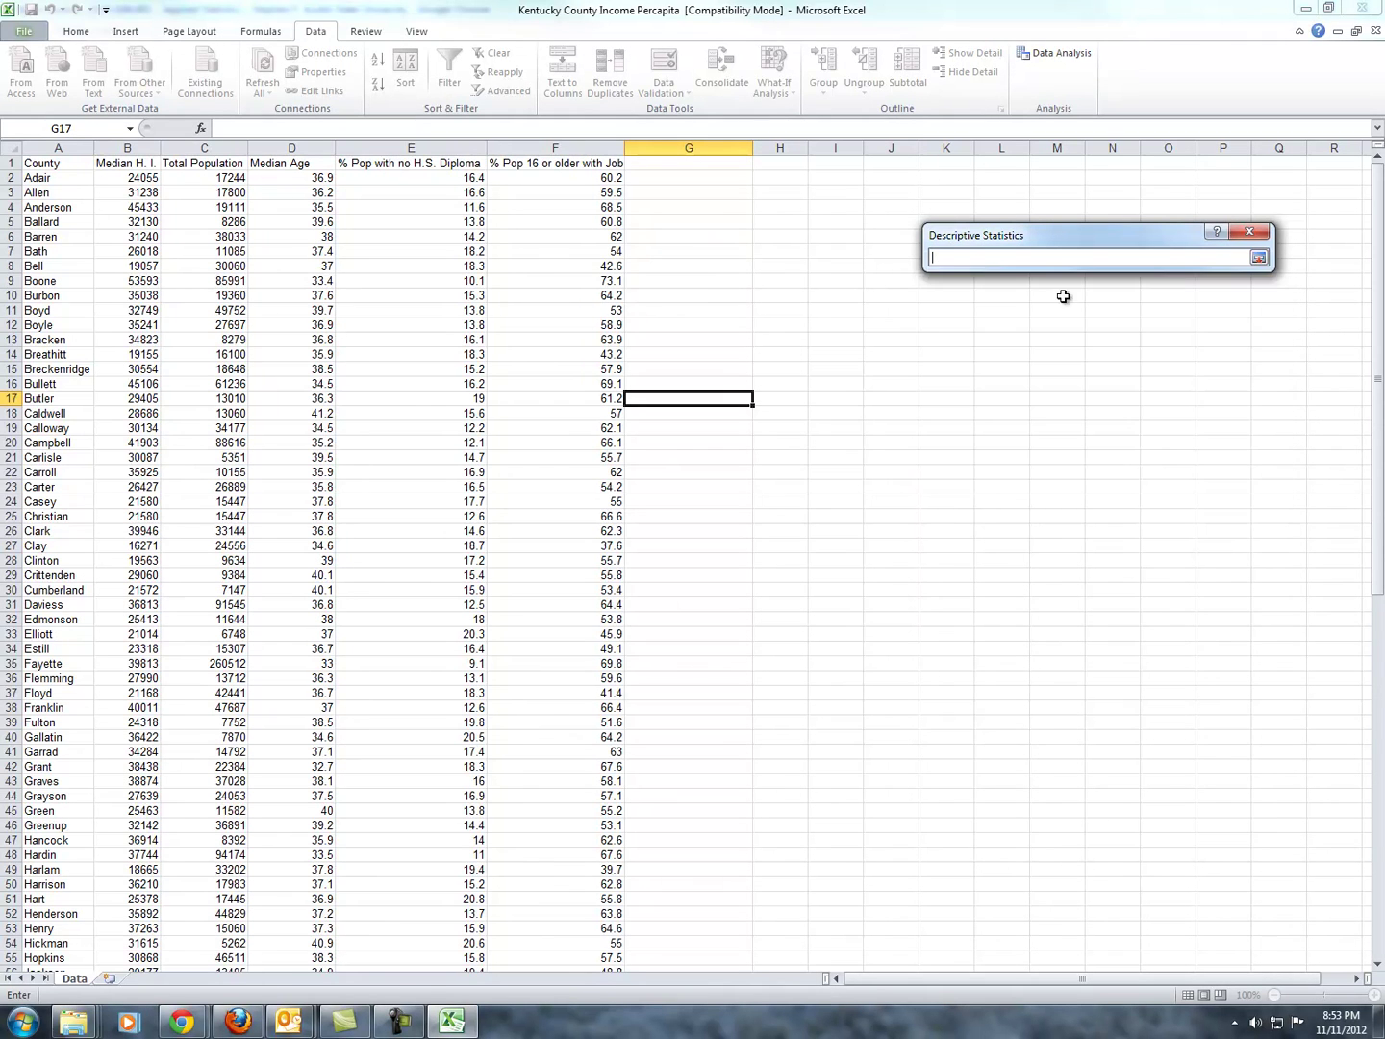
Use input range B1:F101 with Labels in First Row and Summary statistics, output to a new worksheet
click(142, 163)
key(ctrl+shift+Right)
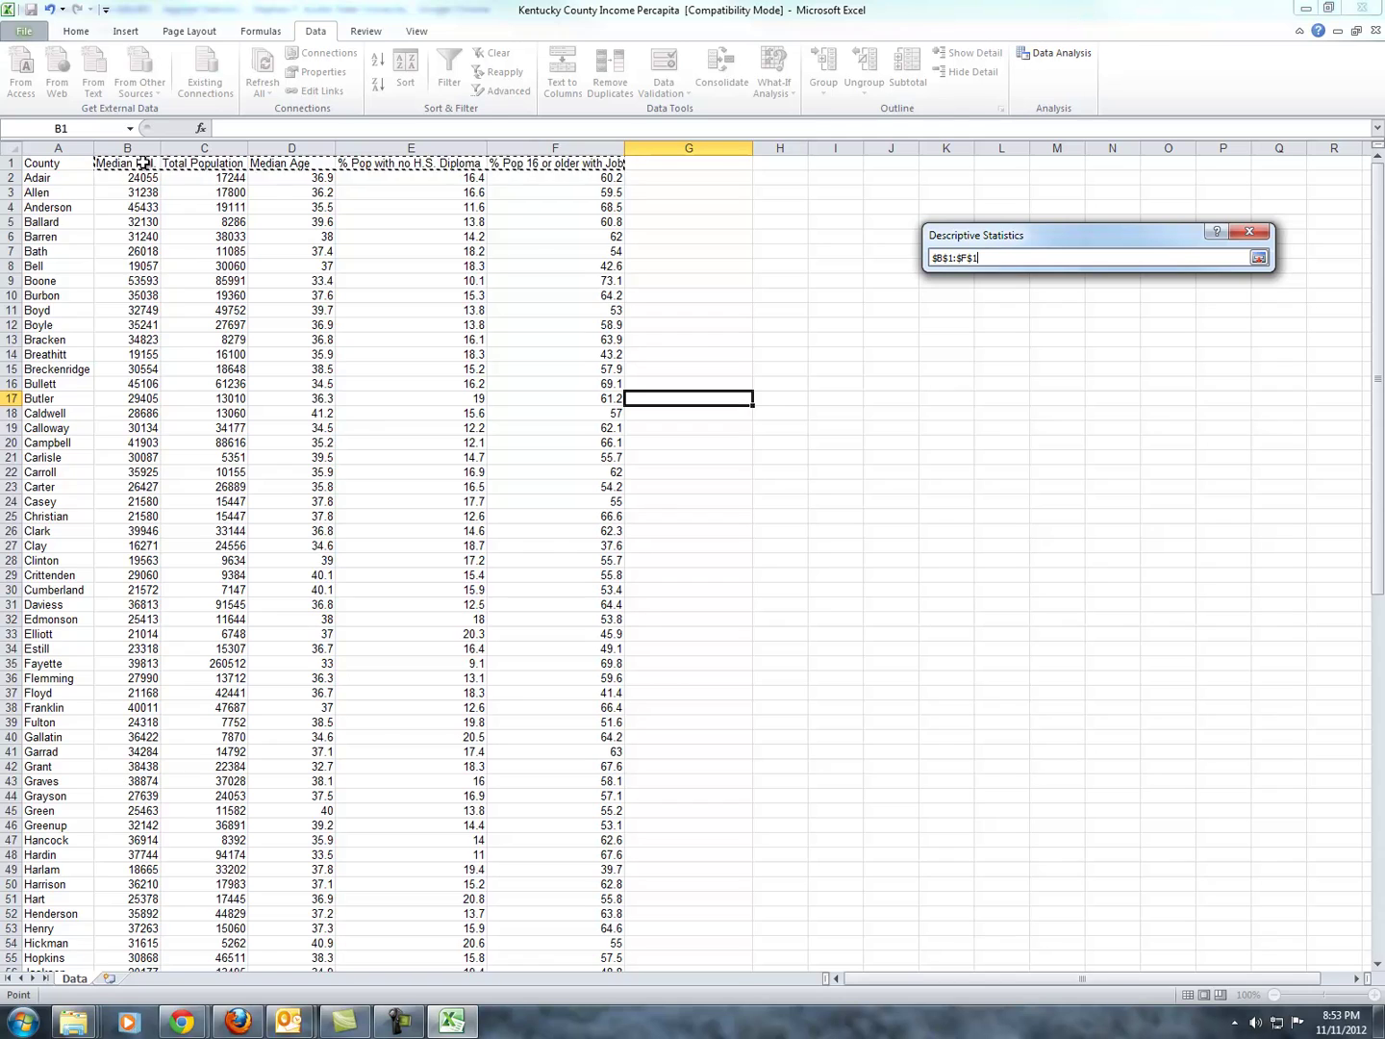
key(ctrl+shift+Down)
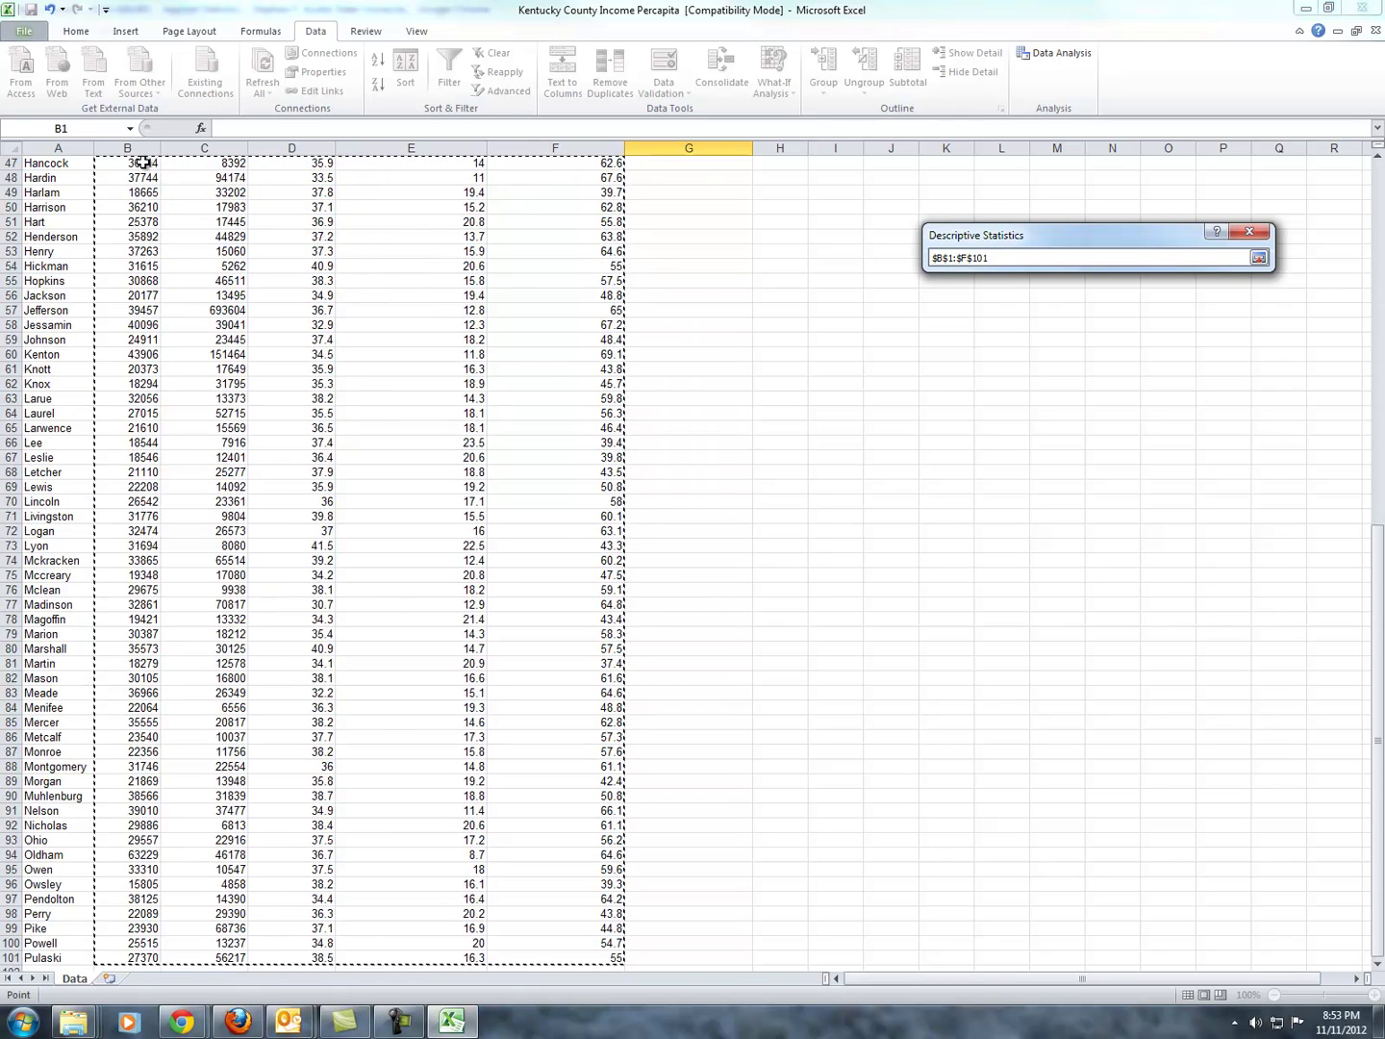
scroll(144, 163, up, 15)
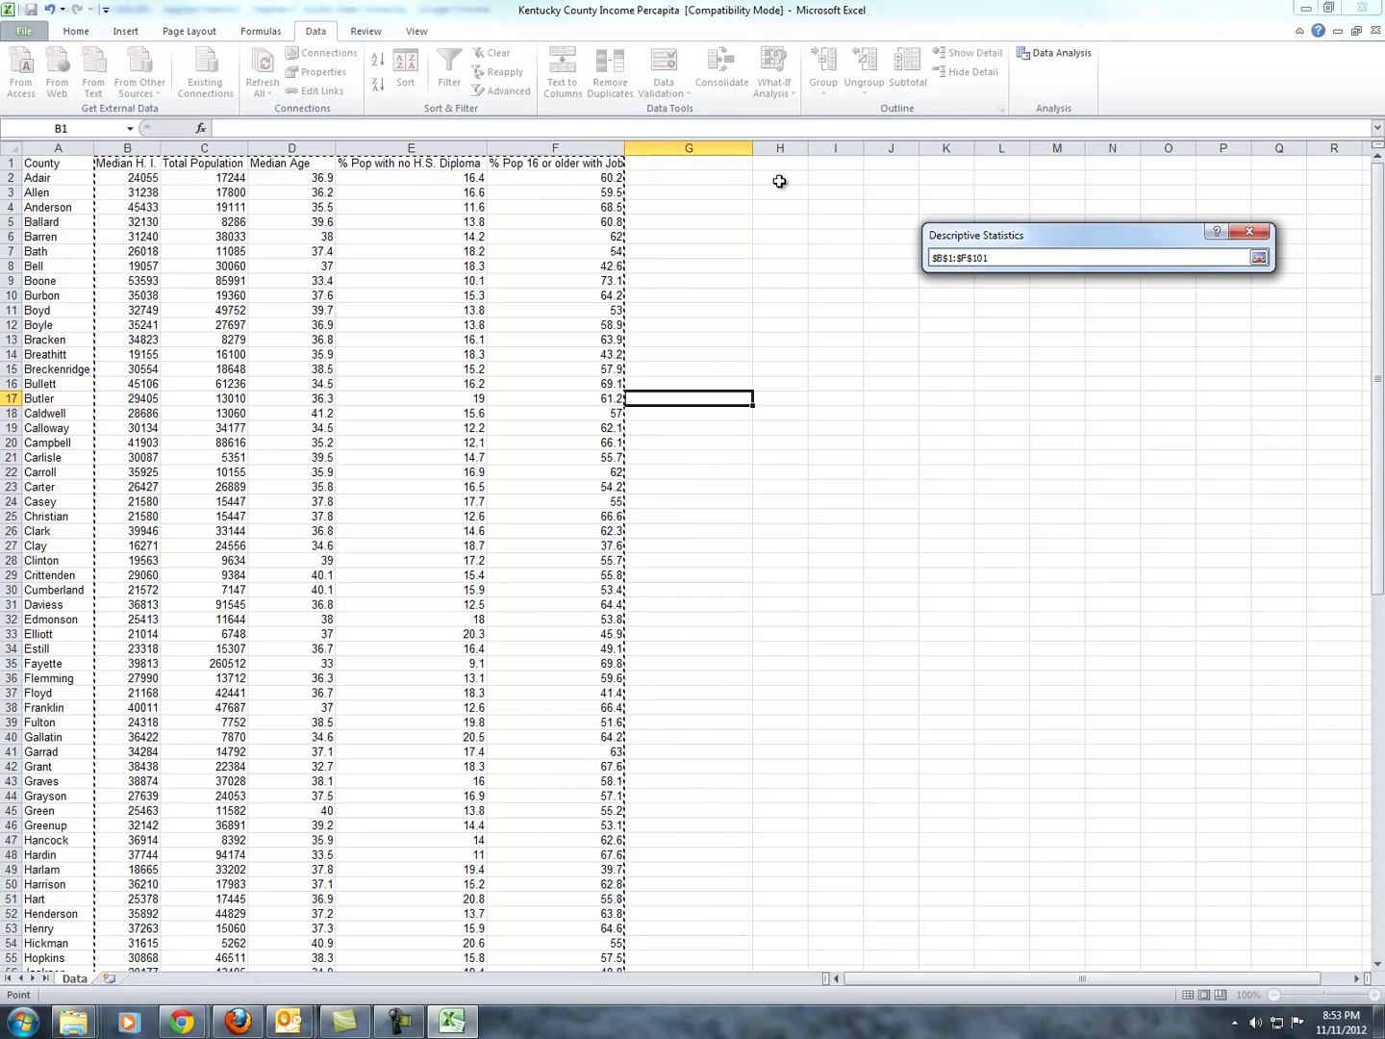
click(1258, 257)
click(947, 328)
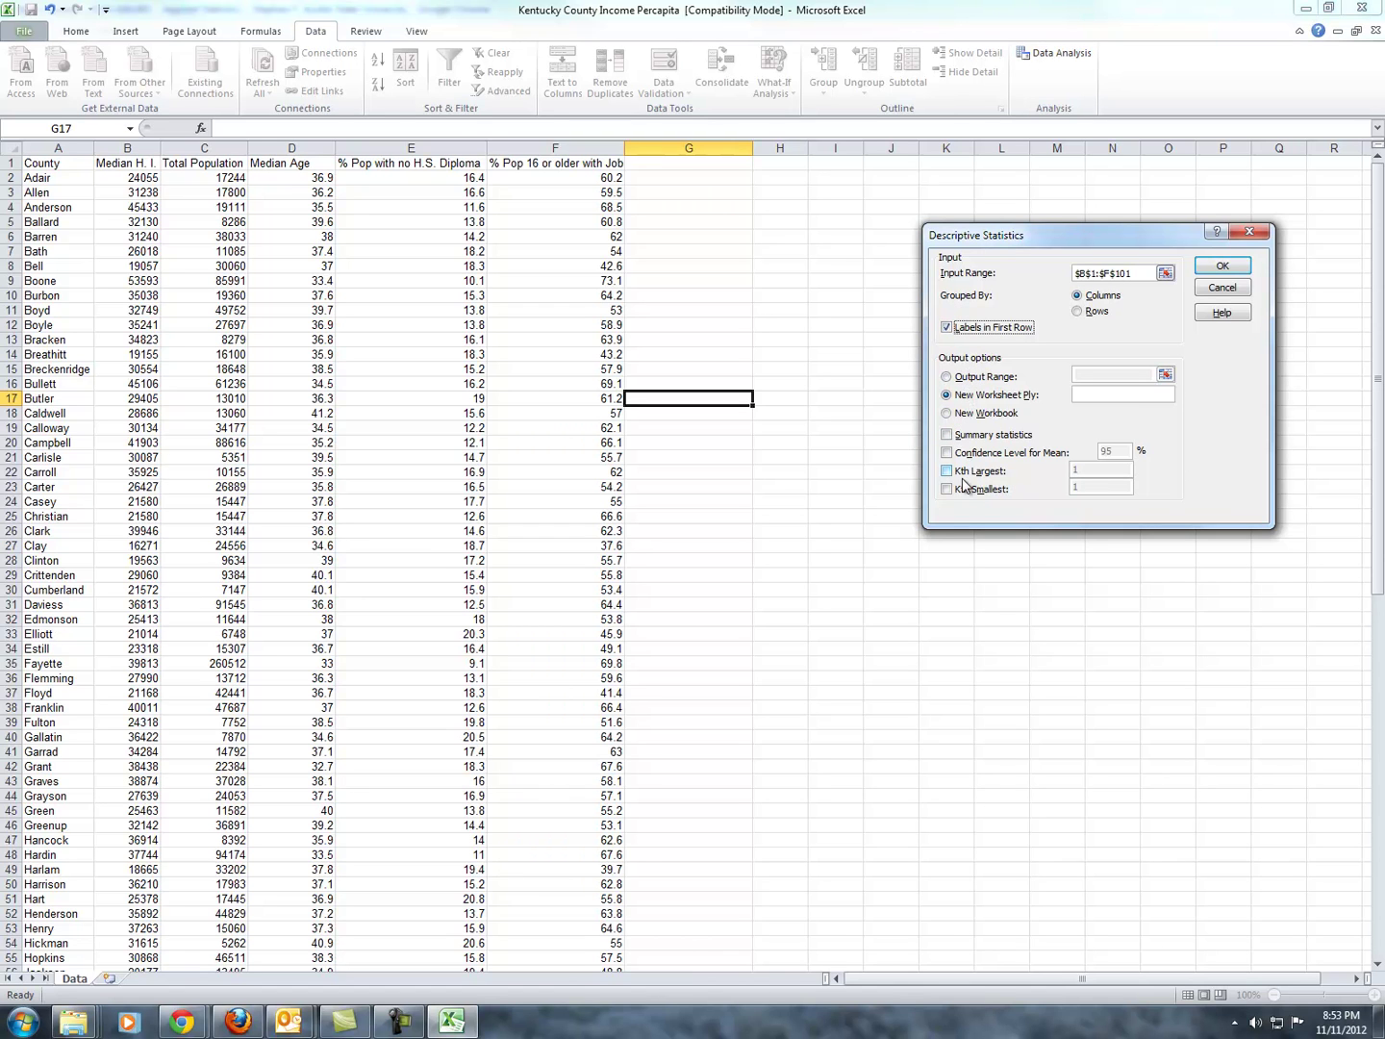
click(948, 435)
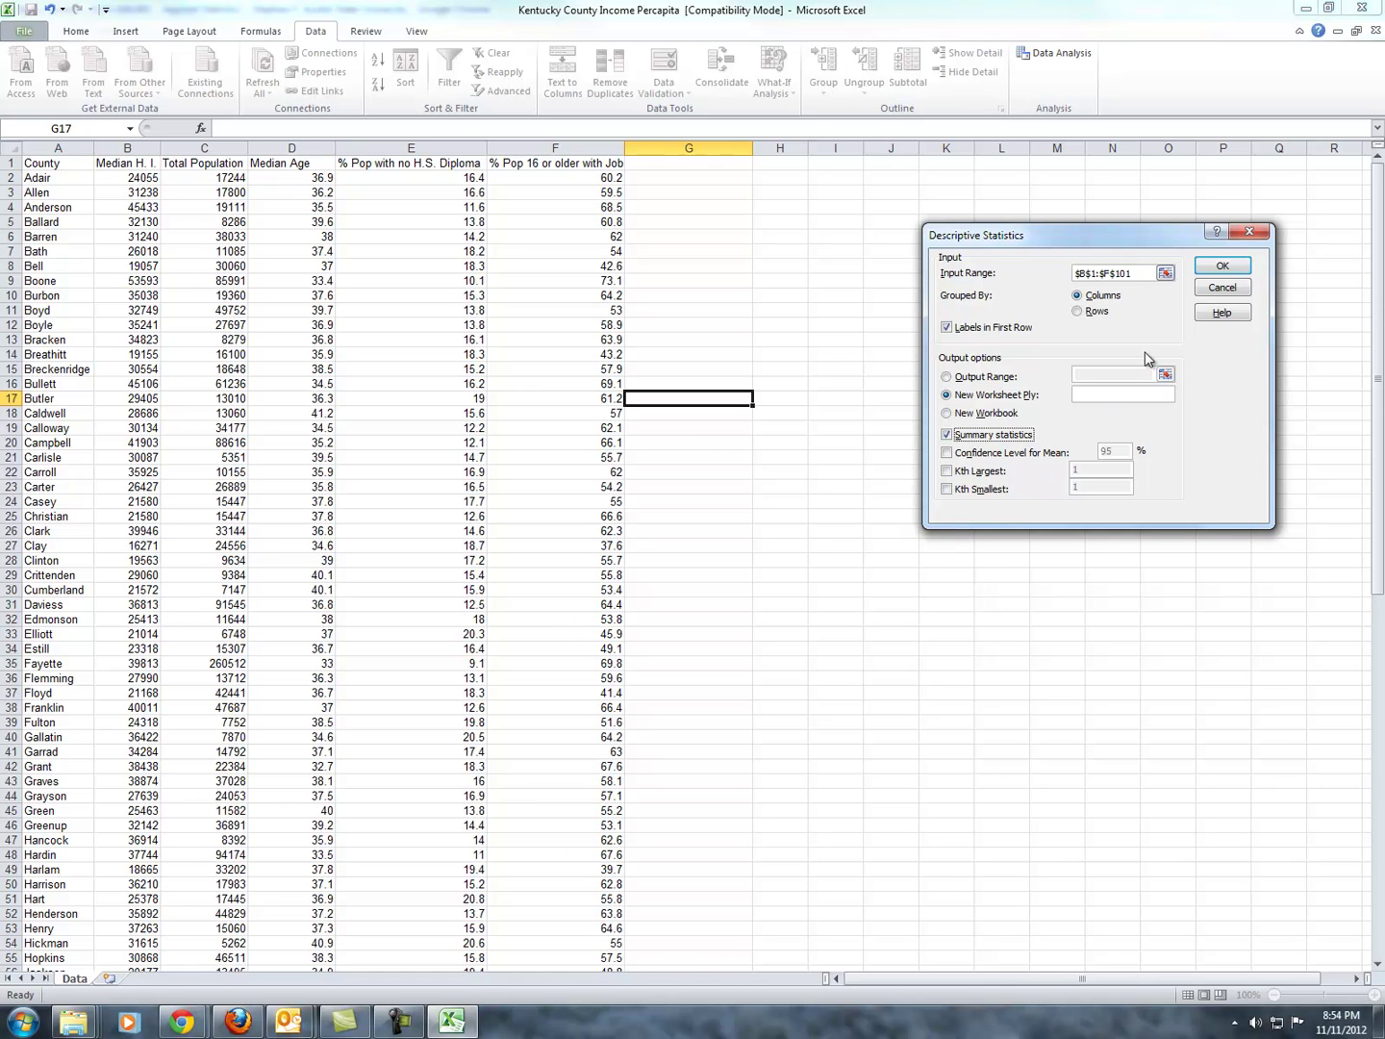
click(1216, 267)
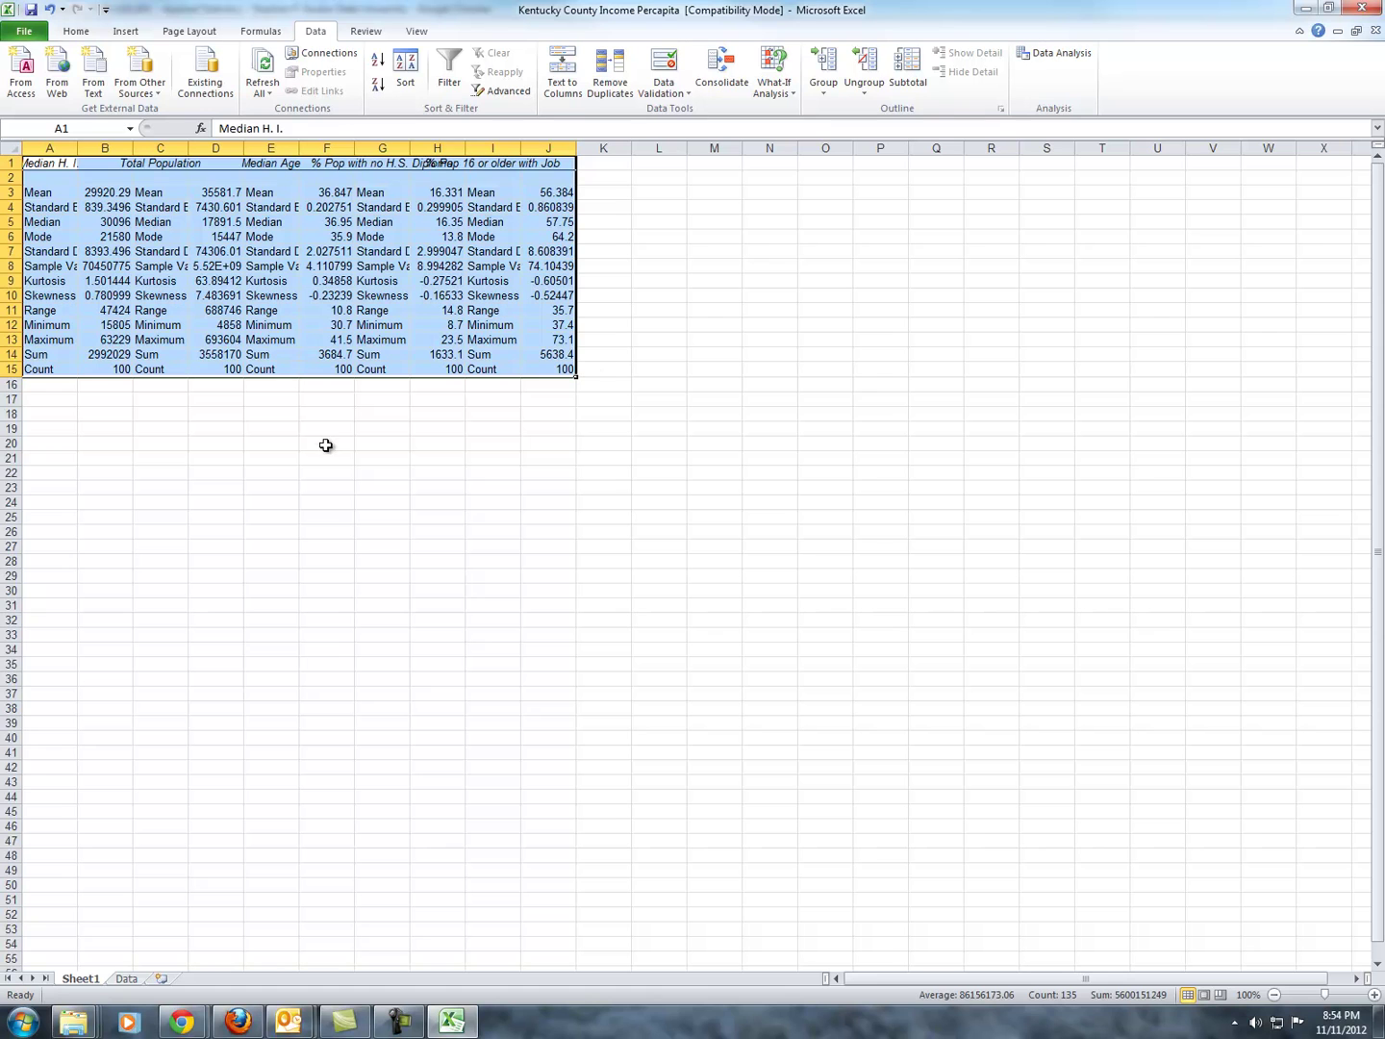
AutoFit every column on the new sheet to its contents
click(11, 149)
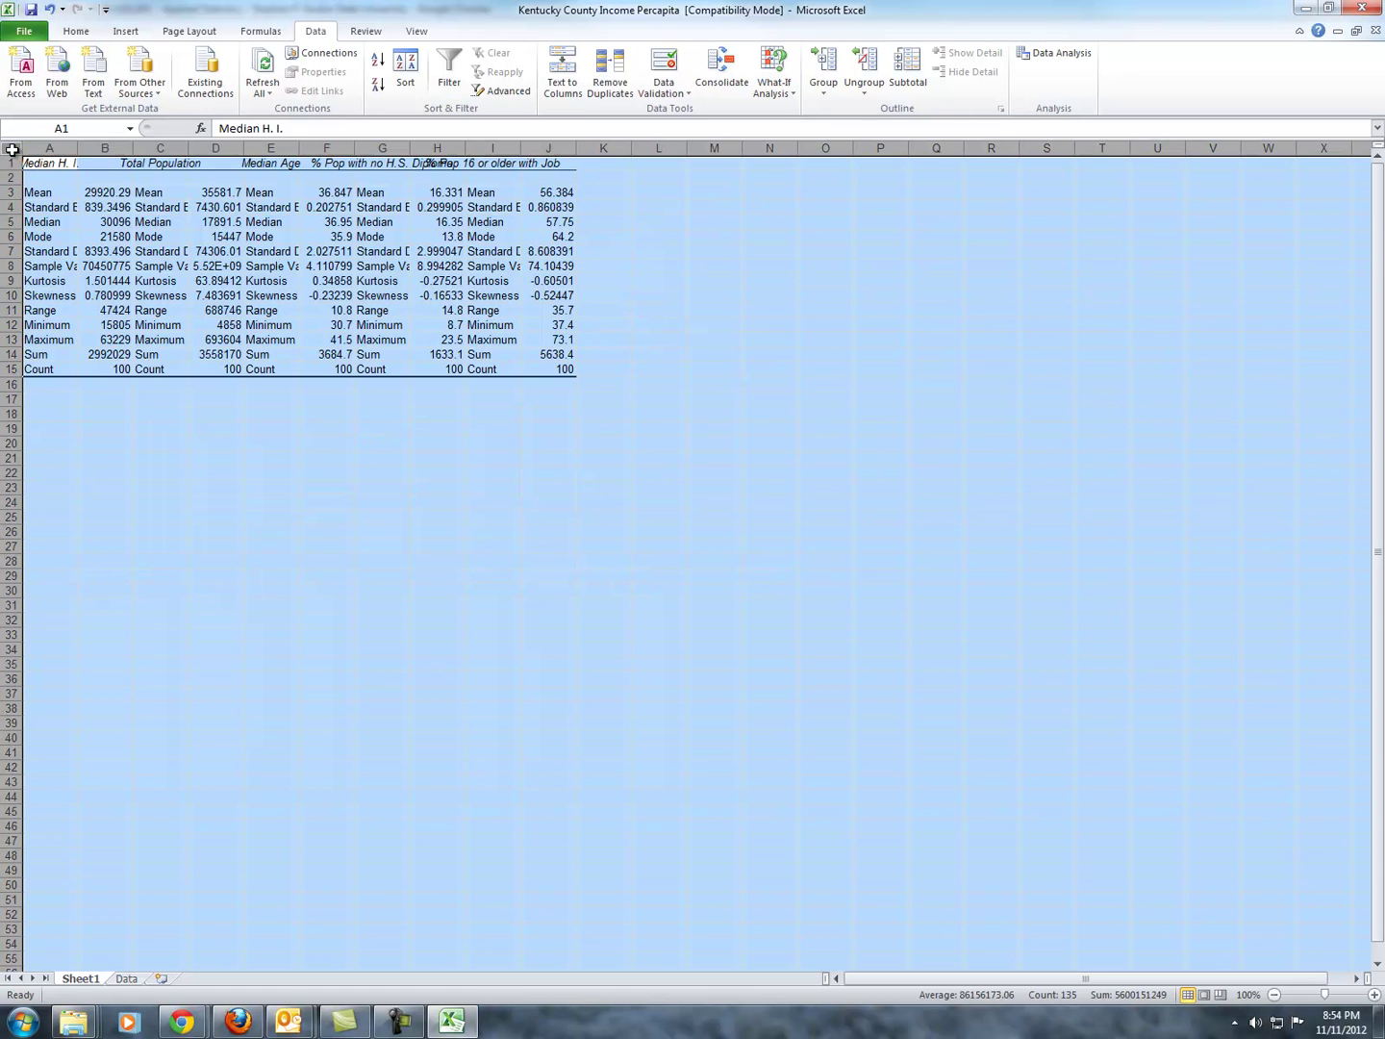
double_click(76, 149)
click(323, 564)
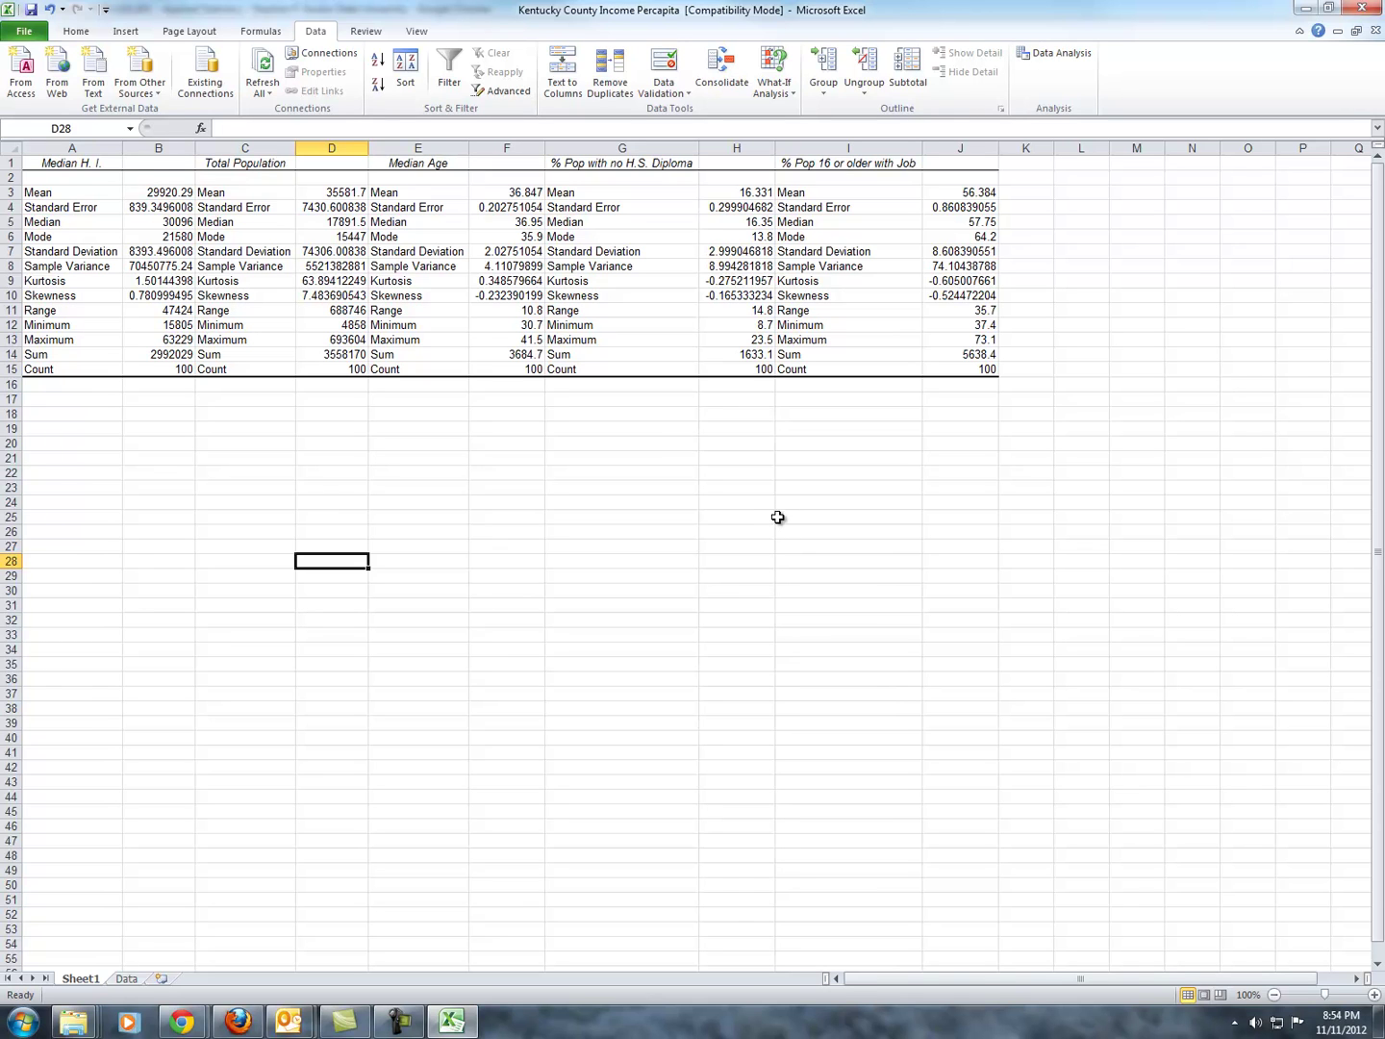
Delete the Standard Error, Median and Mode rows
click(9, 207)
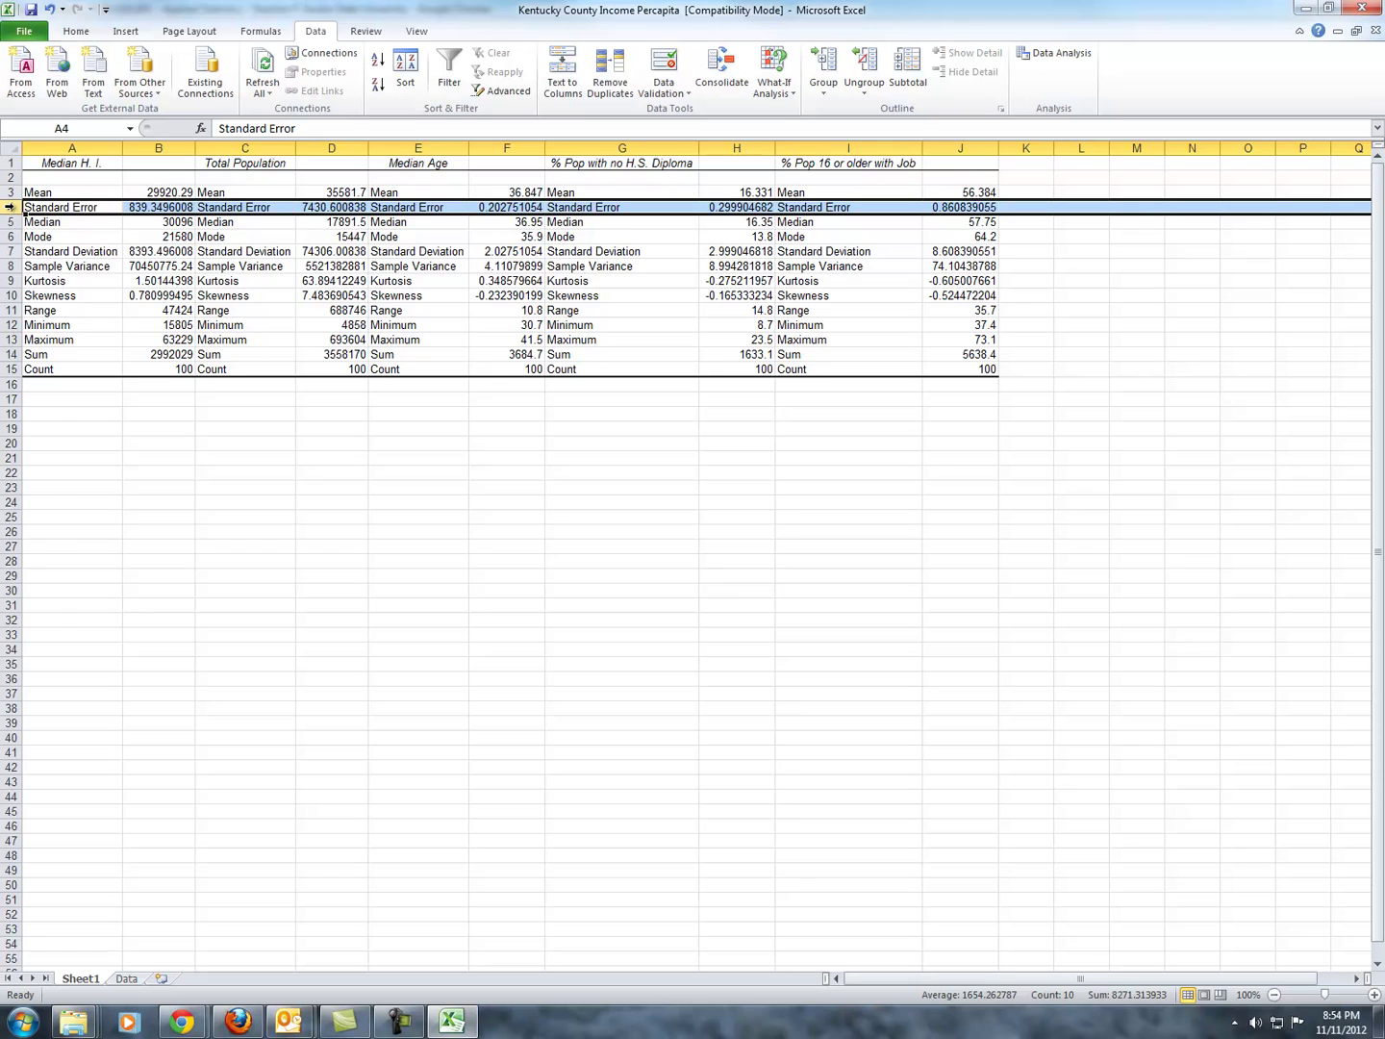
right_click(11, 207)
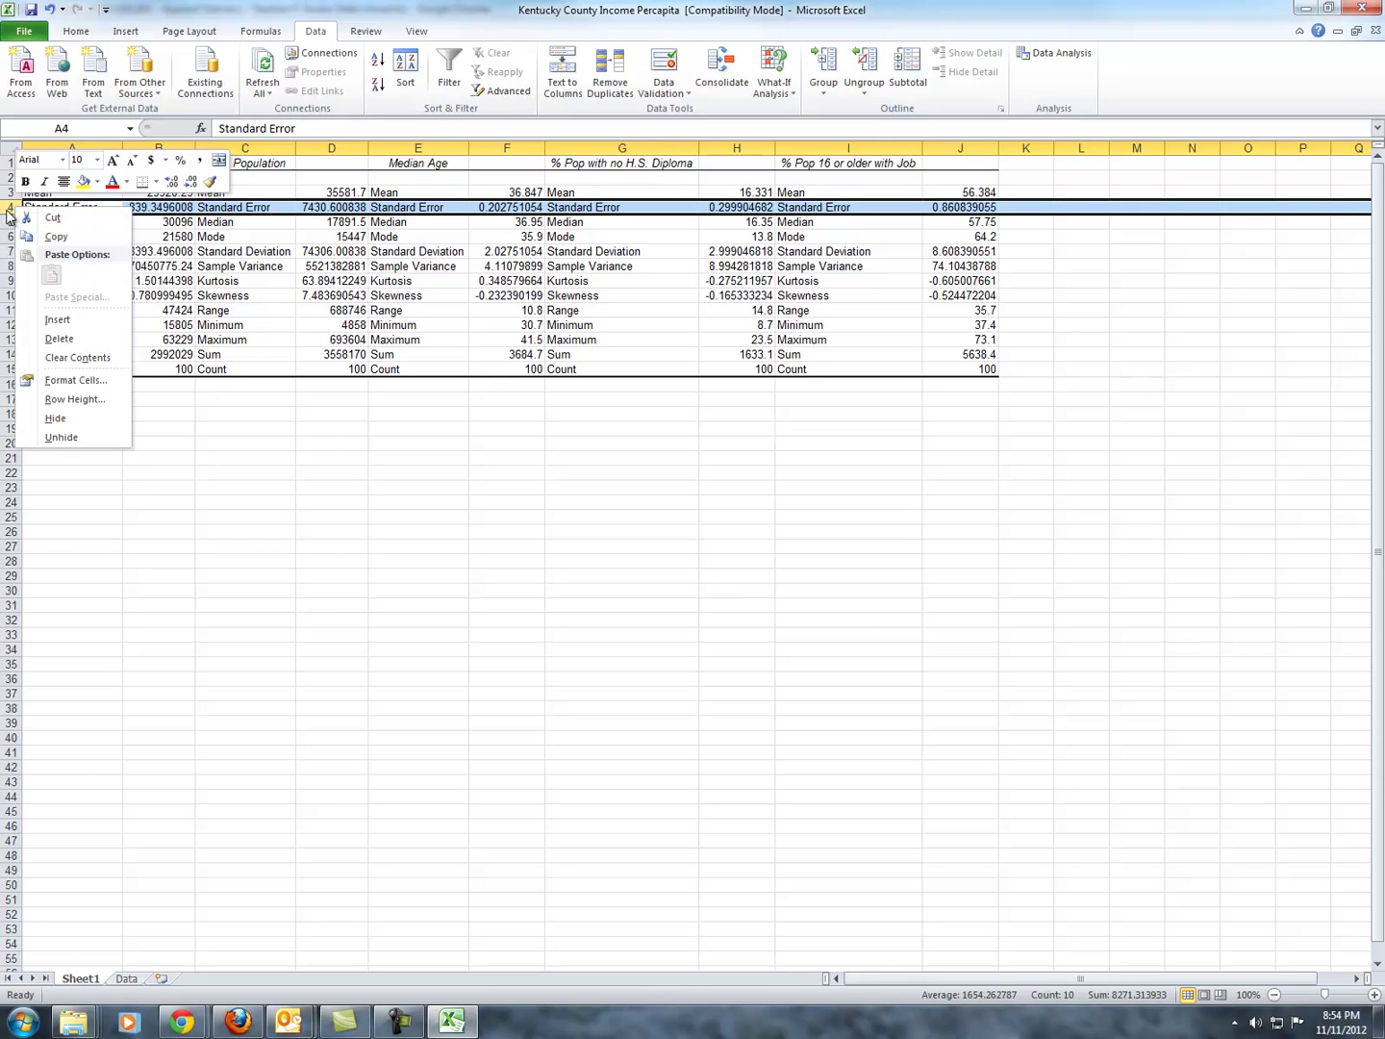
click(5, 207)
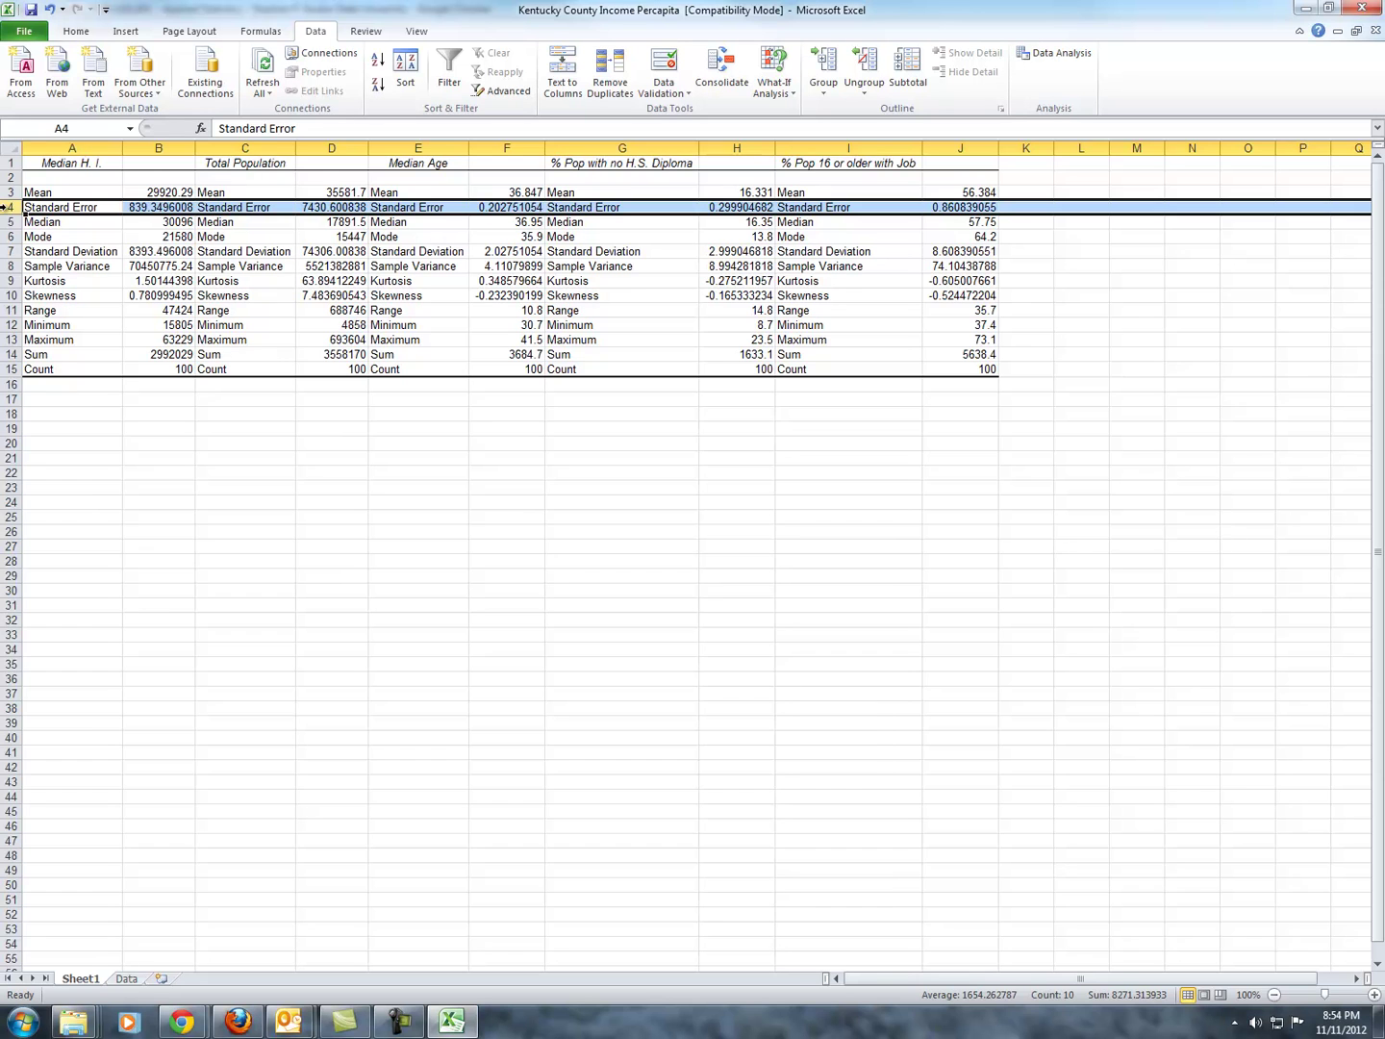
right_click(3, 207)
key(d)
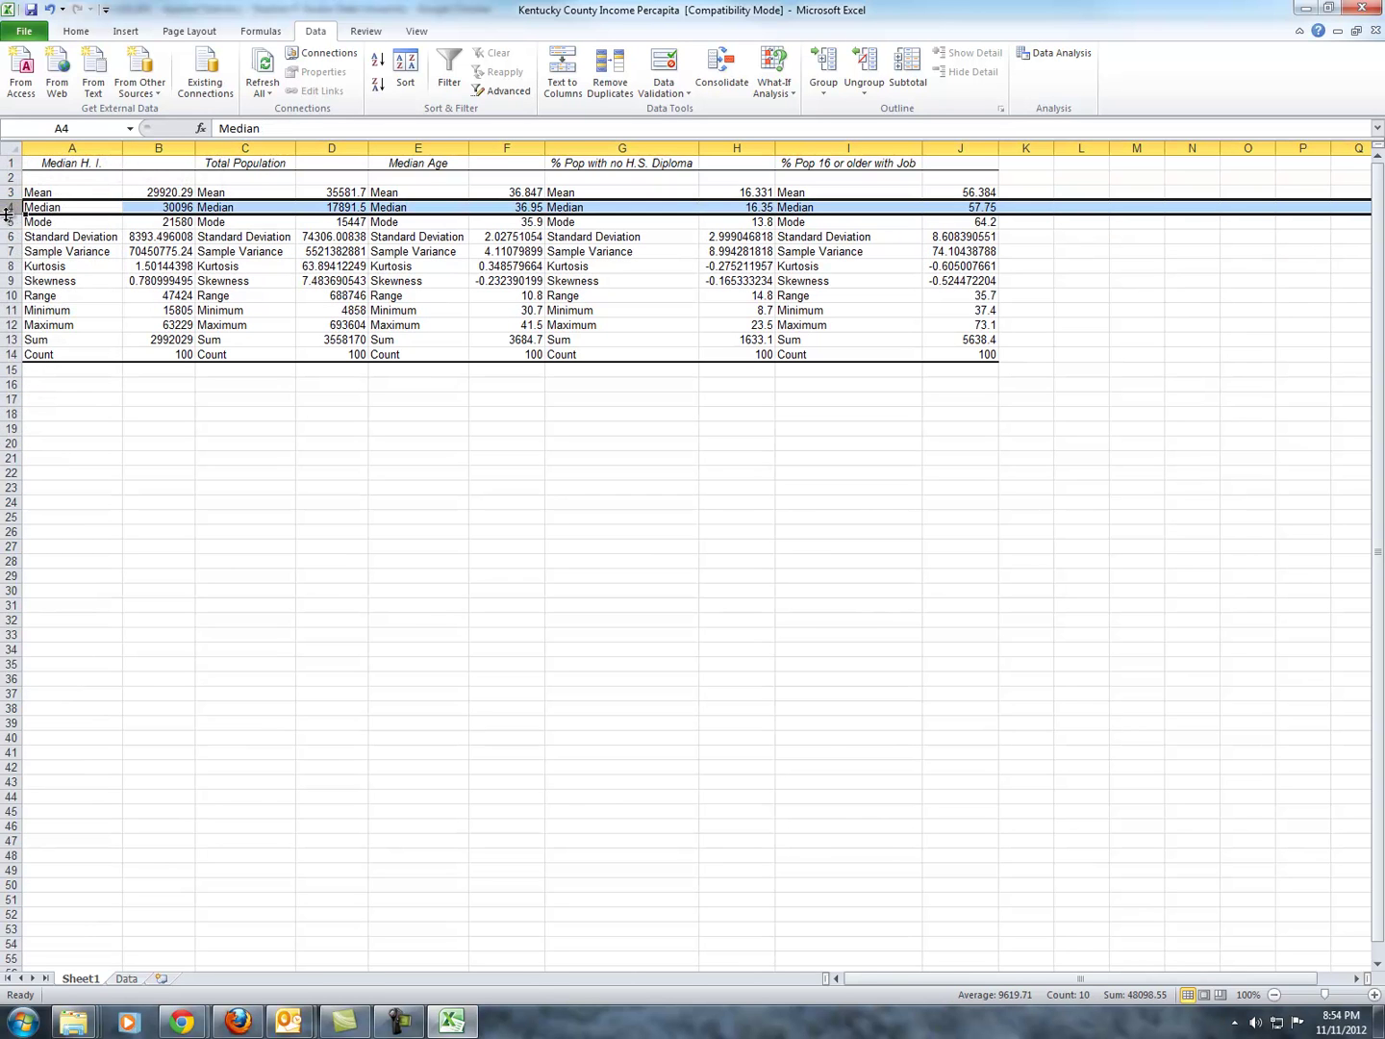
drag(6, 210, 11, 223)
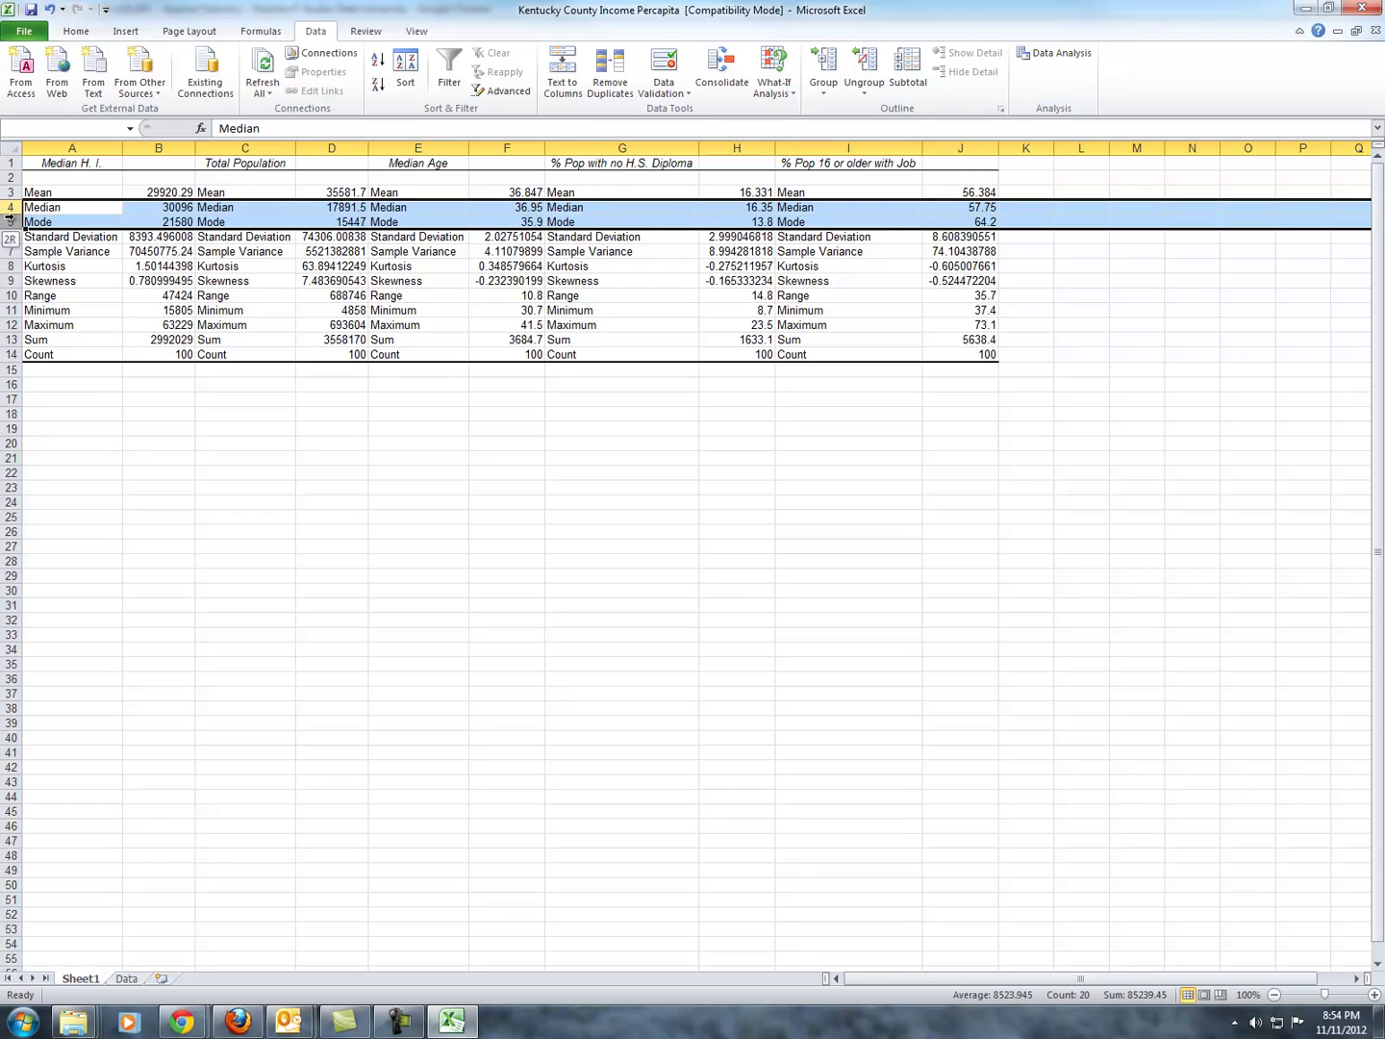
right_click(10, 221)
key(d)
Delete the Sample Variance, Kurtosis and Skewness rows
click(8, 221)
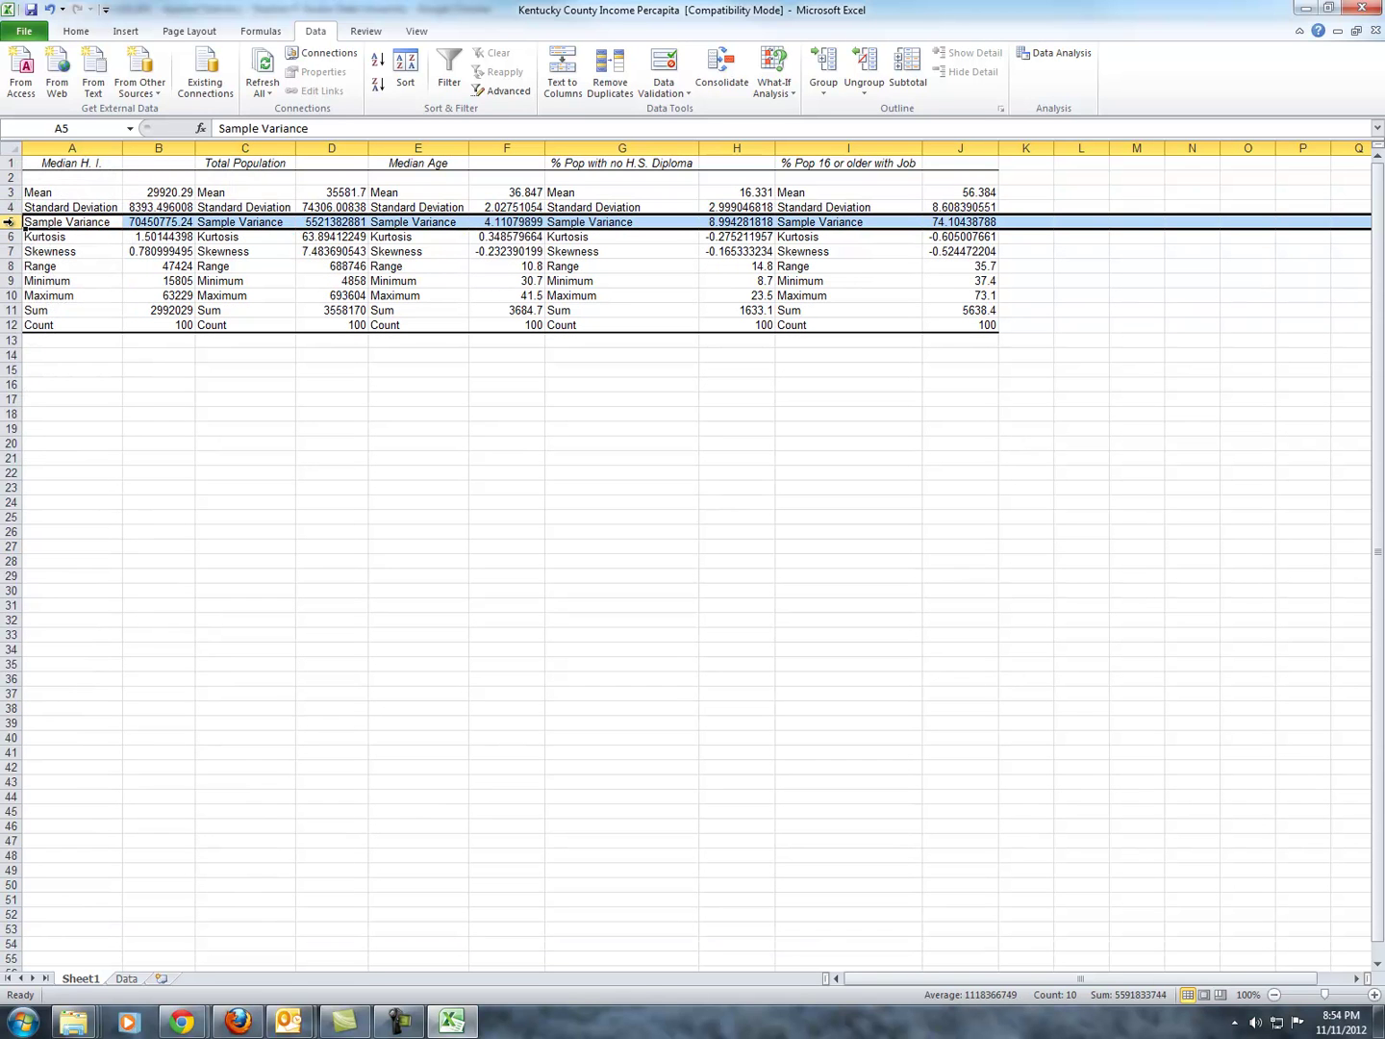
drag(7, 222, 12, 246)
right_click(12, 232)
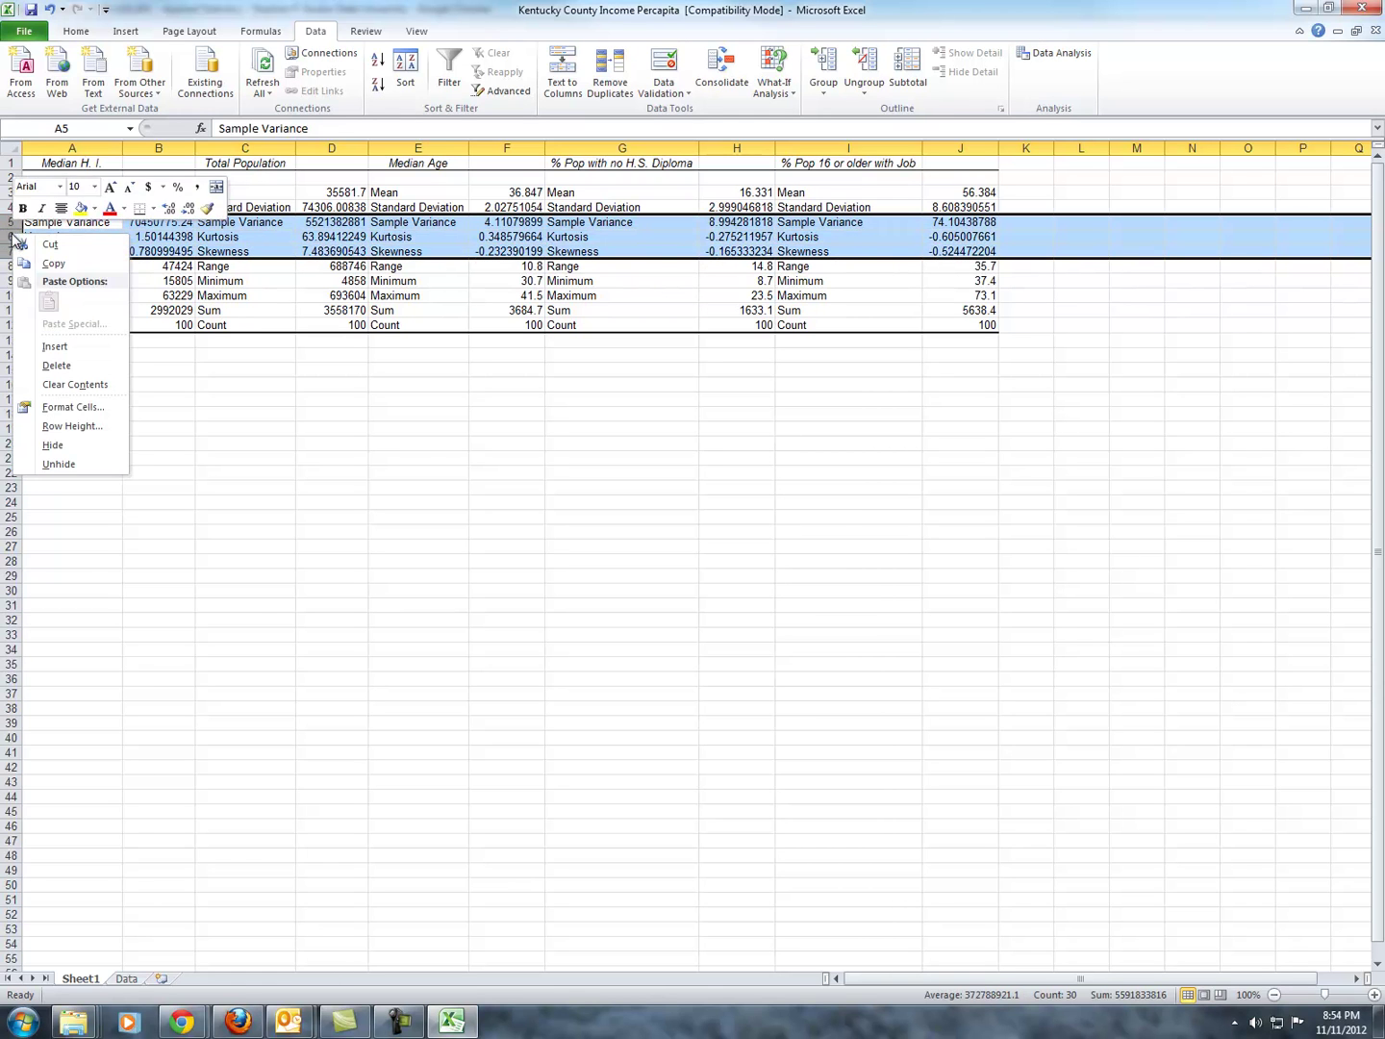
click(53, 541)
click(46, 335)
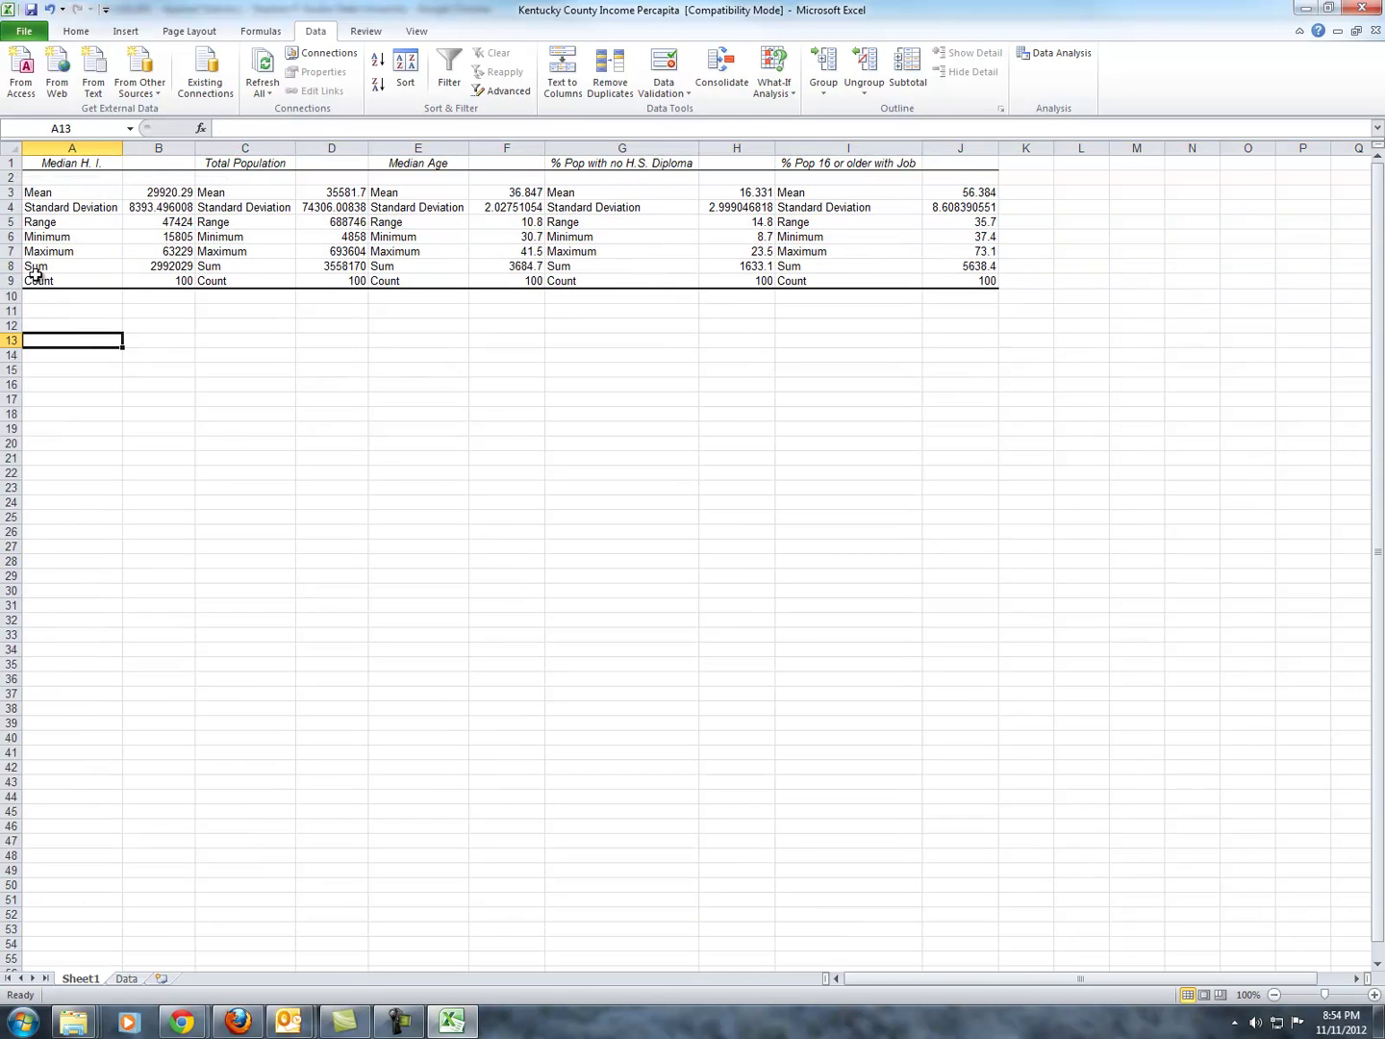
Delete the Range and Sum rows
click(13, 222)
right_click(16, 223)
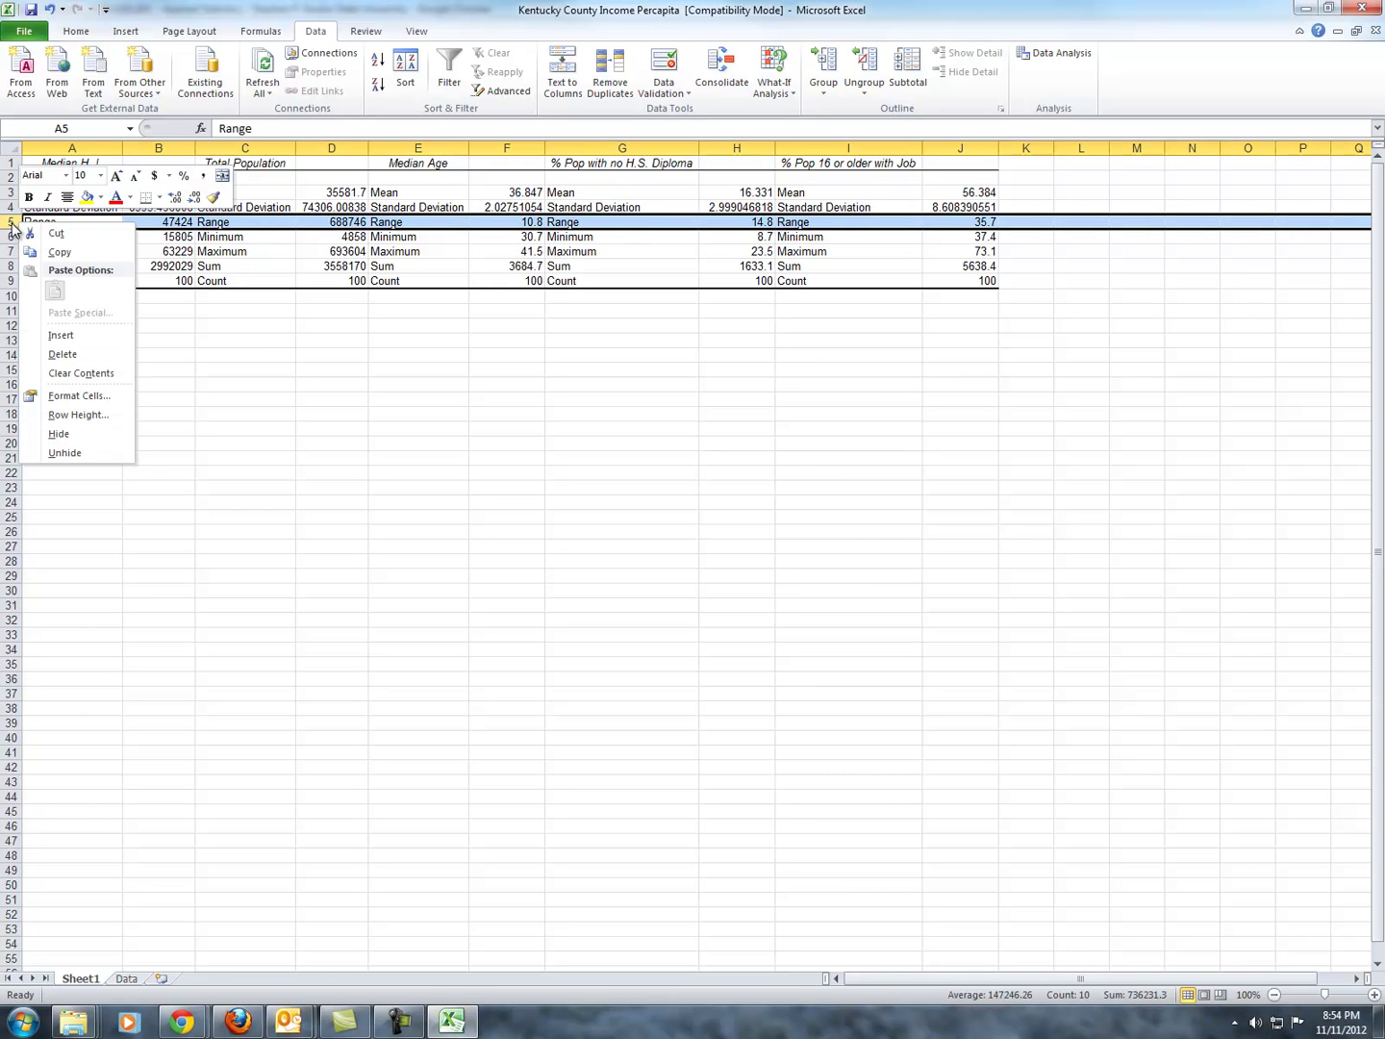
key(d)
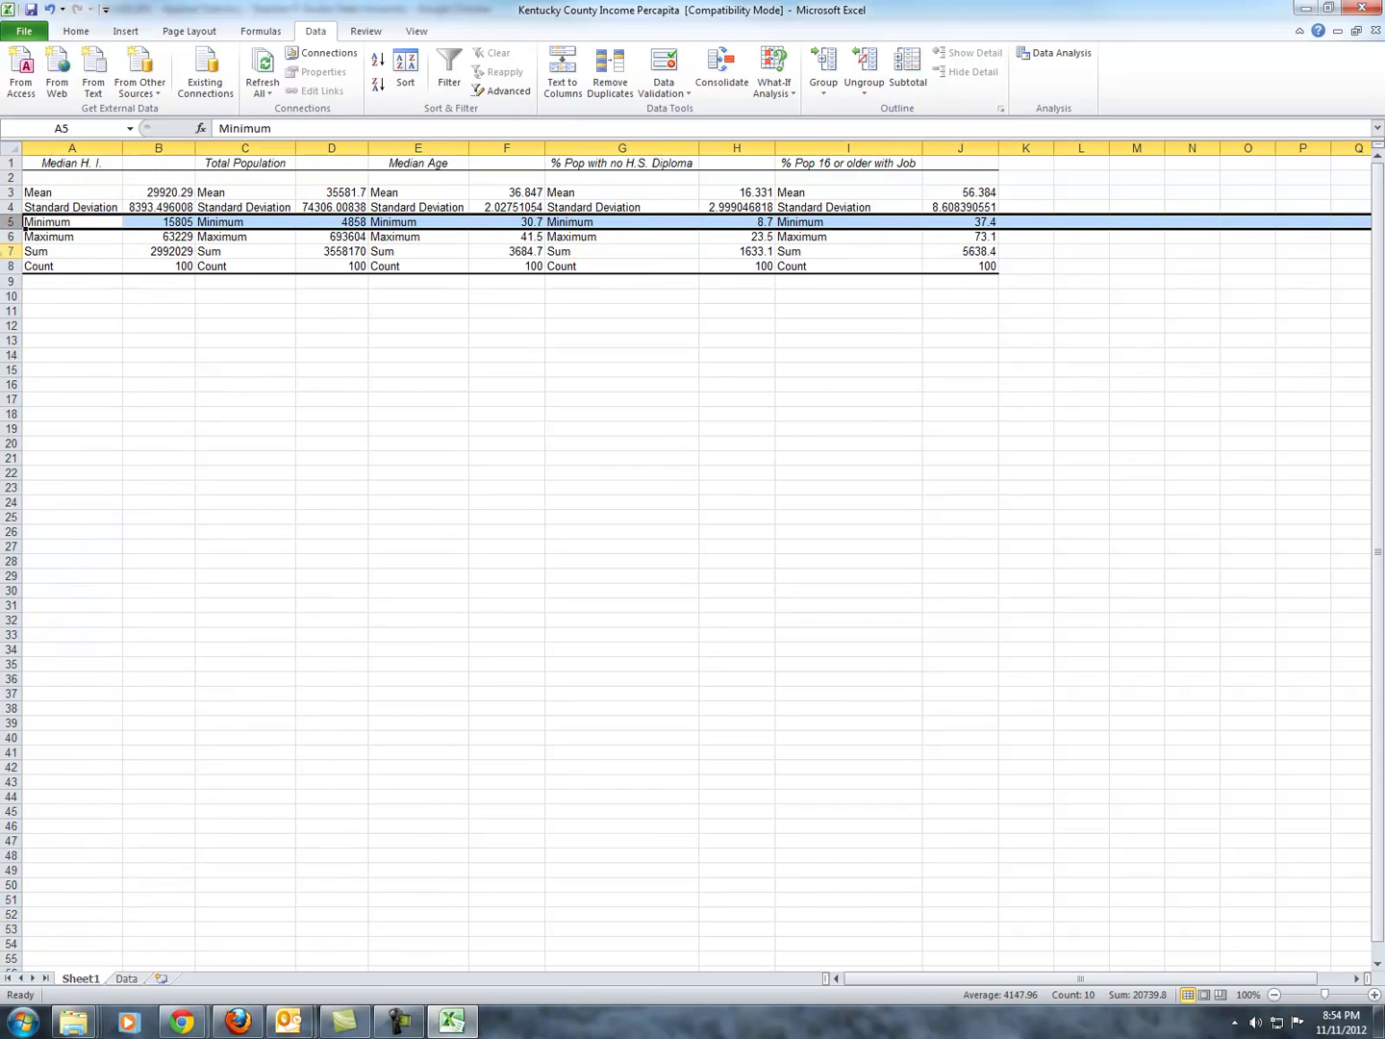
click(7, 252)
right_click(8, 252)
key(d)
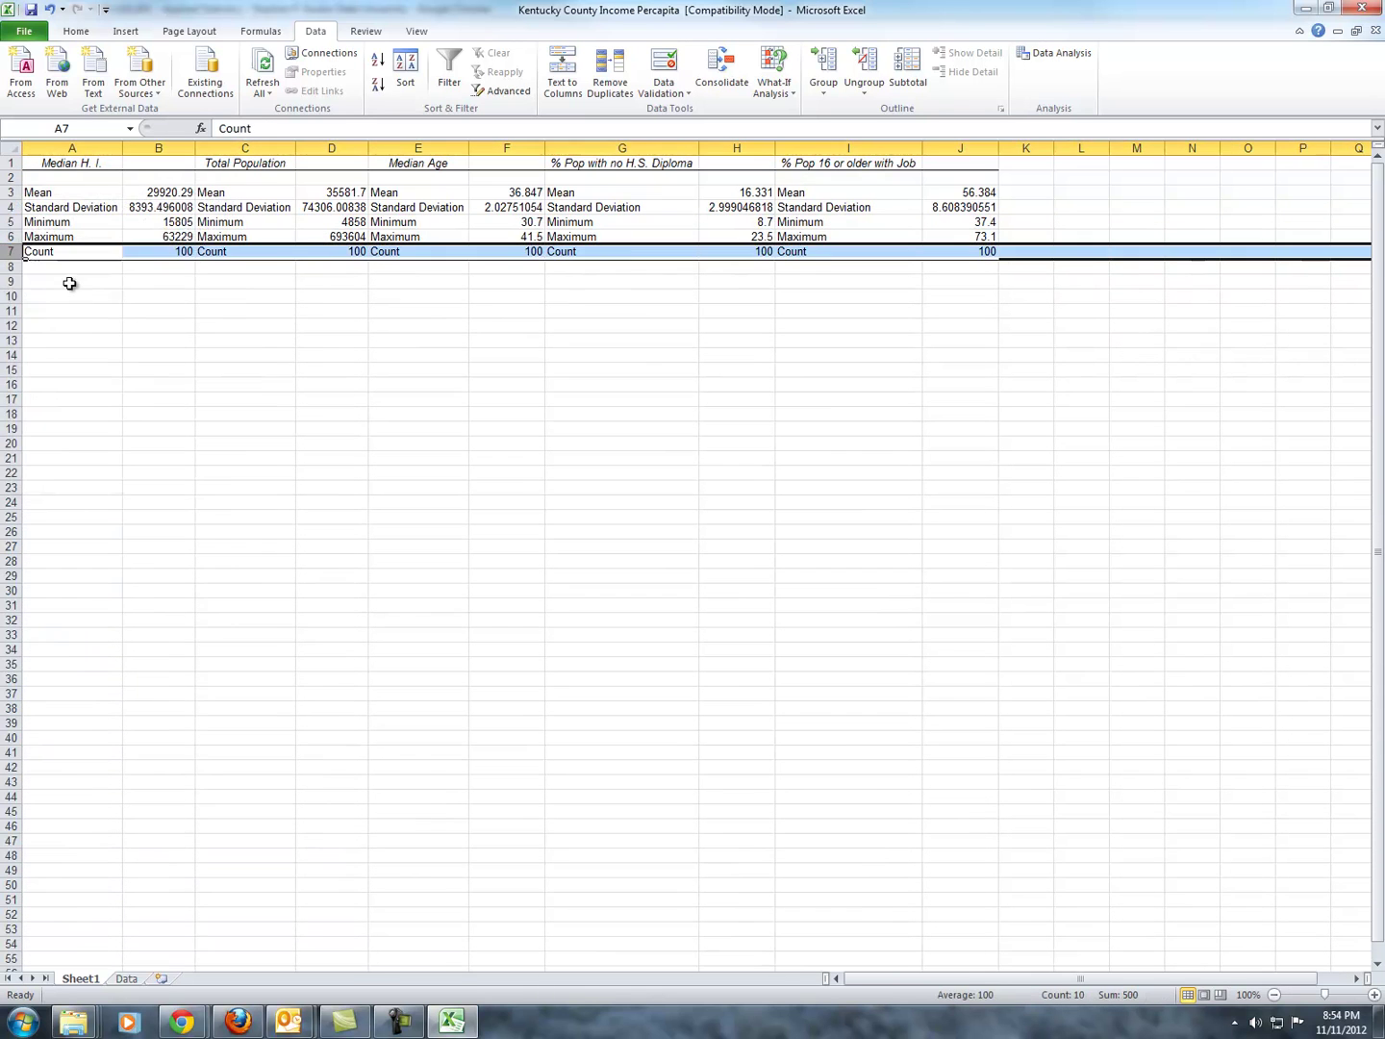
click(316, 304)
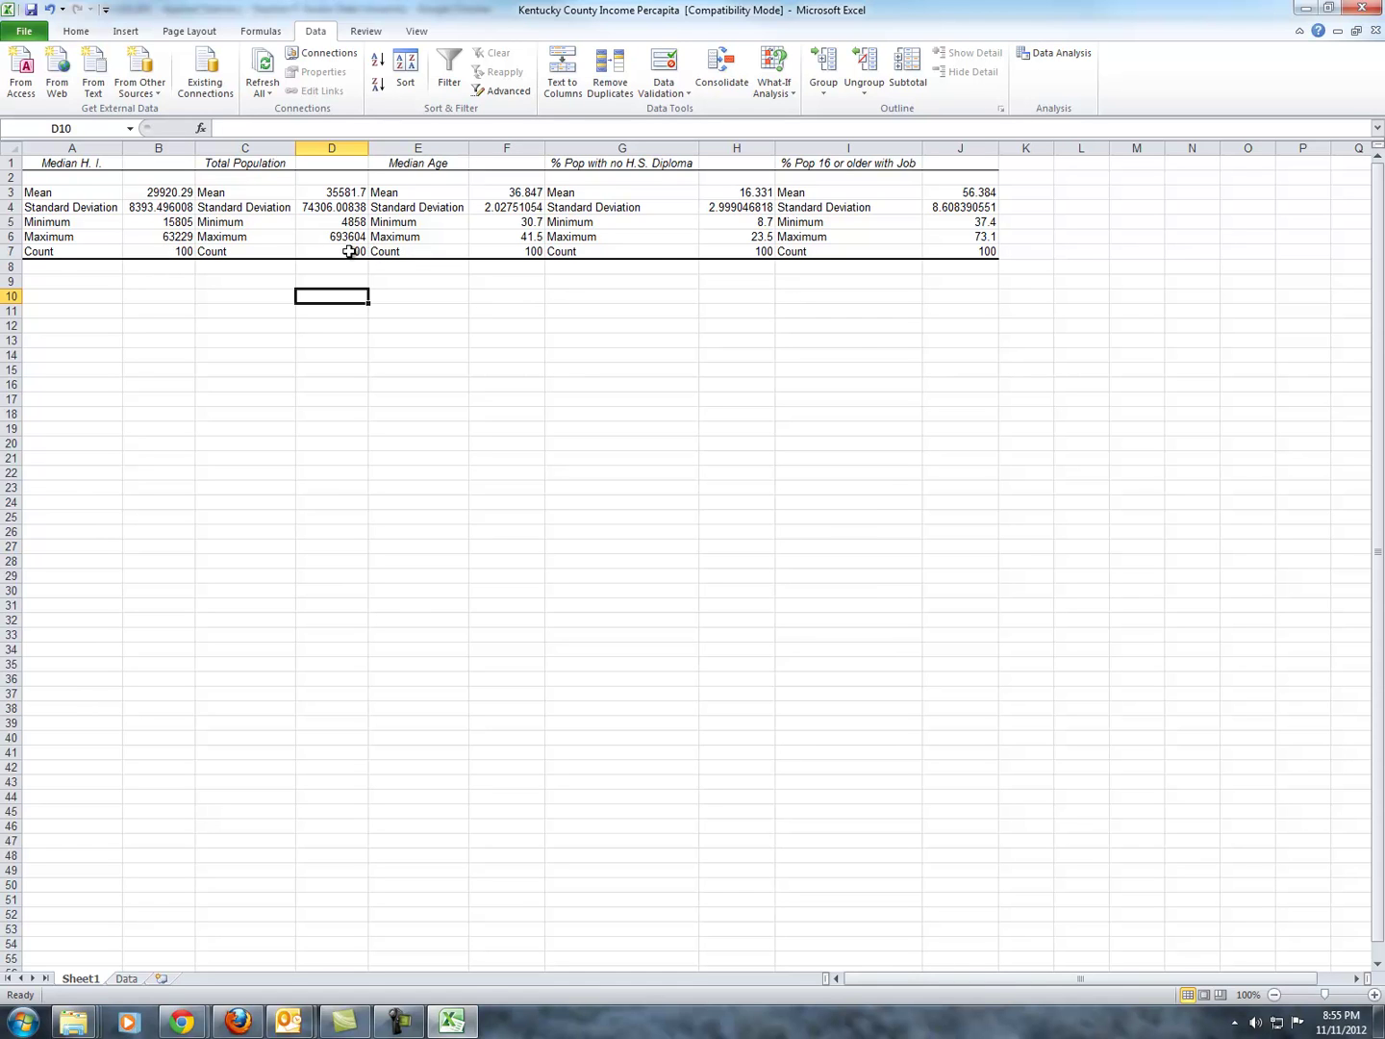
click(852, 337)
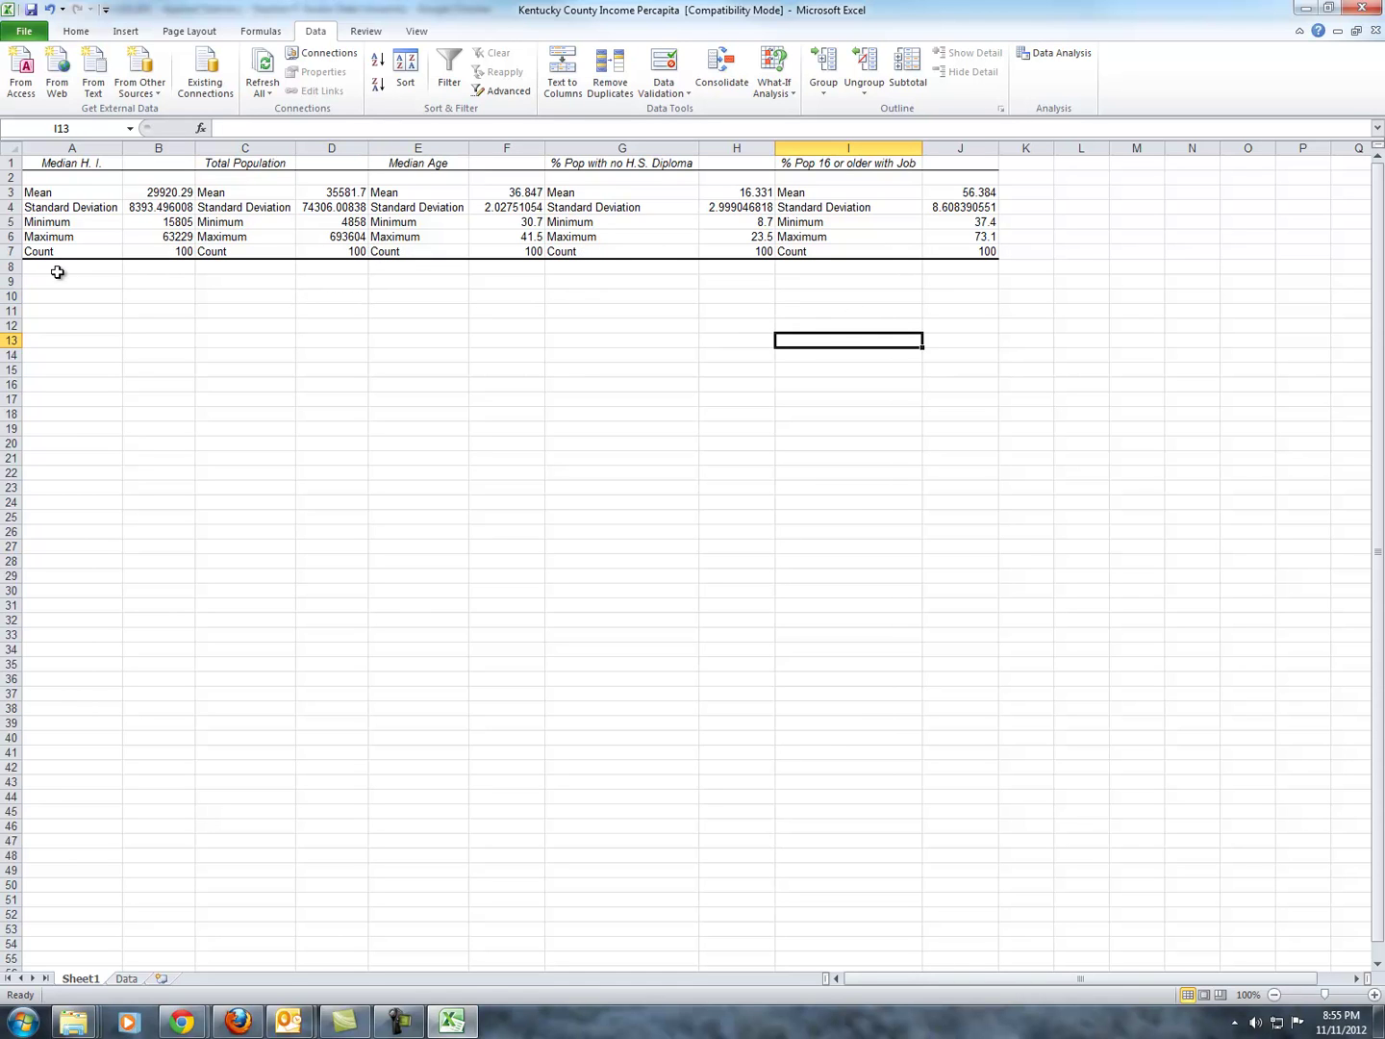
Review the repeated Mean labels in A3, C3, E3, G3 and I3
click(314, 325)
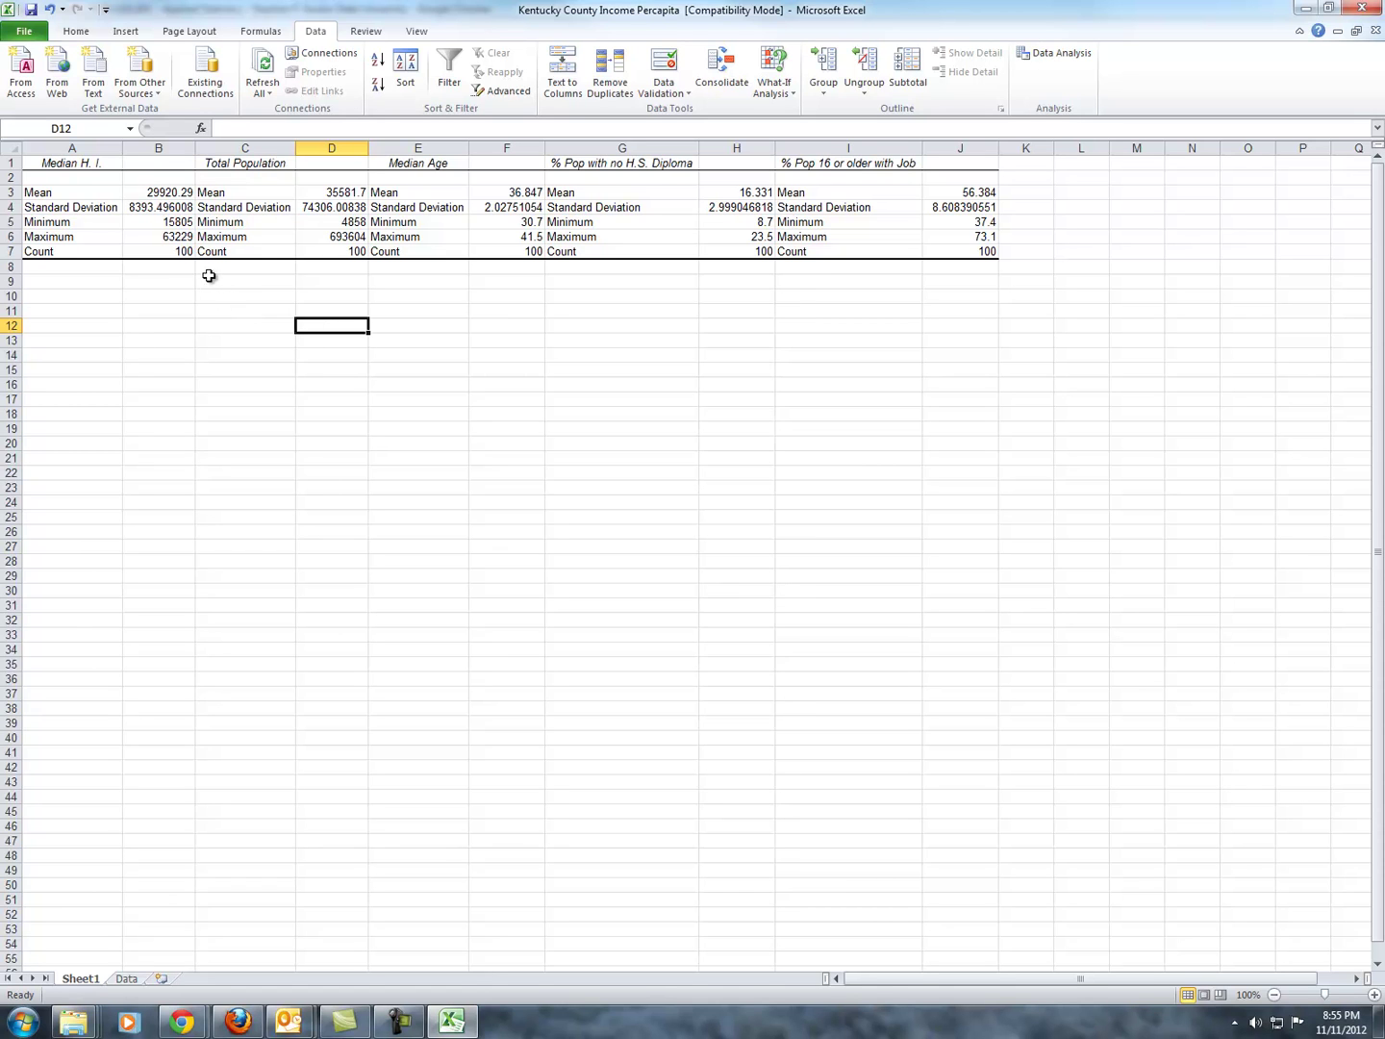
click(49, 198)
click(216, 193)
click(391, 193)
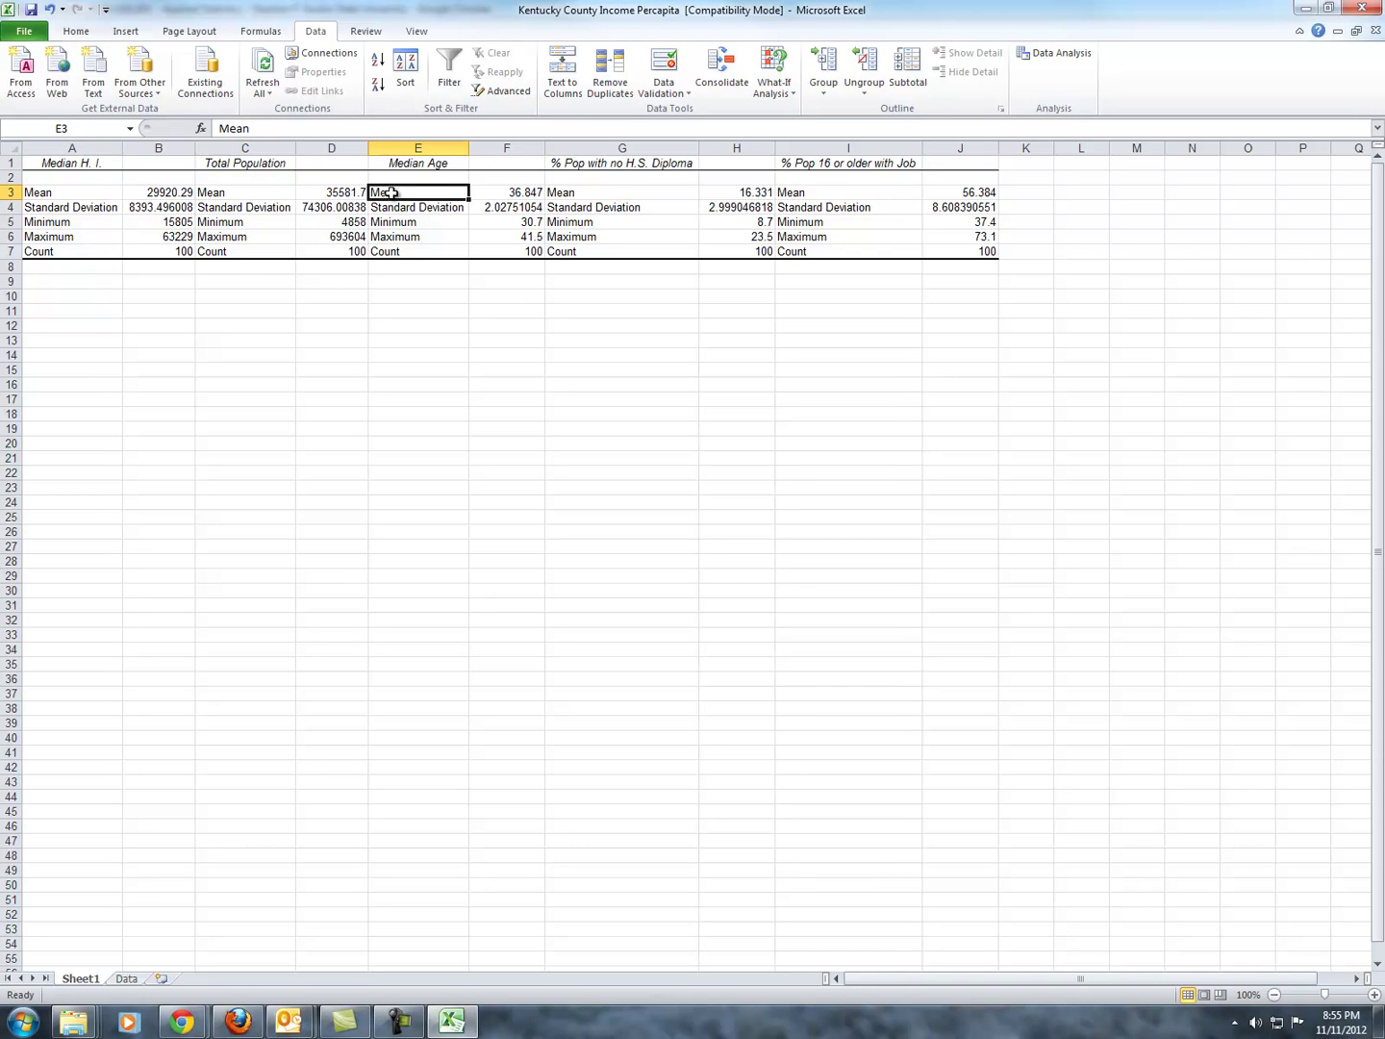
click(601, 194)
click(860, 194)
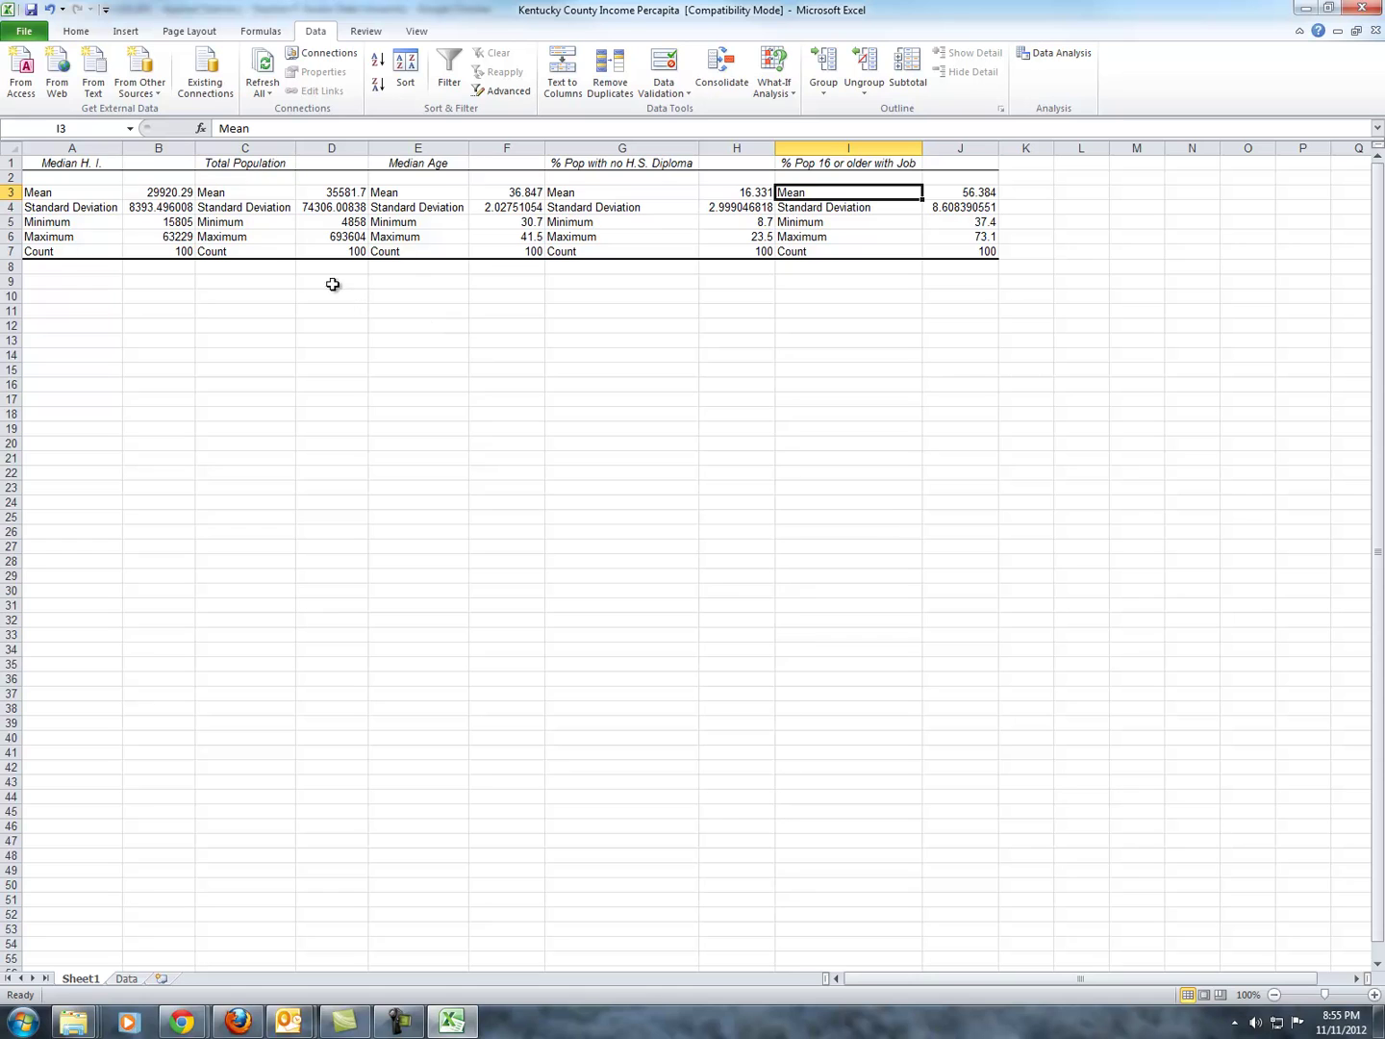
Insert a cell at A1, shifting the variable headers one cell to the right
click(56, 164)
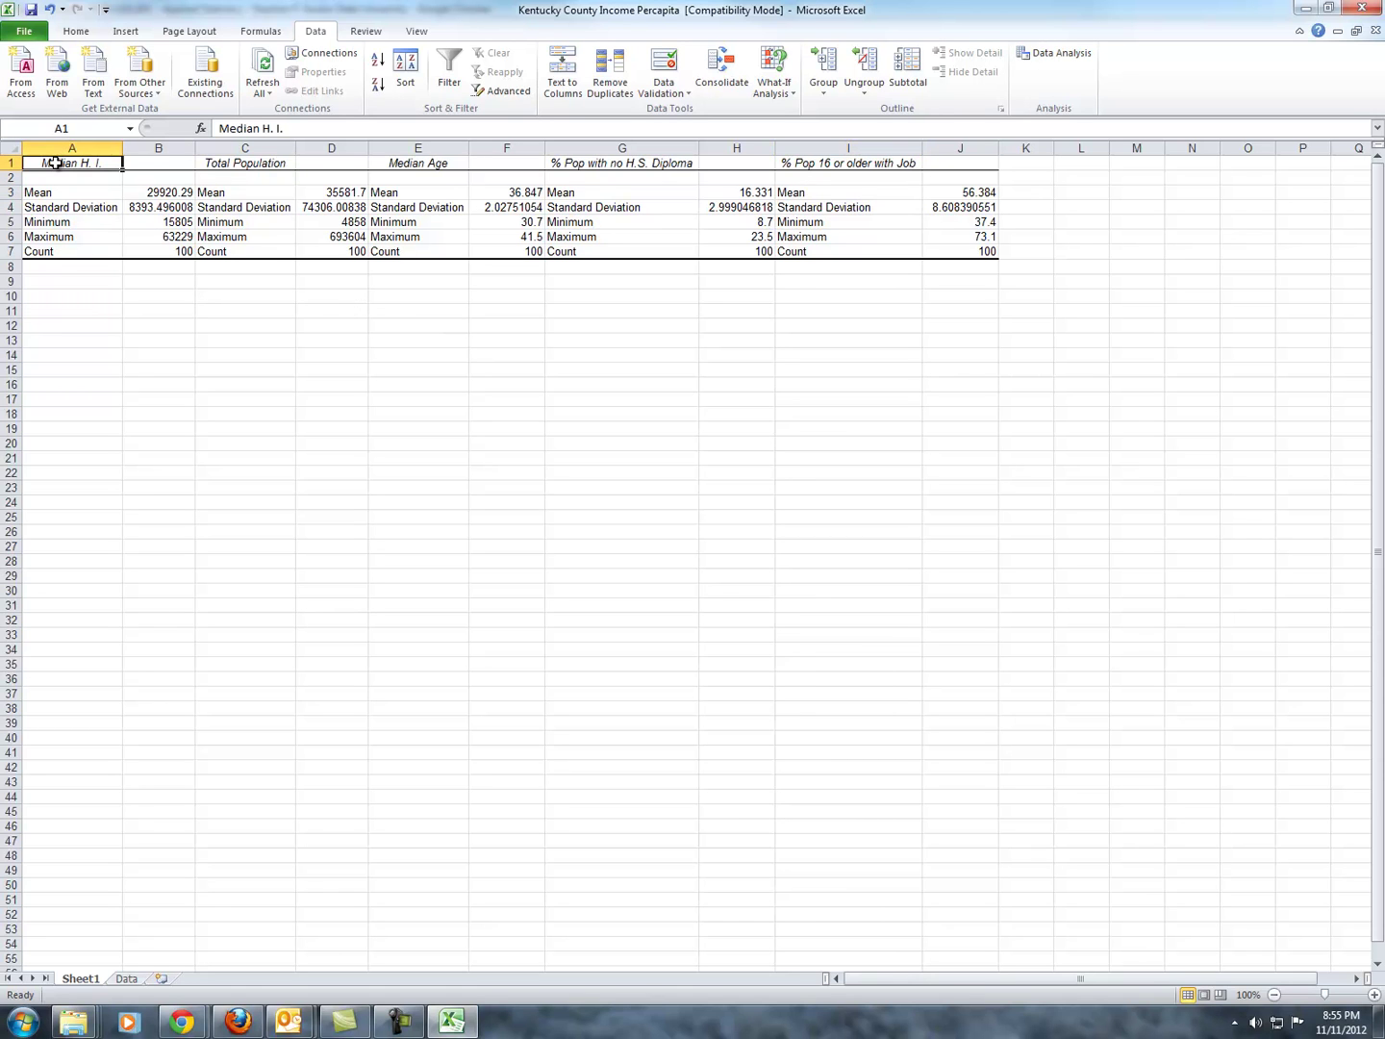
right_click(57, 165)
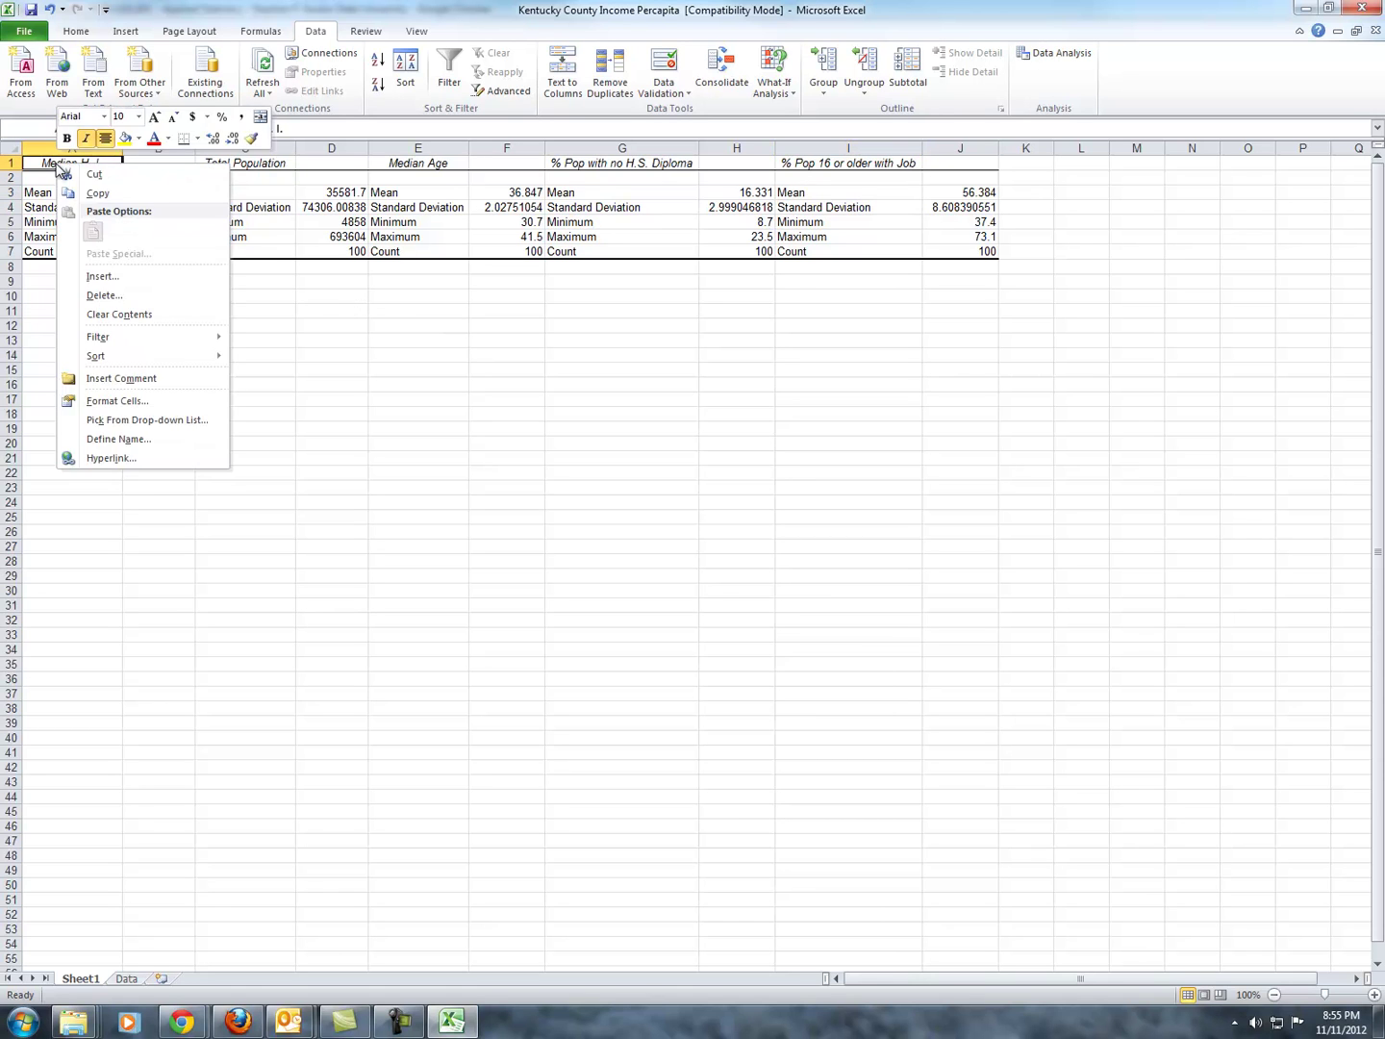
click(100, 278)
click(83, 247)
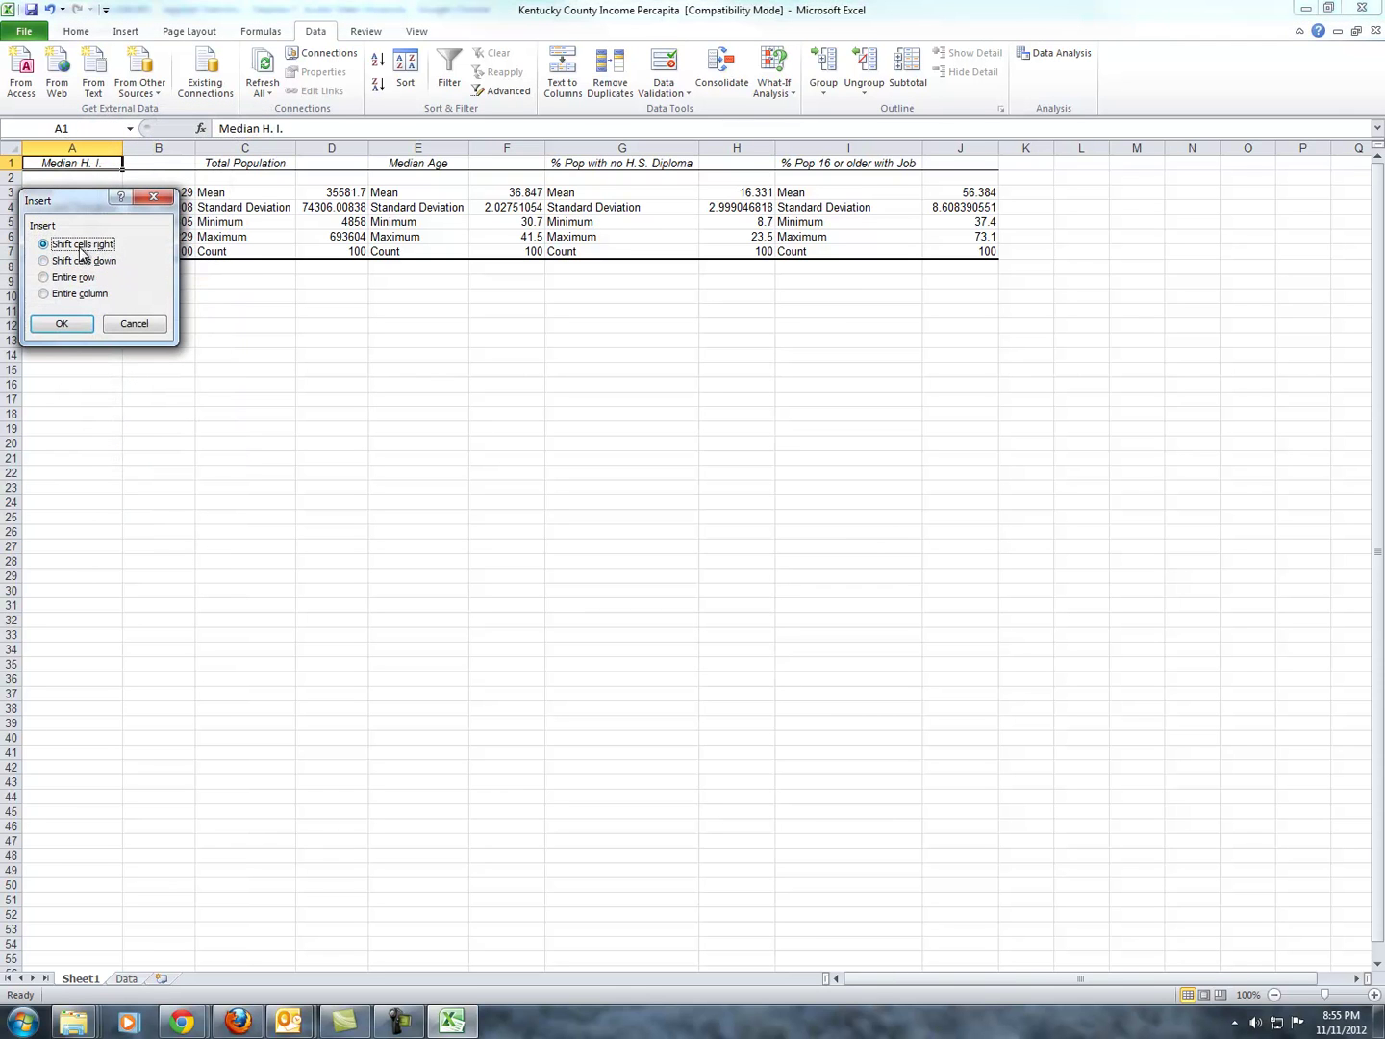
click(69, 326)
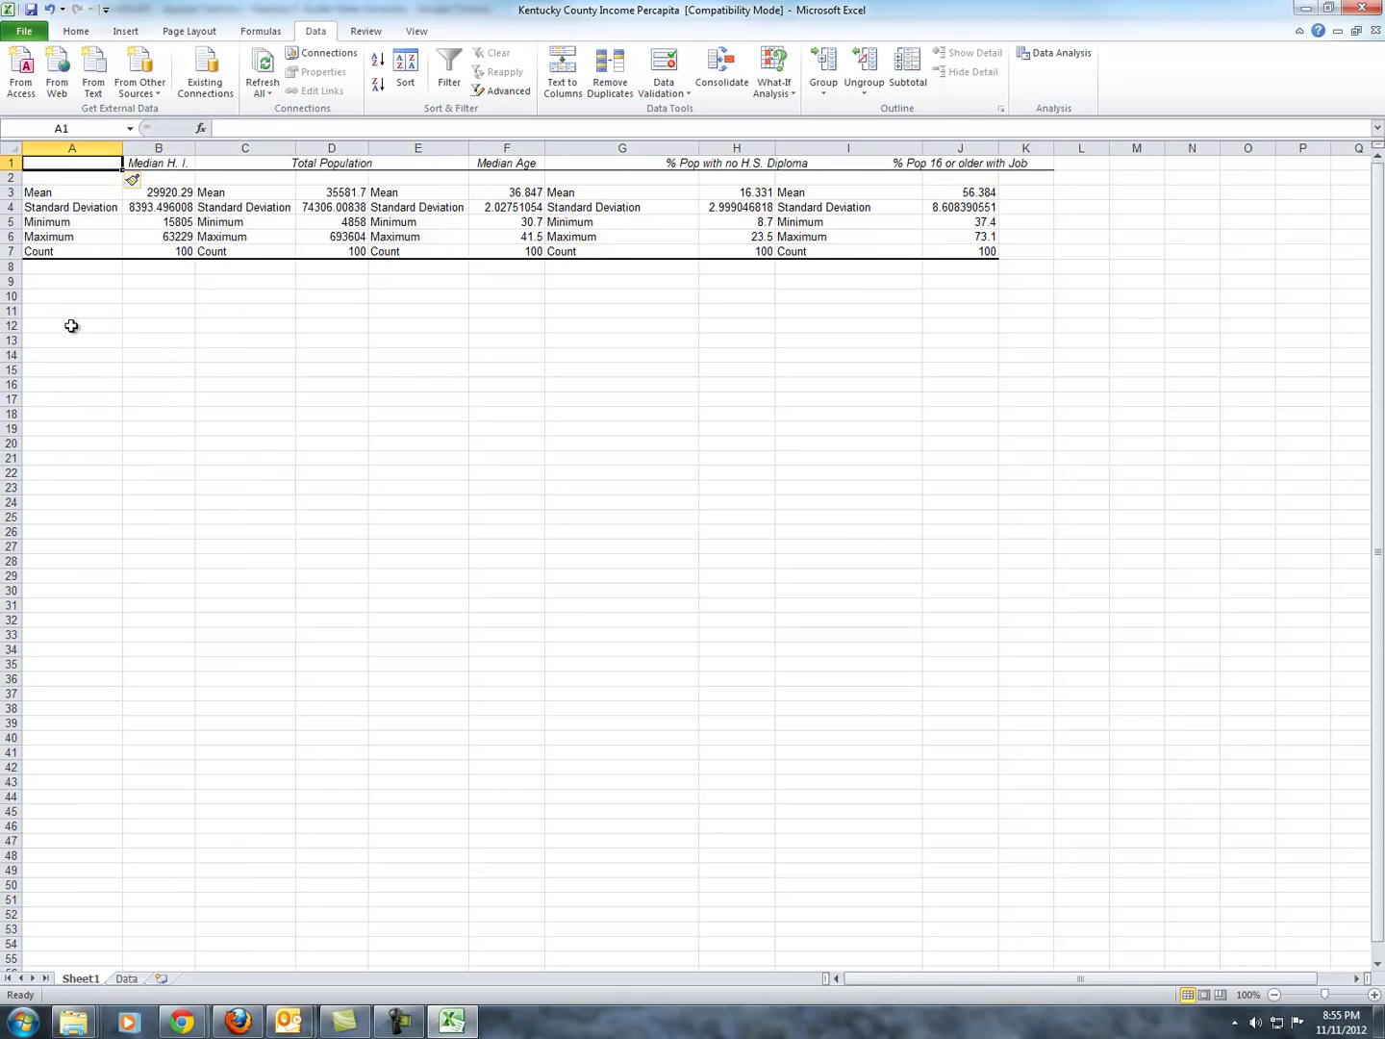
Check the Median H. I. header now in B1 against the column B values
click(168, 160)
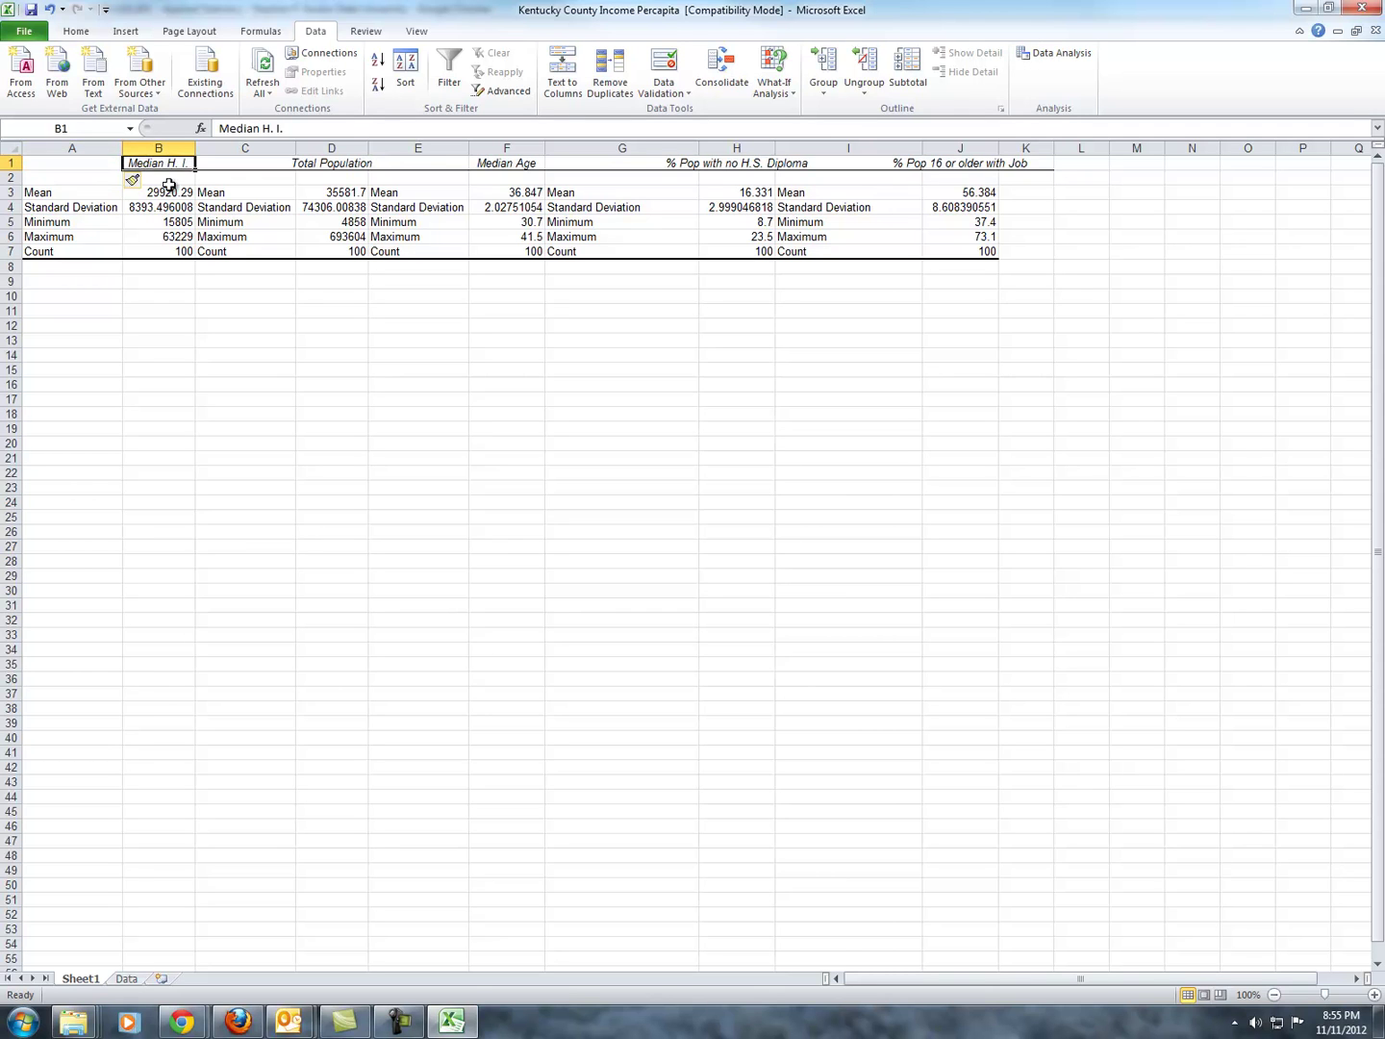
click(171, 192)
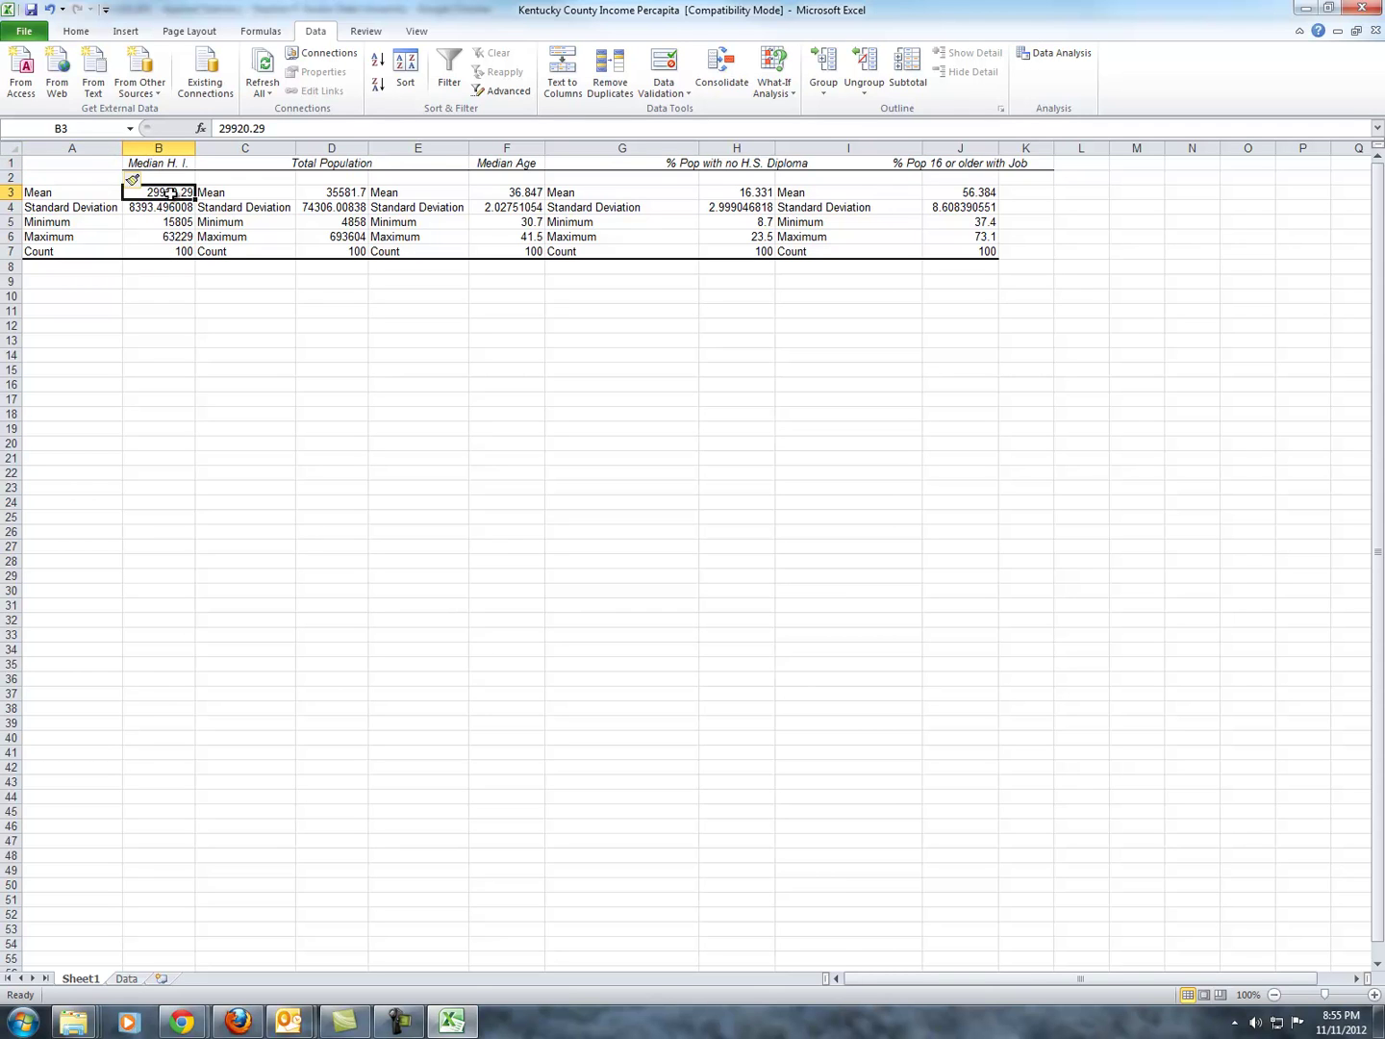
click(74, 193)
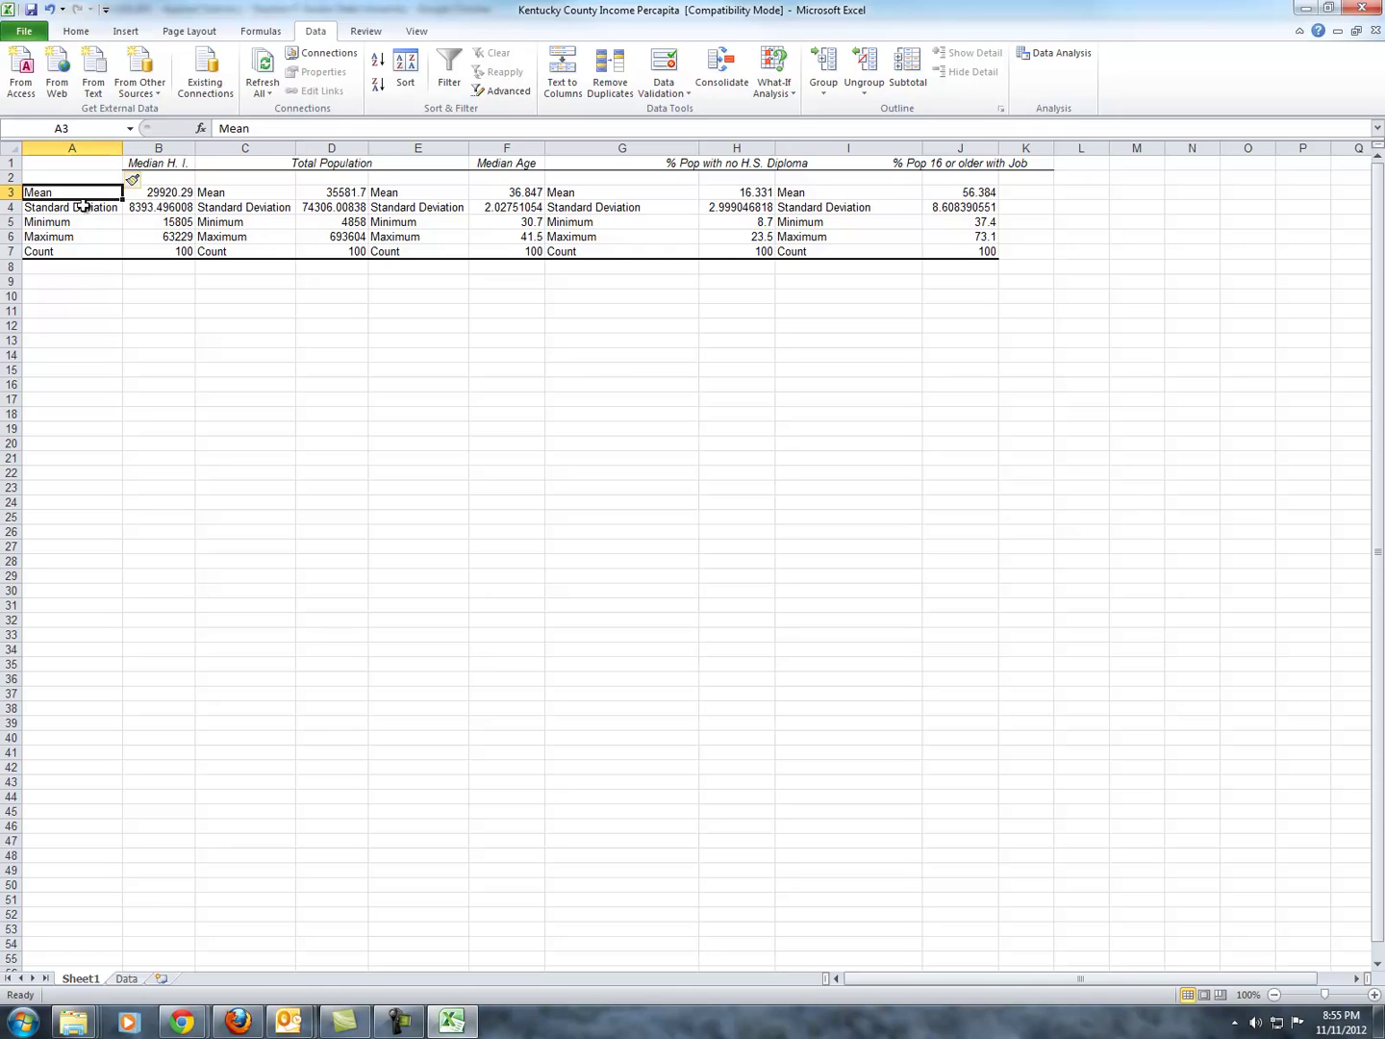
click(161, 194)
click(161, 206)
click(159, 221)
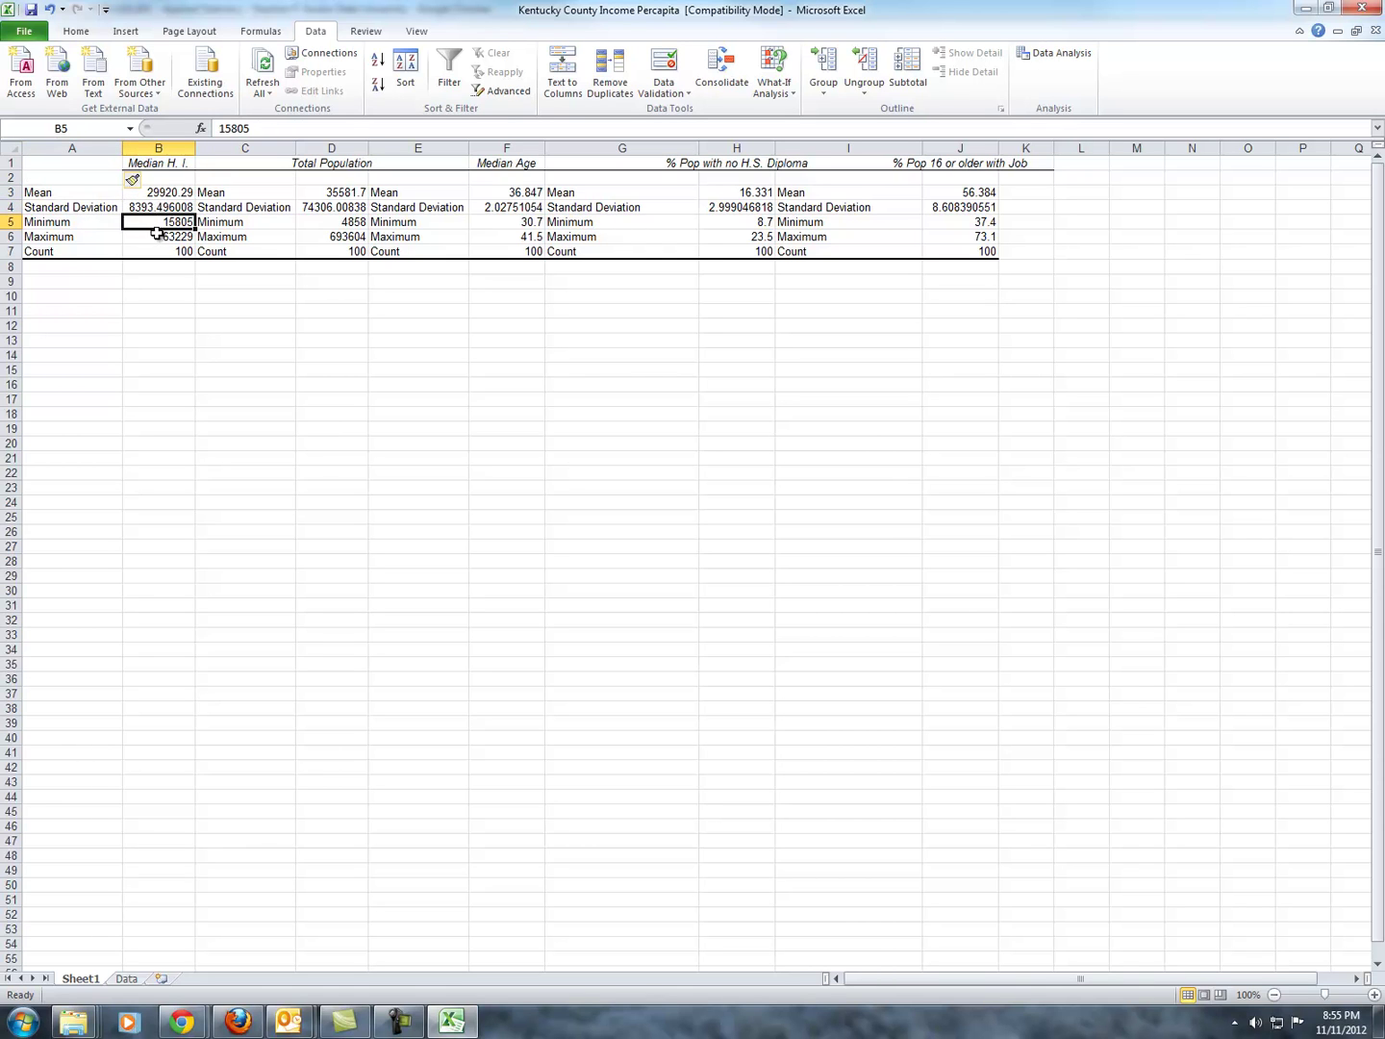
click(158, 237)
click(440, 403)
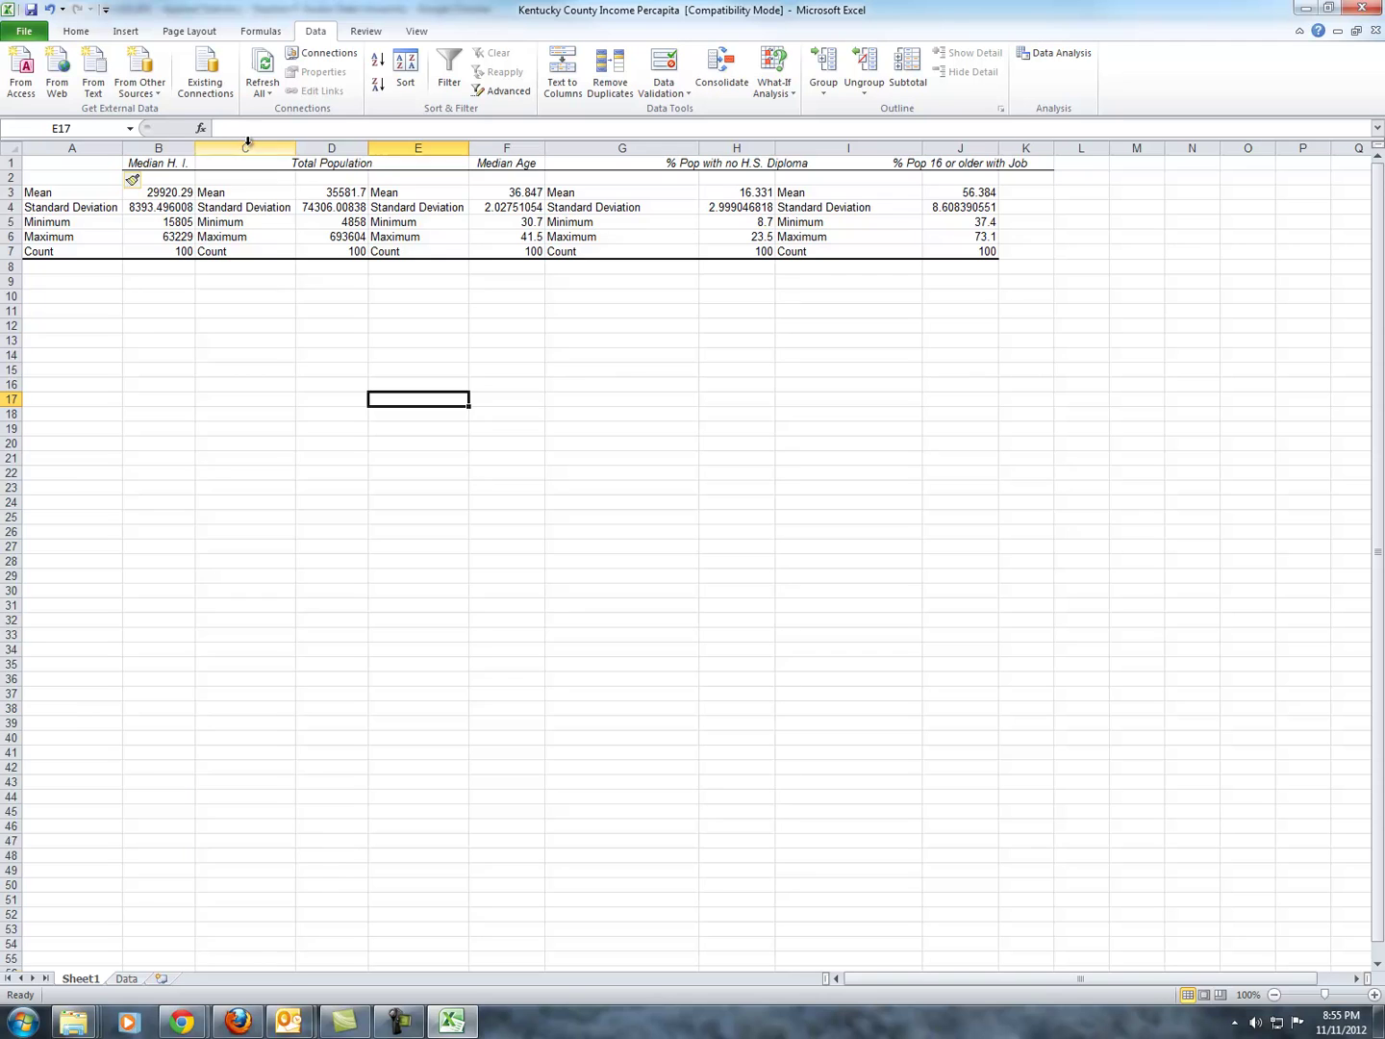
Clear the duplicate statistic labels from columns C, E, G and I
click(246, 148)
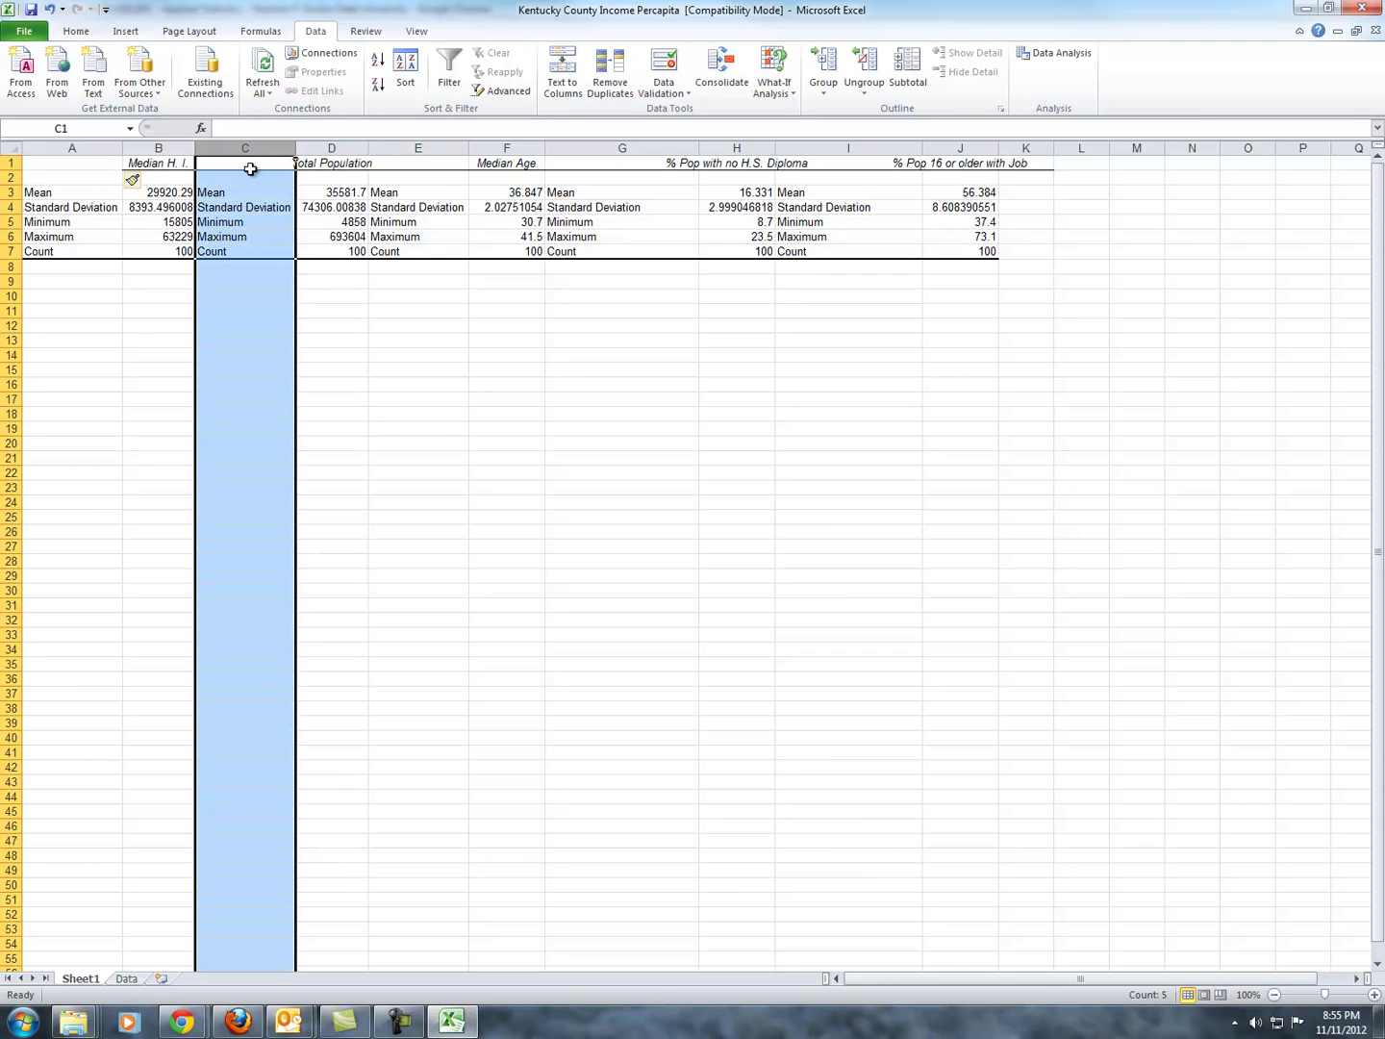
drag(249, 168, 852, 147)
key(Delete)
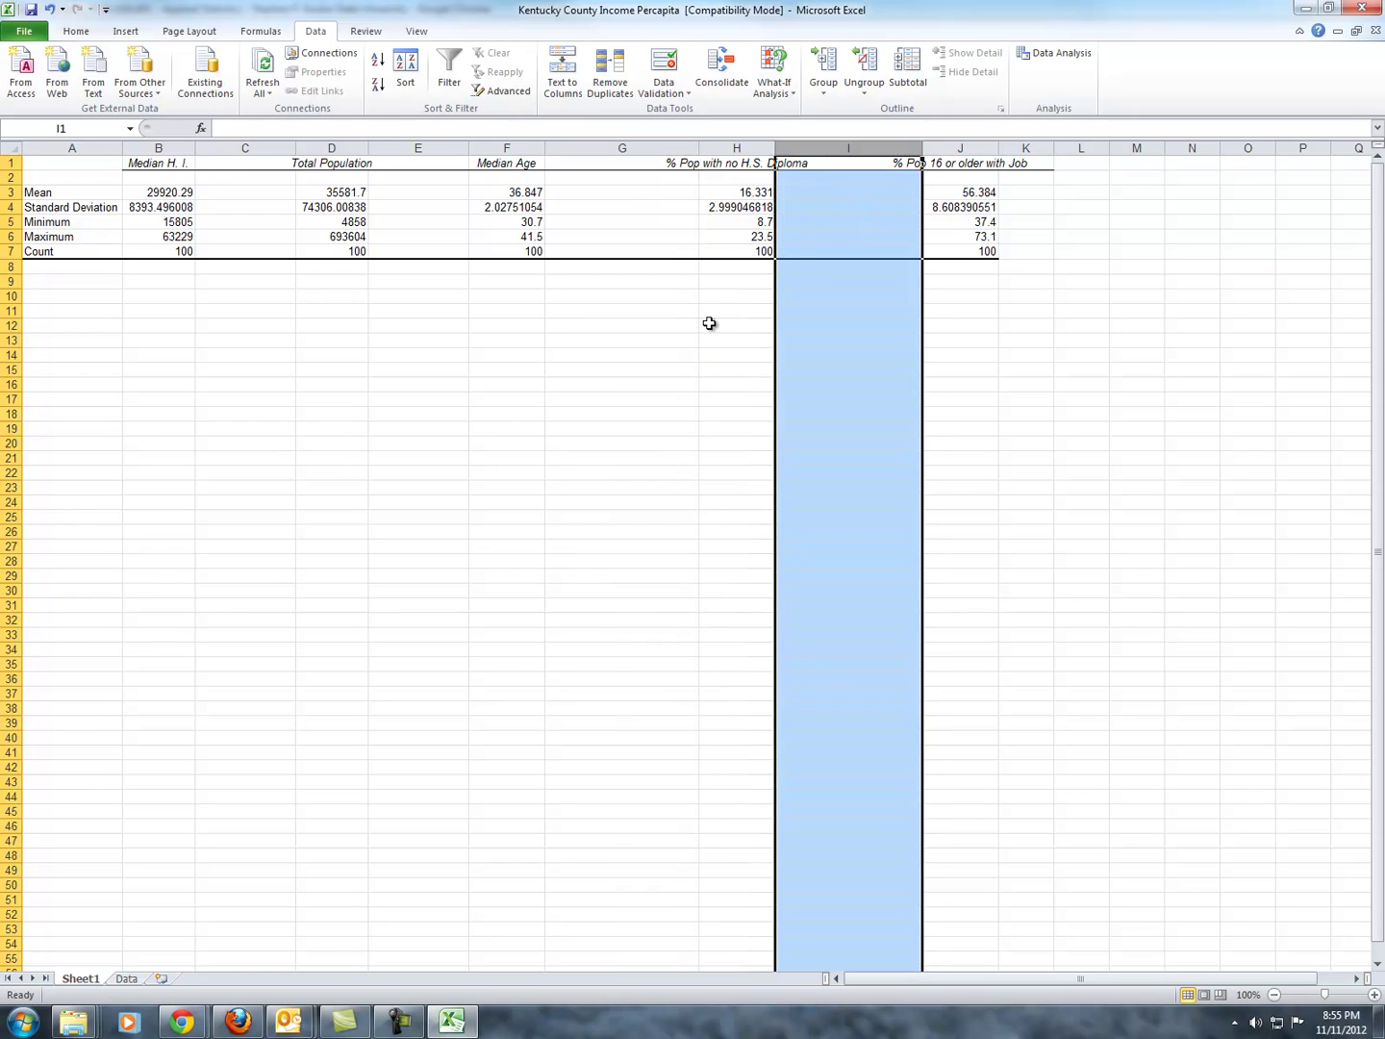
click(708, 324)
Narrow gap columns C, E, G and I to about 2.43 wide
click(298, 147)
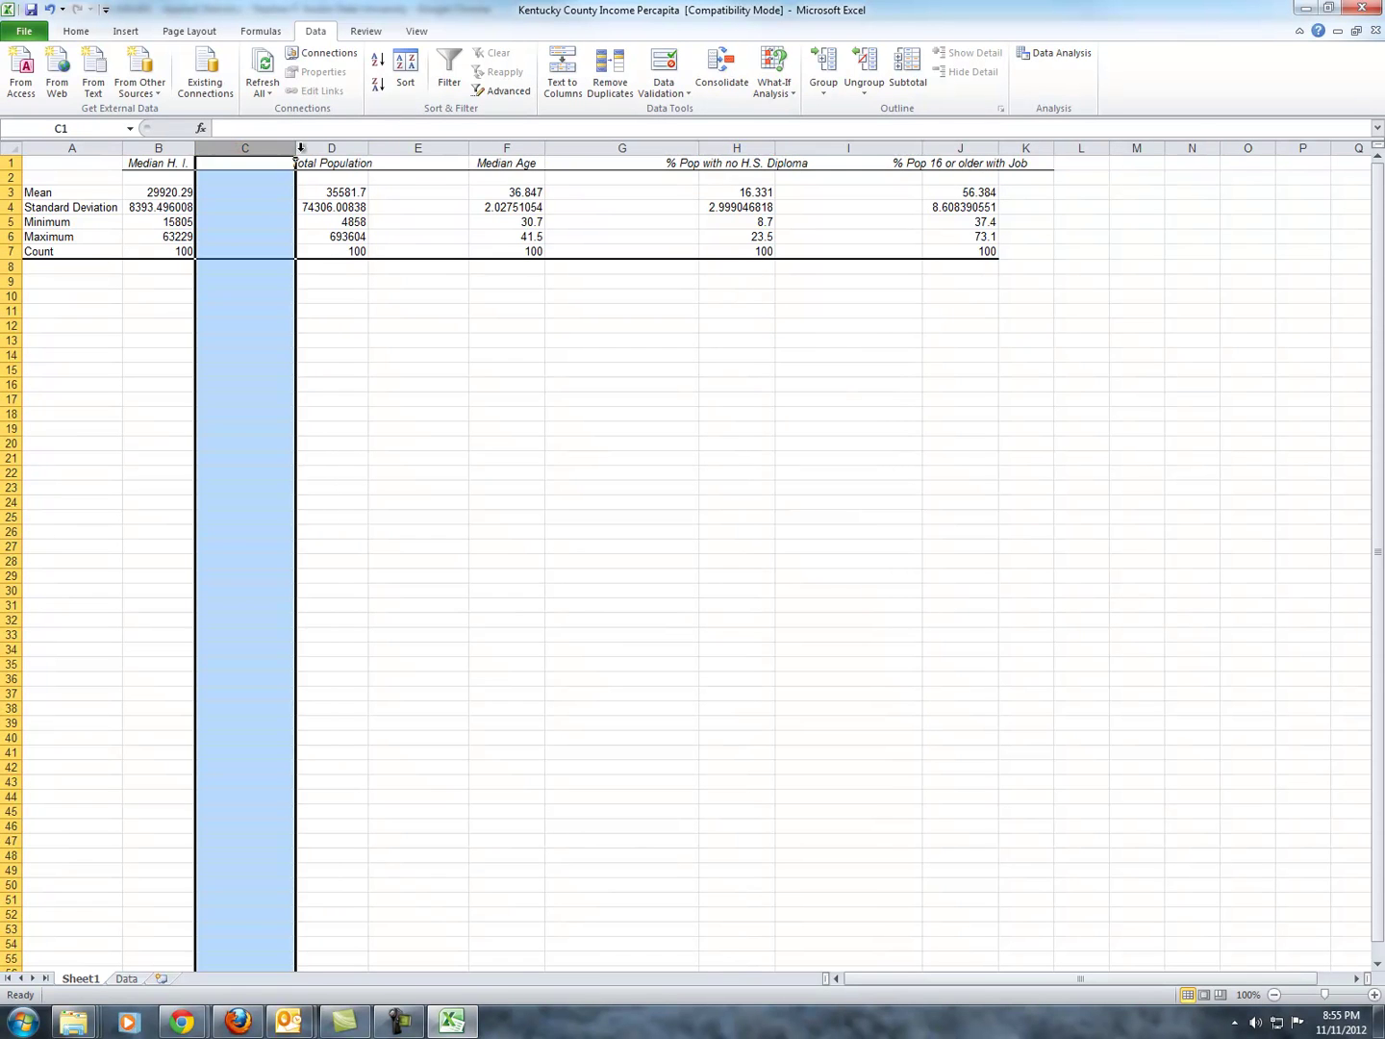
ctrl+click(417, 147)
ctrl+click(621, 147)
ctrl+click(824, 147)
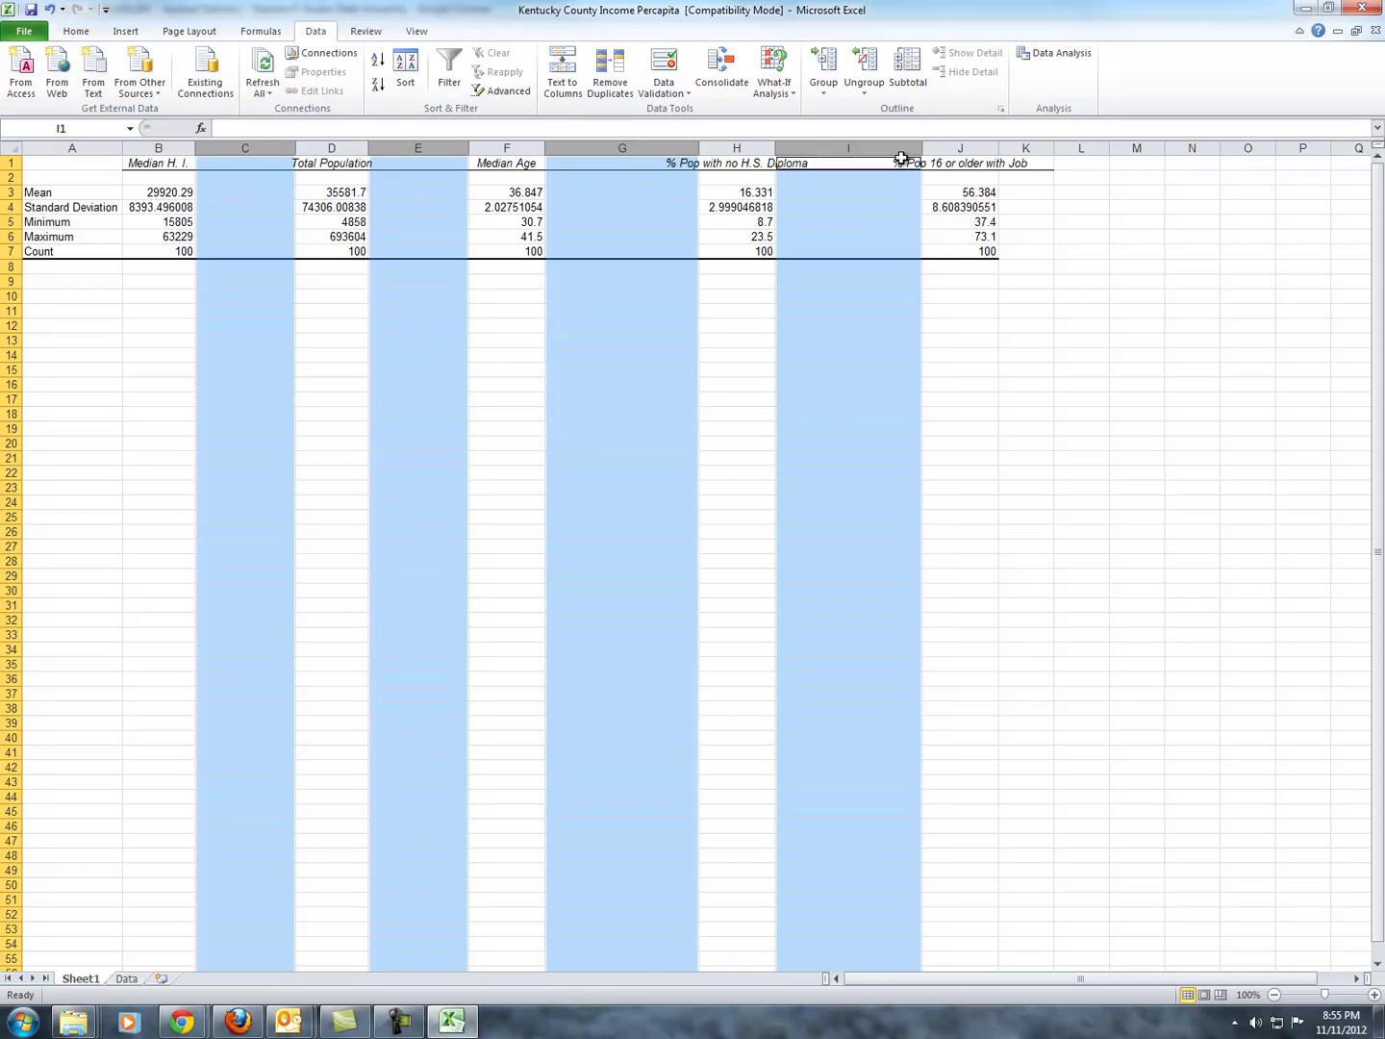
drag(925, 151, 783, 156)
click(340, 413)
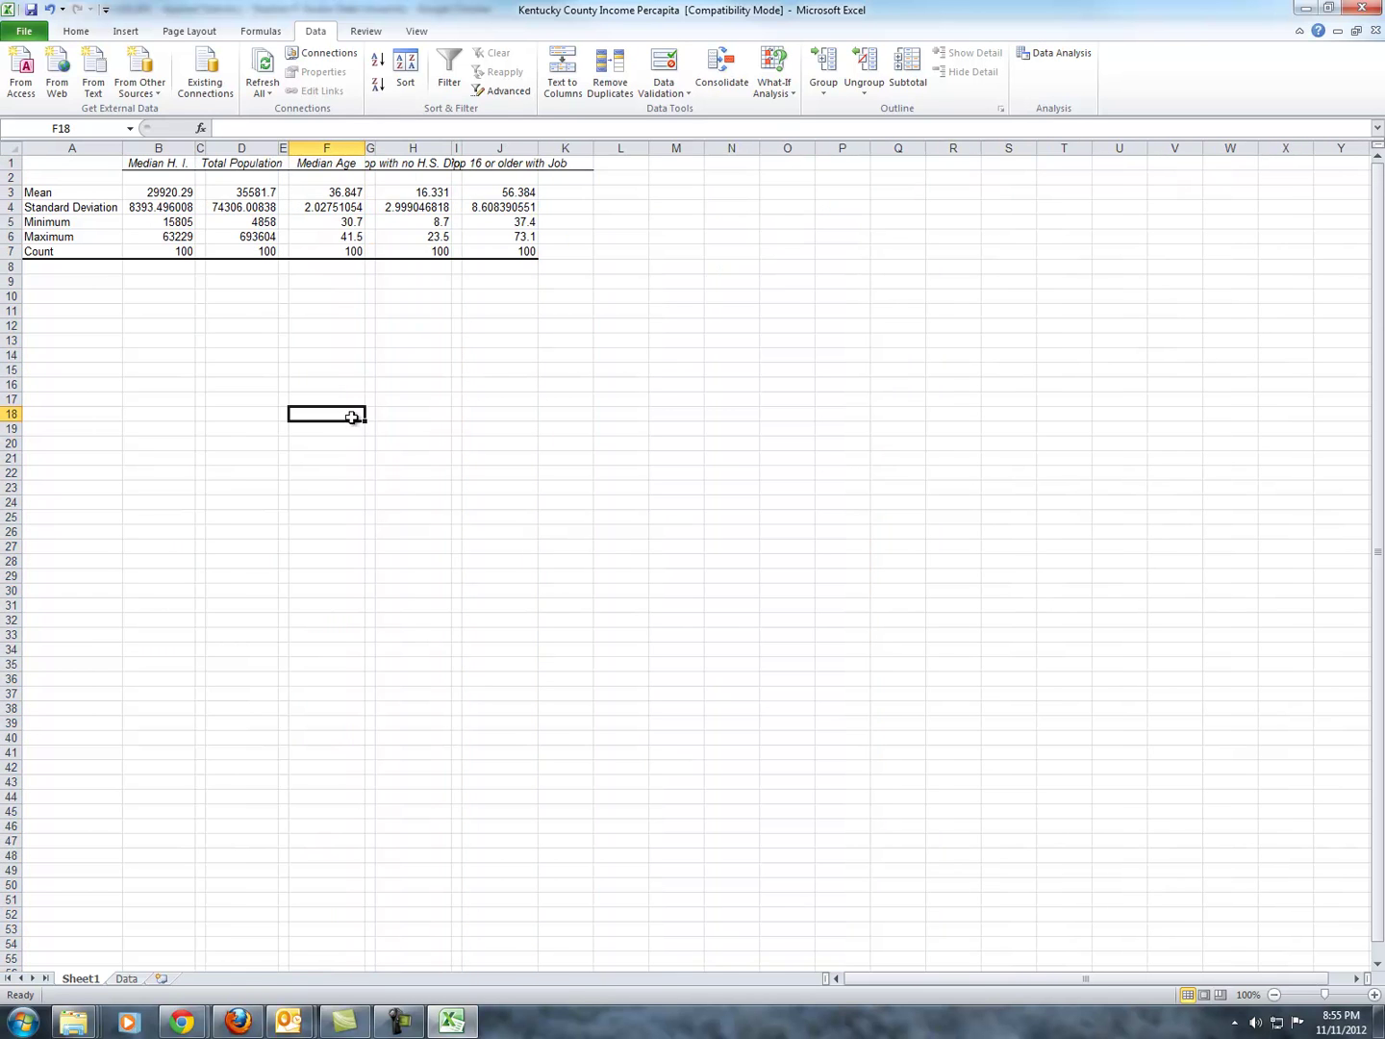
AutoFit value columns B, D, F, H and J to their full headings
click(160, 148)
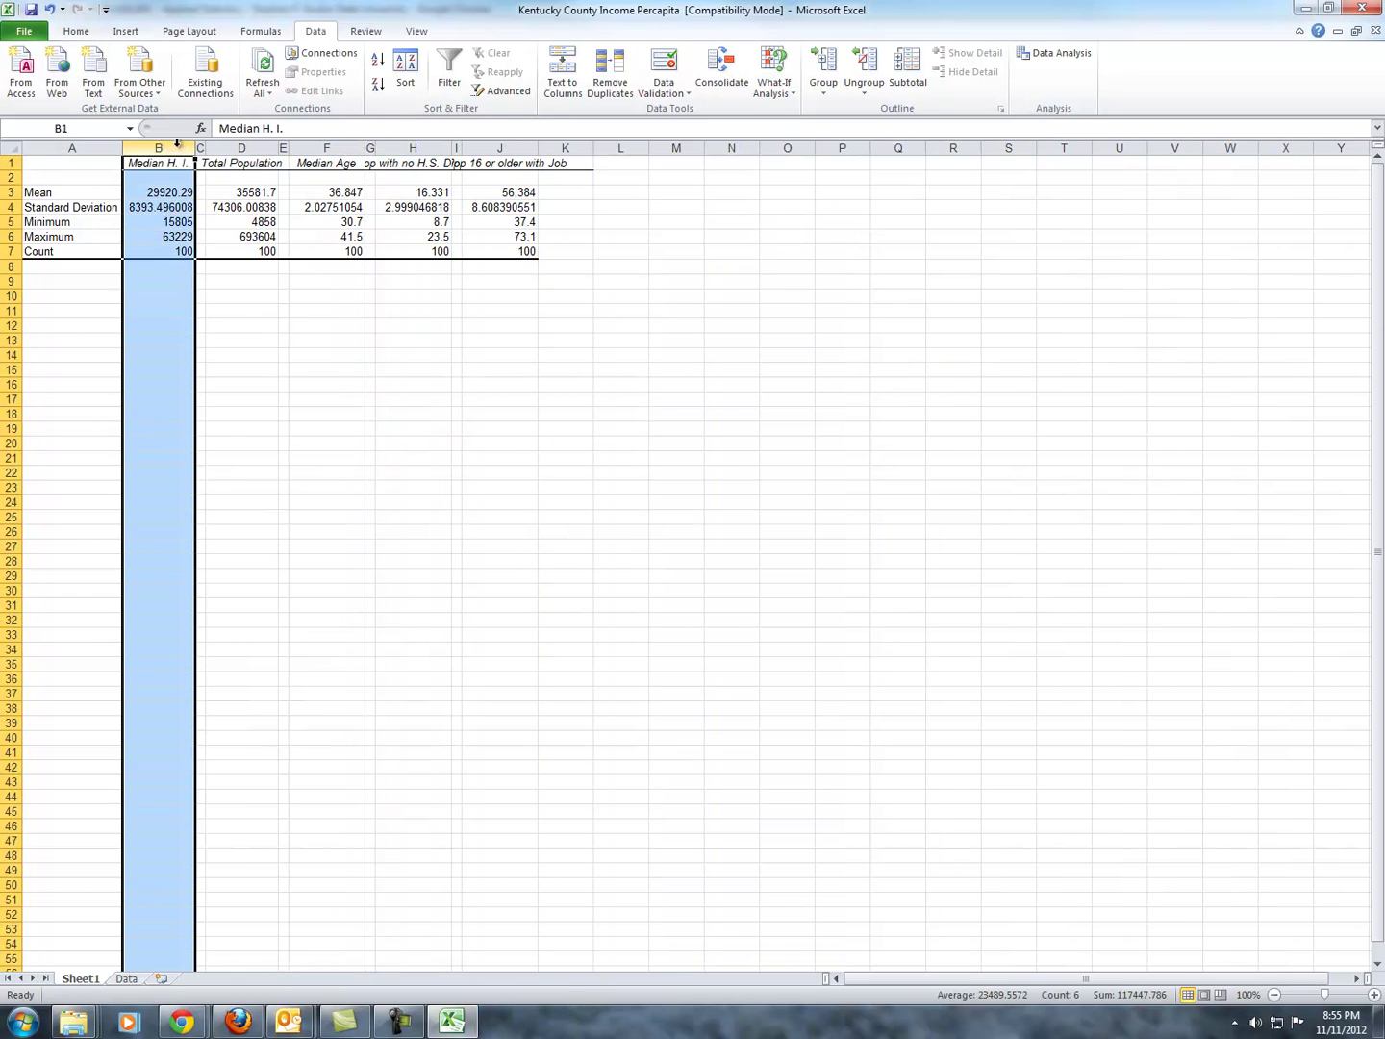
ctrl+click(242, 148)
ctrl+click(325, 148)
ctrl+click(412, 148)
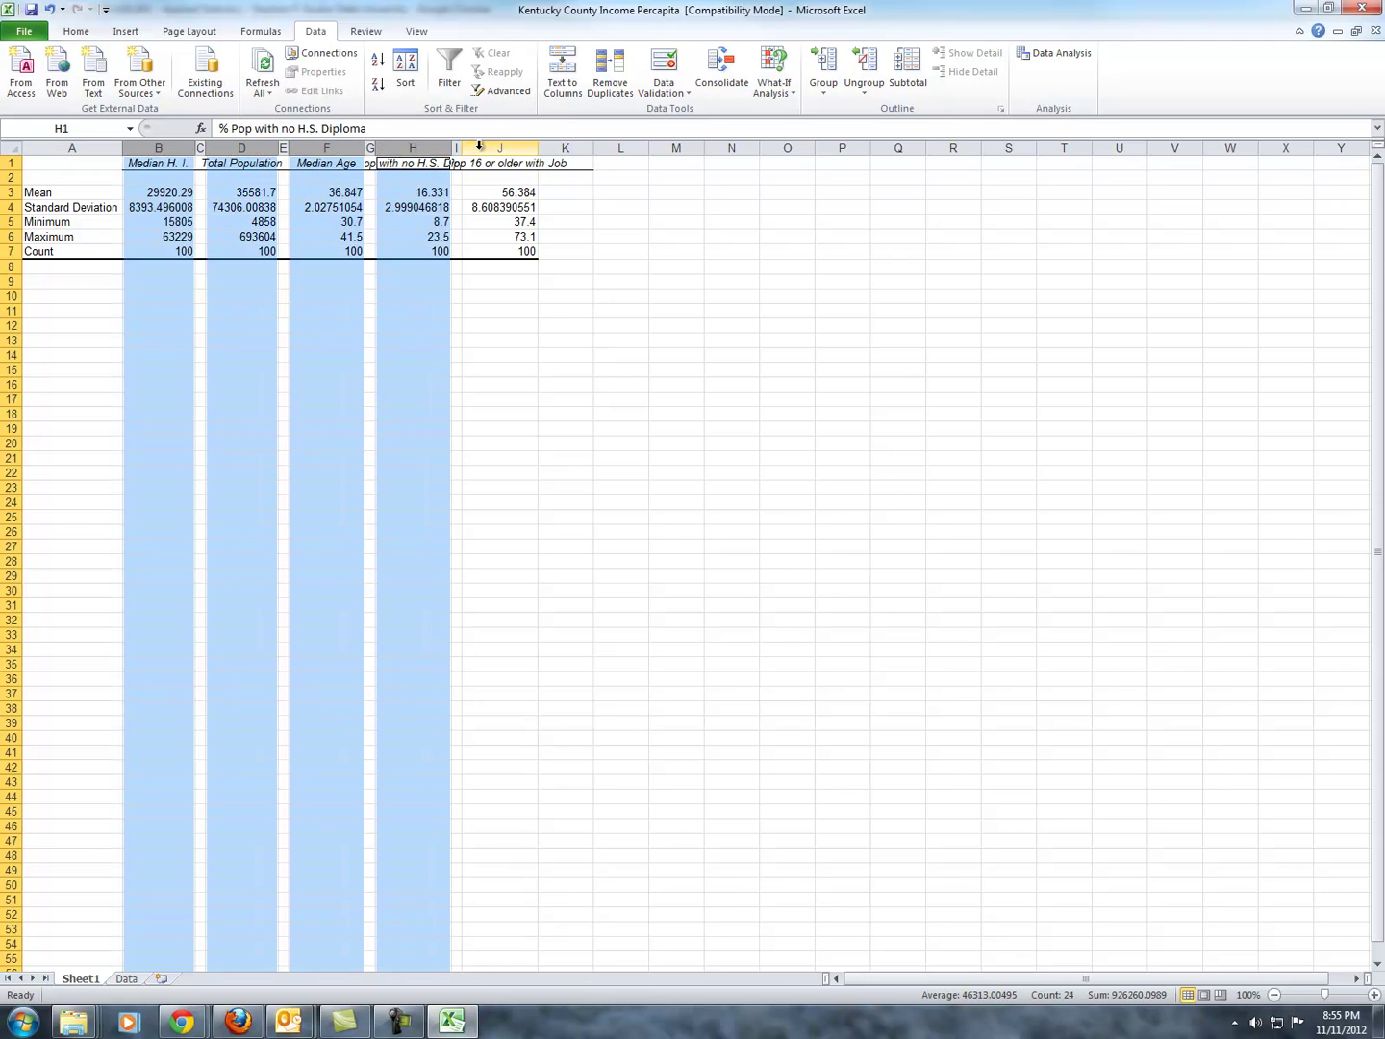
ctrl+click(491, 148)
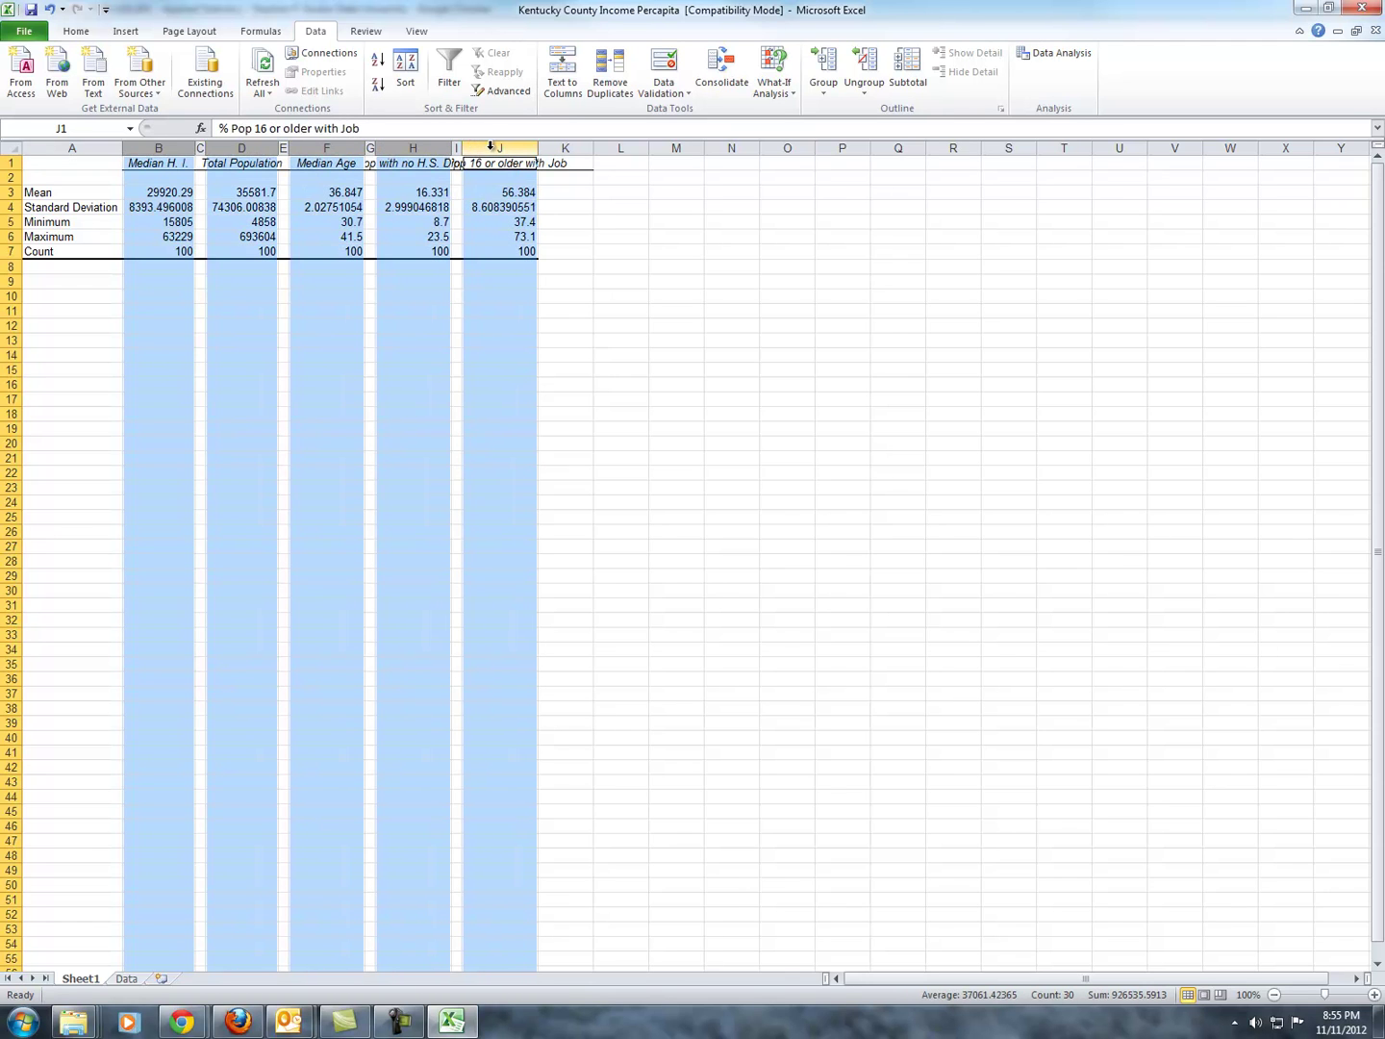
double_click(536, 148)
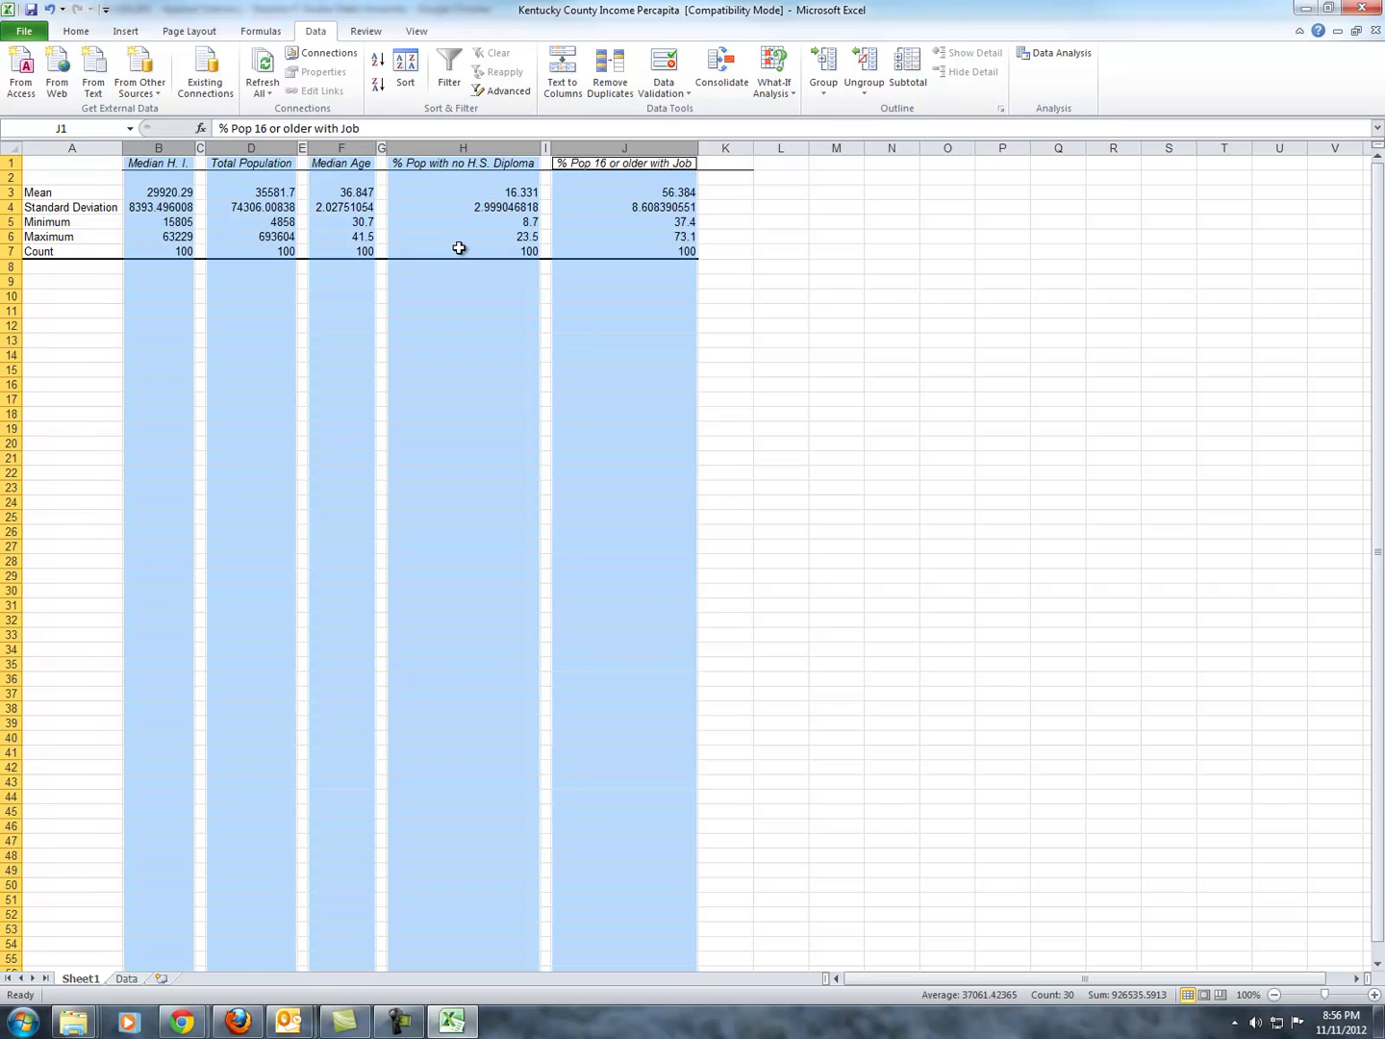
click(437, 326)
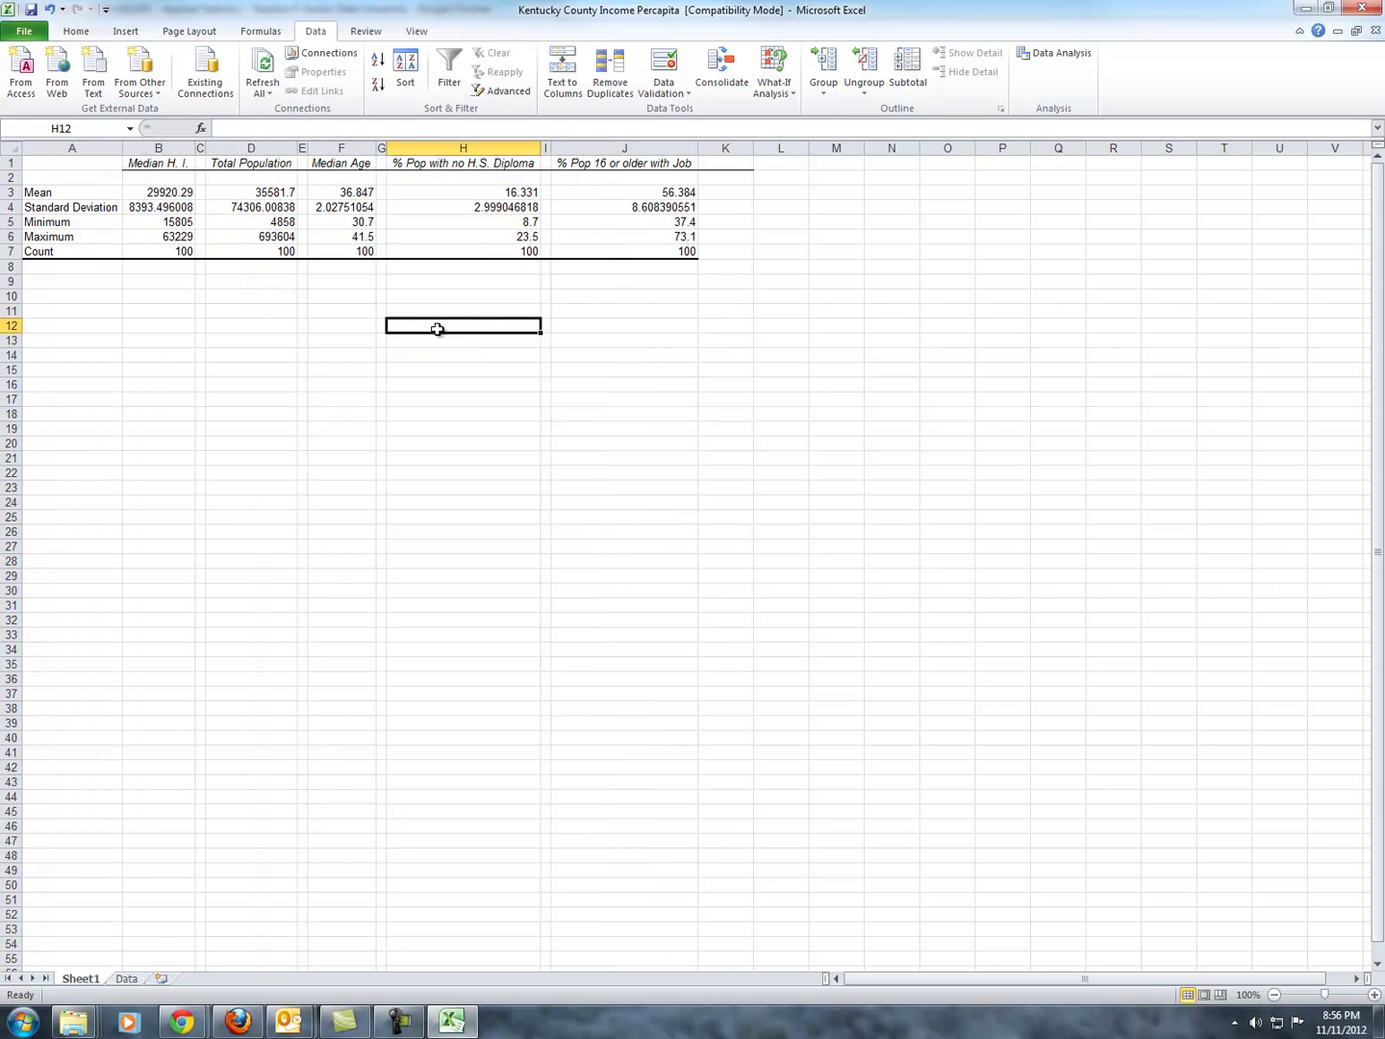
Apply No Border to gap columns C, E, G and I from the Home Borders list
drag(204, 152, 204, 151)
click(200, 148)
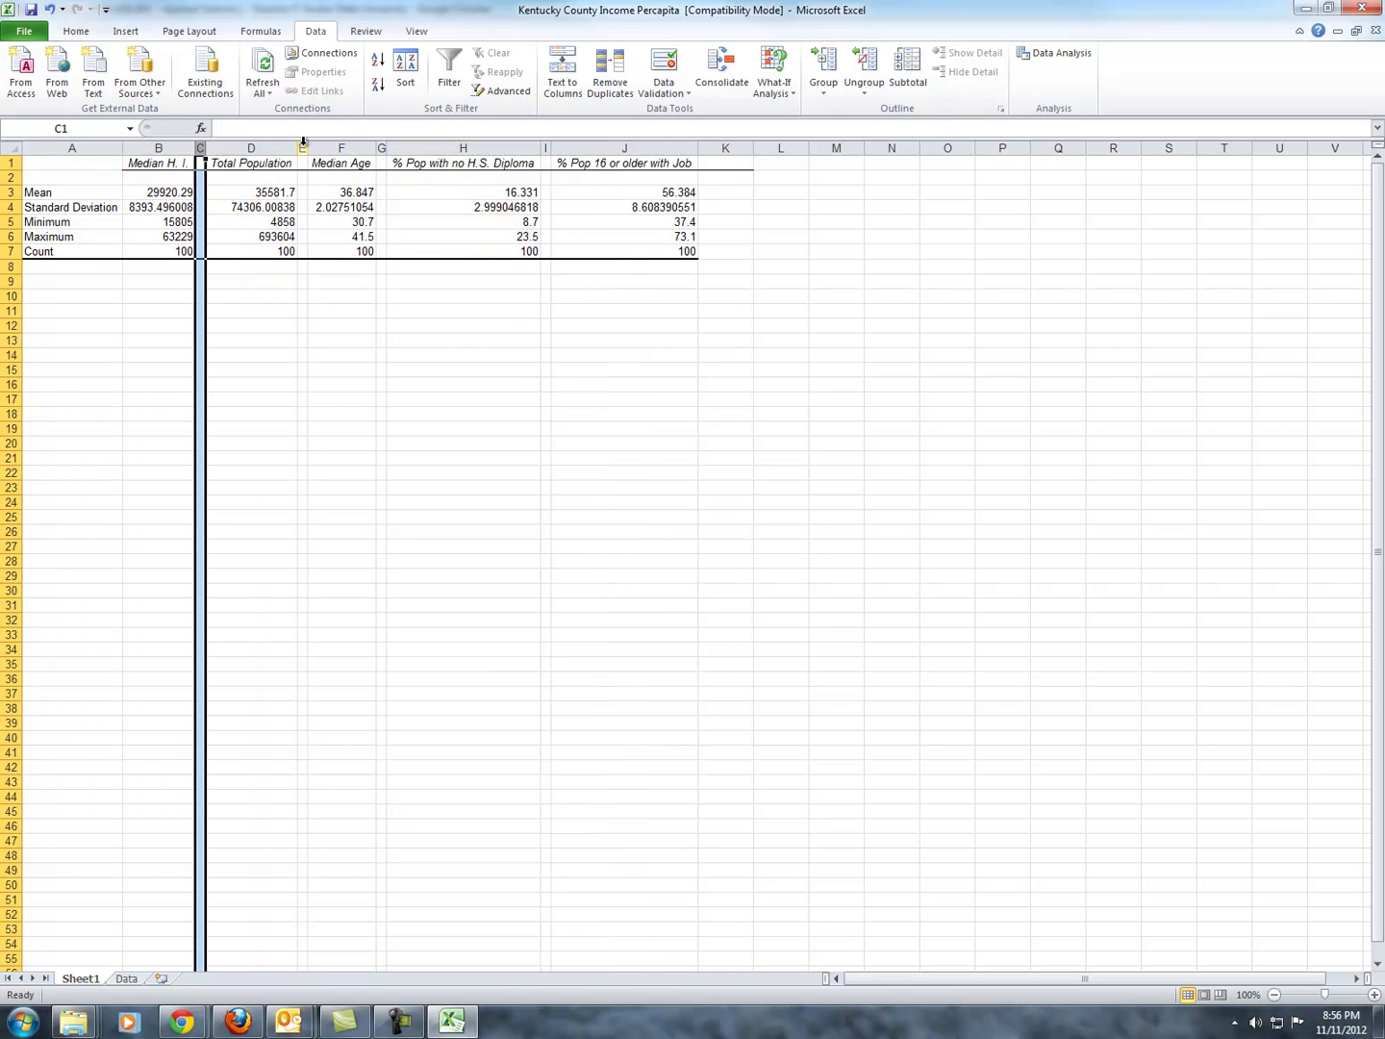
ctrl+click(303, 147)
ctrl+click(382, 148)
ctrl+click(546, 147)
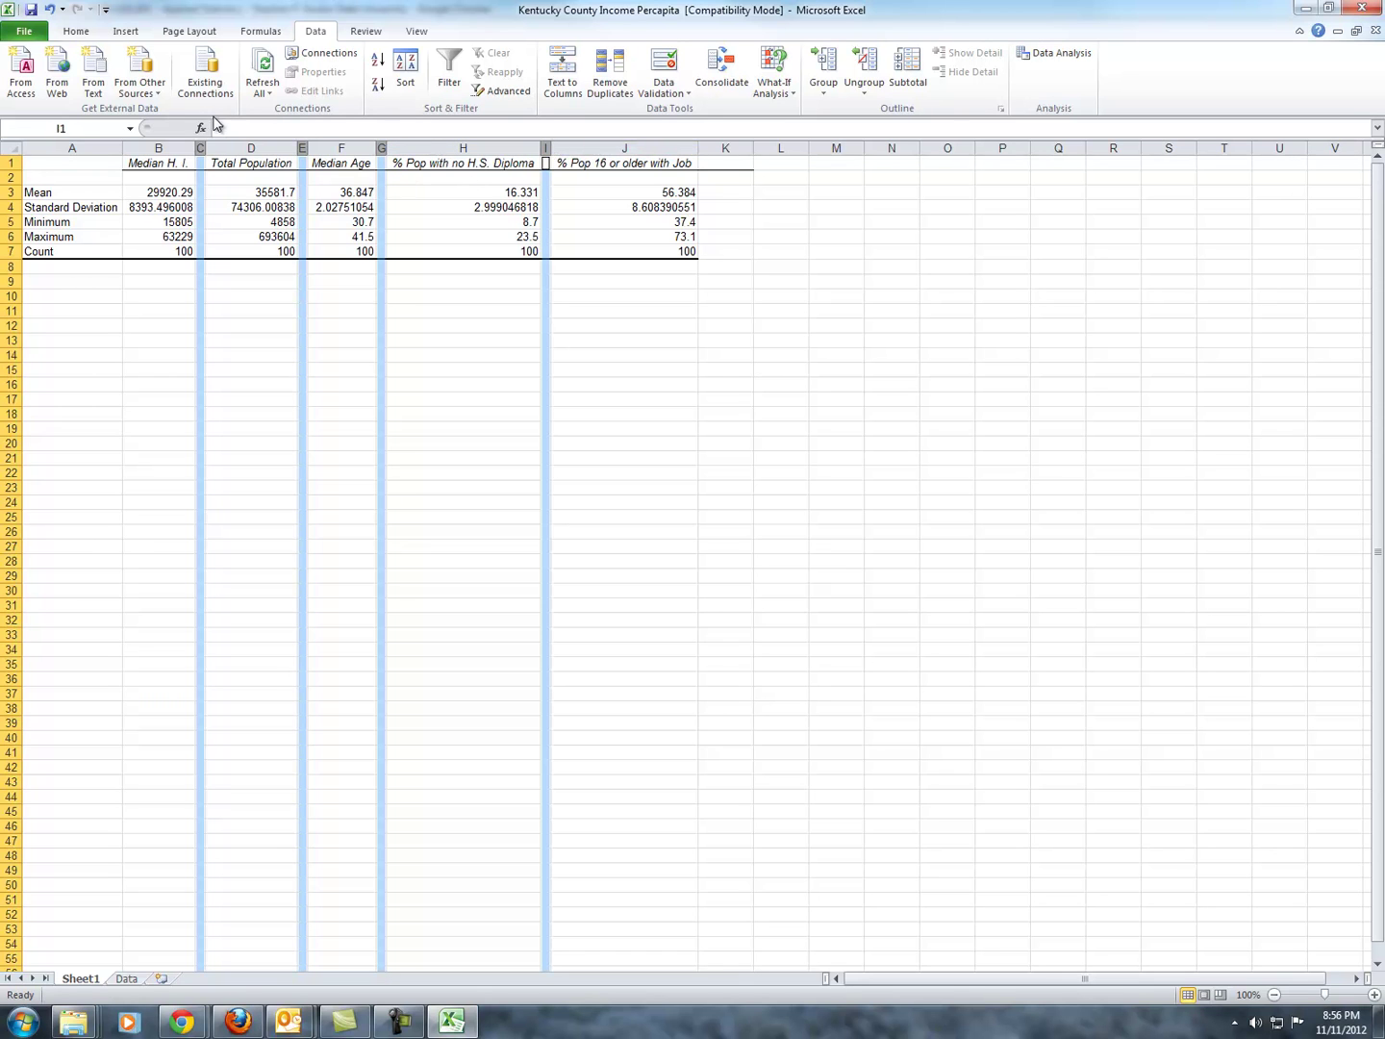
click(91, 33)
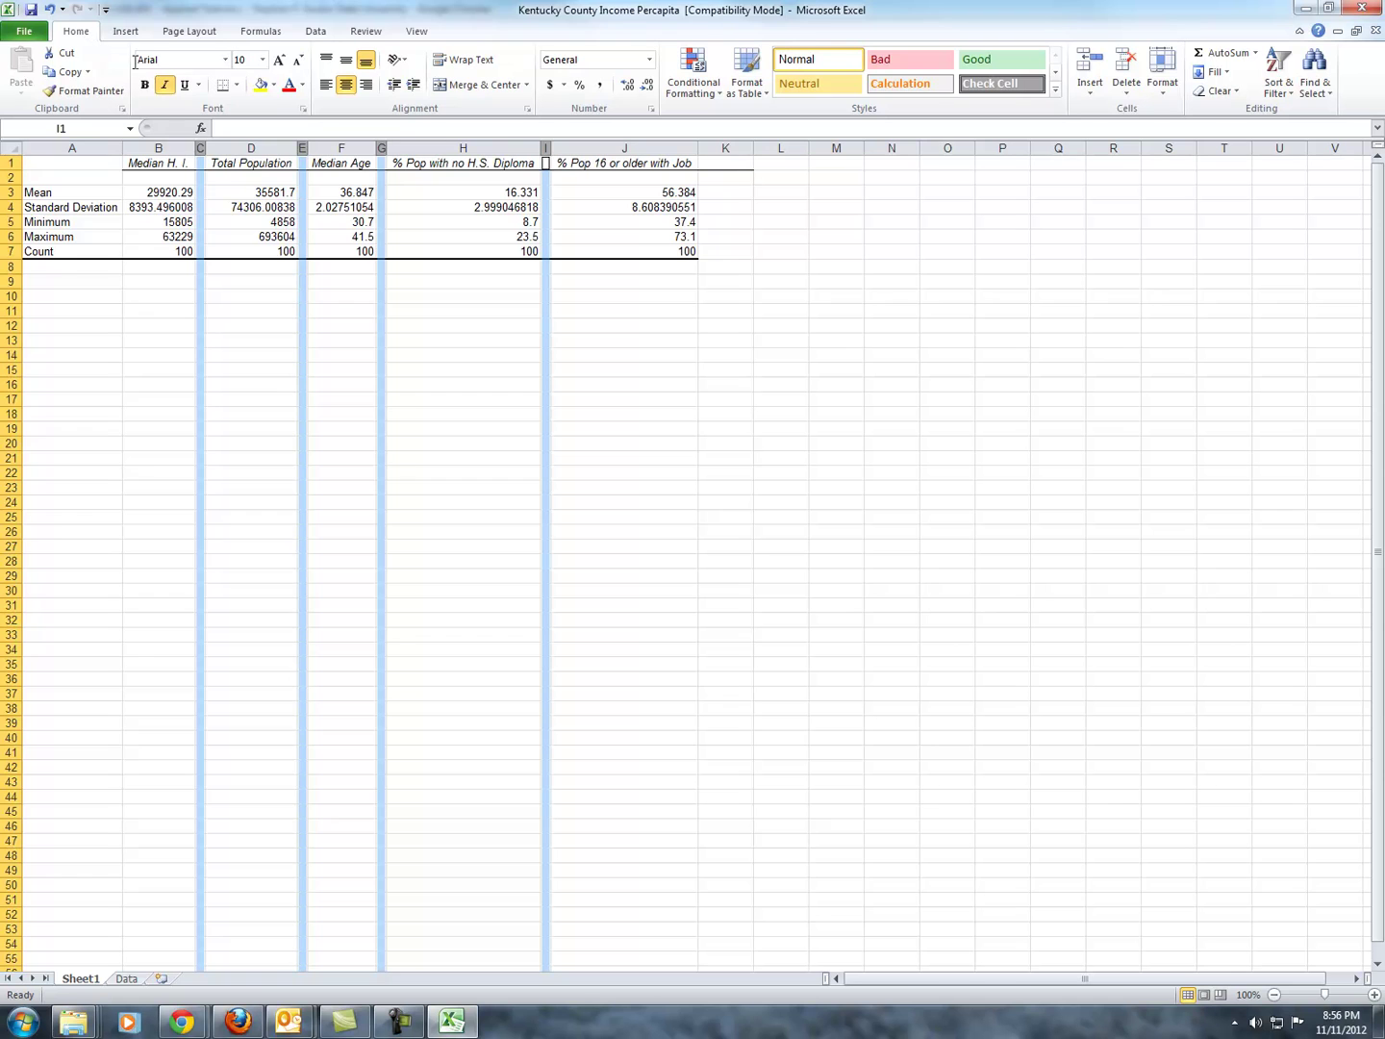
click(238, 85)
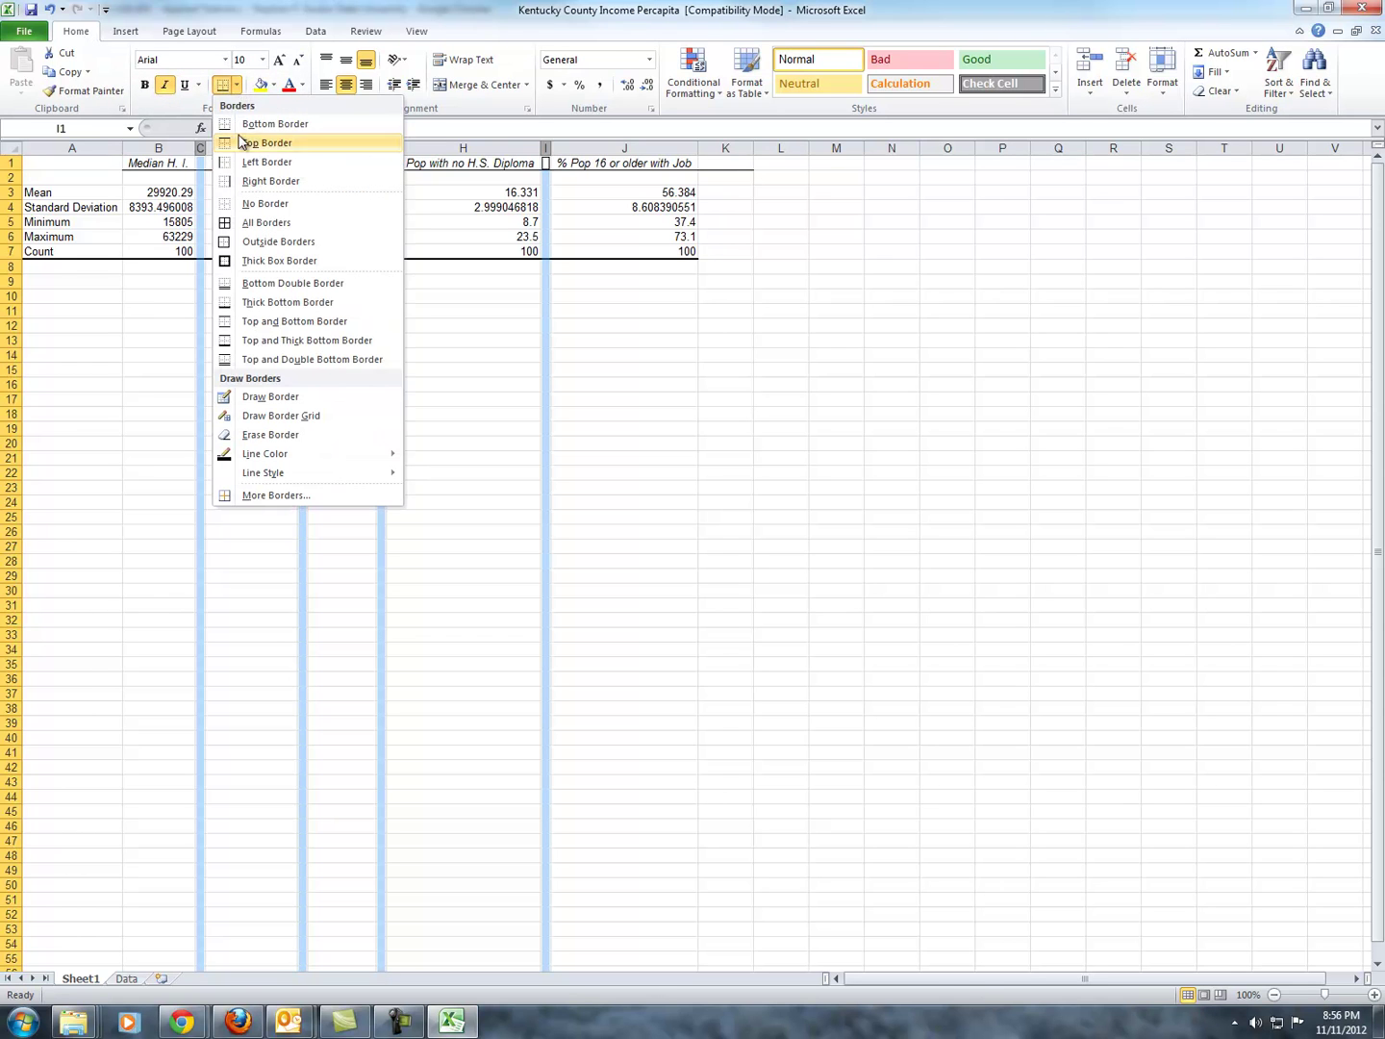
click(240, 204)
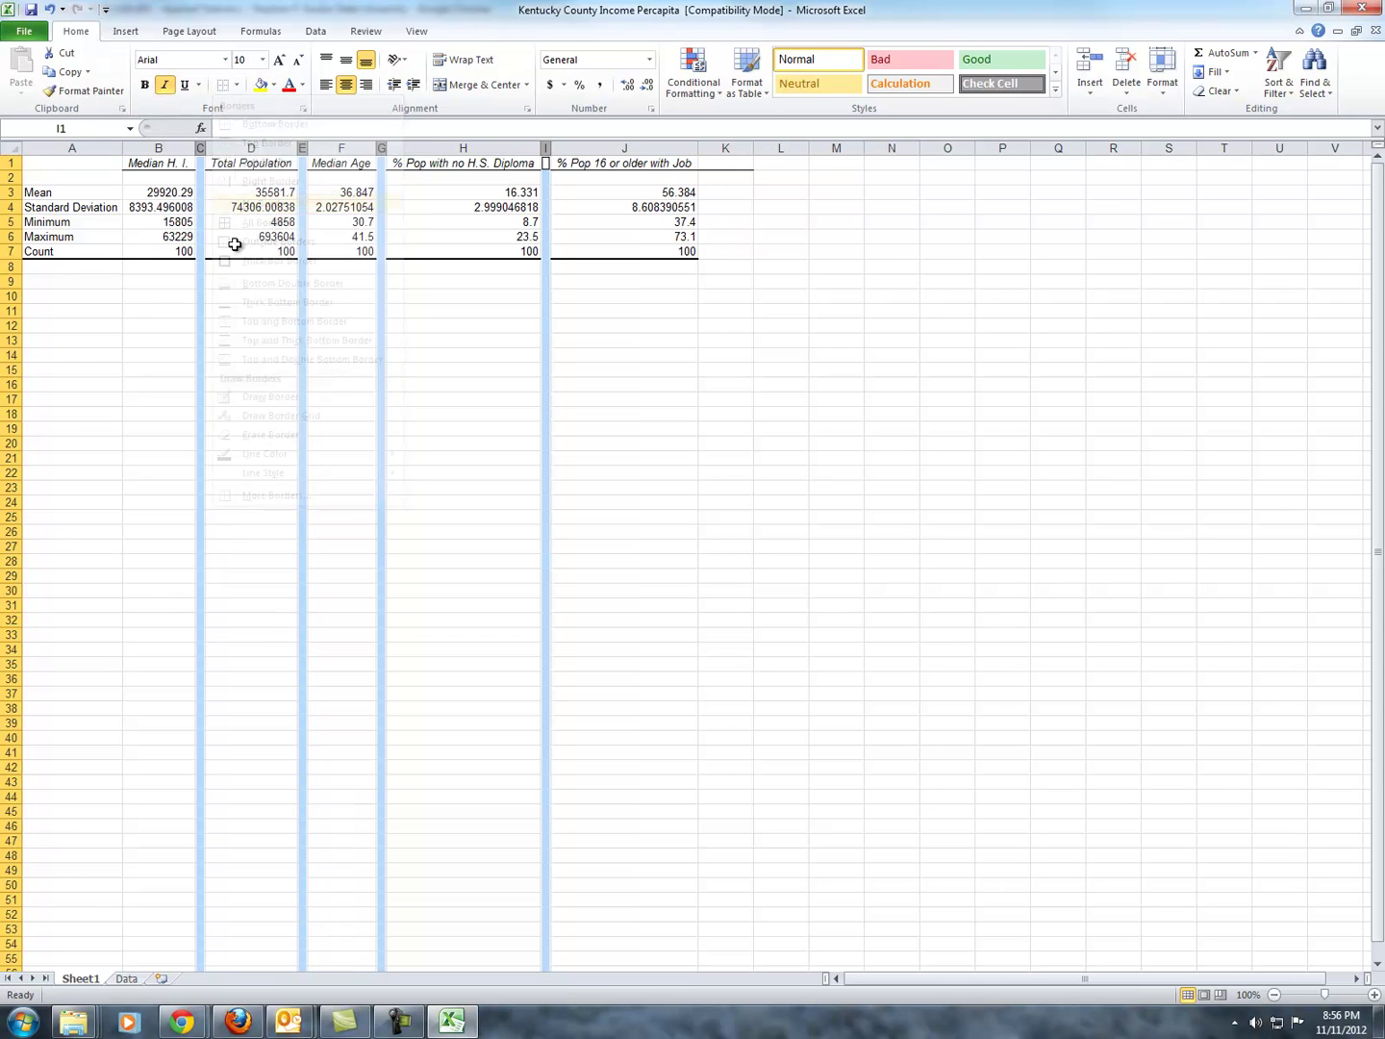
click(283, 376)
click(587, 410)
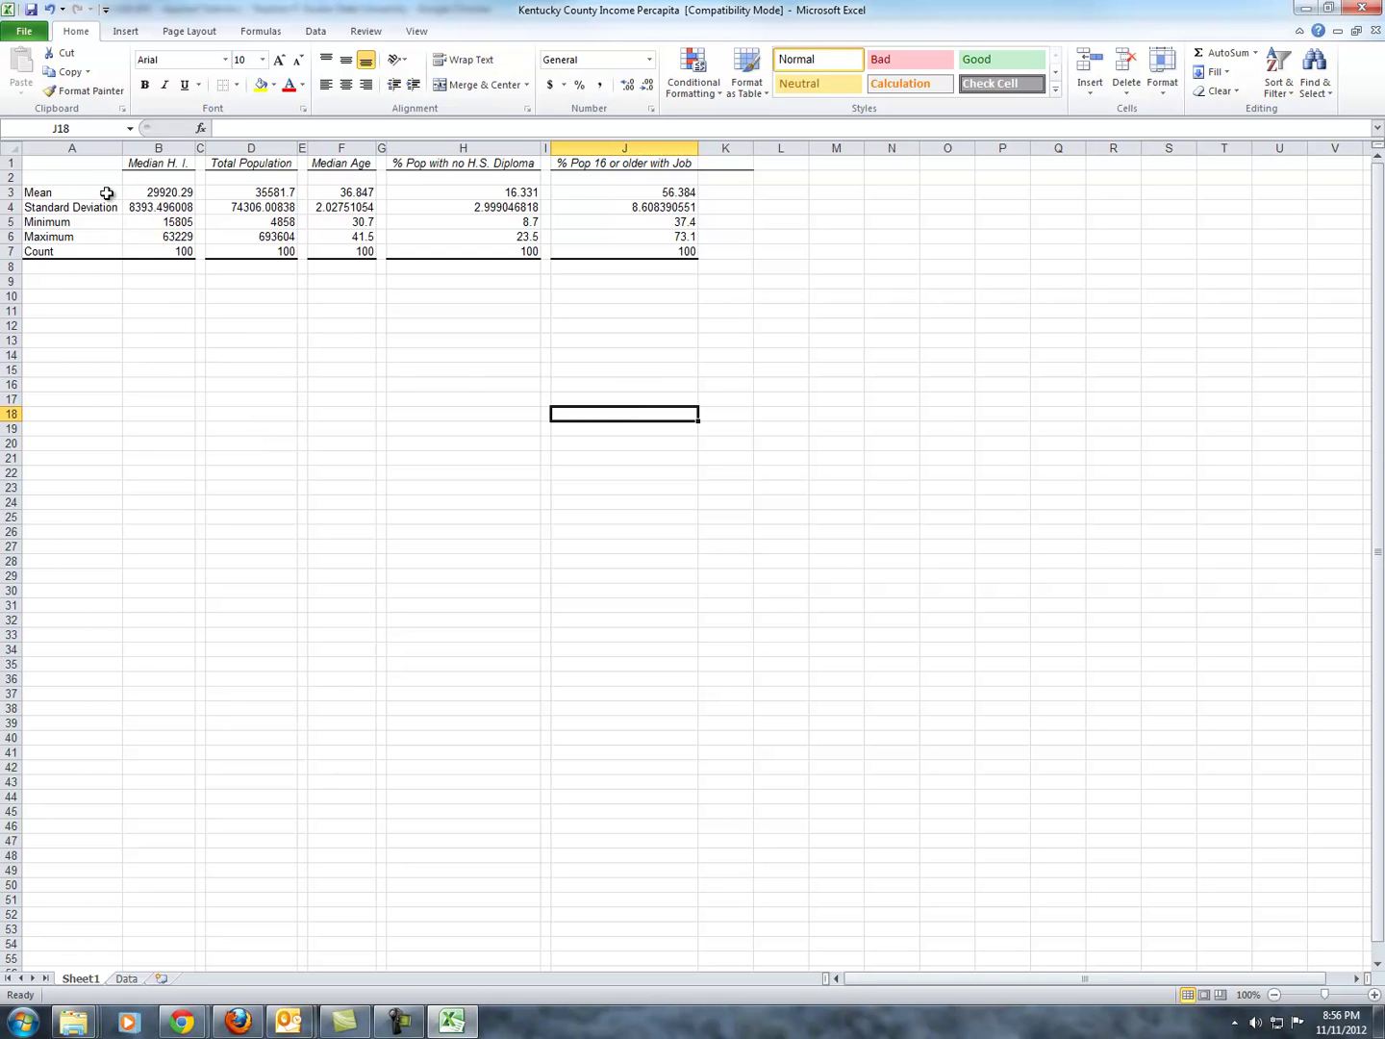
Format the Mean through Maximum values in B3:J6 to two decimal places
drag(159, 194, 725, 253)
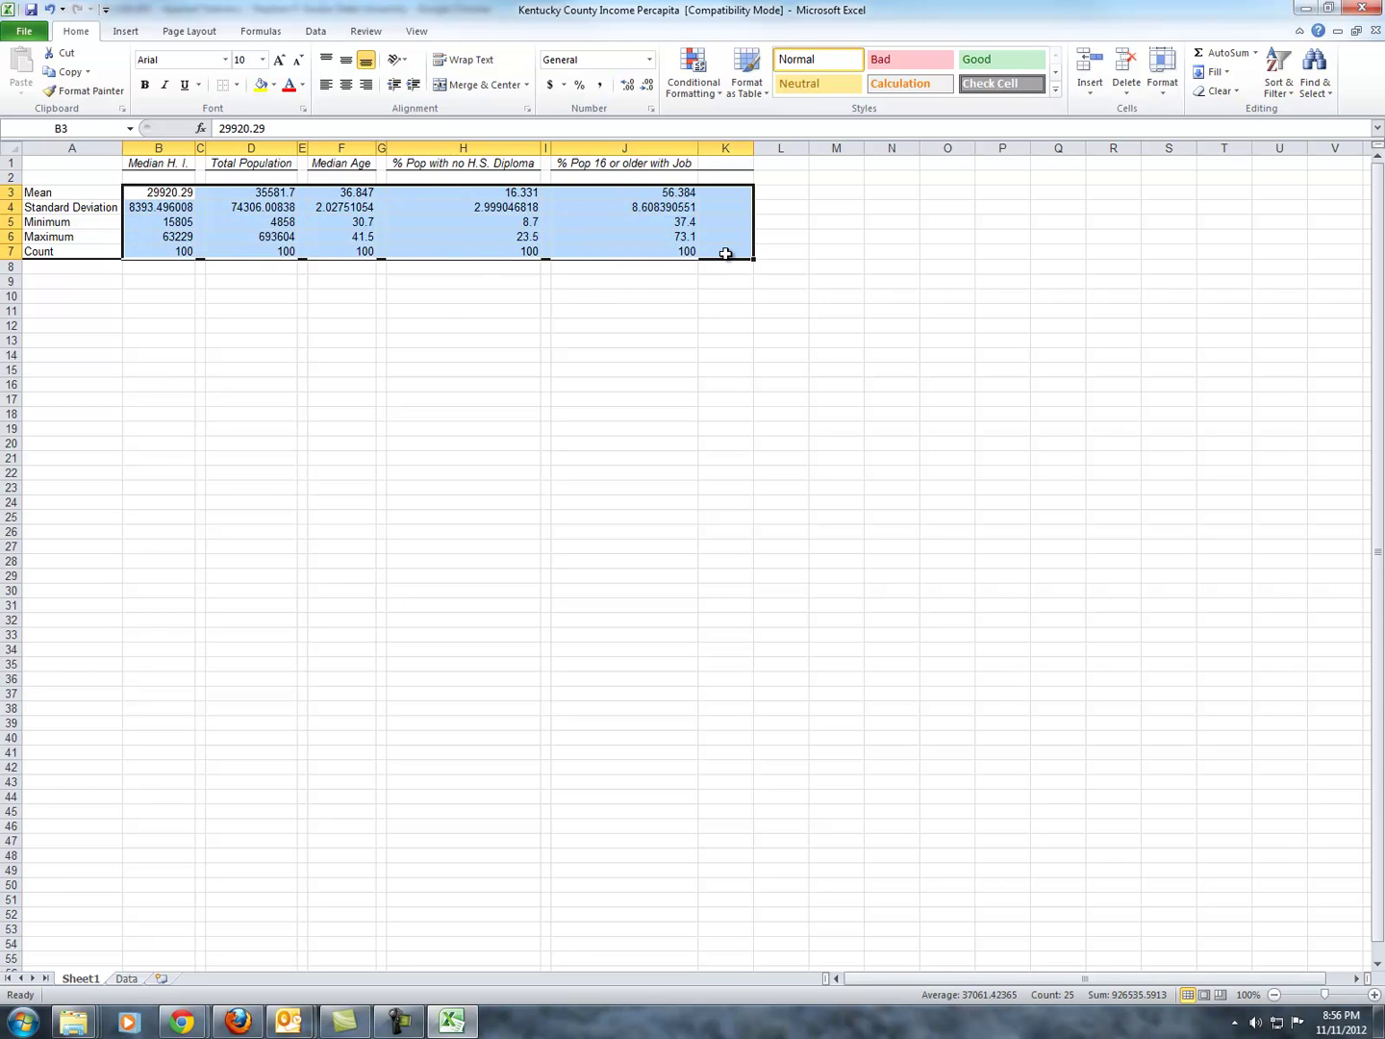
drag(143, 195, 621, 233)
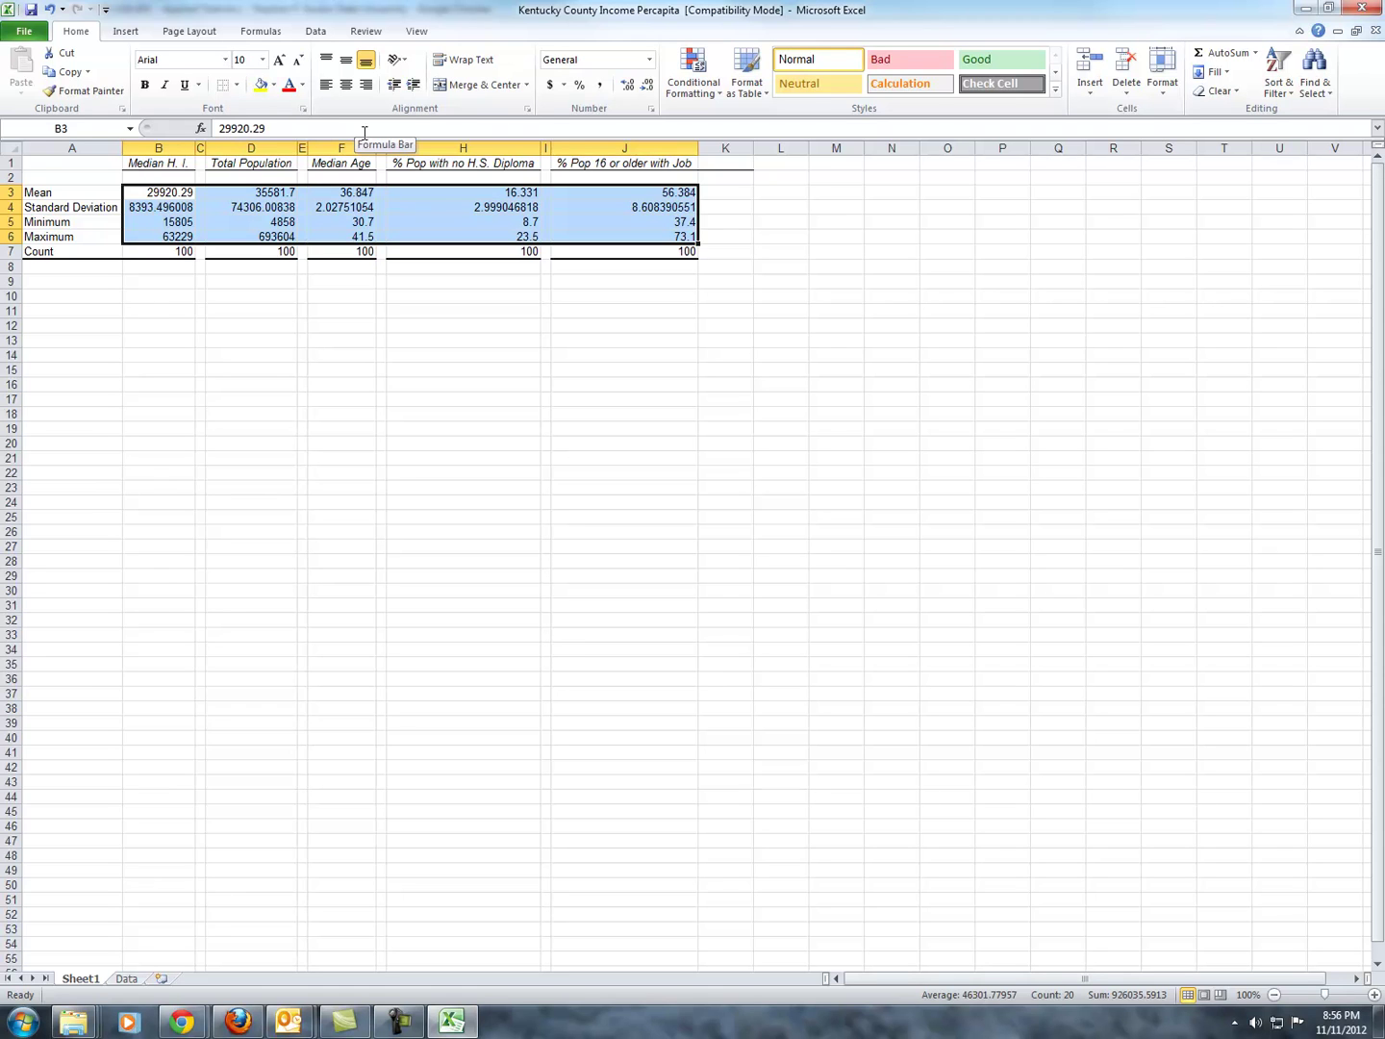
click(647, 86)
click(647, 87)
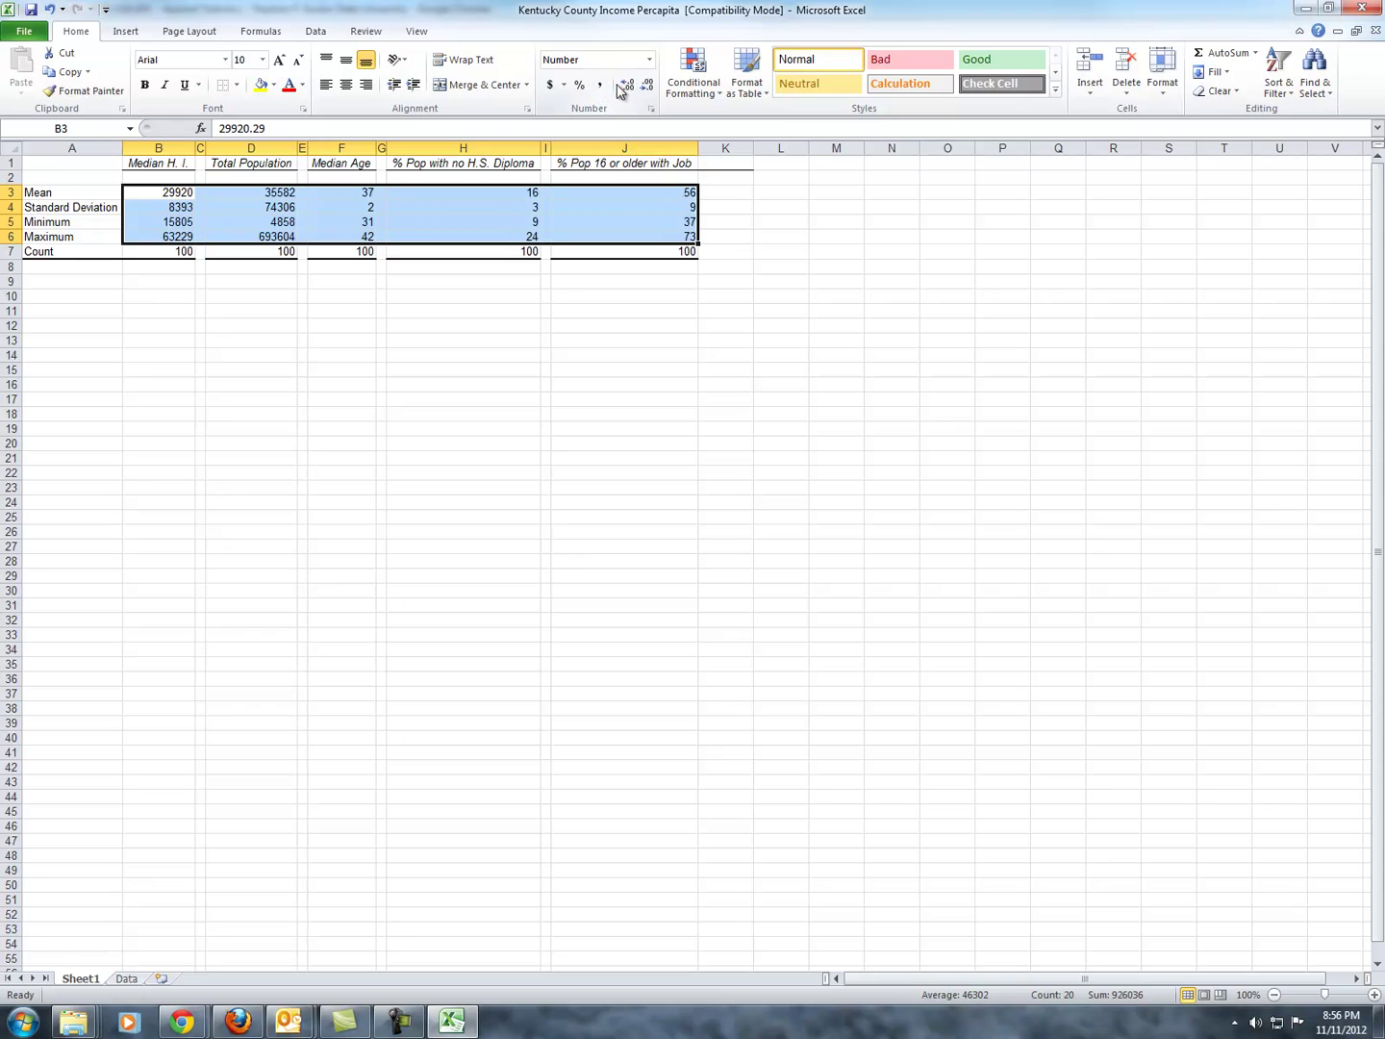
click(627, 85)
click(628, 86)
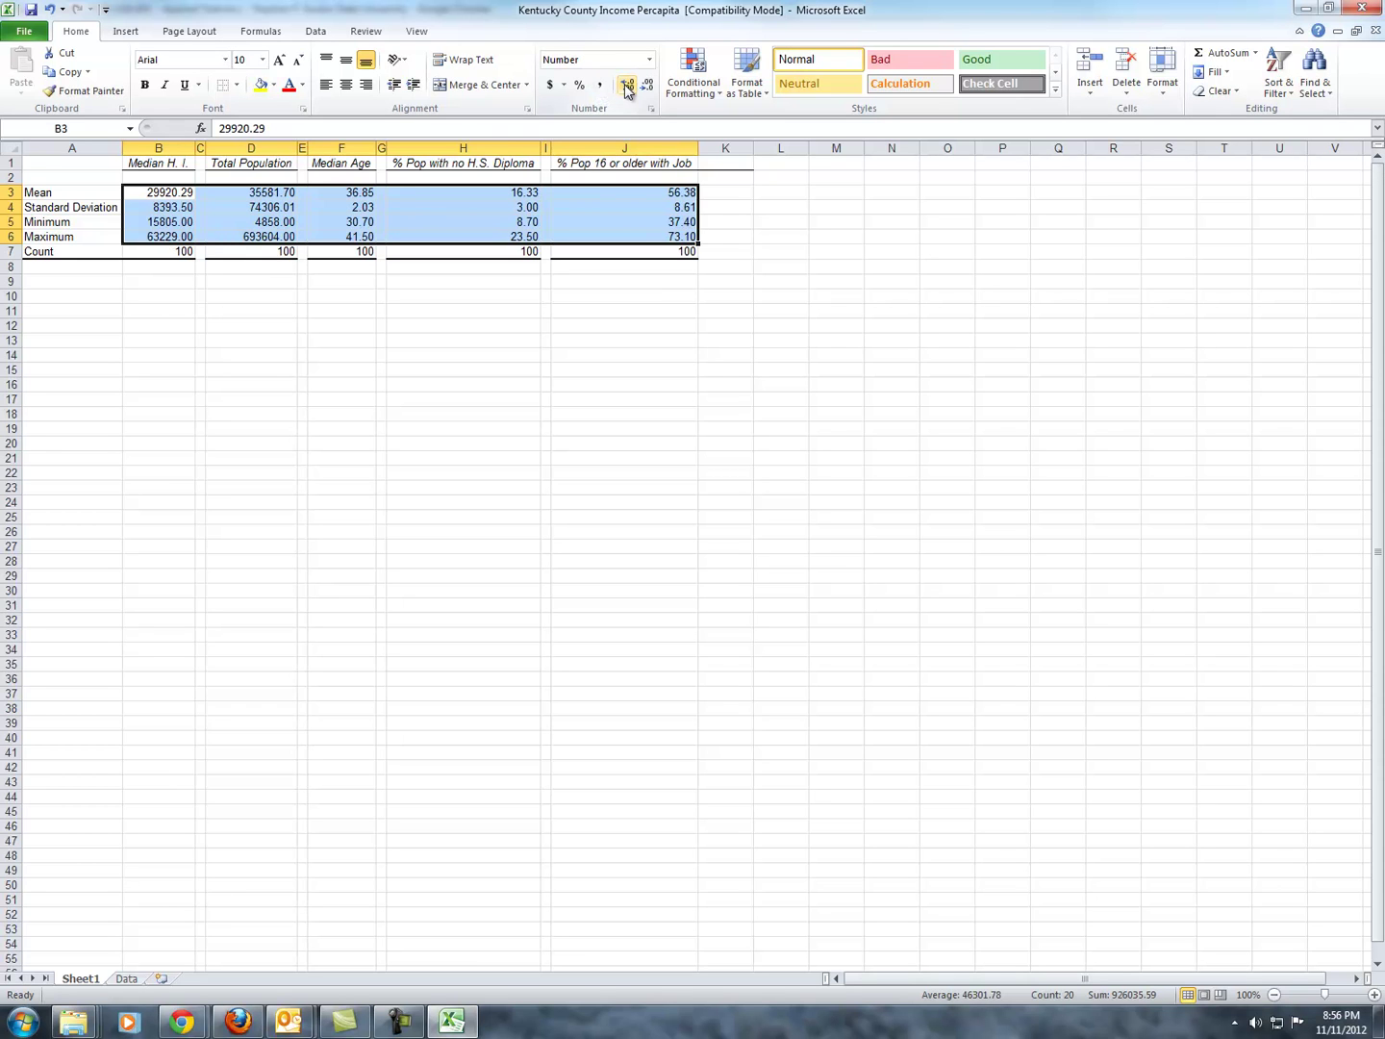
click(487, 313)
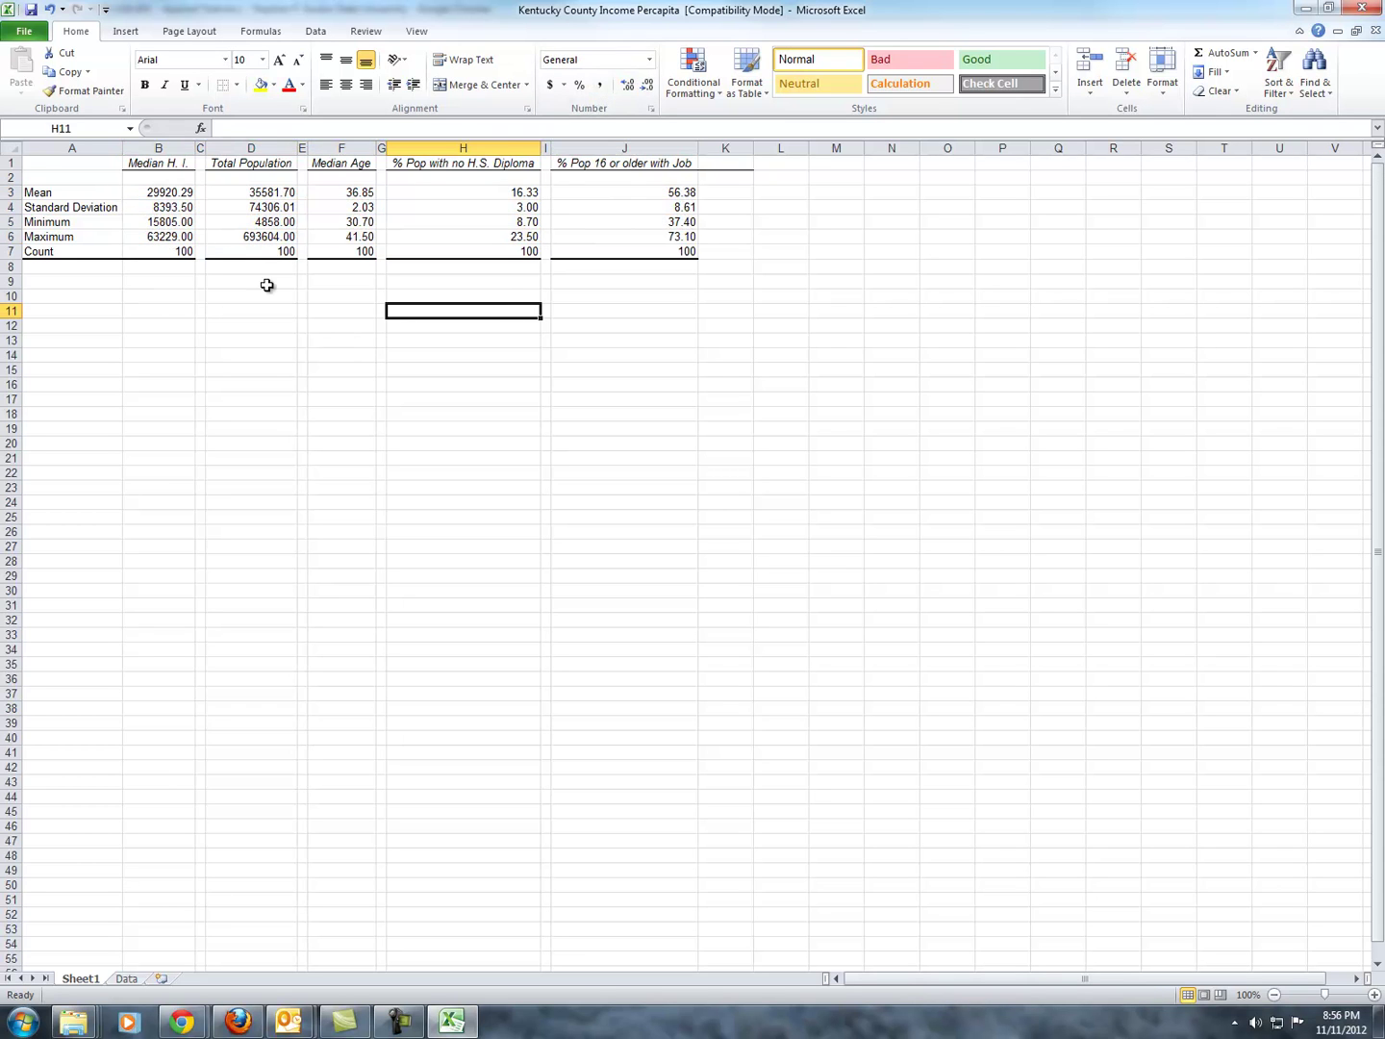
drag(179, 196, 273, 239)
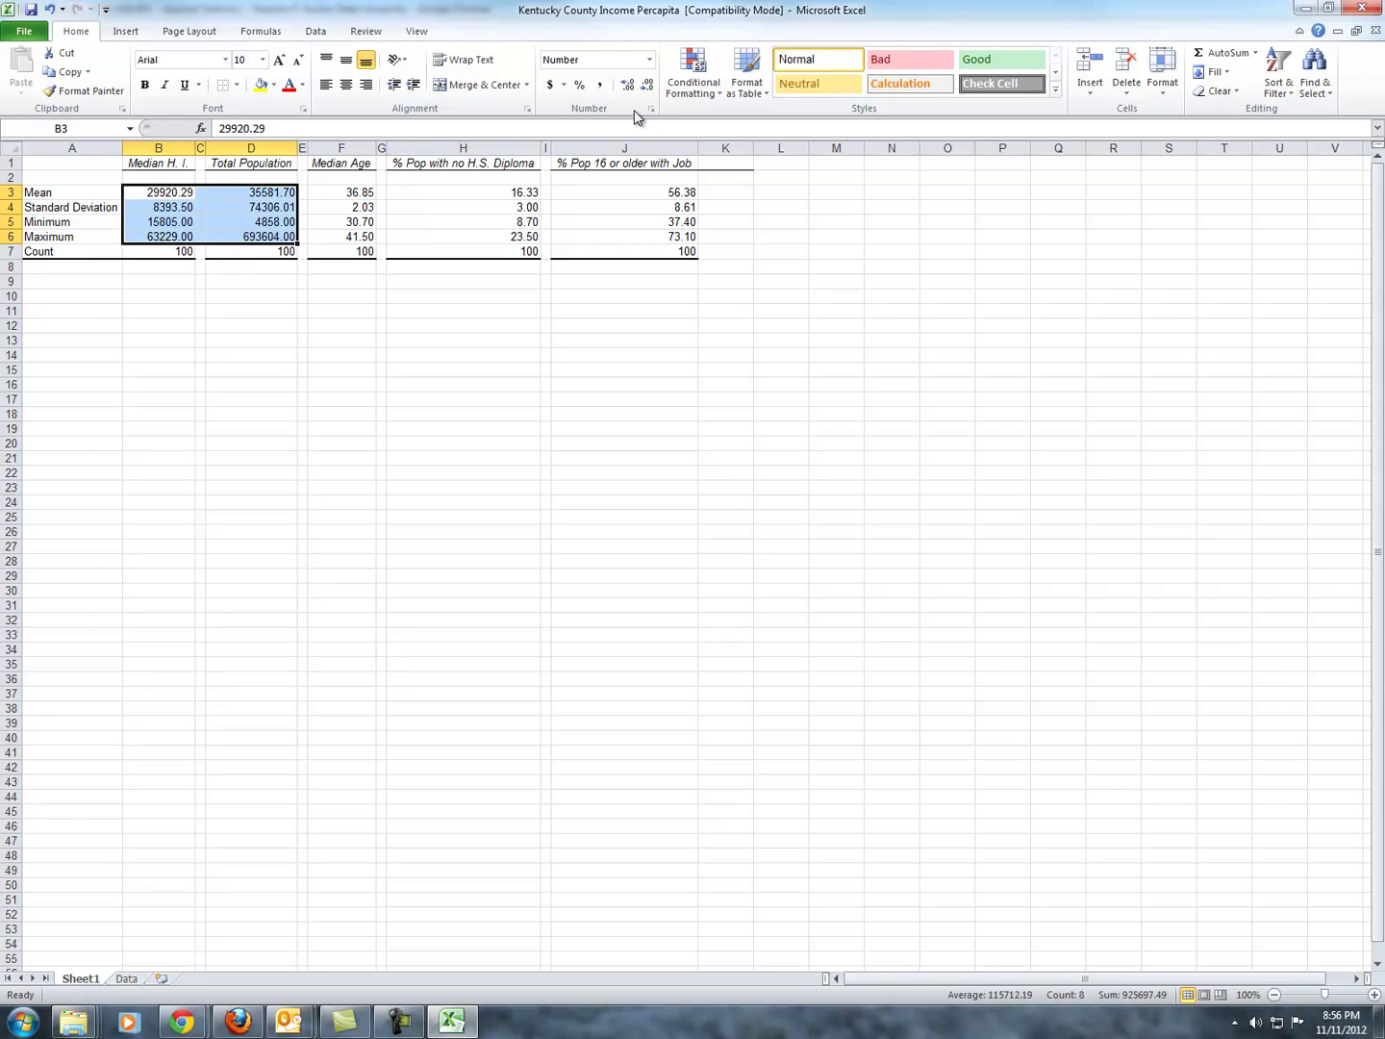
Apply Comma Style to B3:D6 and show the Count row B7:J7 as 100.00
click(599, 85)
click(615, 492)
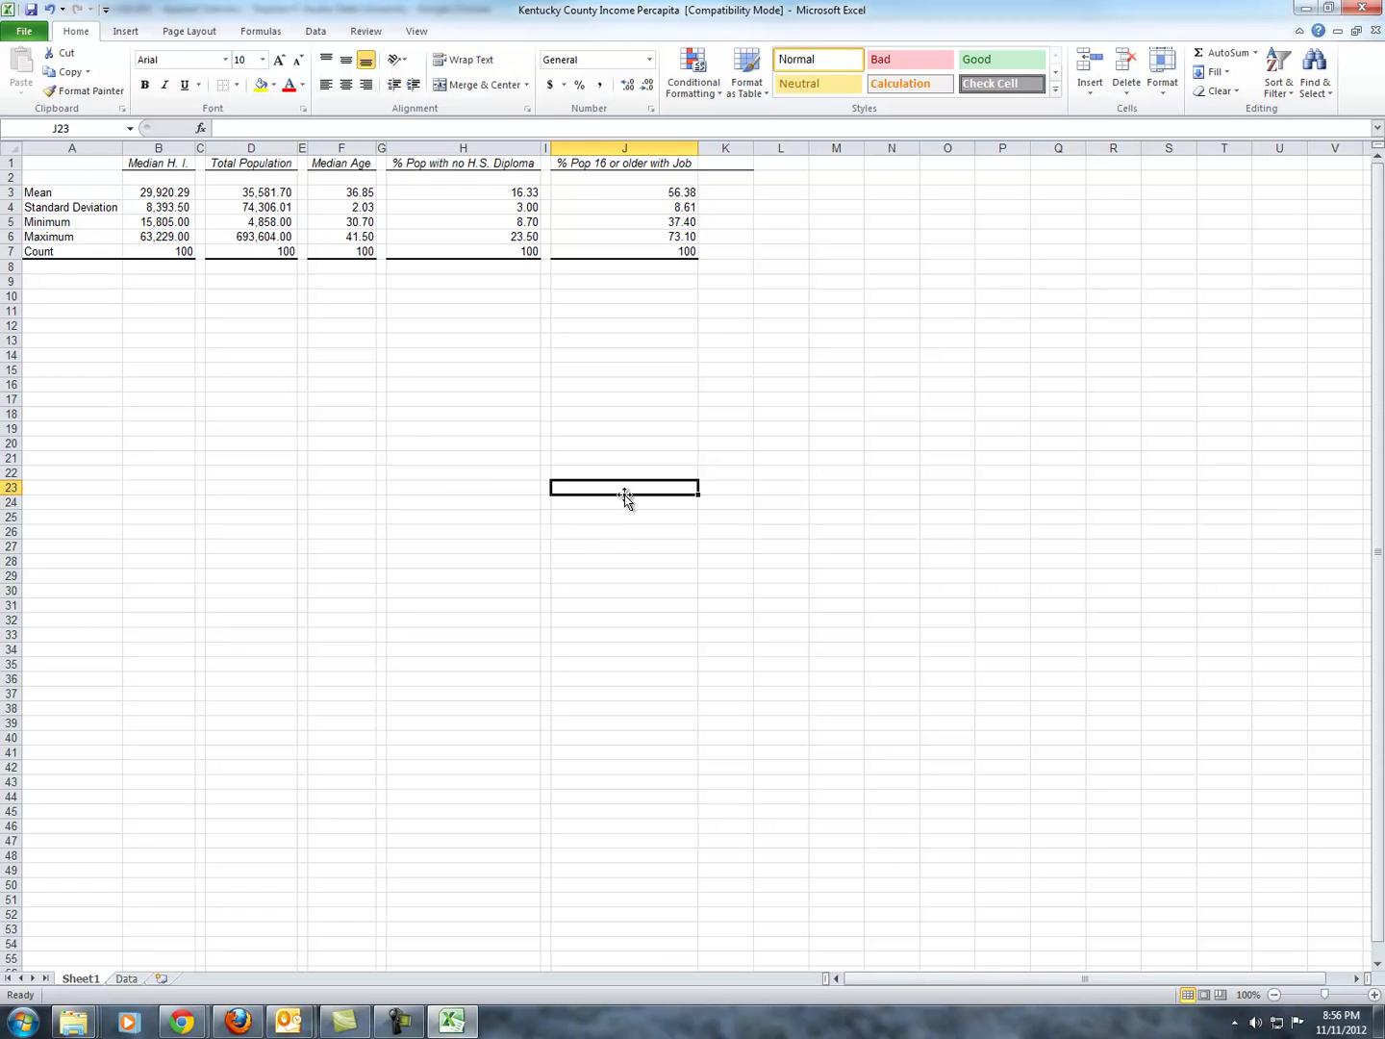
click(163, 253)
click(179, 313)
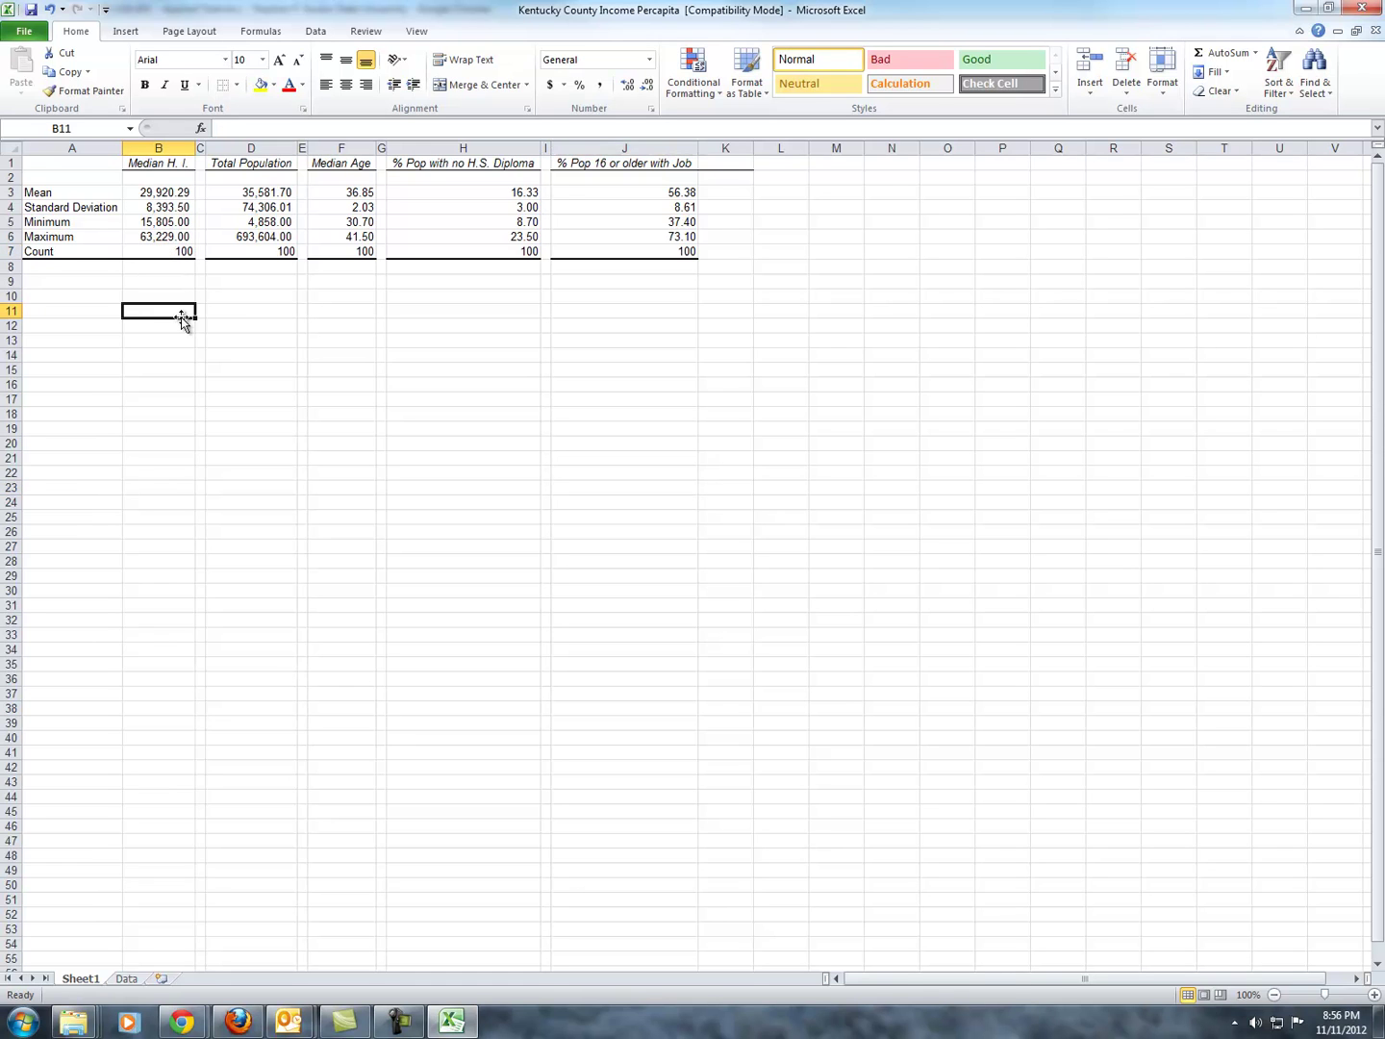
drag(168, 252, 692, 251)
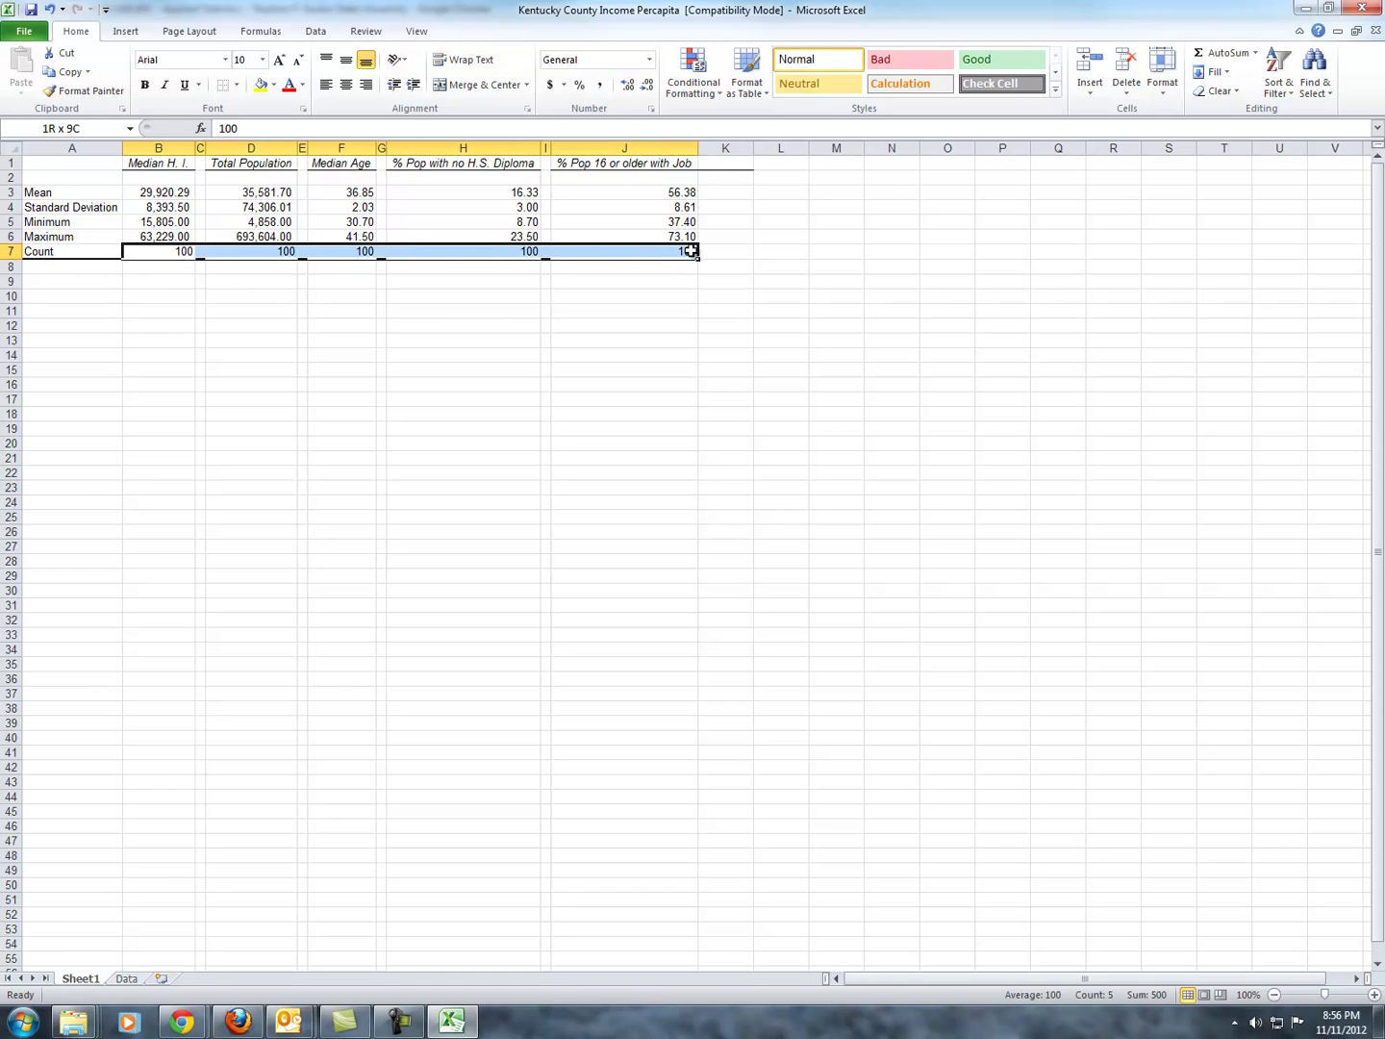
click(627, 85)
click(627, 85)
click(600, 401)
click(391, 413)
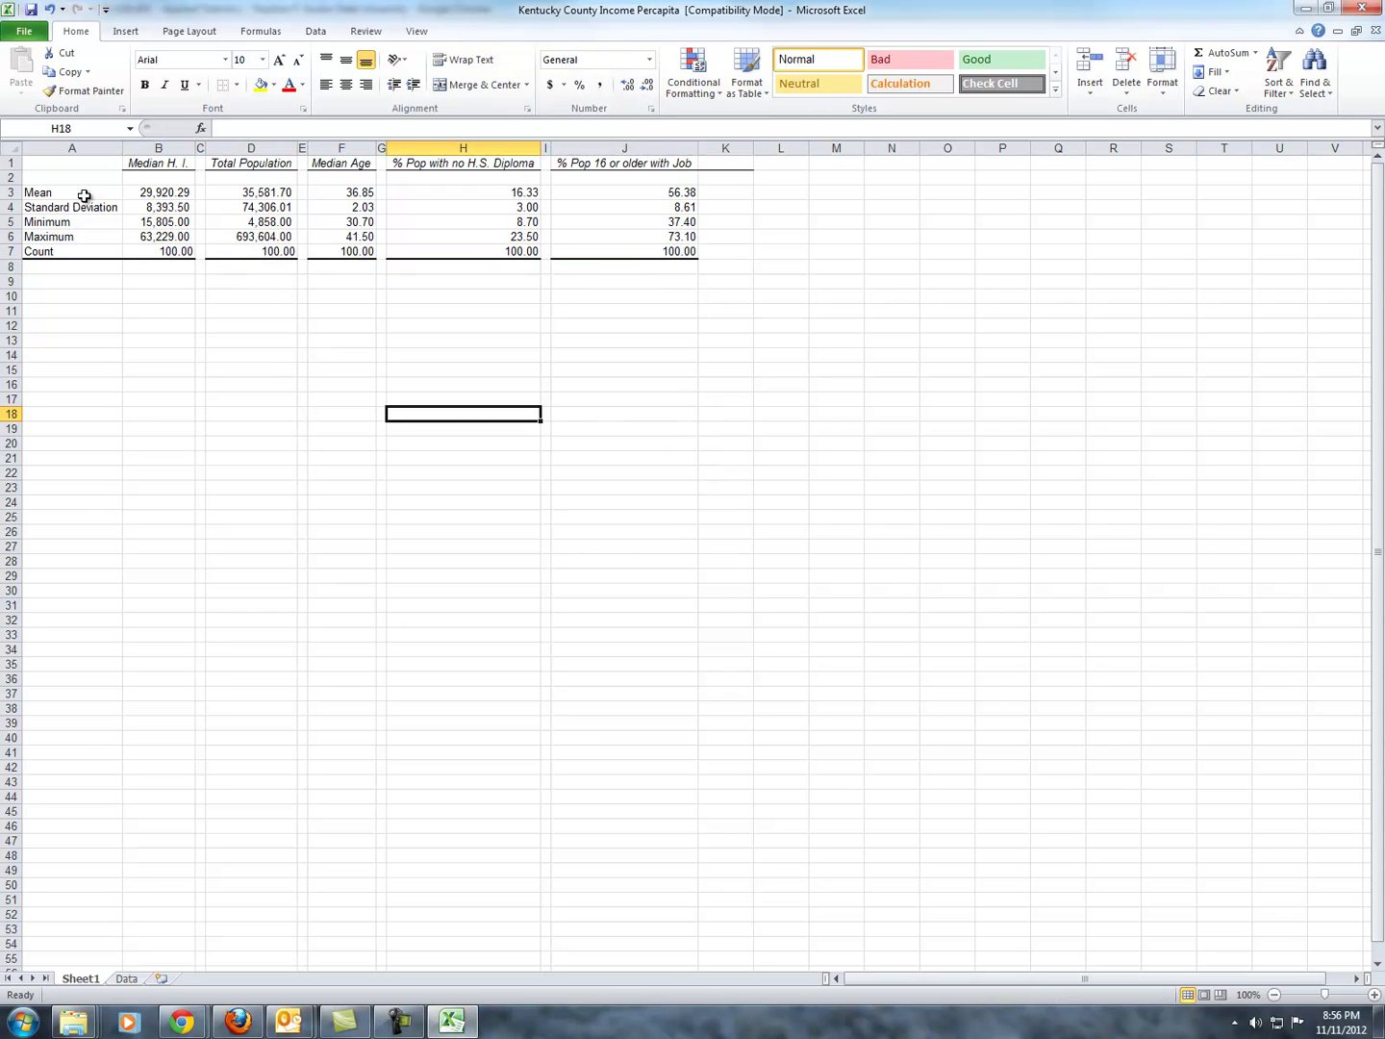
Centre the labels Mean through Count in A3:A7, then select the table A1:J7
drag(87, 195, 81, 255)
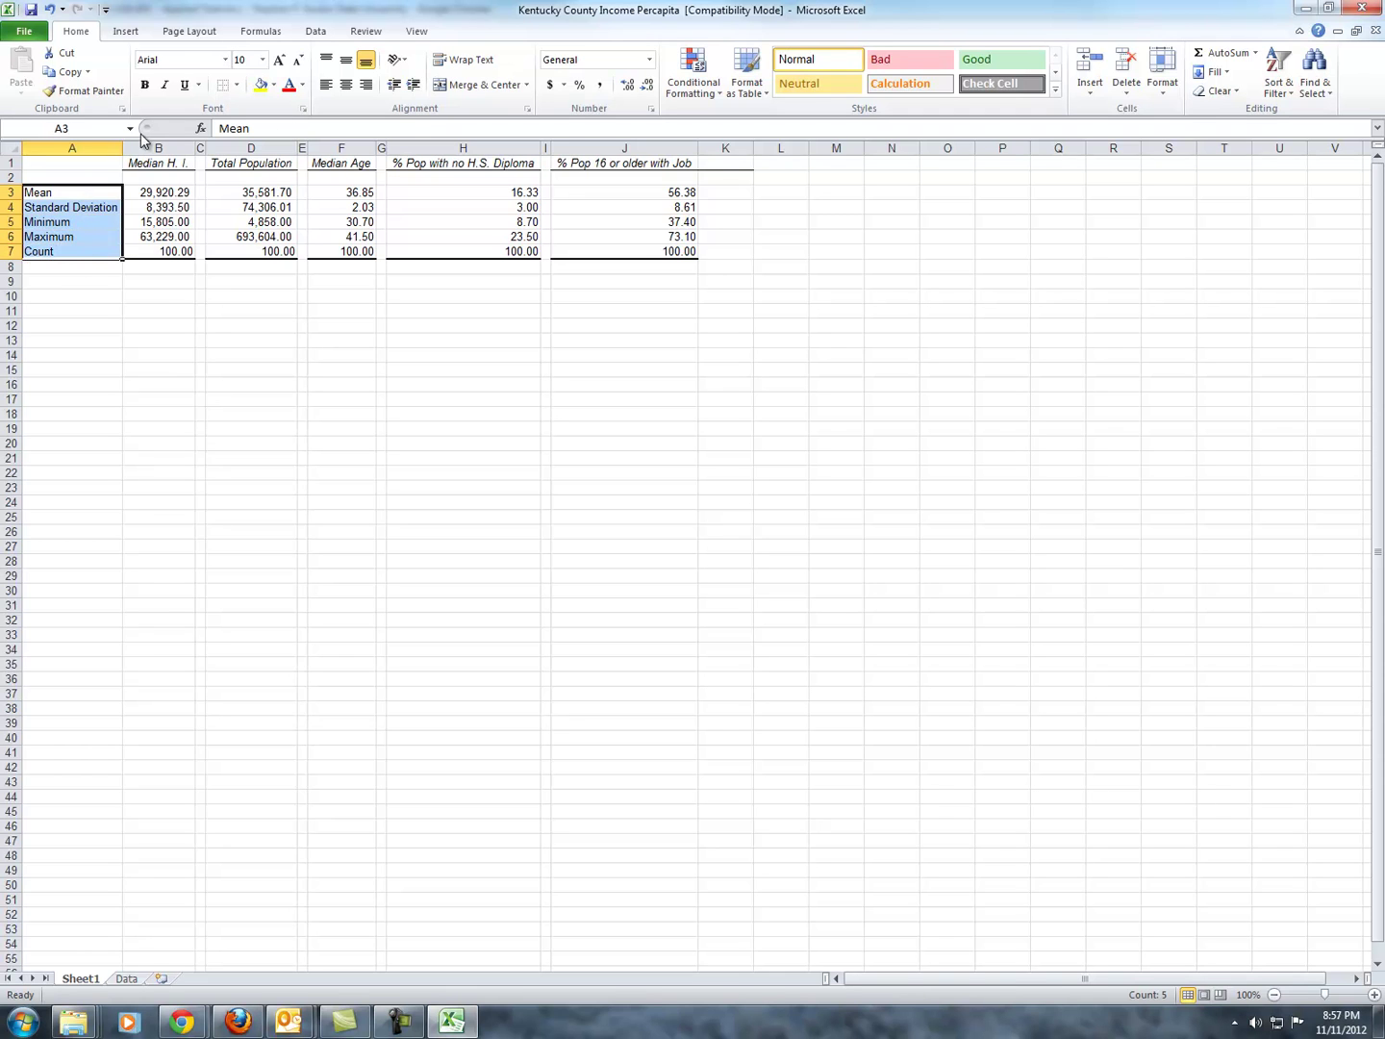
click(346, 85)
click(253, 325)
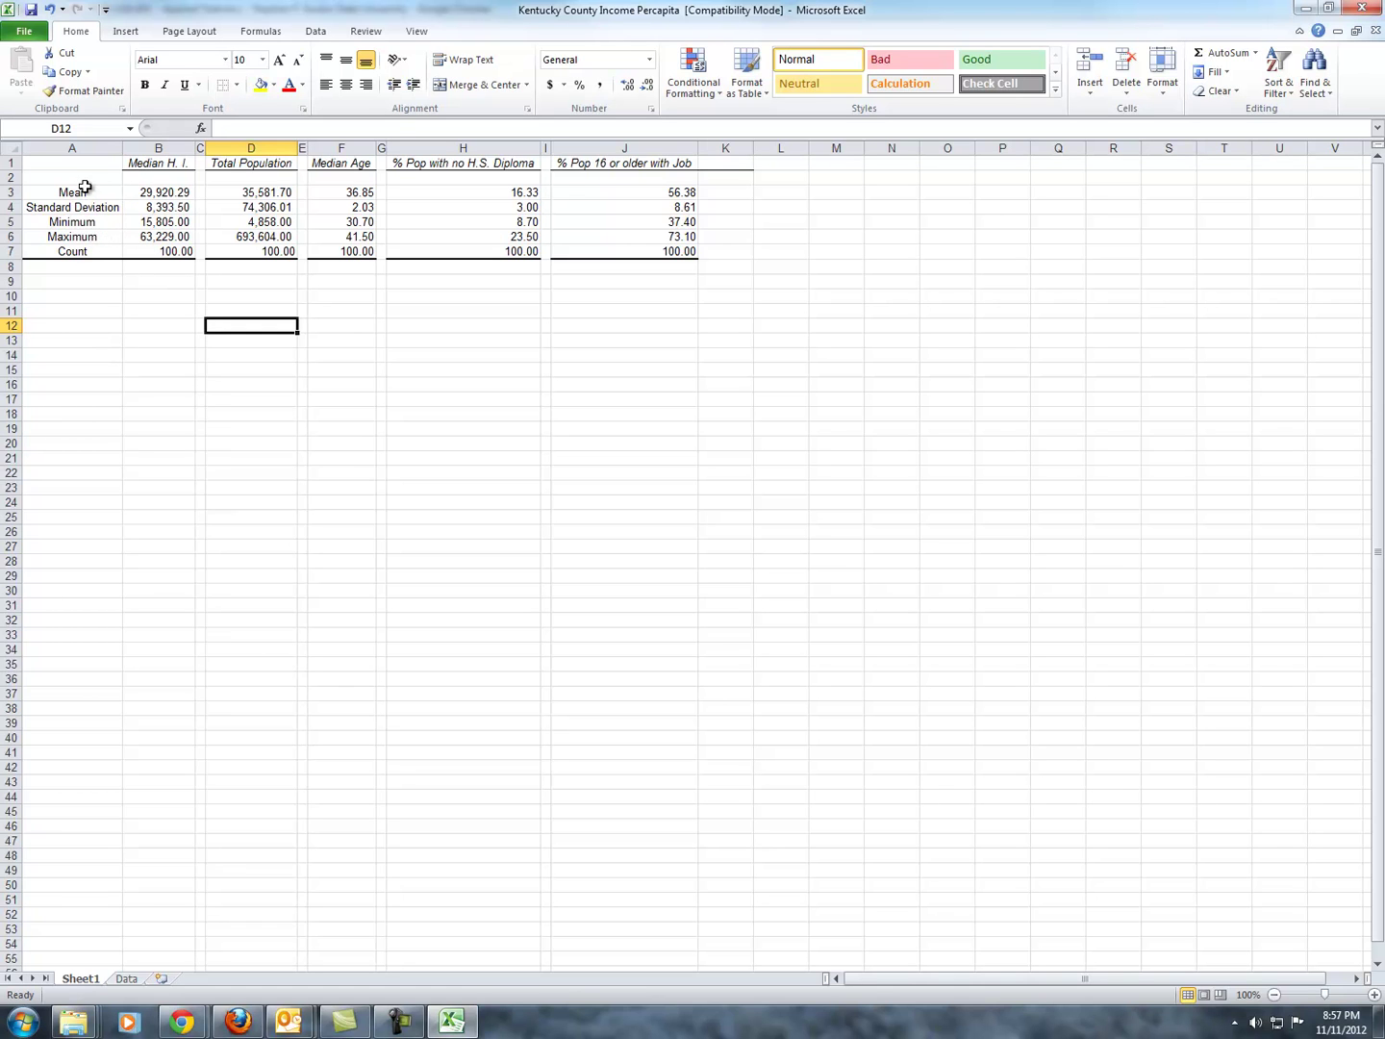
drag(82, 163, 624, 259)
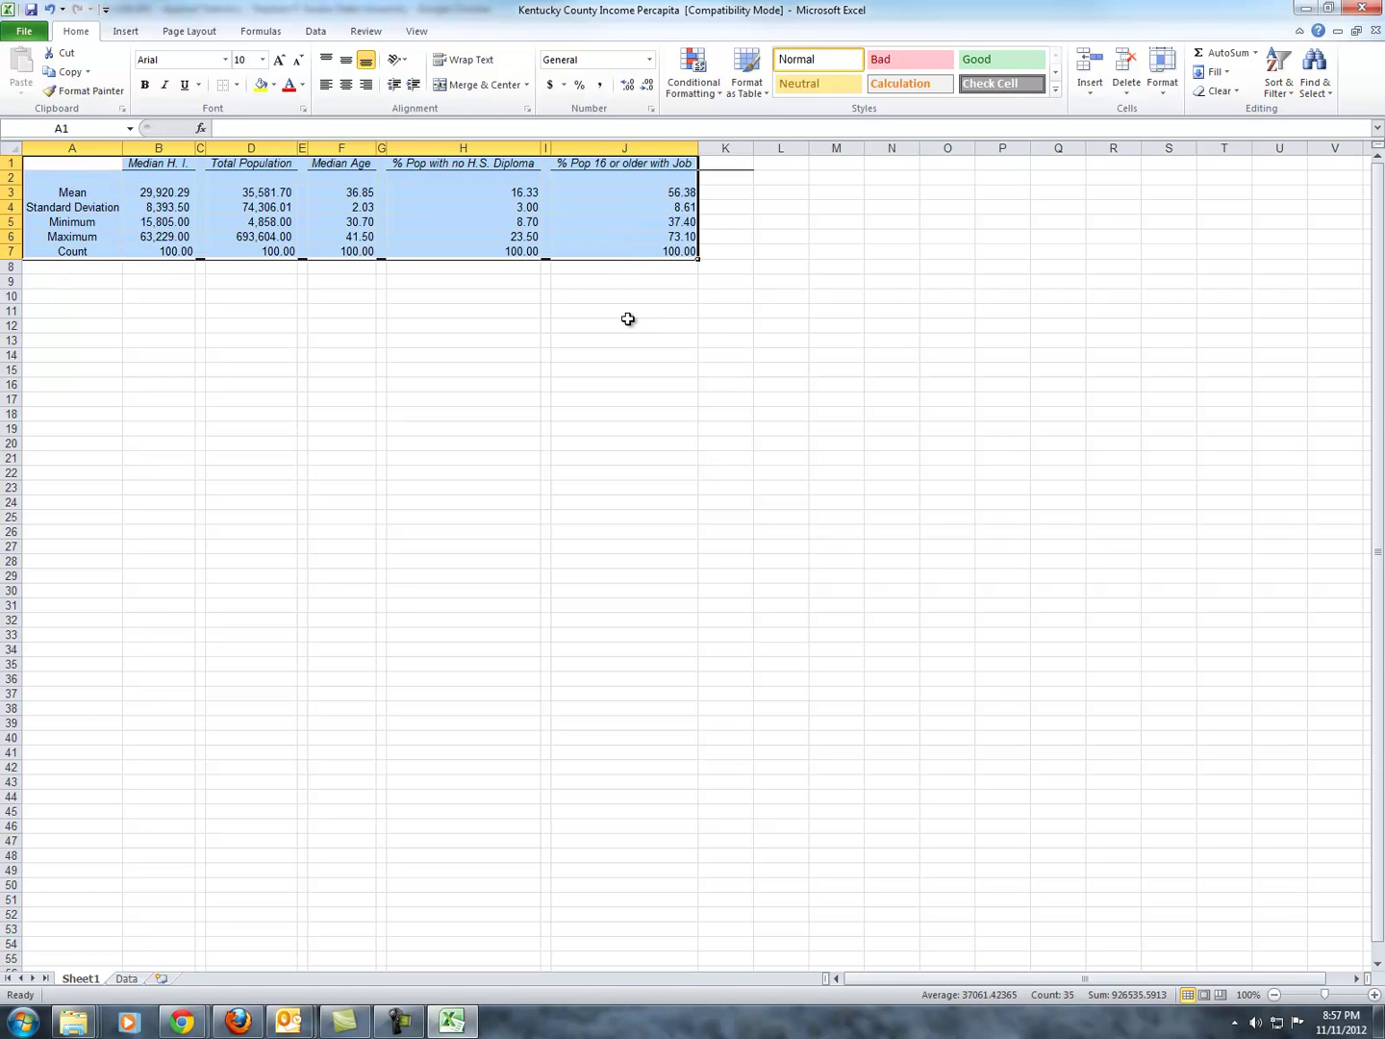
Copy the statistics table and paste it transposed at cell A13
key(ctrl+c)
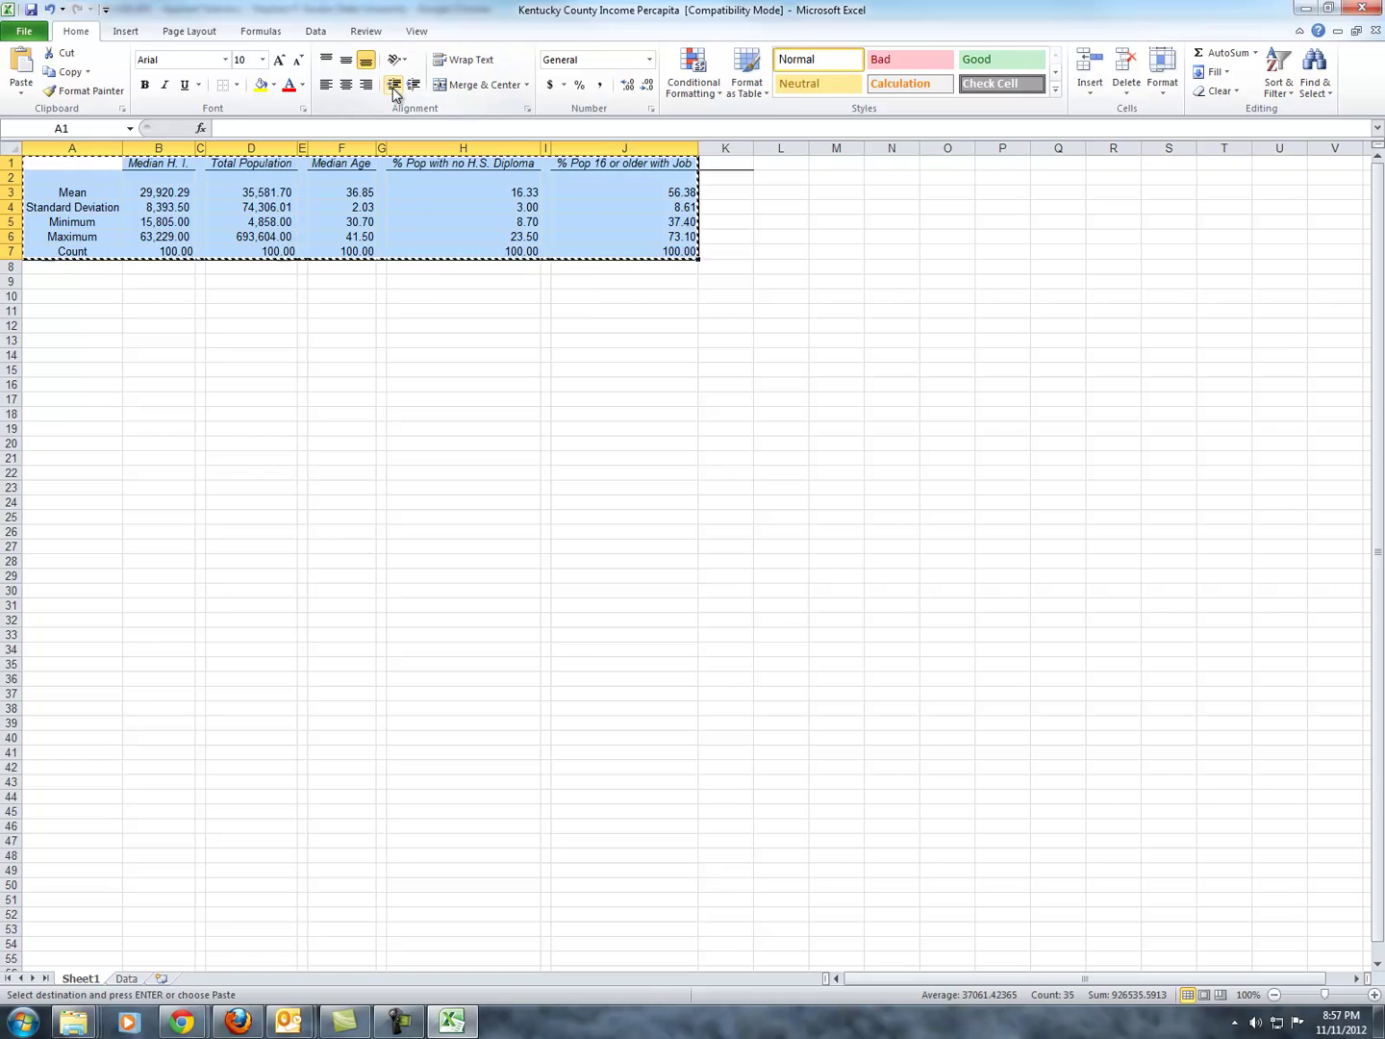
click(73, 346)
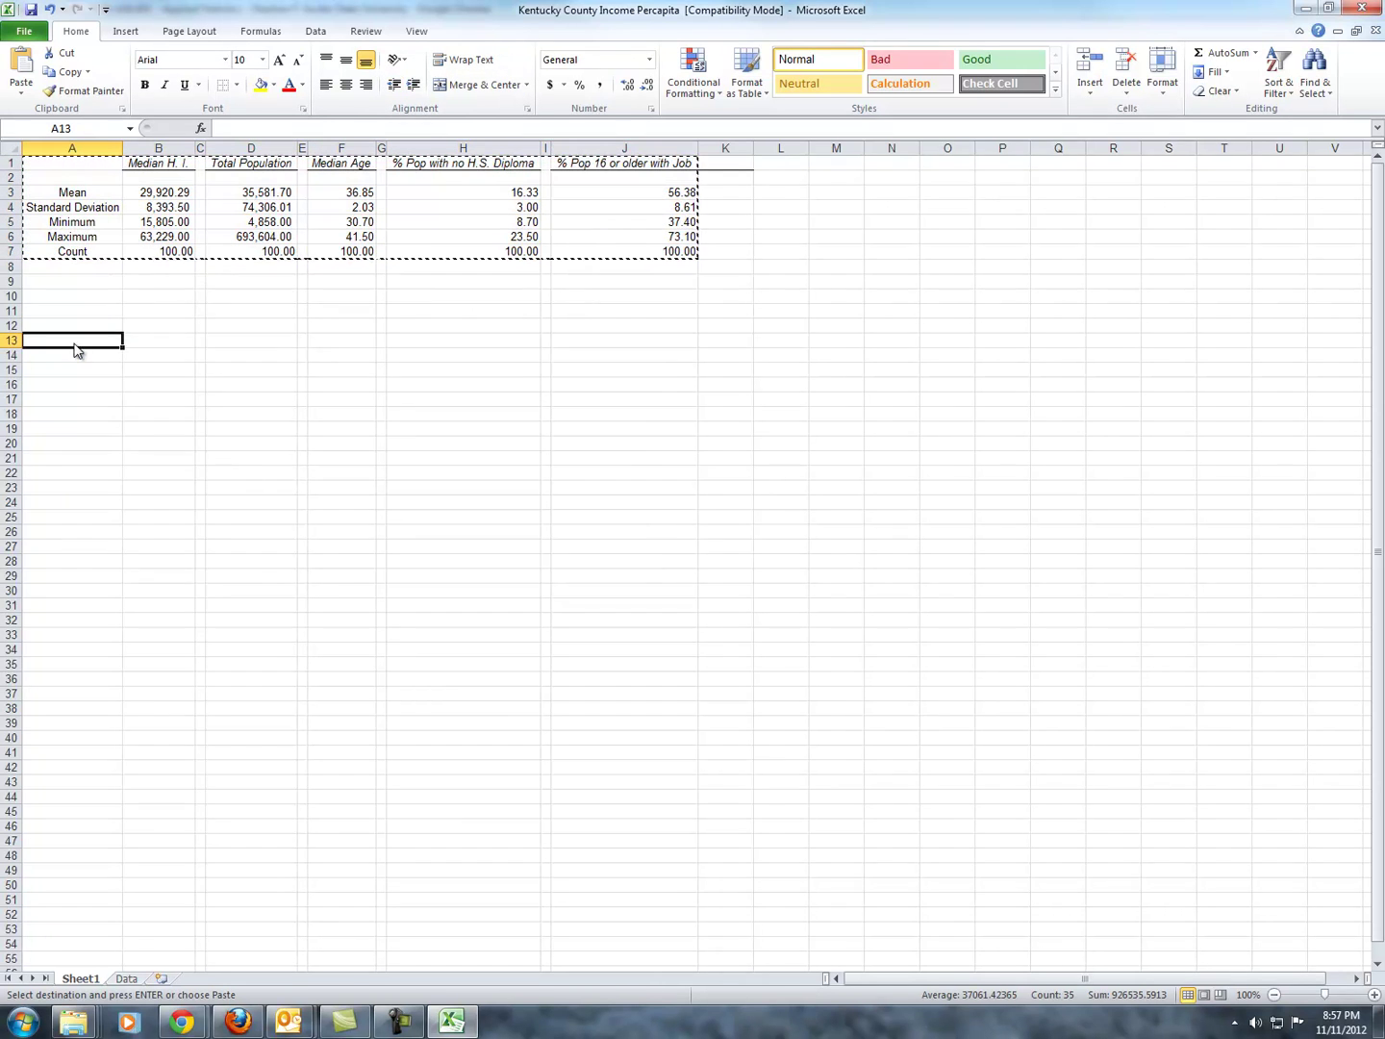
right_click(75, 348)
click(142, 434)
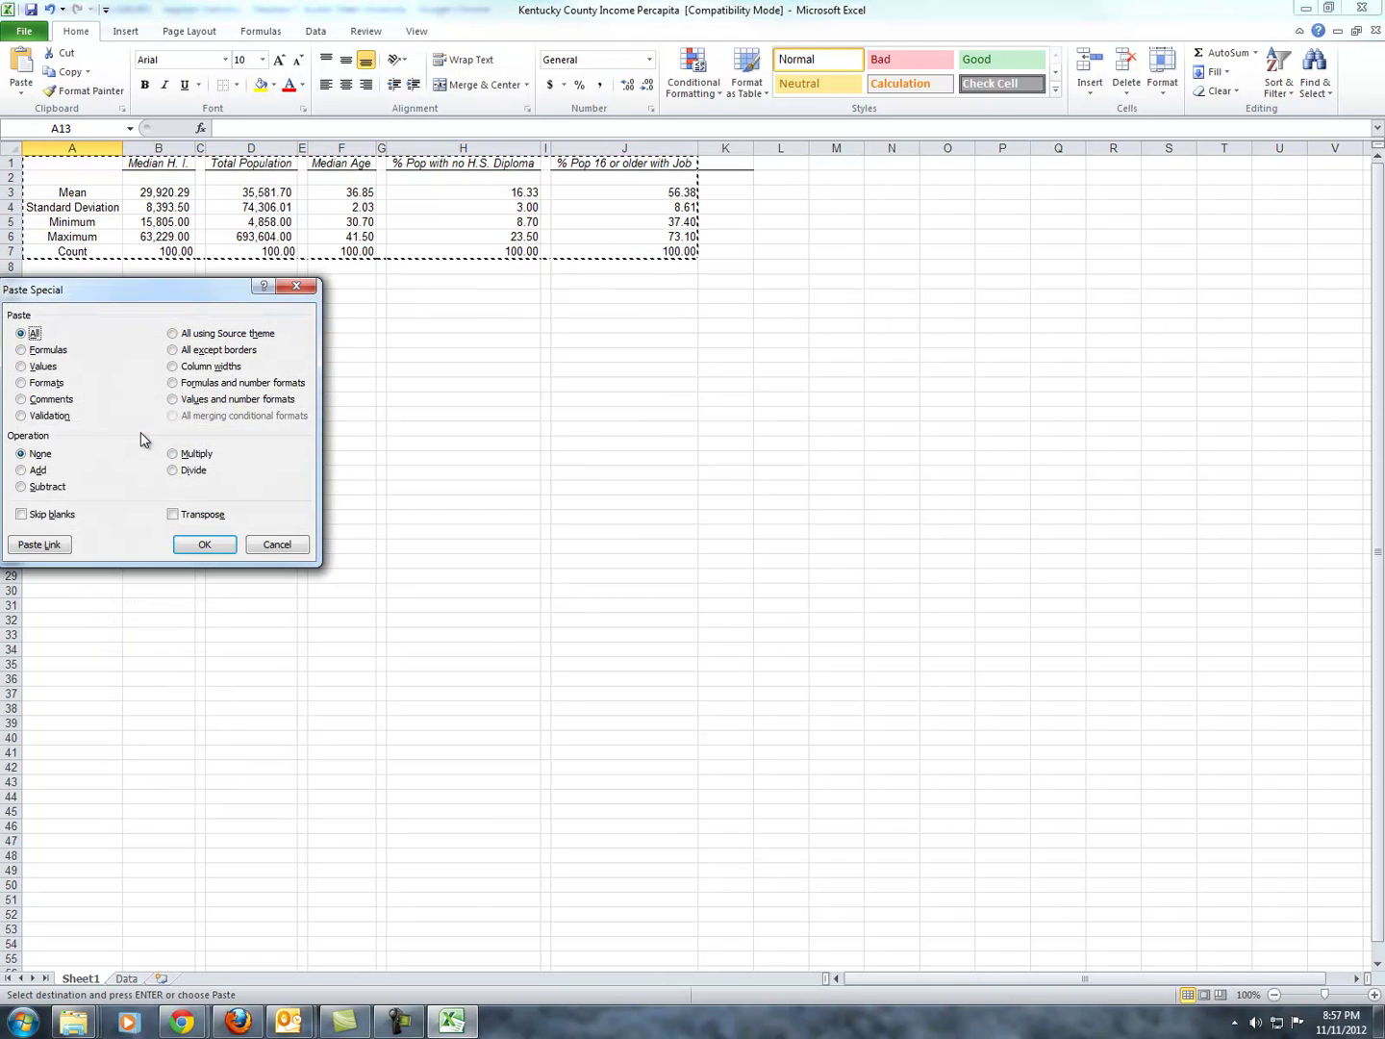
click(170, 514)
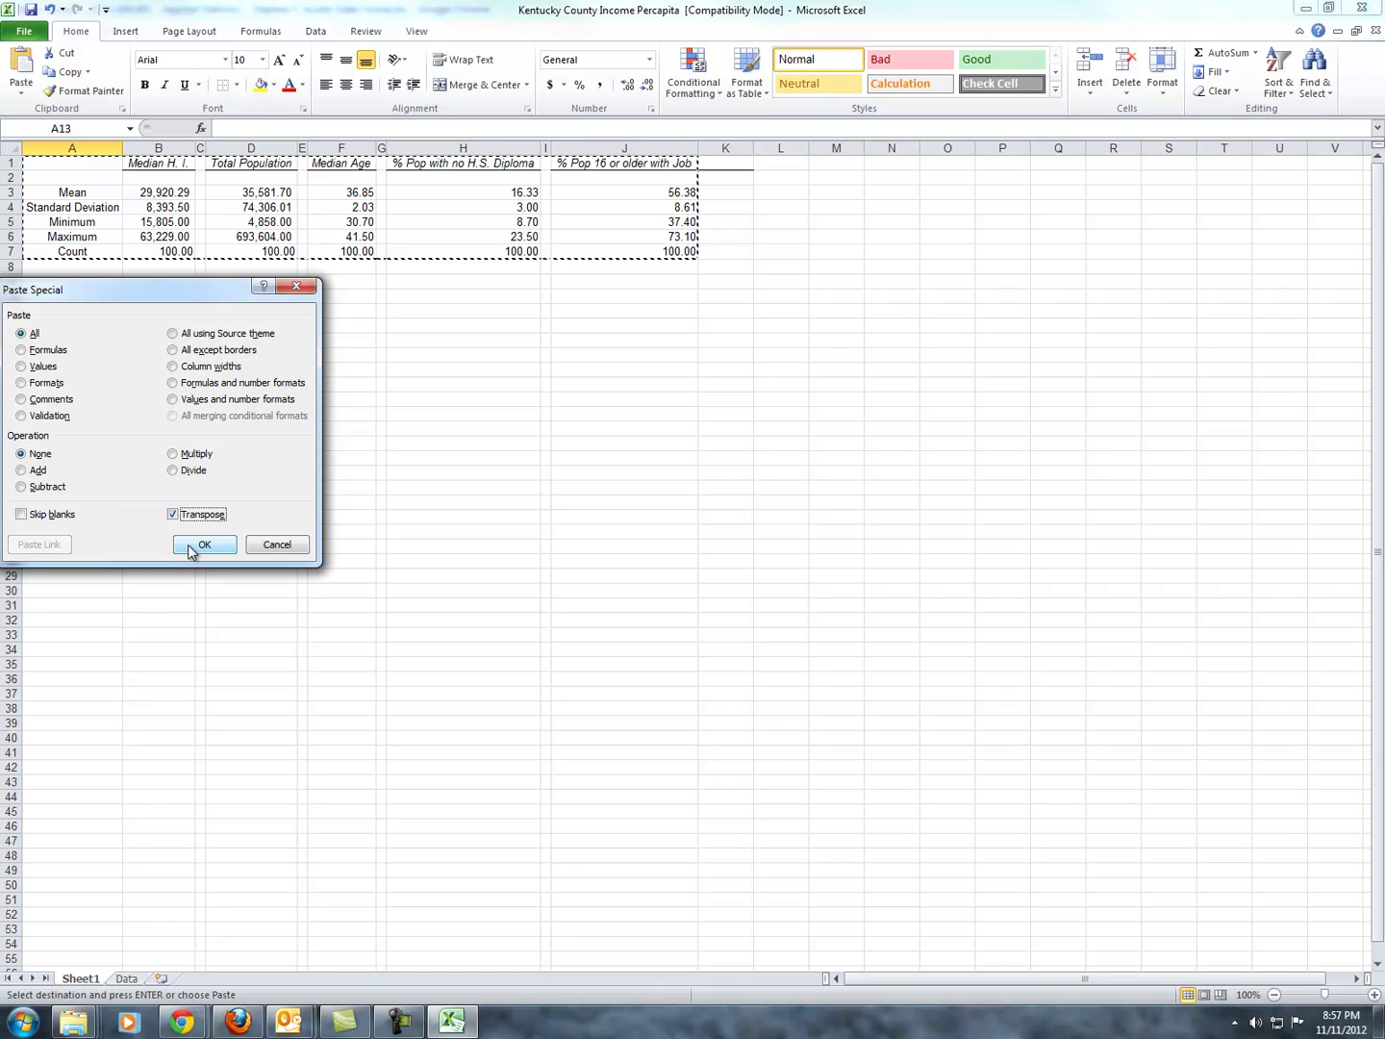
click(201, 544)
Select the transposed block and begin dragging it to the right
click(315, 559)
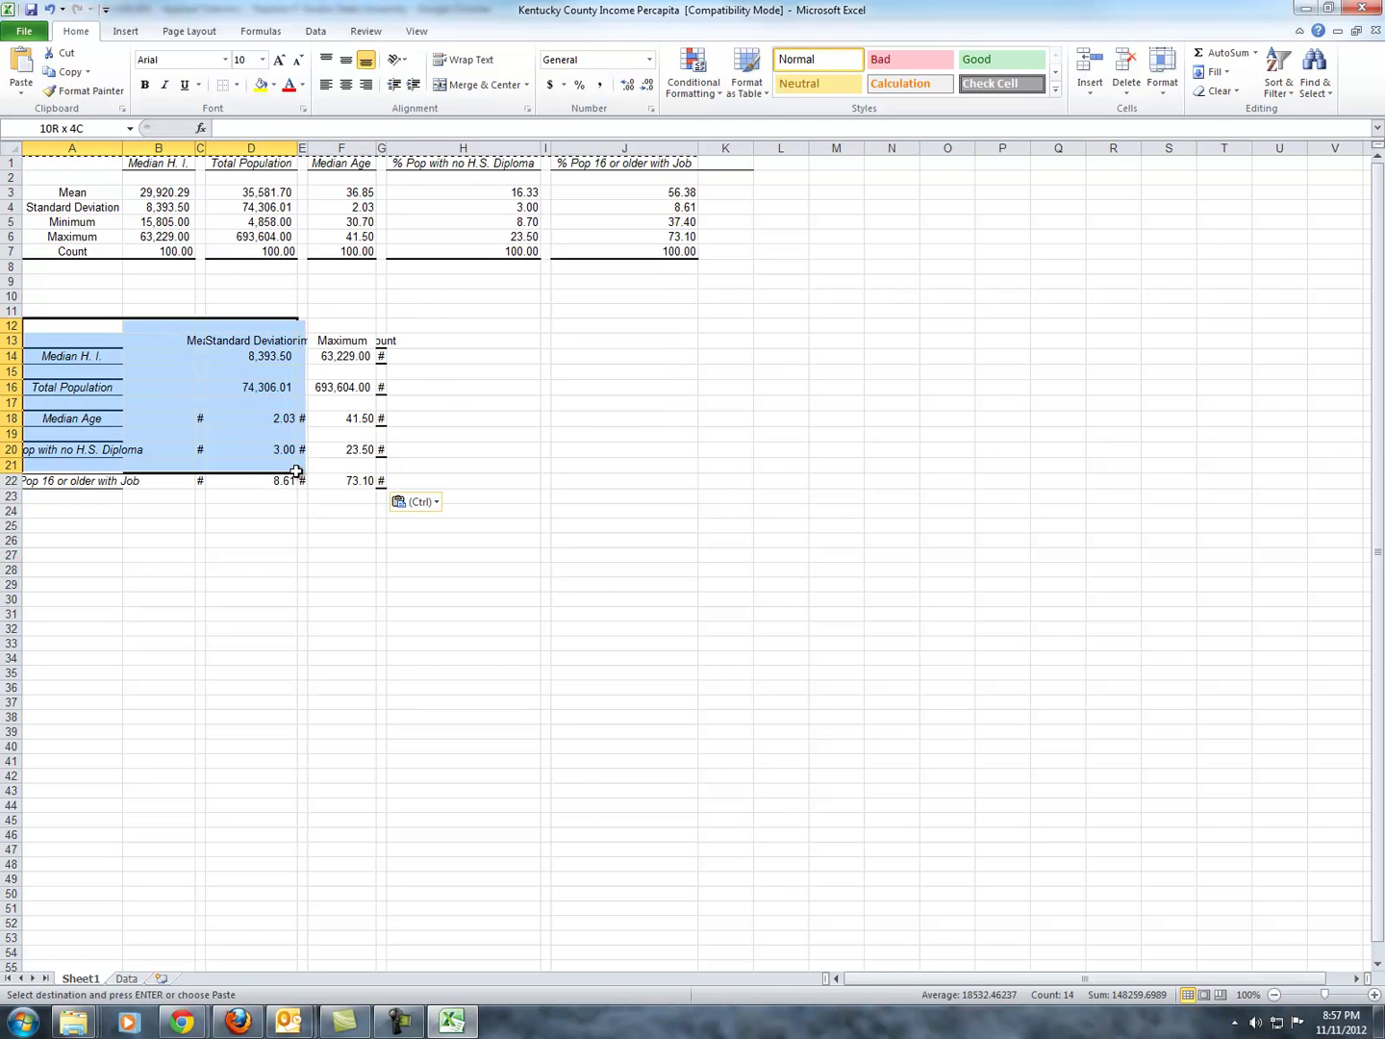
drag(297, 471, 405, 495)
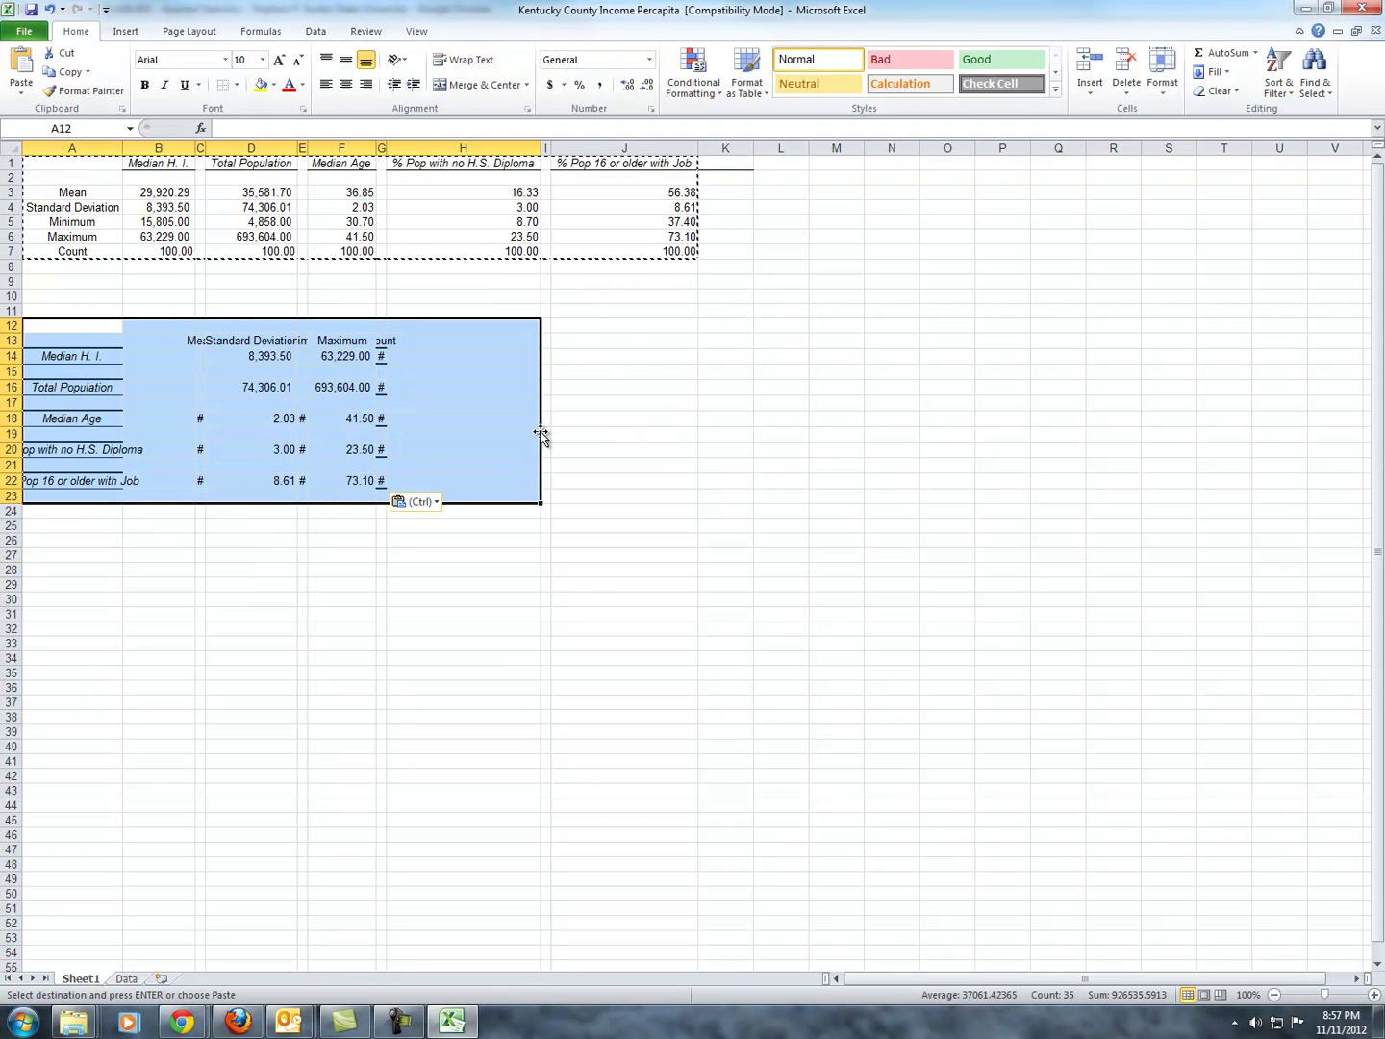
drag(541, 436, 1174, 438)
Drop the transposed table at L12 and autofit columns M and O–S
drag(836, 541, 835, 526)
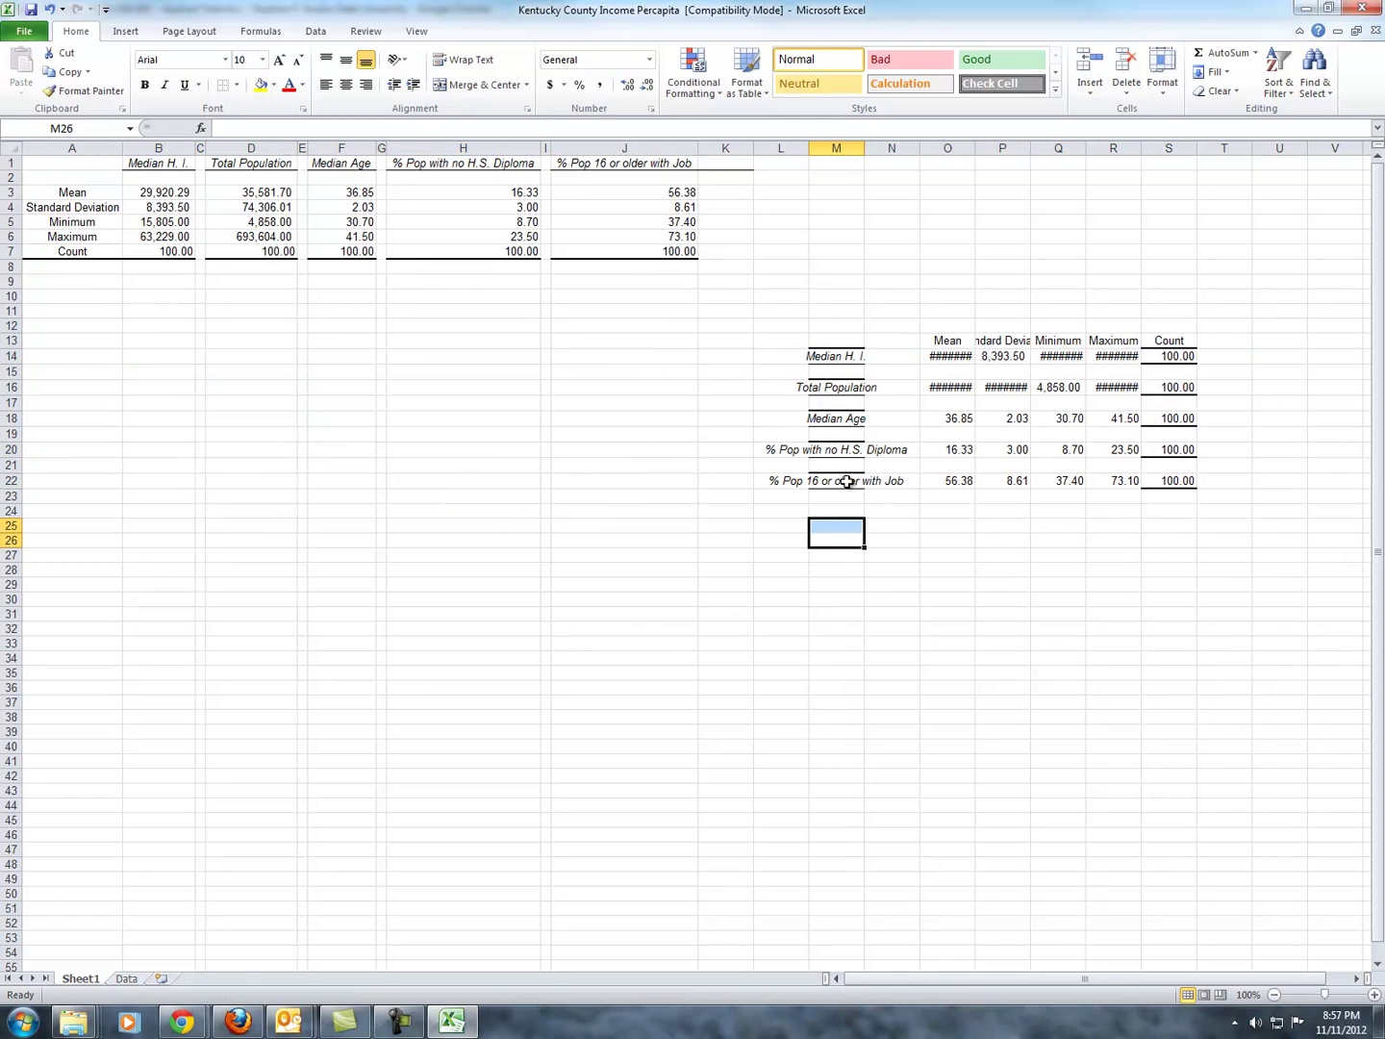
double_click(864, 150)
drag(1045, 151, 1295, 150)
double_click(1294, 149)
click(1169, 620)
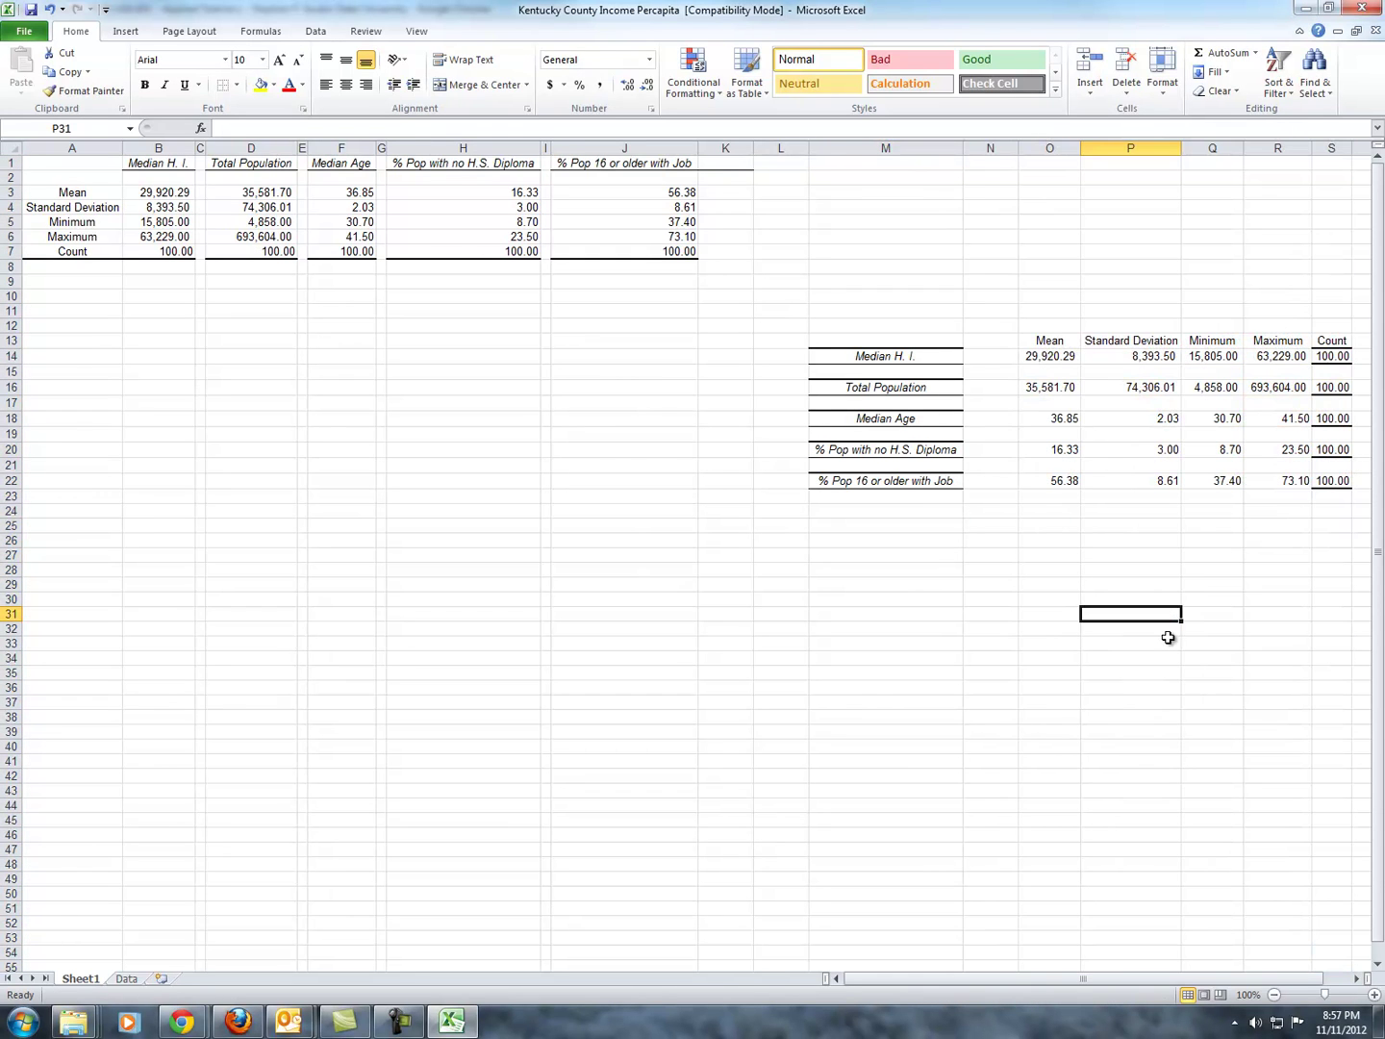
drag(1177, 978, 1201, 978)
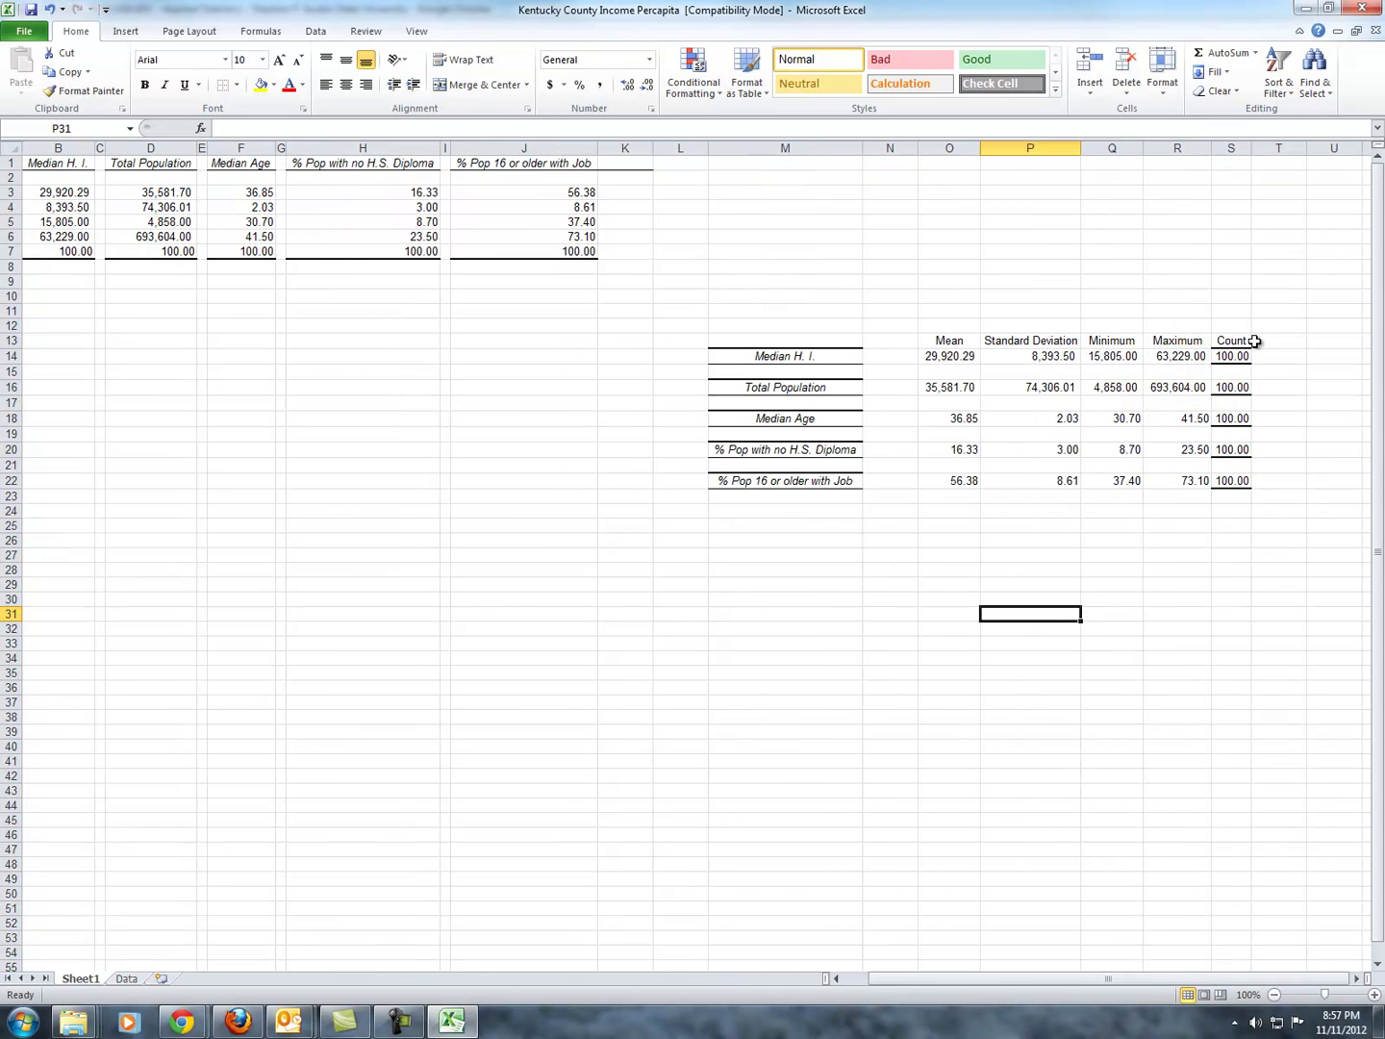
Format Painter an empty cell over the transposed table to strip its borders and styling
click(1231, 341)
click(910, 270)
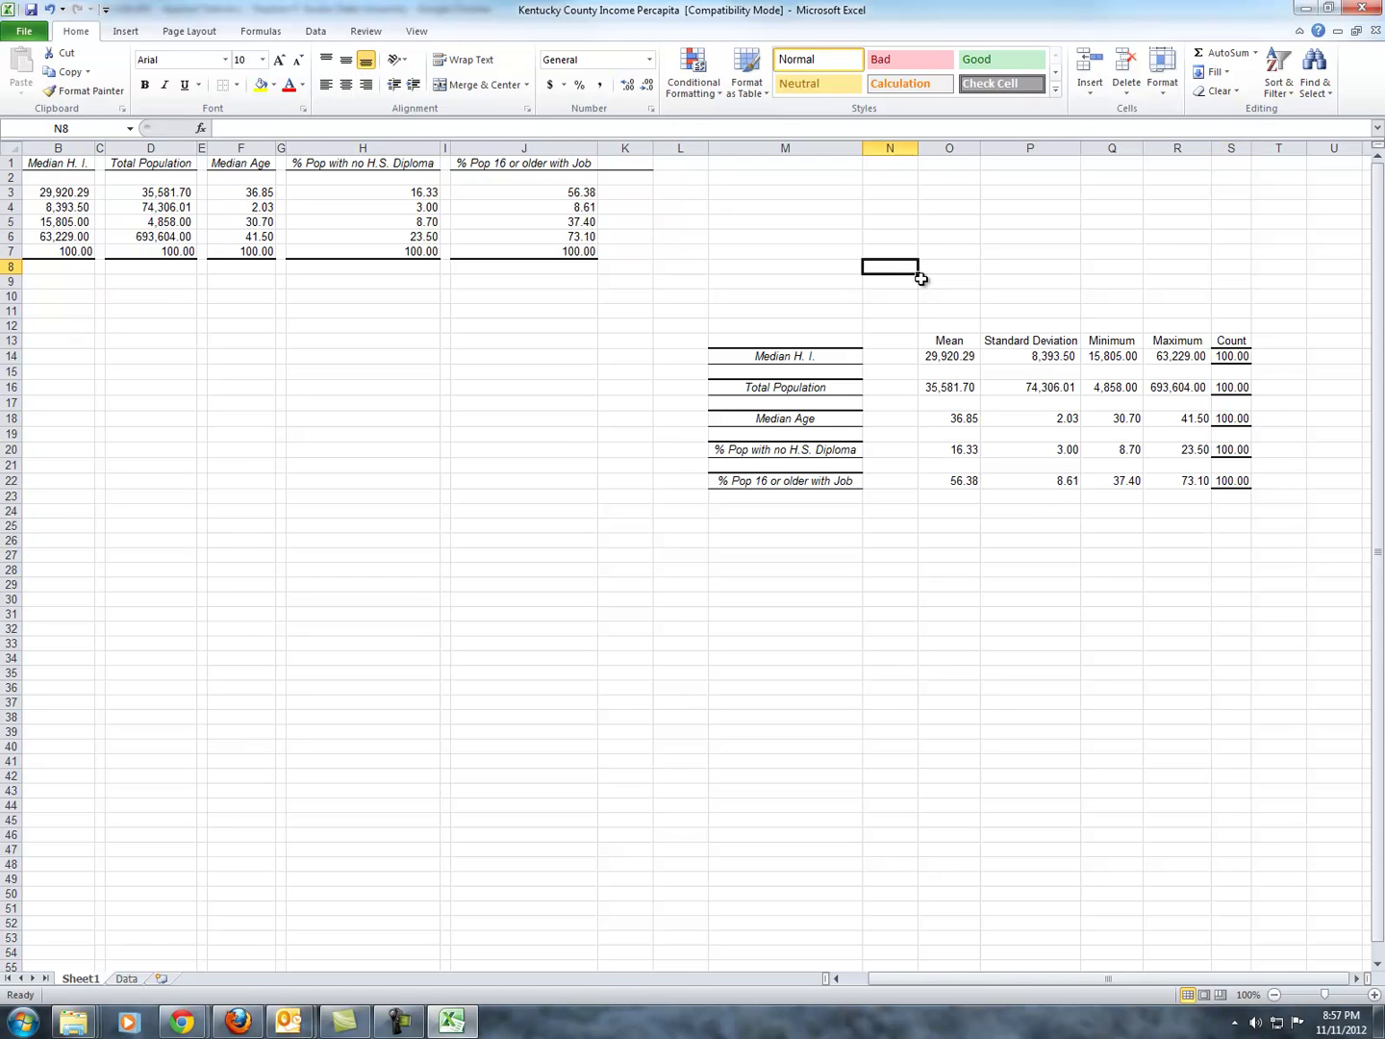
click(64, 91)
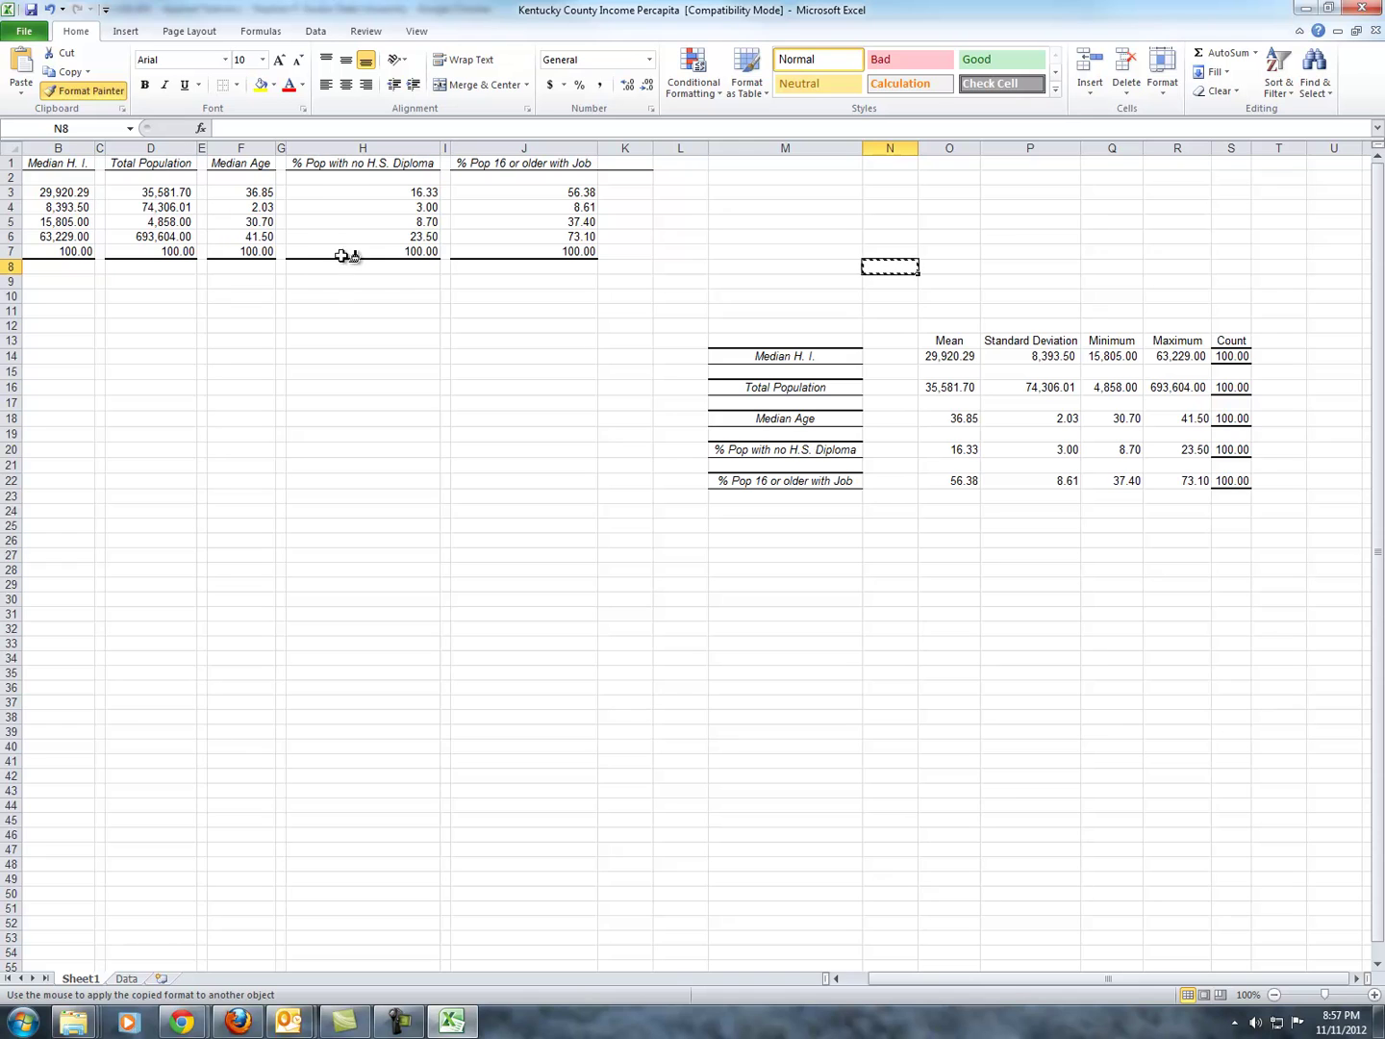
mouse_move(774, 325)
mouse_down()
mouse_move(1208, 519)
mouse_move(1286, 517)
mouse_up()
click(1063, 604)
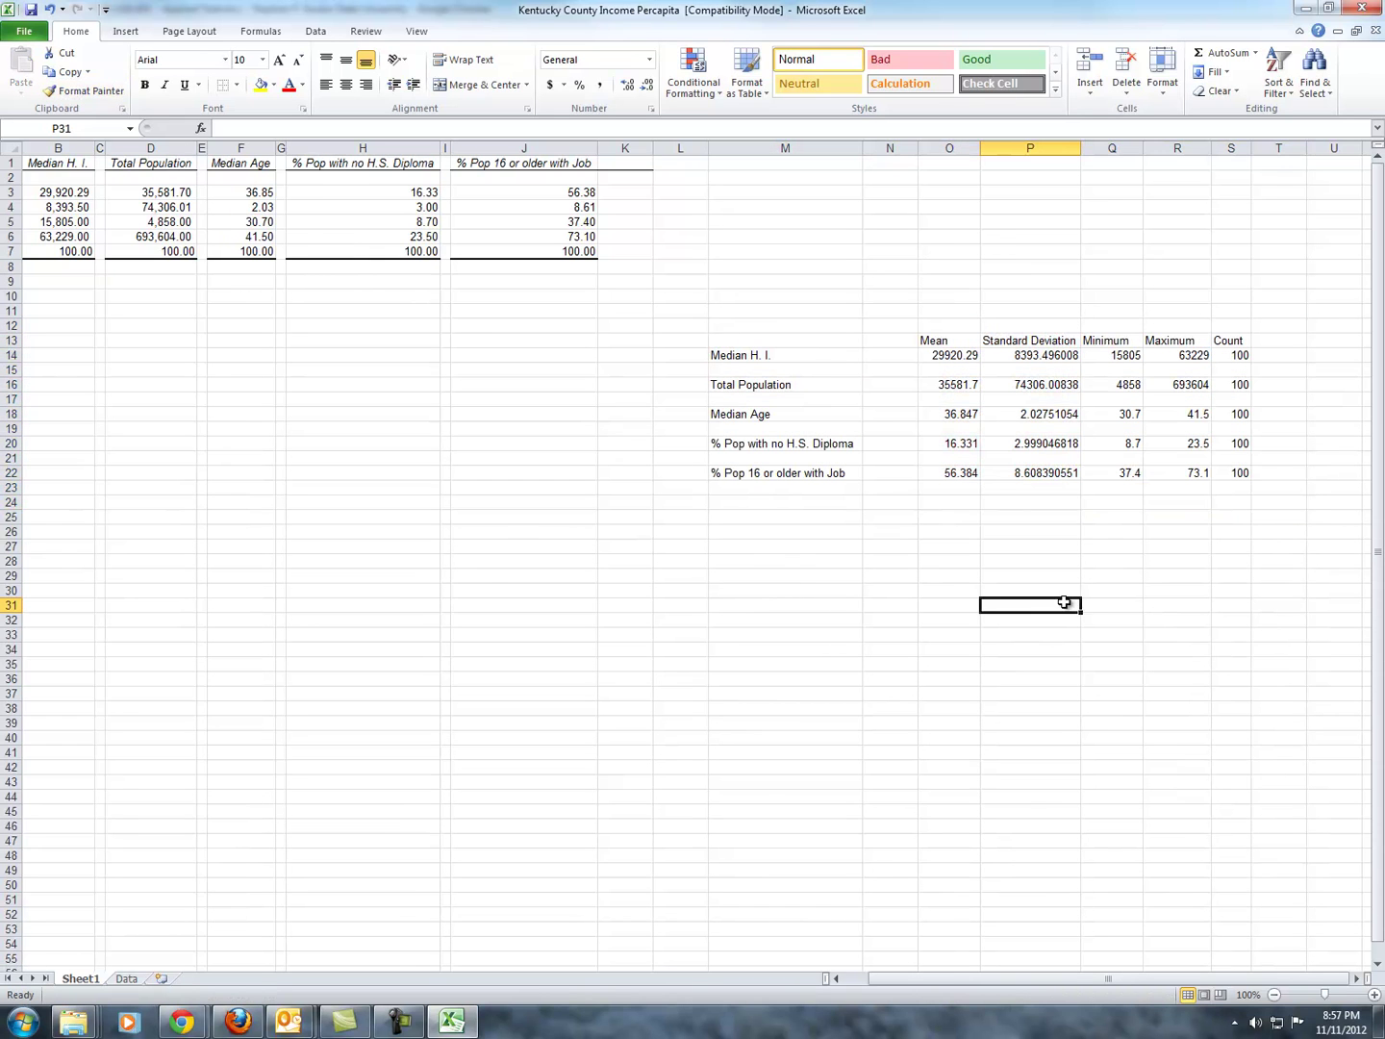
click(1013, 531)
Format the values O14:R22 as Number with two decimal places
drag(1014, 360, 1018, 449)
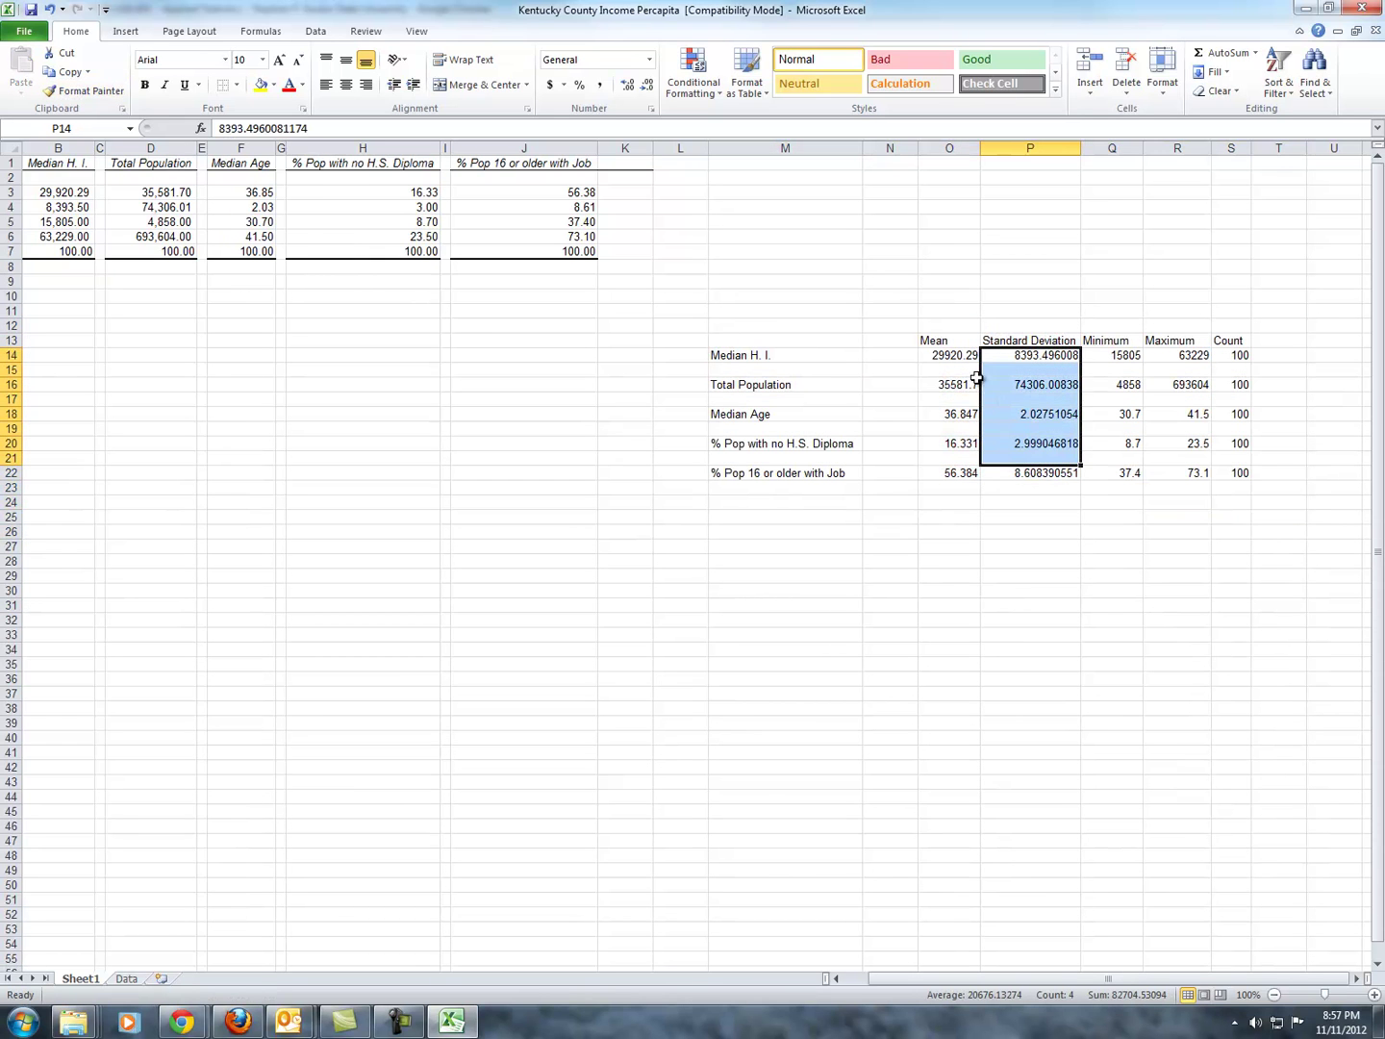
drag(958, 357, 1164, 472)
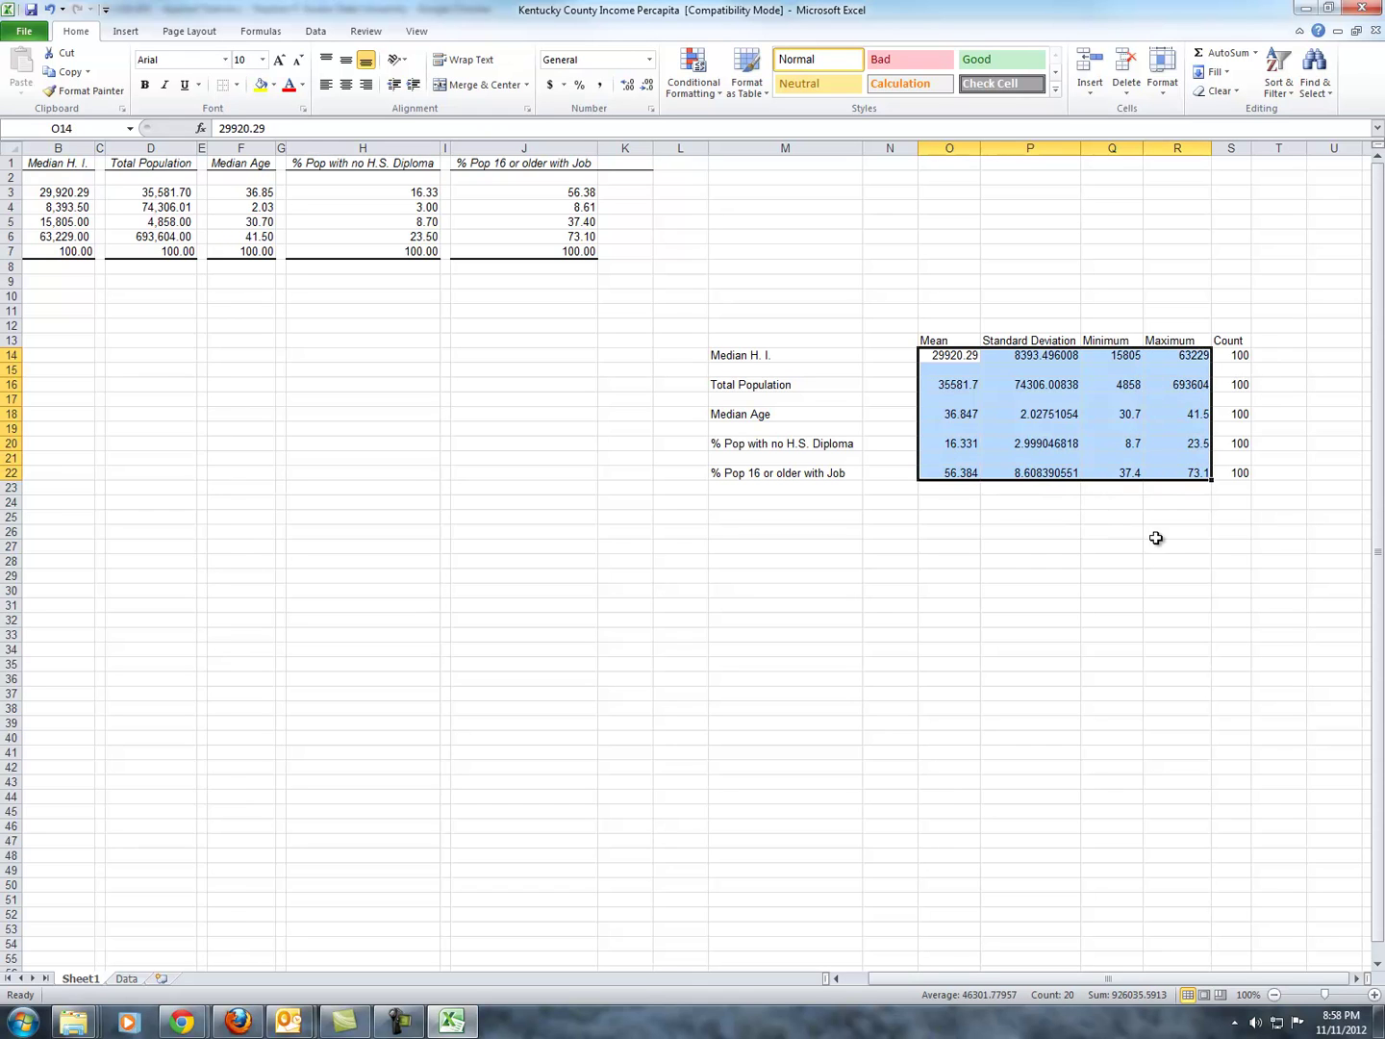
click(630, 86)
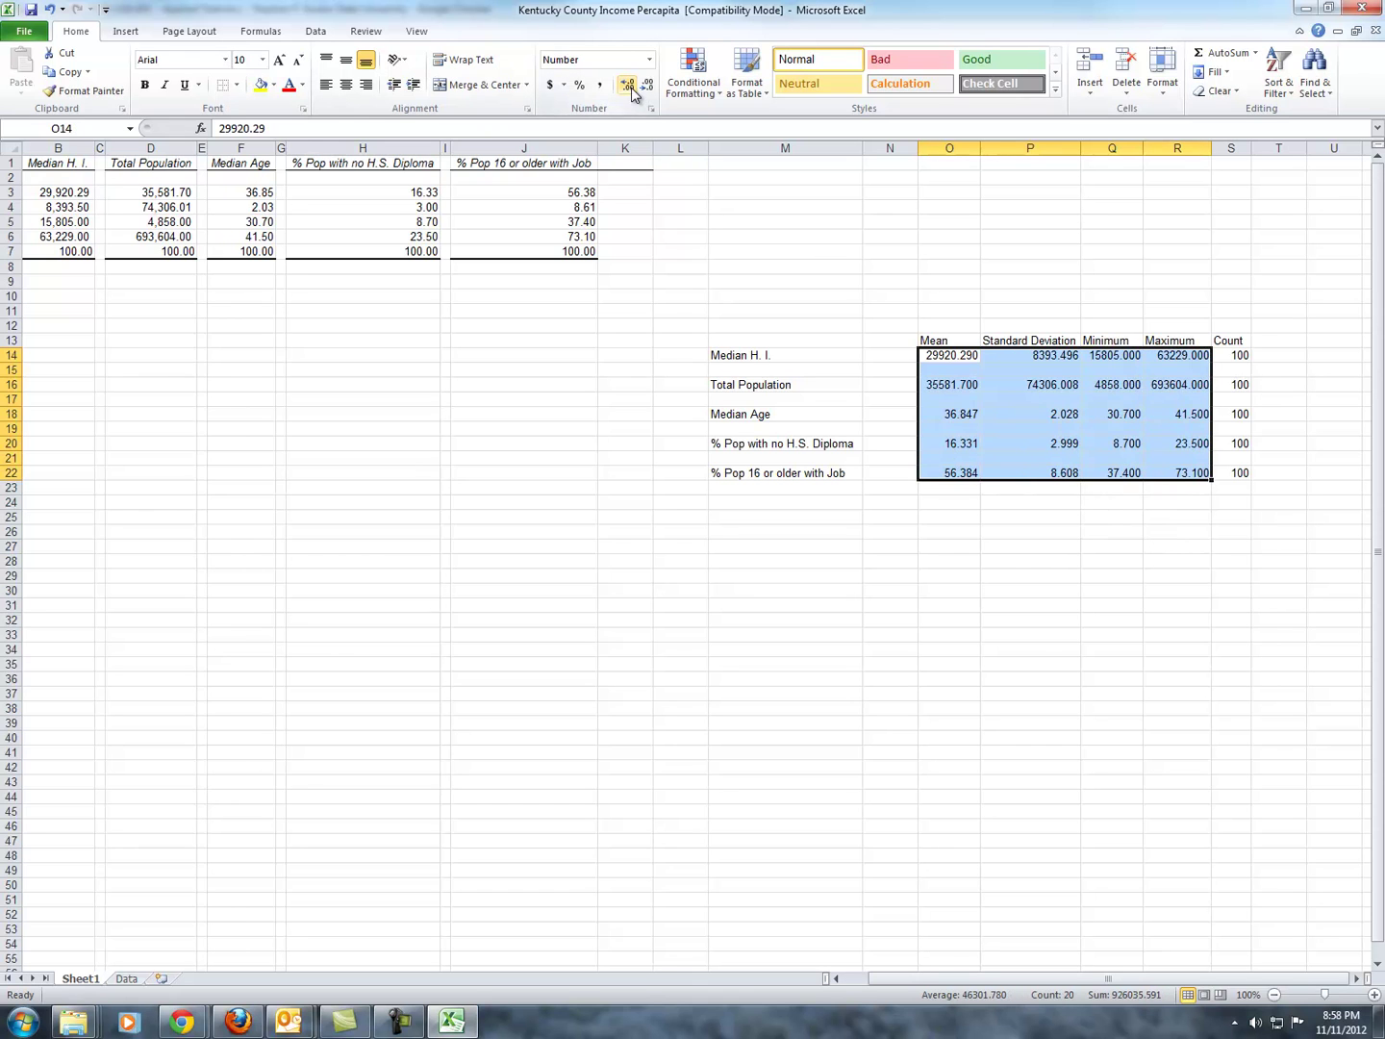
click(650, 86)
click(650, 87)
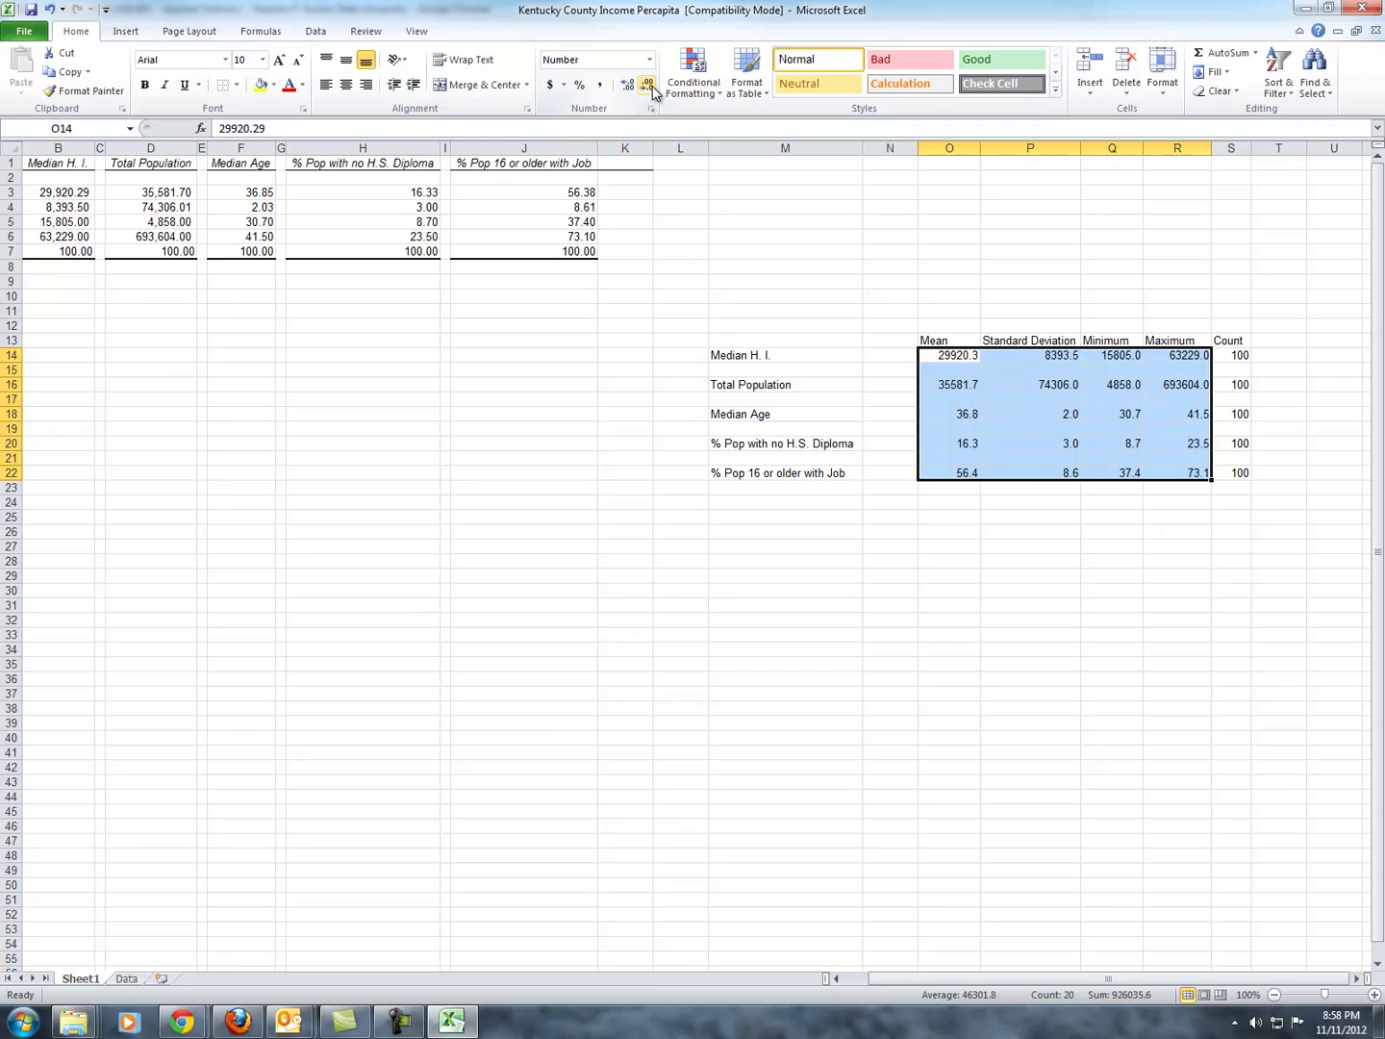
click(645, 88)
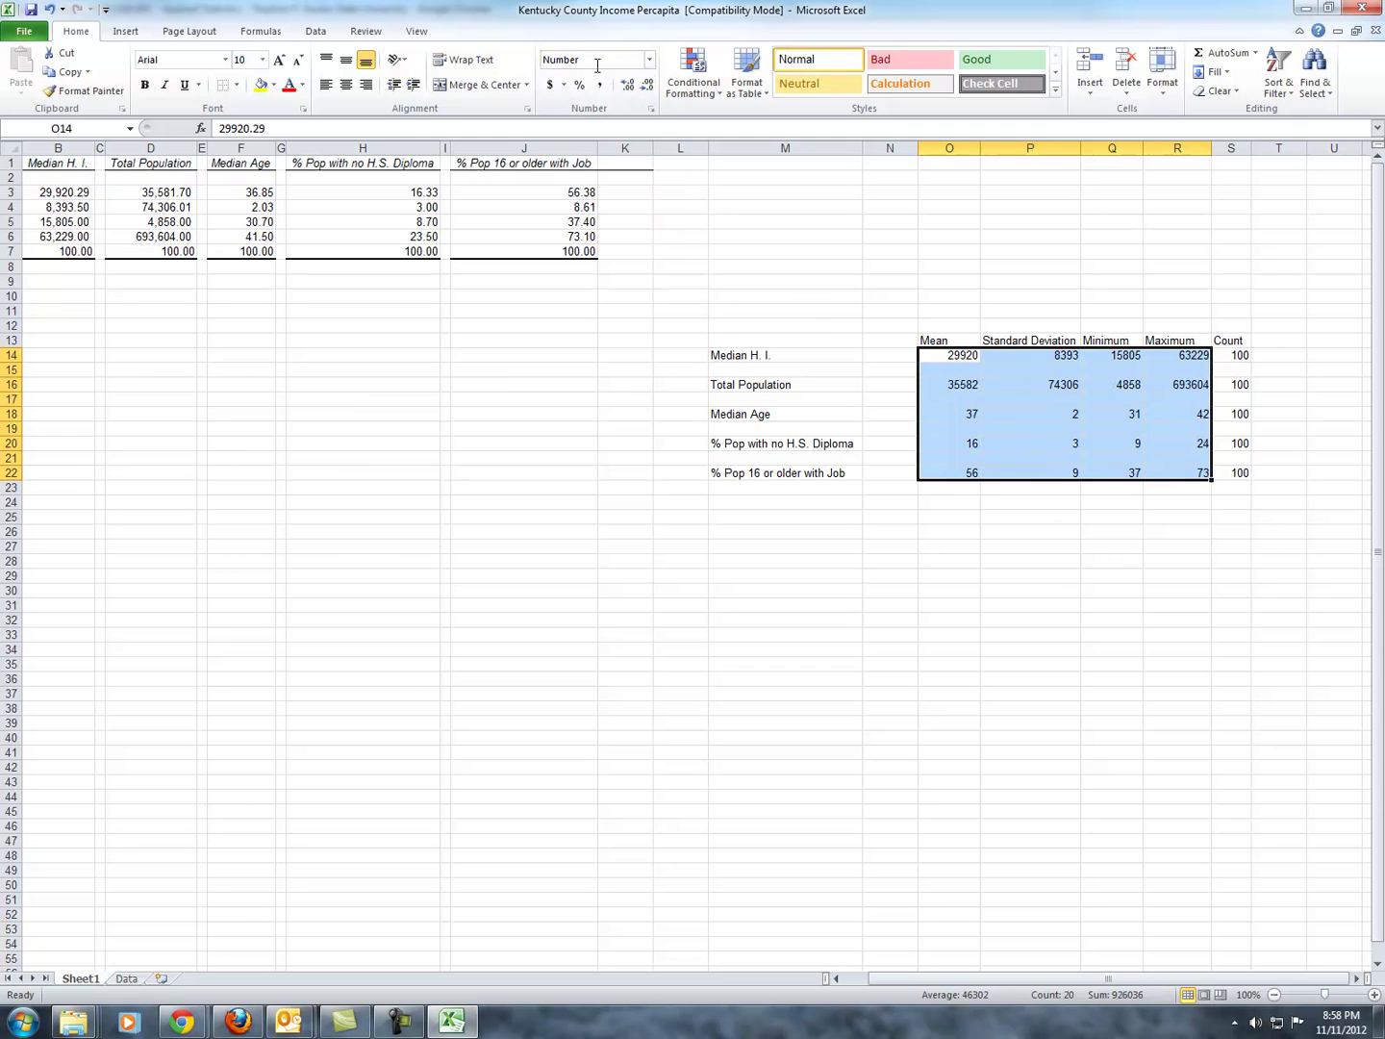
click(625, 87)
click(625, 87)
click(1257, 586)
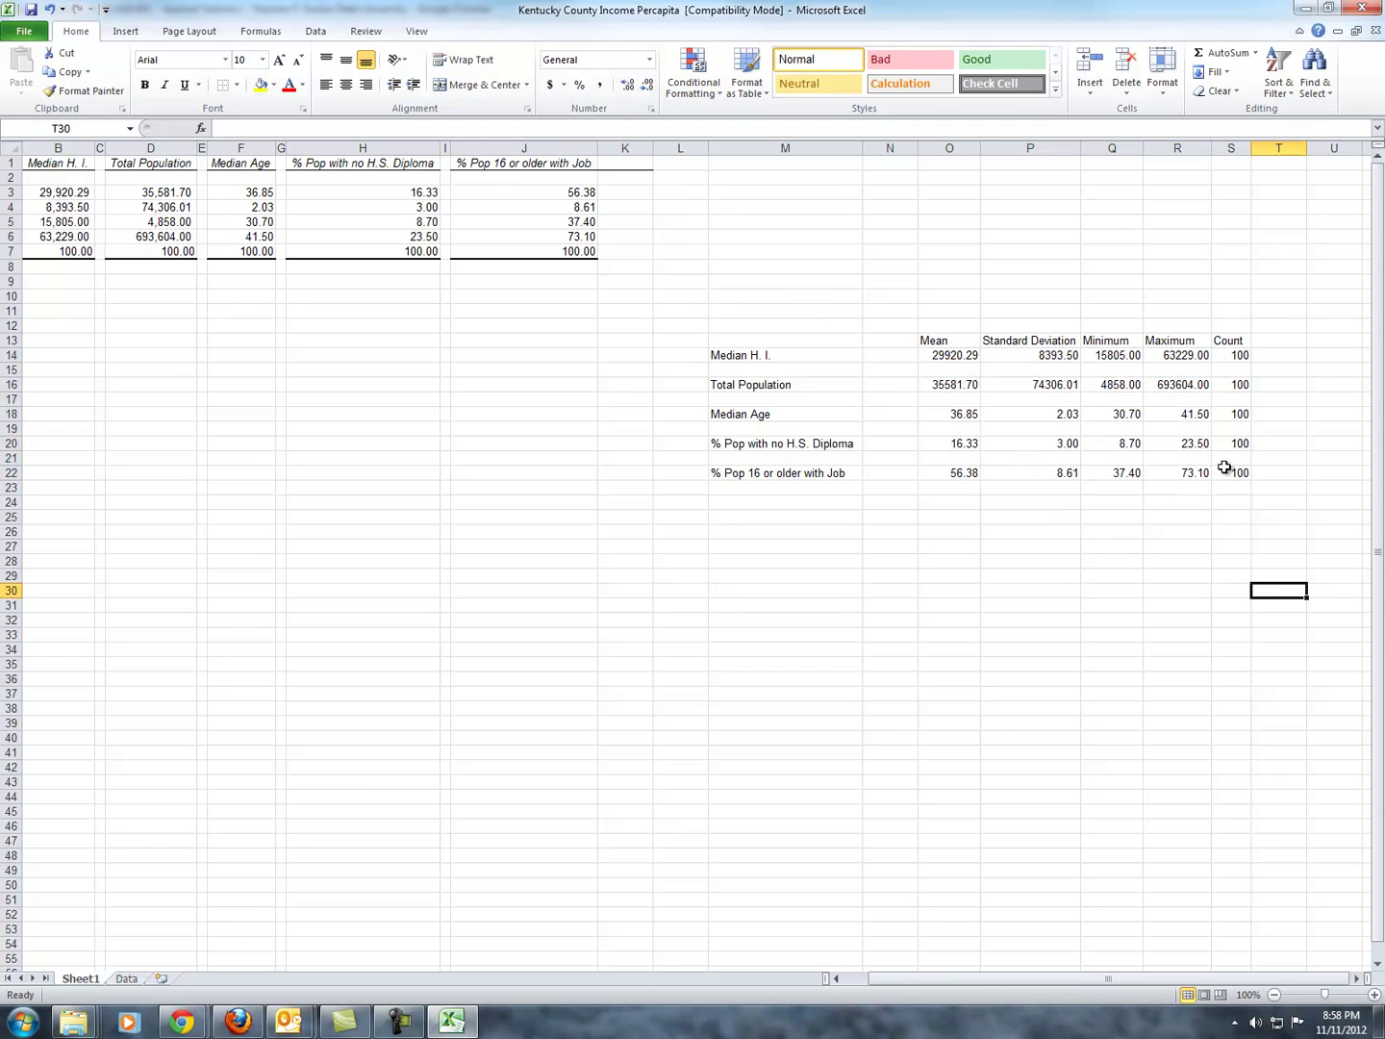
Centre the statistic headings in O13:S13
click(1028, 489)
drag(957, 342, 1223, 343)
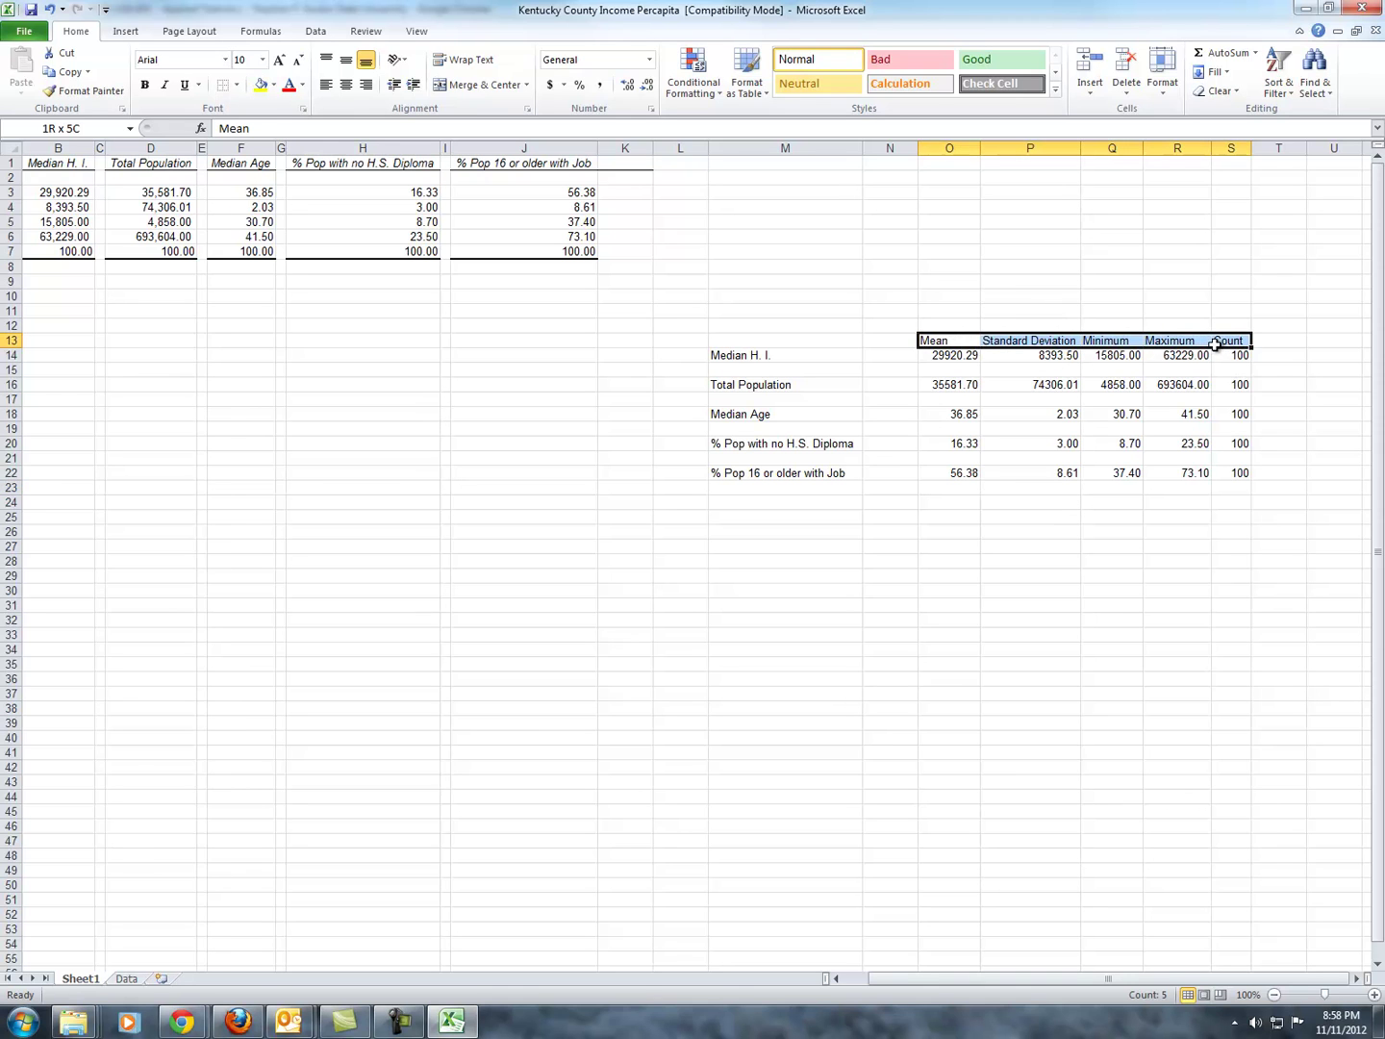
click(346, 86)
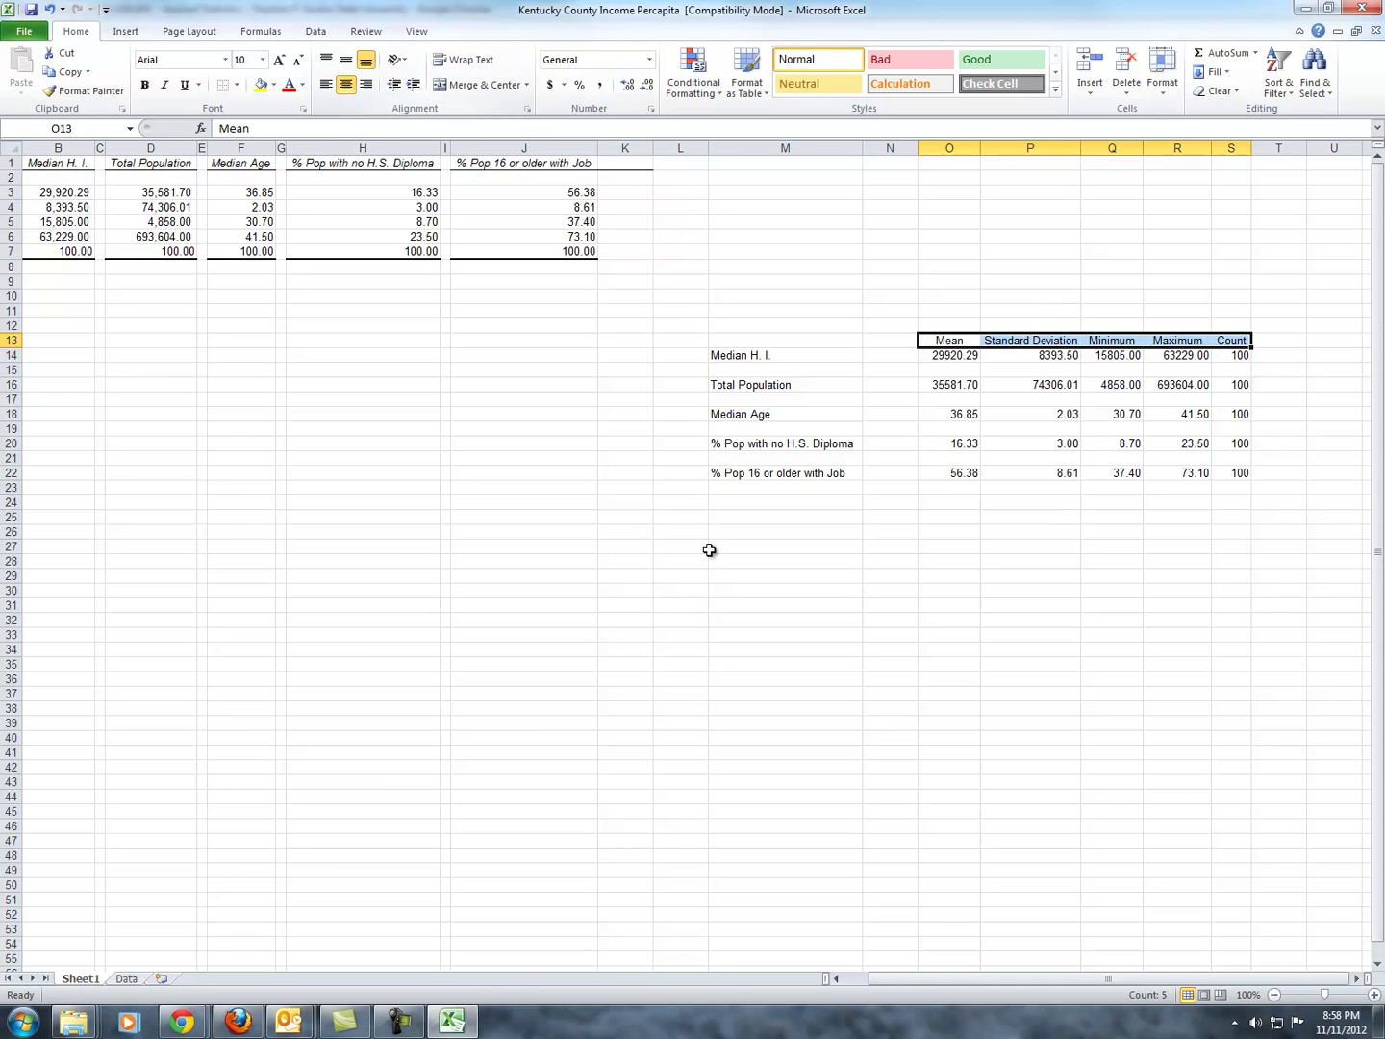
click(980, 560)
Shorten the Standard Deviation heading to Std Dev
click(1015, 344)
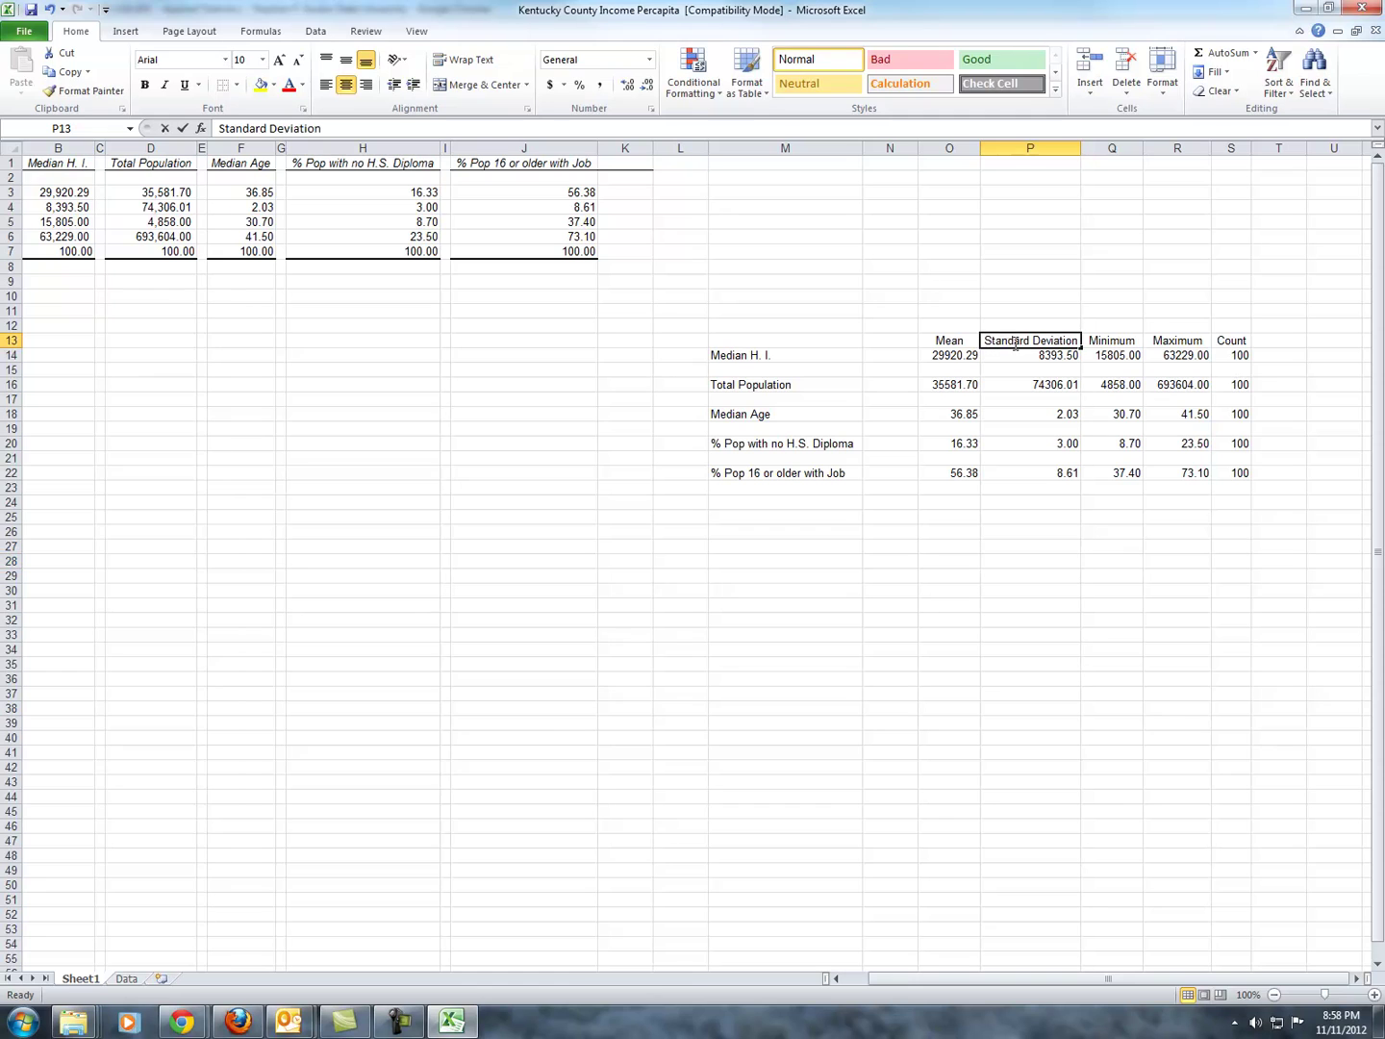
double_click(1028, 340)
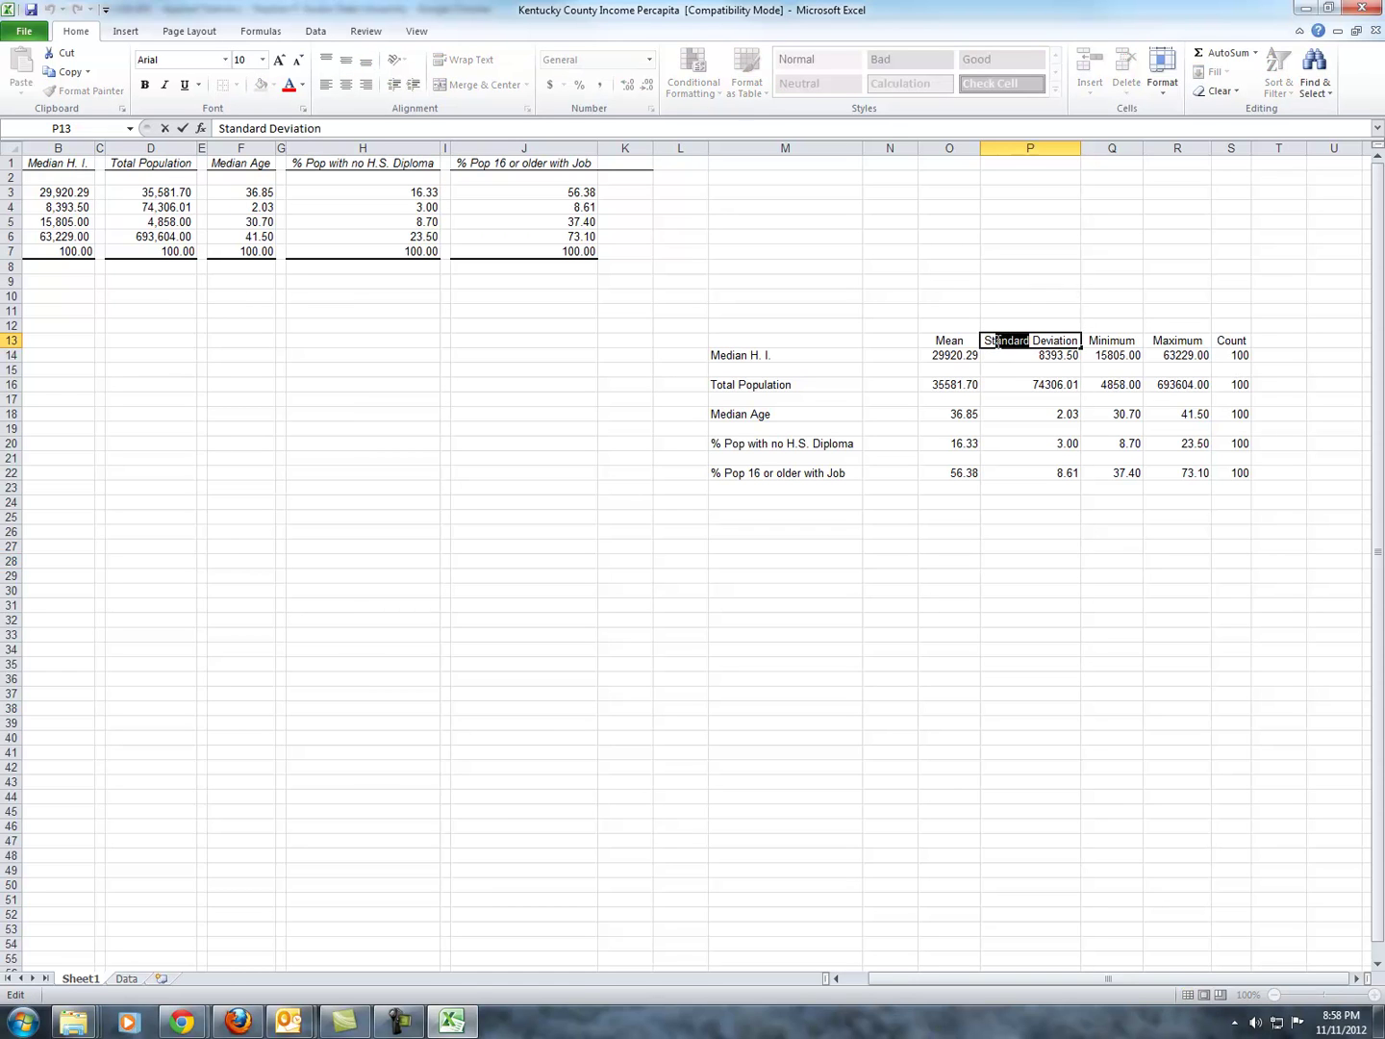
text(d)
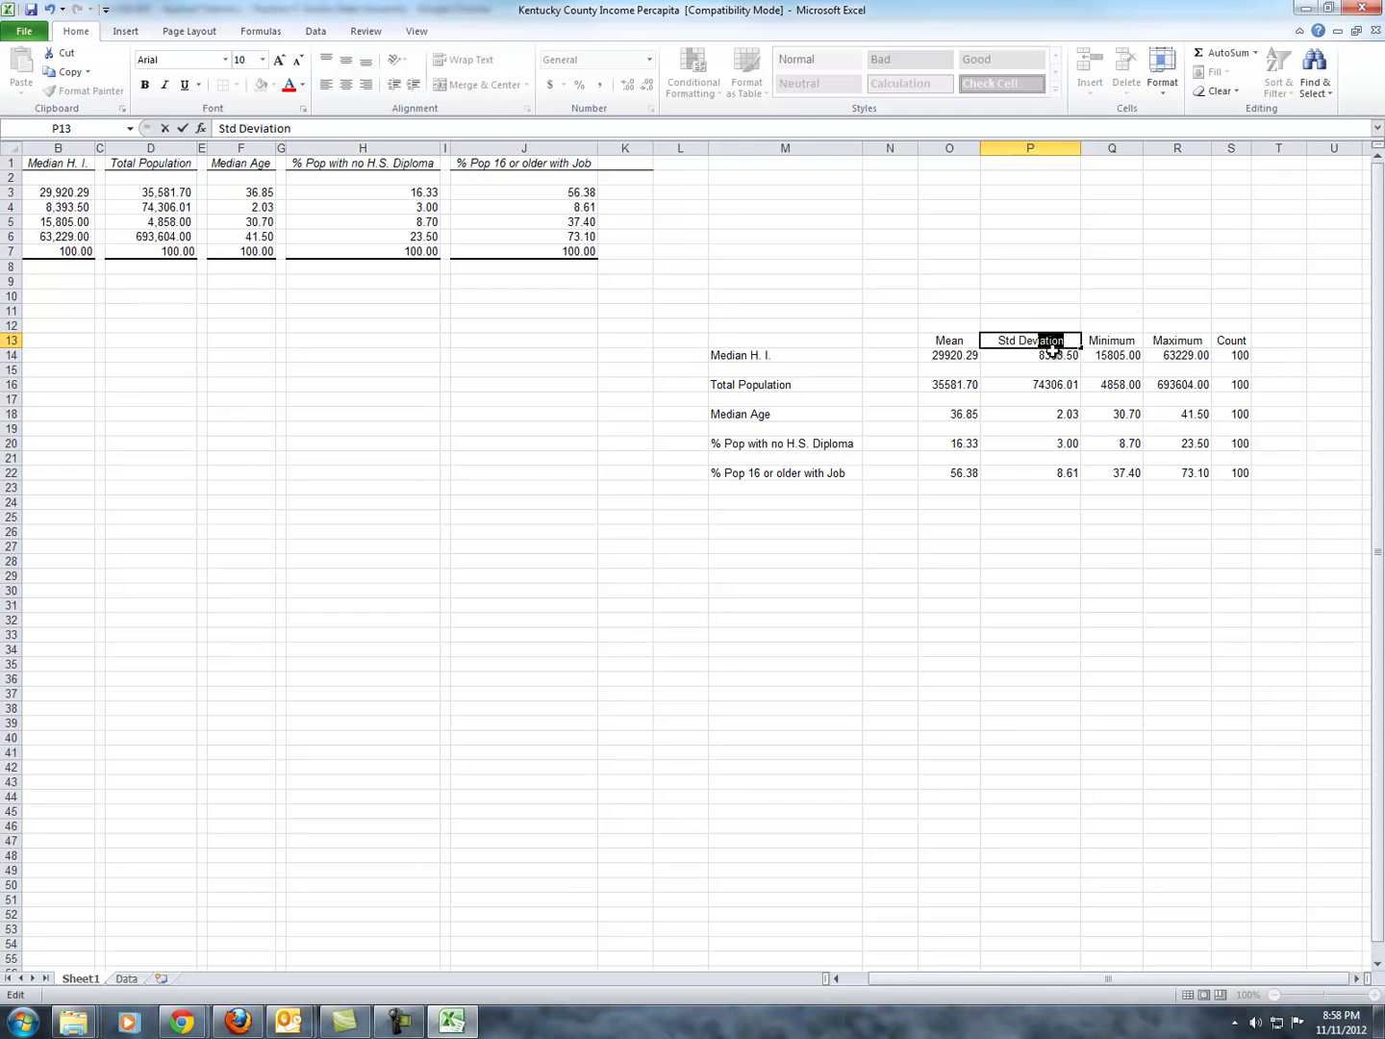
key(BackSpace)
click(1125, 502)
Shorten the Minimum and Maximum headings to Min and Max
click(1132, 342)
double_click(1134, 343)
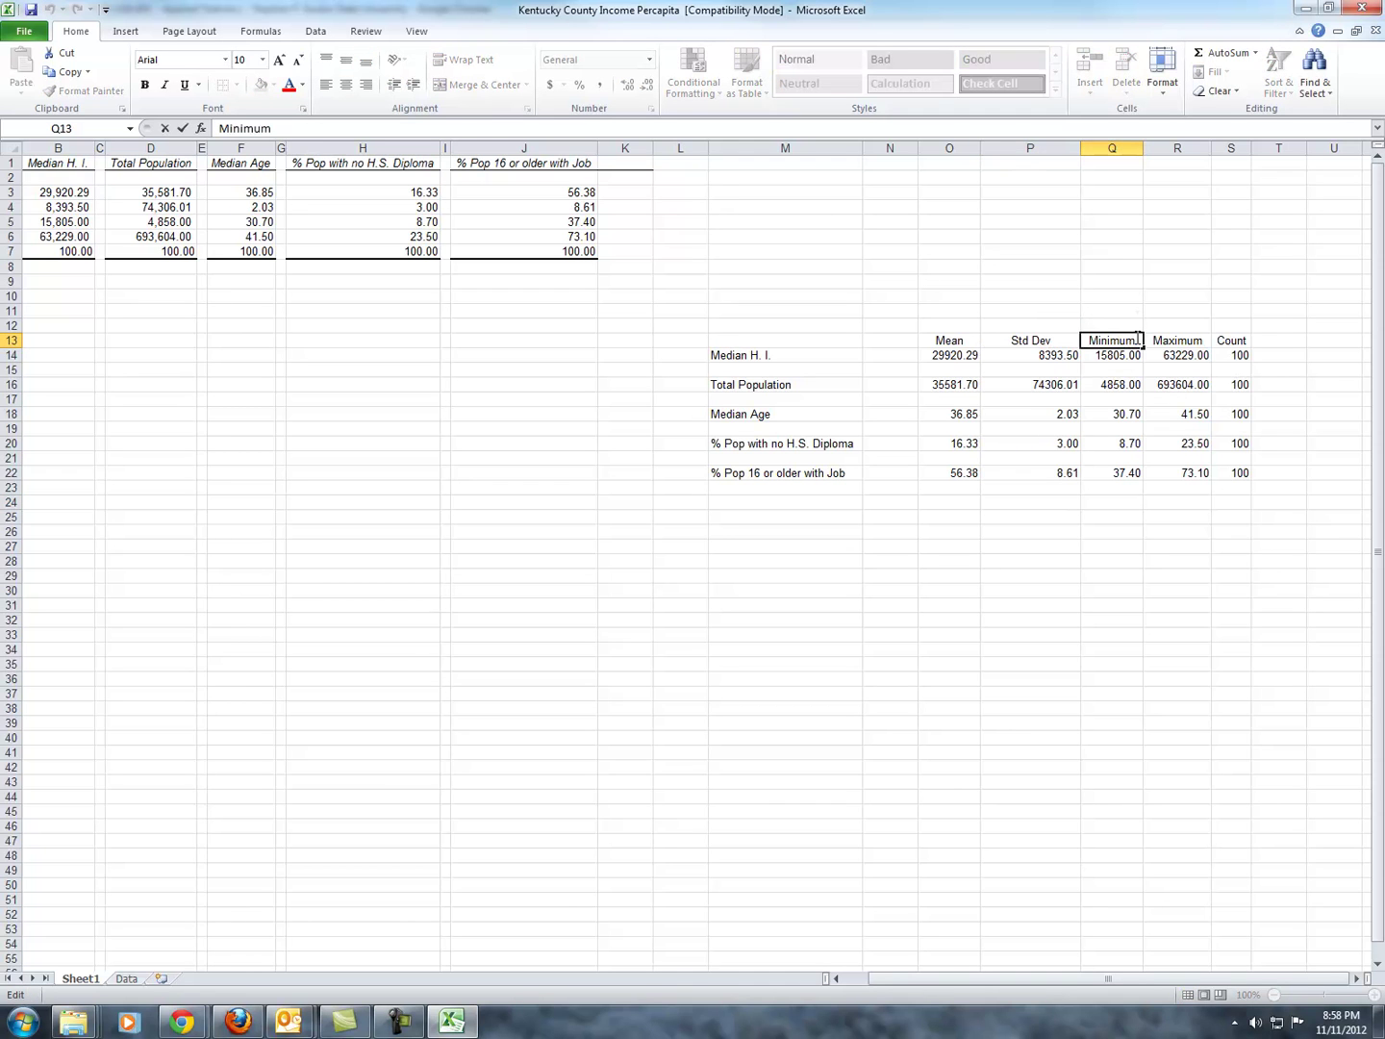
key(BackSpace)
key(BackSpace)
key(BackSpace)
key(BackSpace)
click(1185, 340)
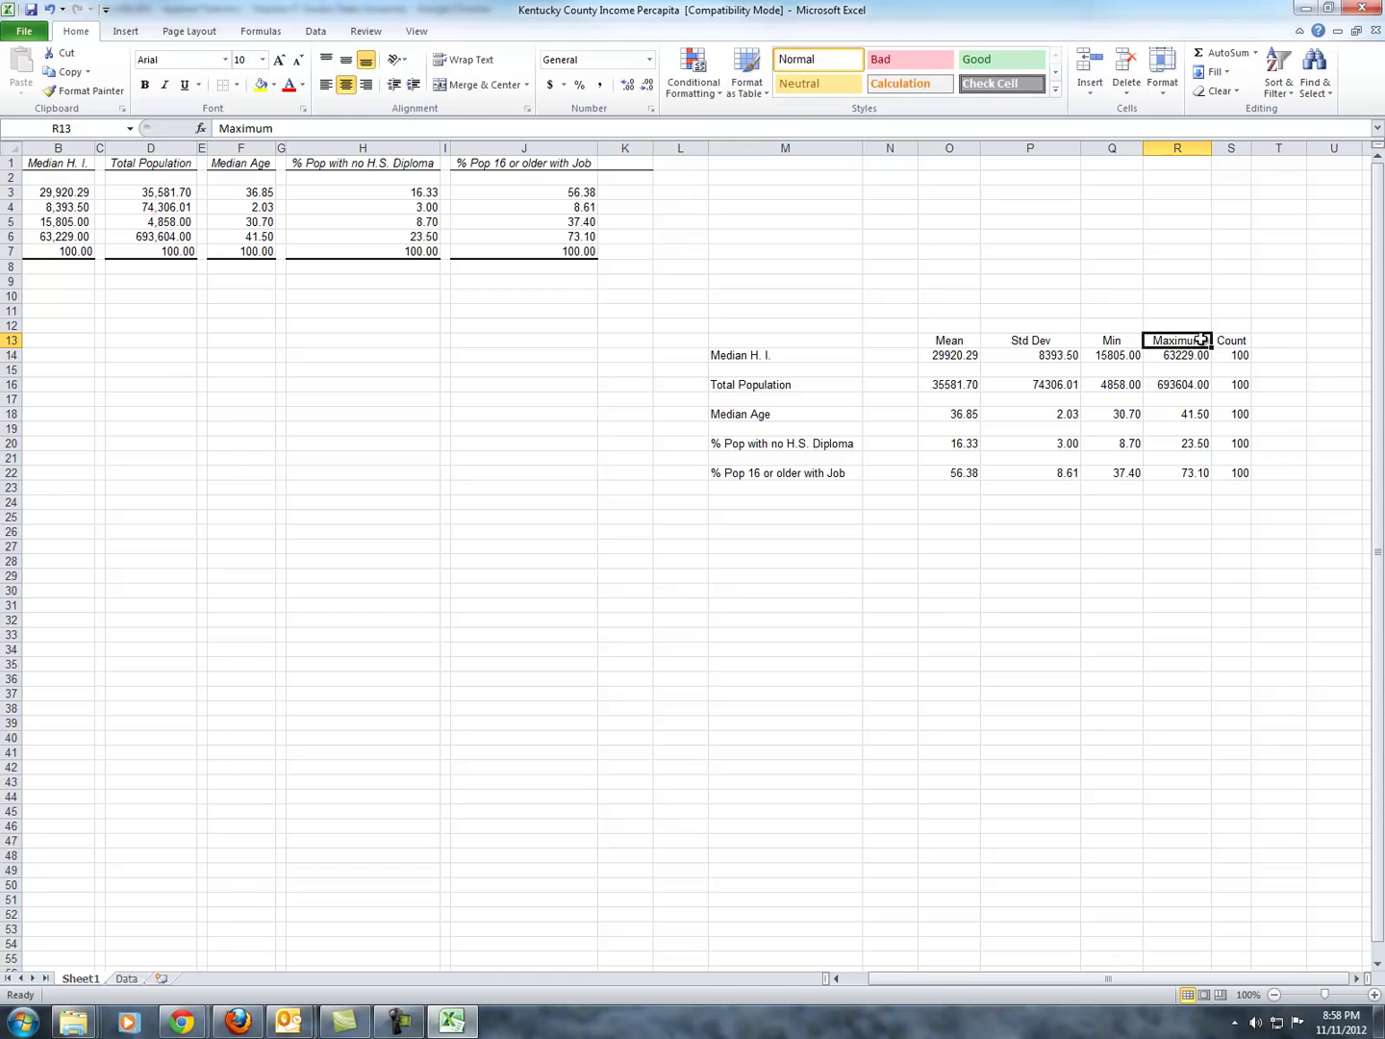
double_click(1189, 343)
key(BackSpace)
key(BackSpace)
key(BackSpace)
key(BackSpace)
click(1181, 492)
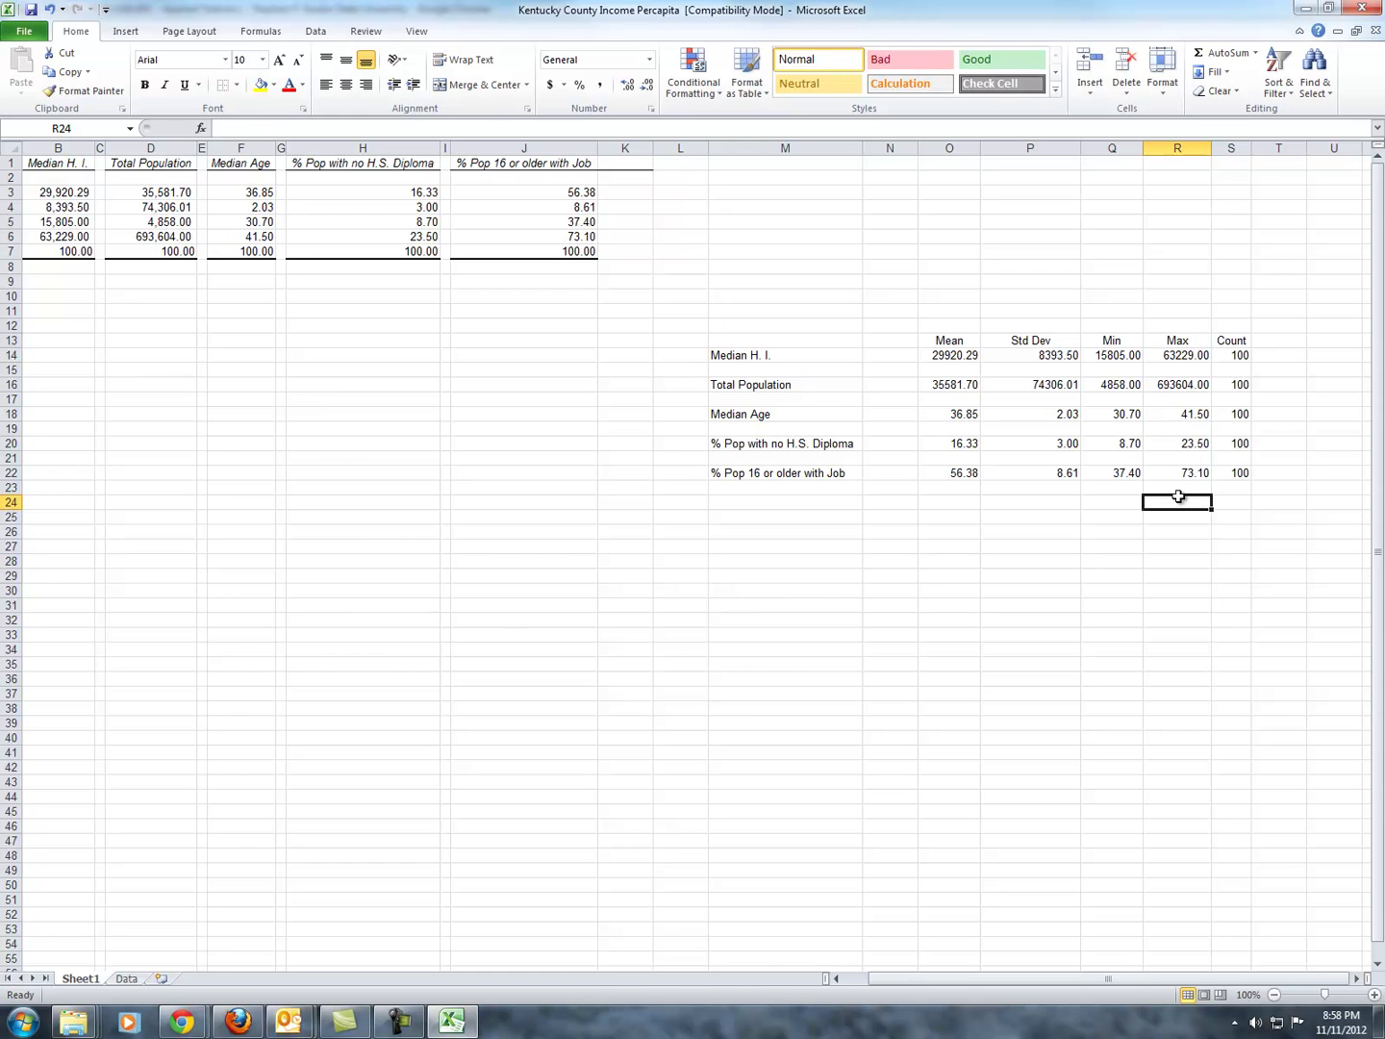
Give columns O through S an equal, narrower width
click(1118, 541)
drag(955, 144, 1174, 146)
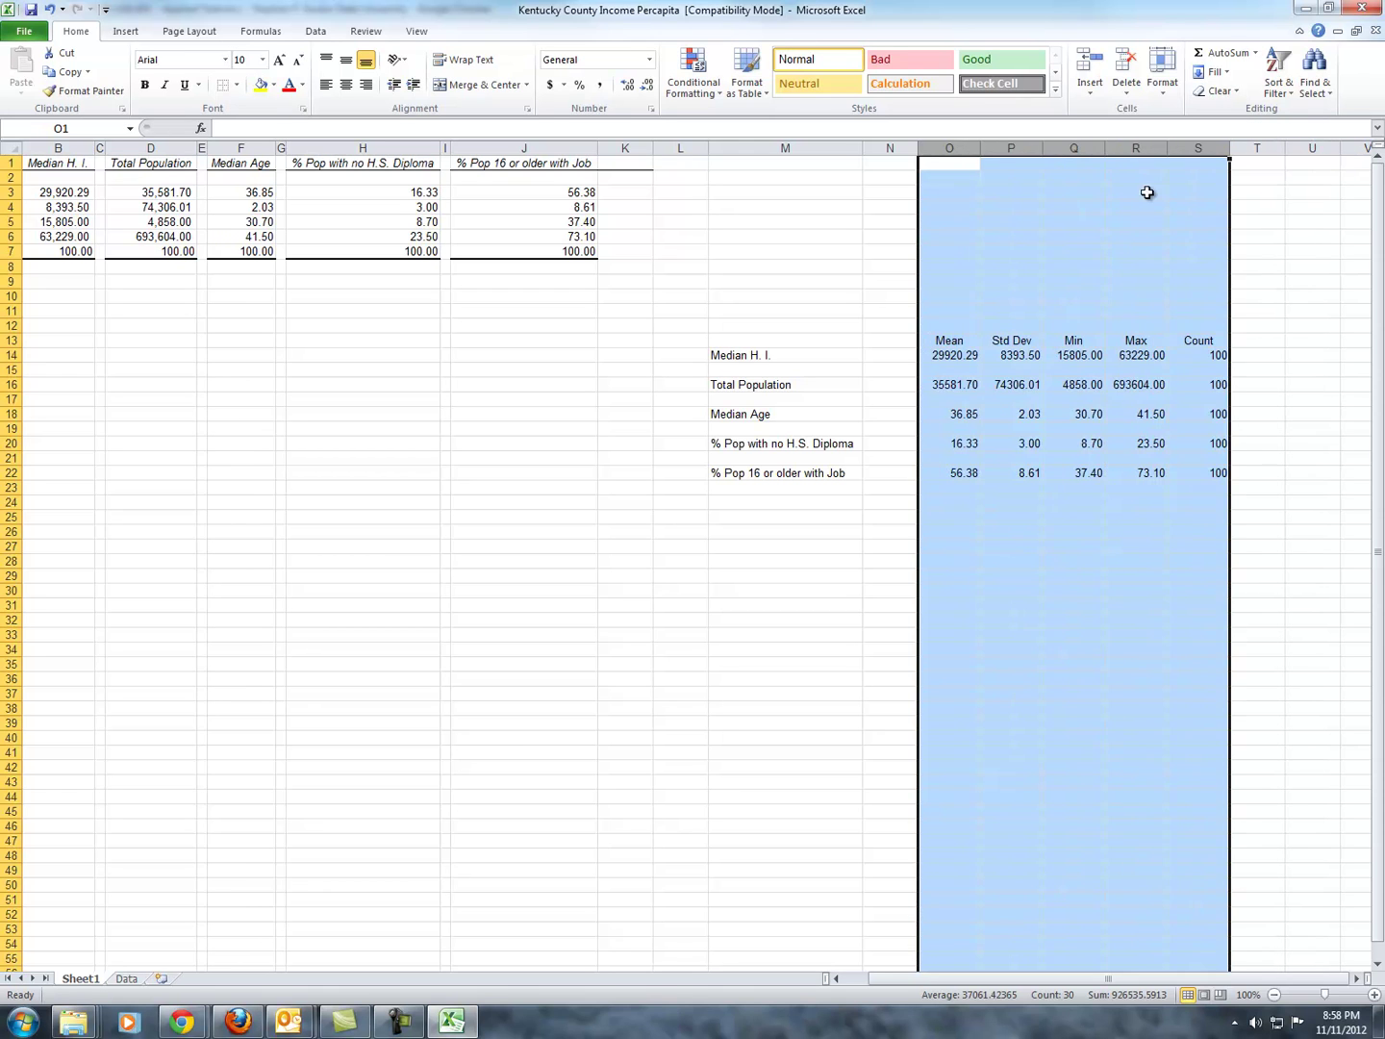
click(1112, 619)
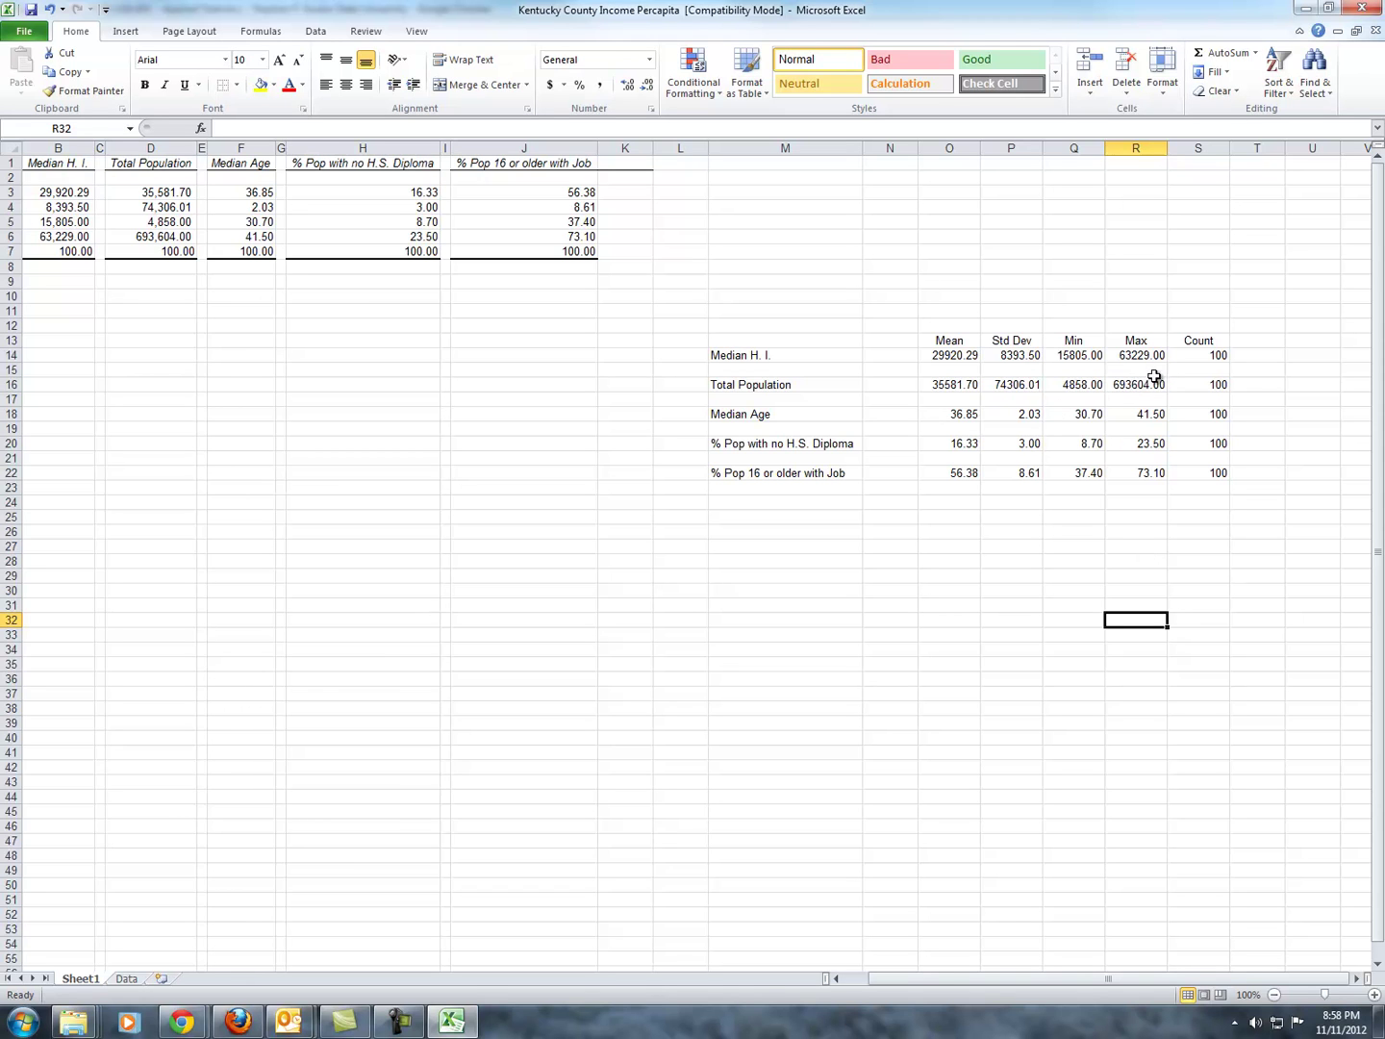
Shorten the Total Population label to Total Pop
drag(786, 357, 797, 463)
double_click(793, 384)
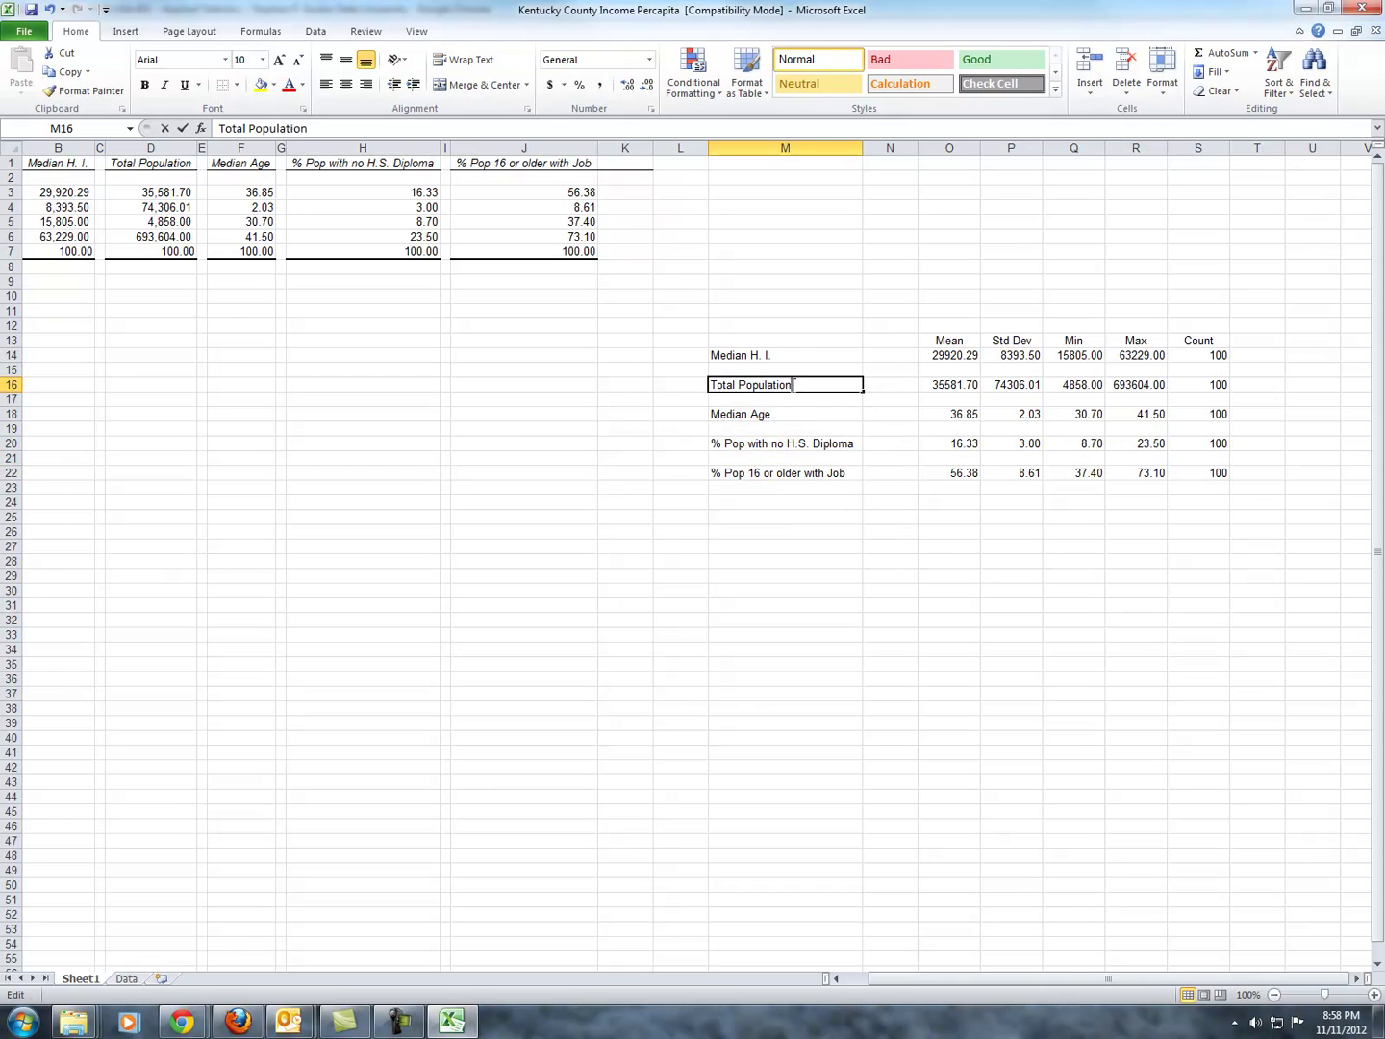
key(BackSpace)
key(BackSpace)
key(BackSpace)
key(BackSpace)
key(BackSpace)
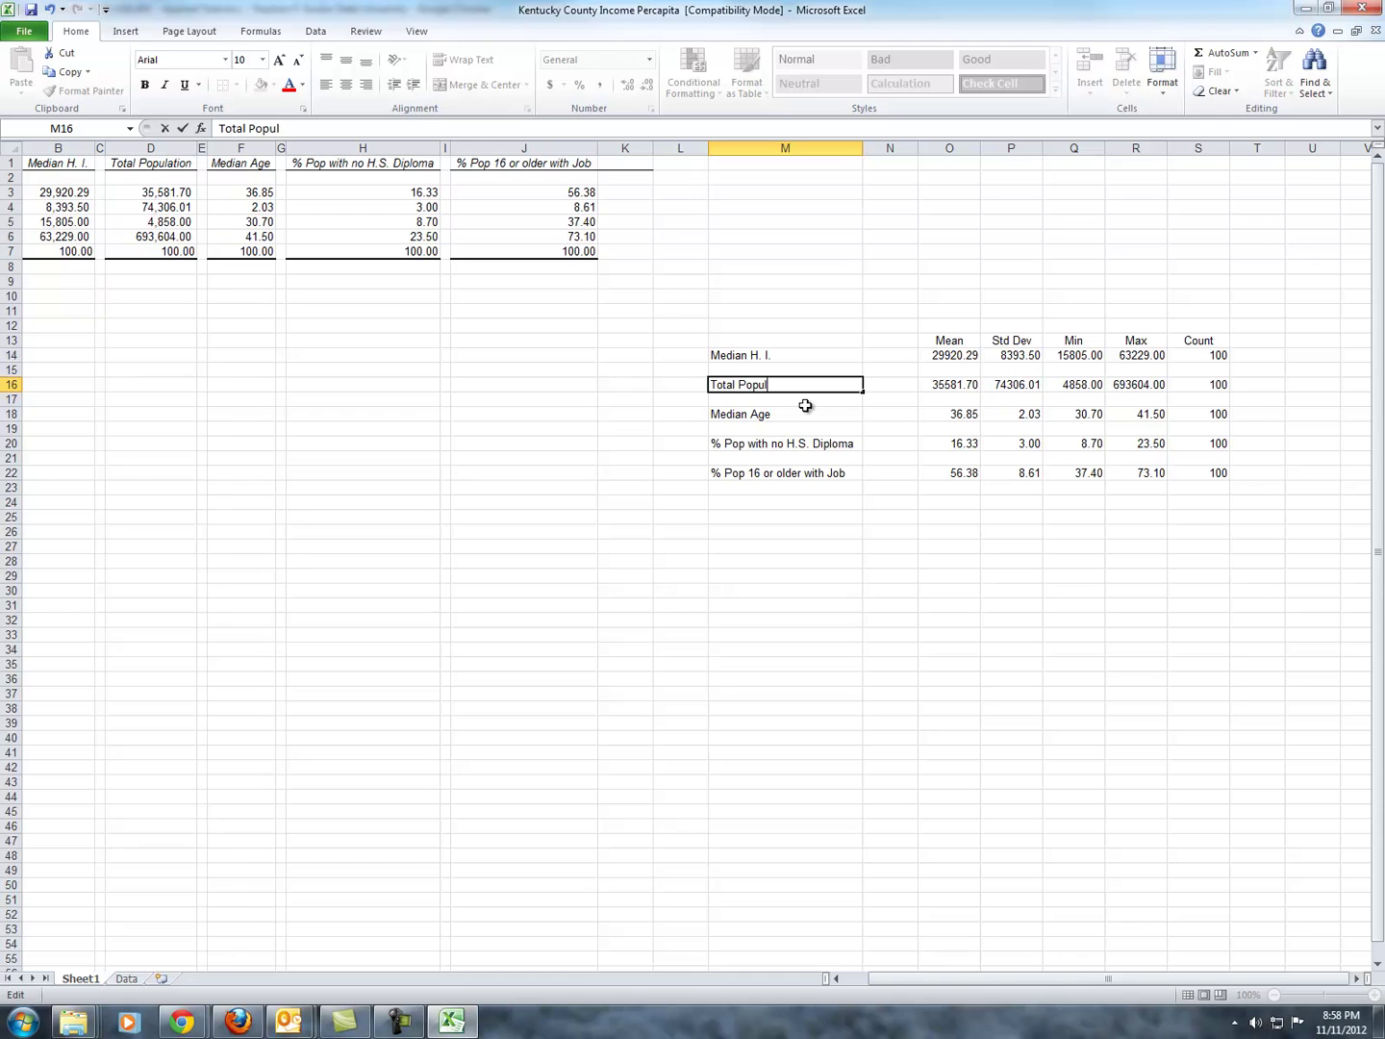
key(Return)
double_click(792, 385)
text(.)
click(784, 414)
Shorten the no H.S. Diploma label to % No H.S. Dip
double_click(774, 414)
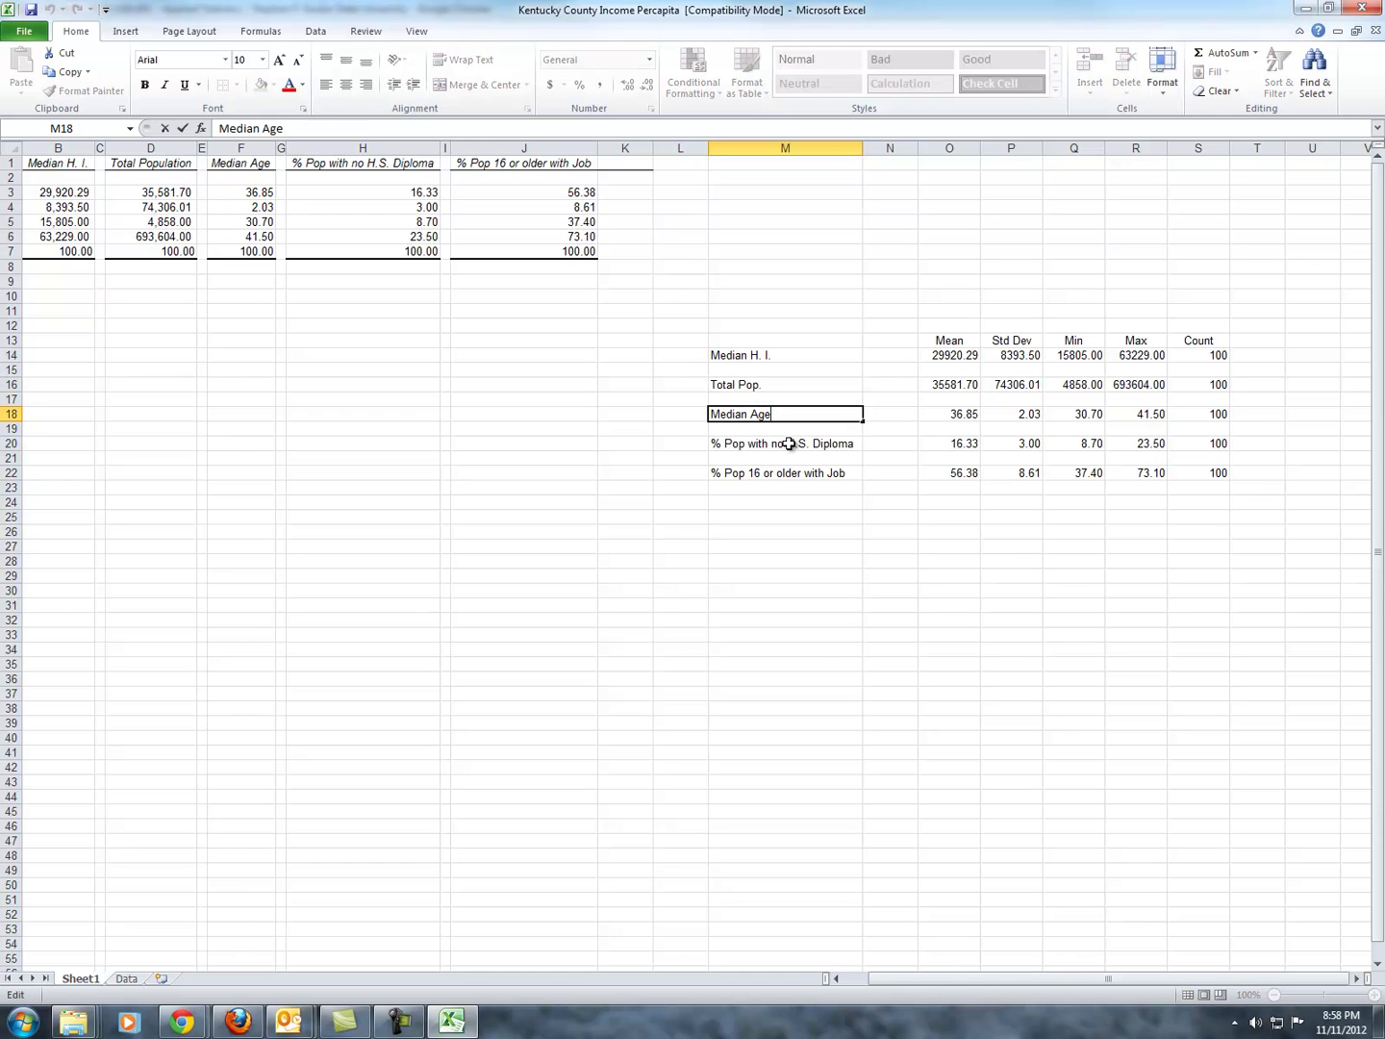
click(794, 442)
double_click(815, 446)
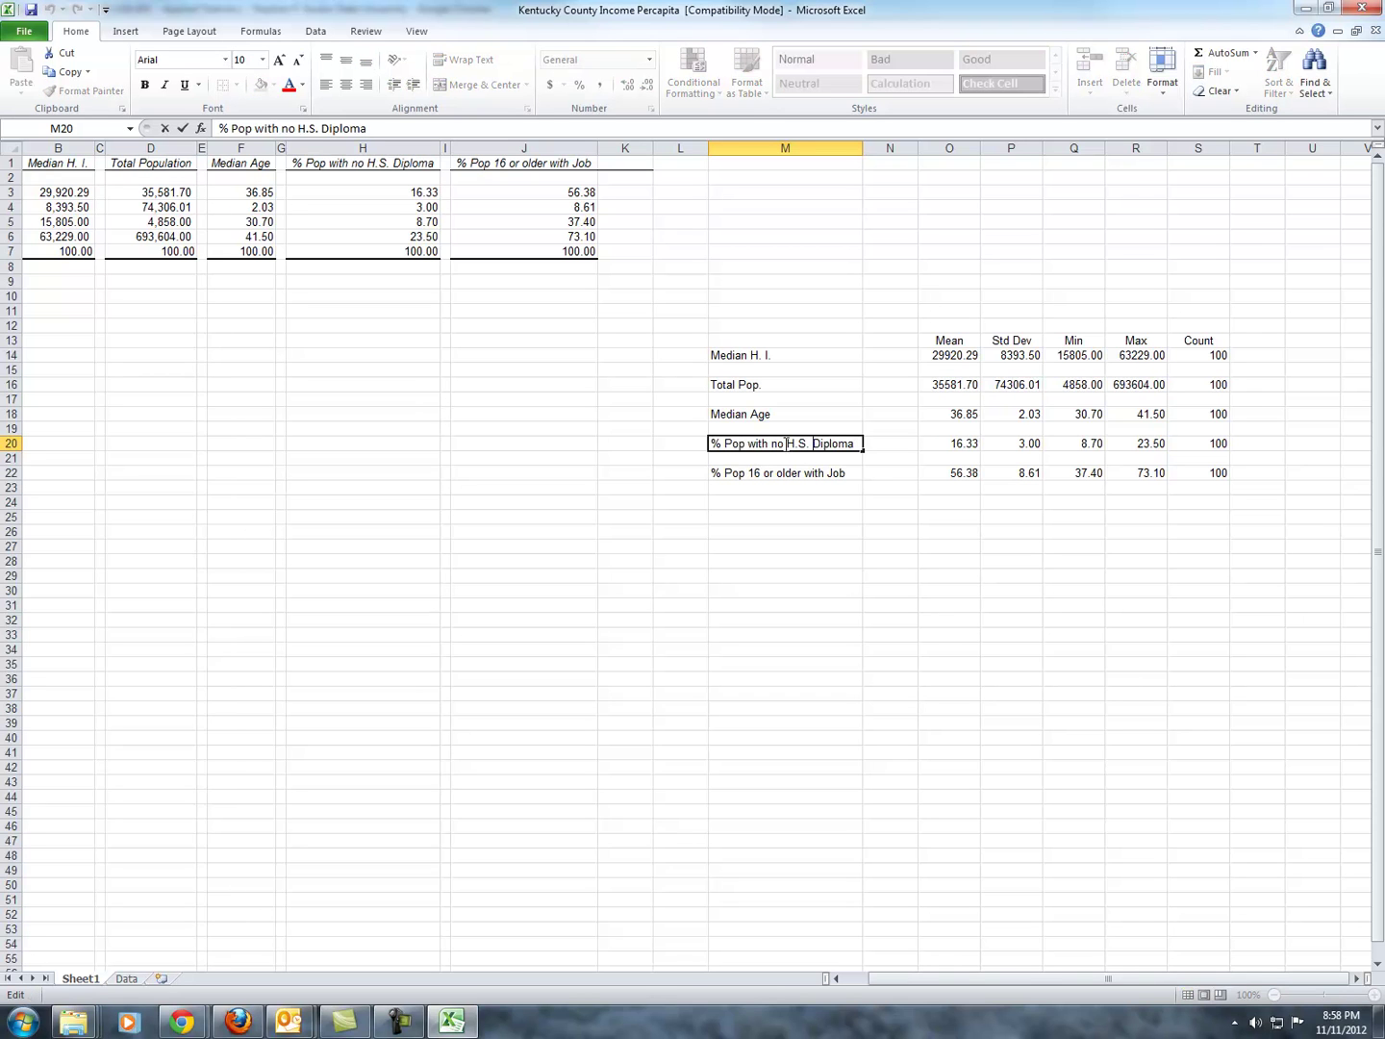
drag(724, 443, 794, 445)
key(BackSpace)
key(BackSpace)
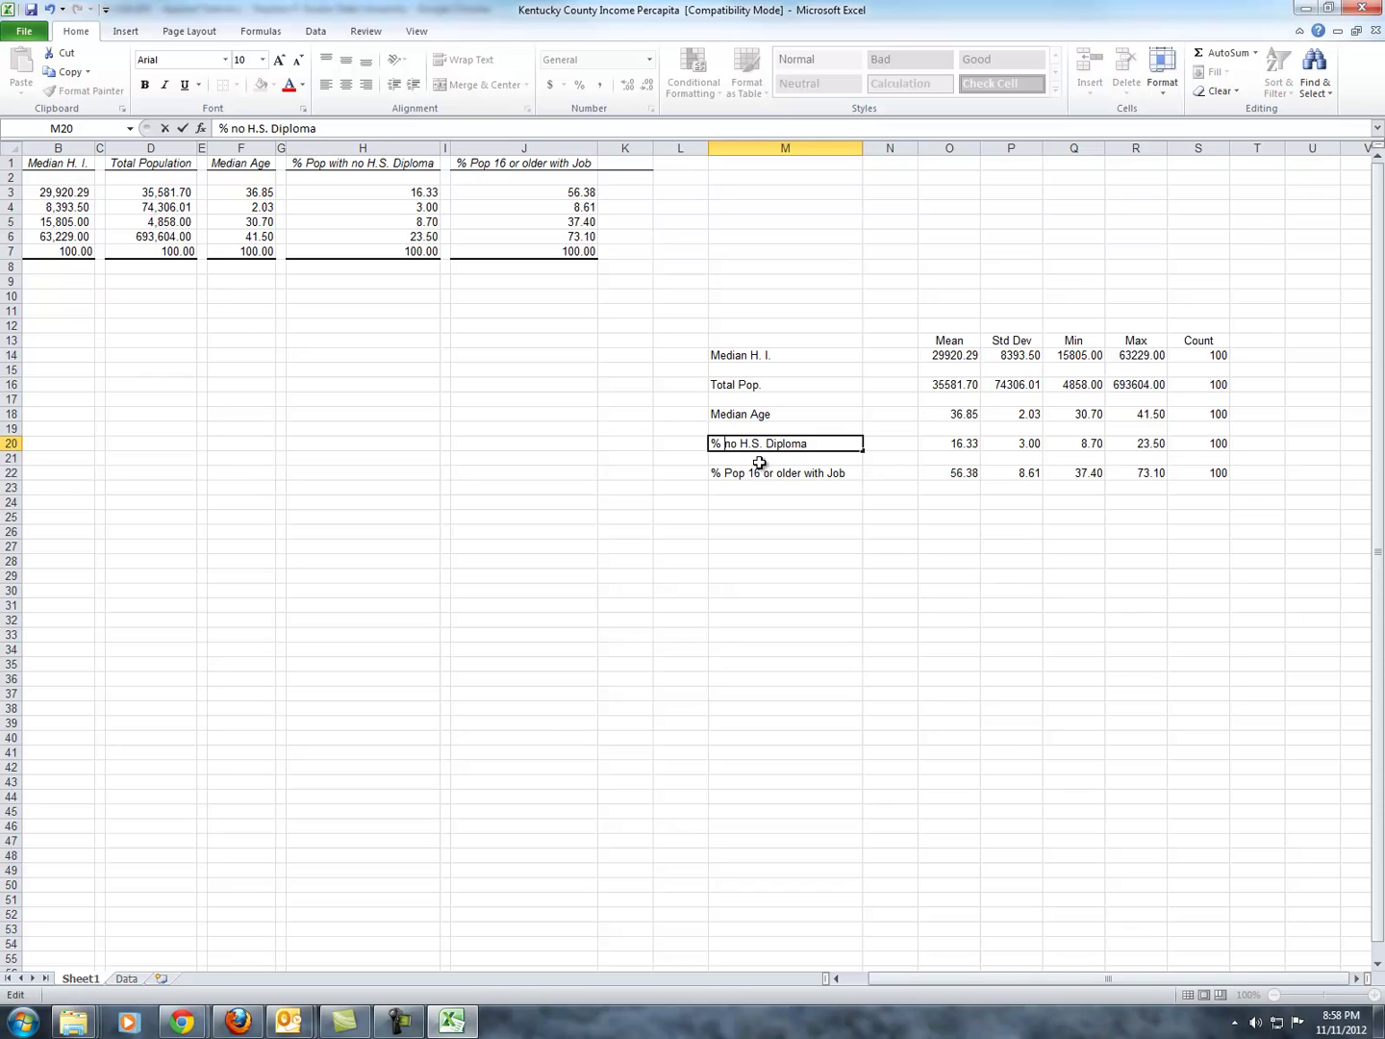
key(Delete)
text(N)
Shorten the job label to % 16 + W/ Job
double_click(736, 472)
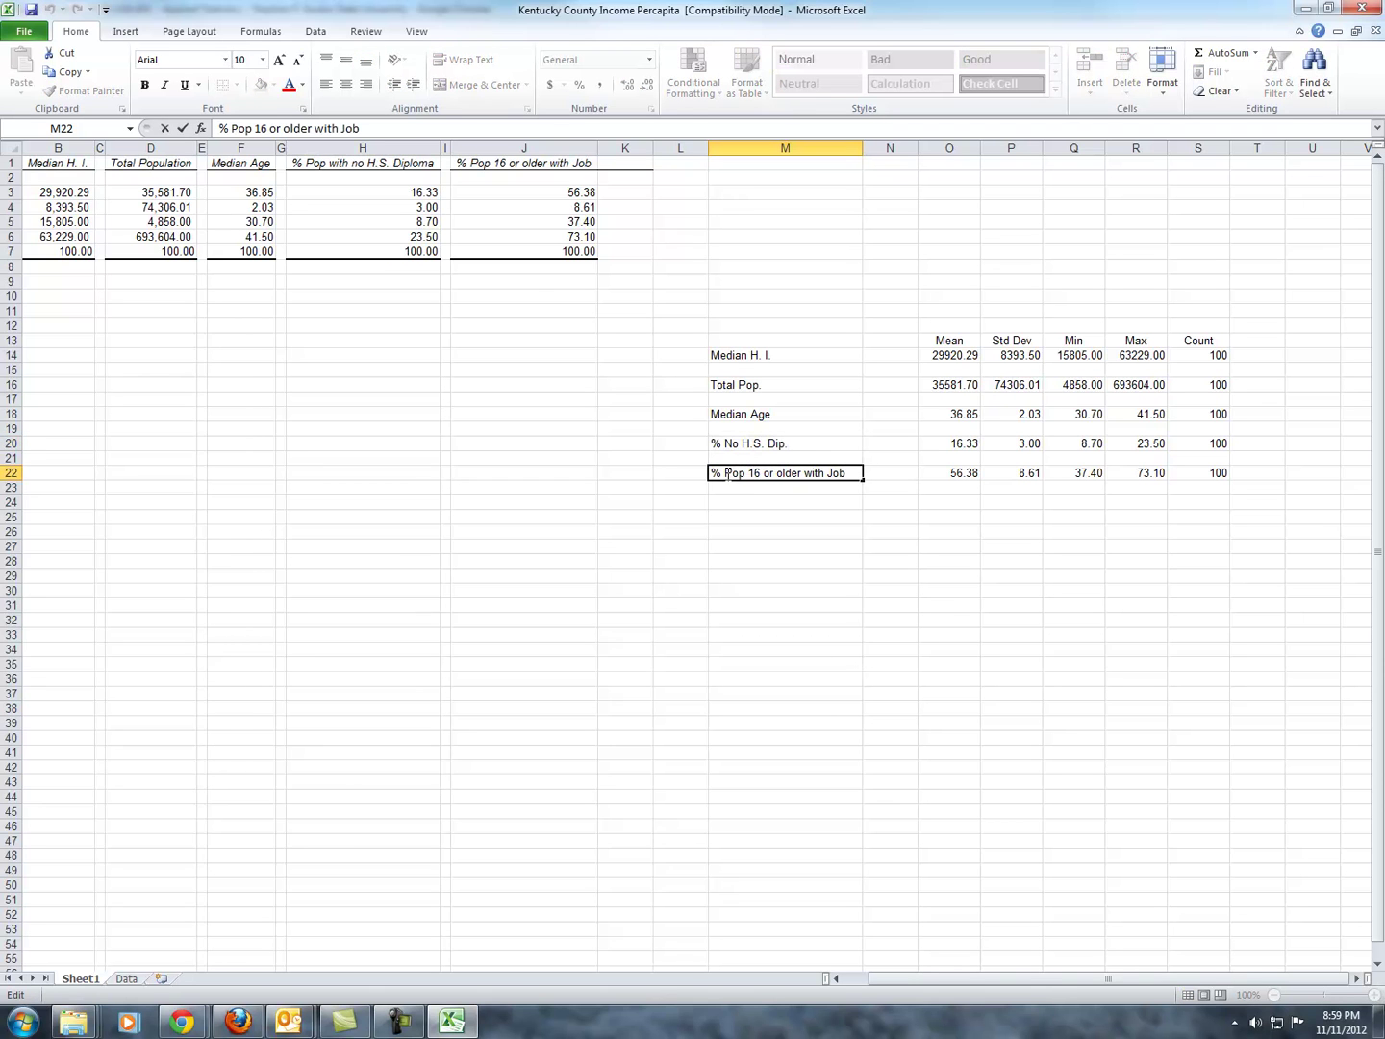
drag(727, 472, 766, 471)
key(BackSpace)
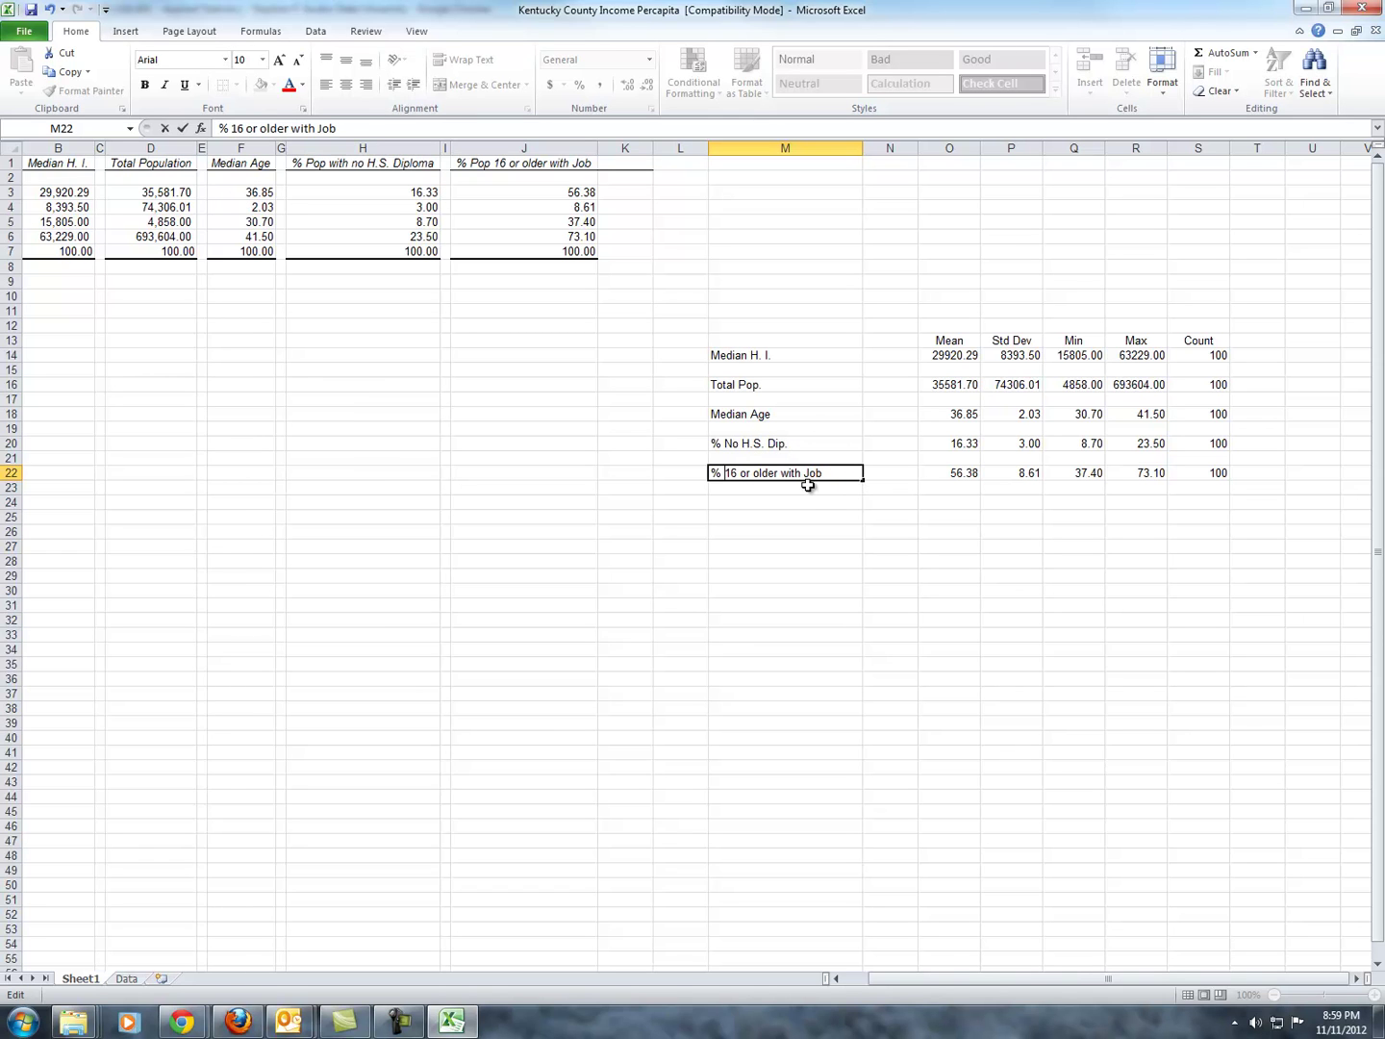
key(Delete)
text(O)
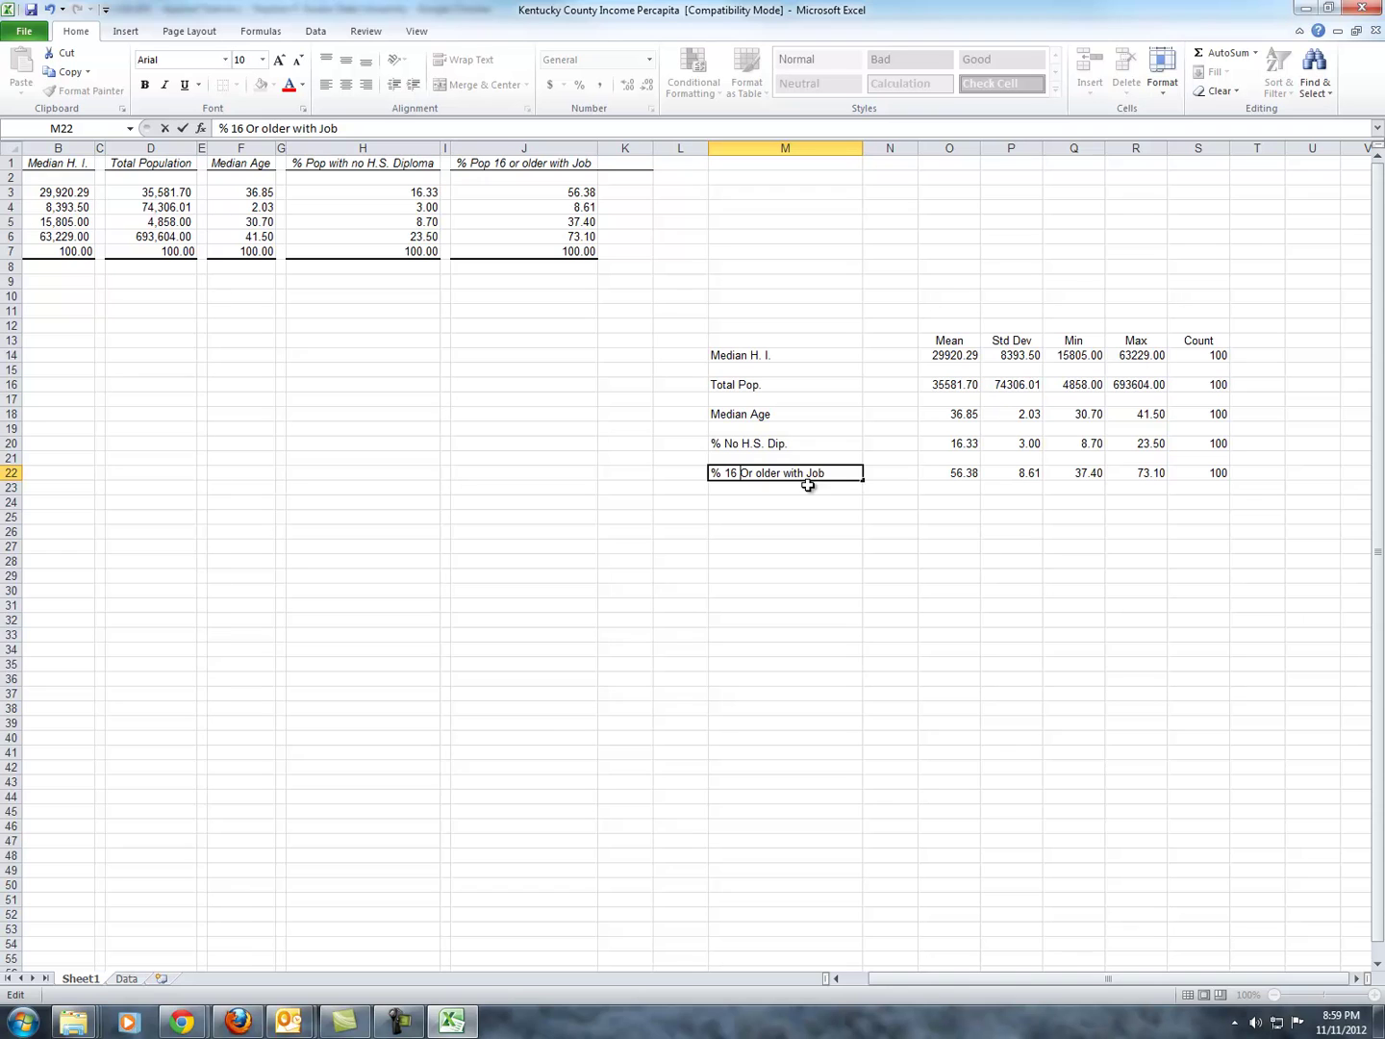
key(Delete)
key(Delete)
key(Delete)
key(Delete)
key(Delete)
key(Delete)
key(Delete)
key(Delete)
key(Delete)
key(Delete)
key(Delete)
key(Delete)
key(Delete)
text(+ W)
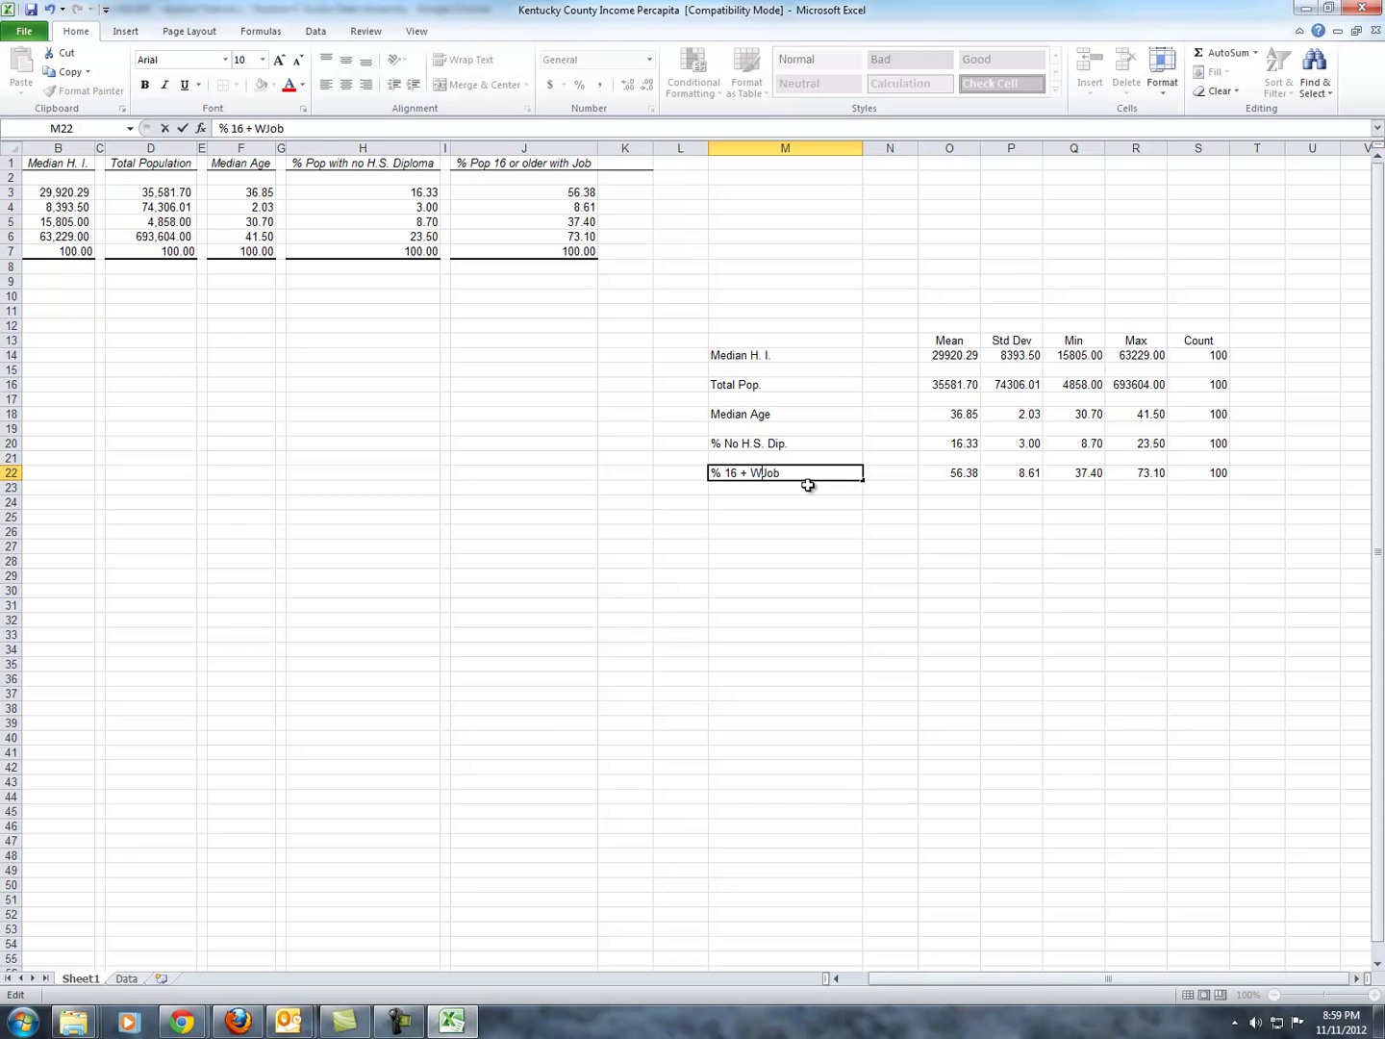
text(/)
click(806, 501)
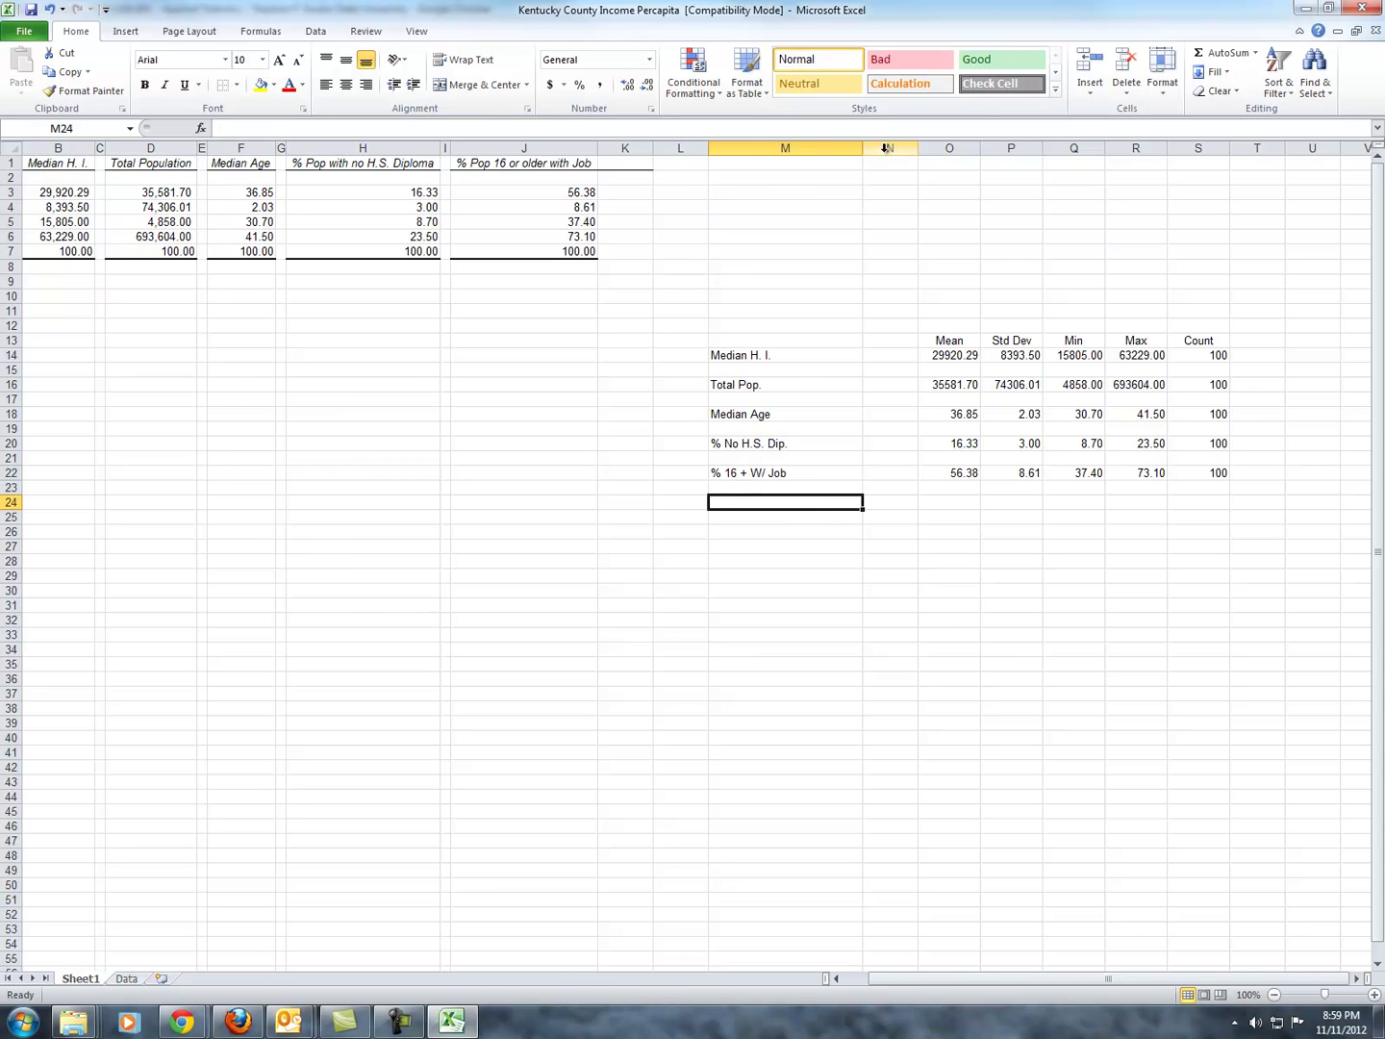
Narrow the label column M
drag(860, 148, 791, 147)
click(817, 485)
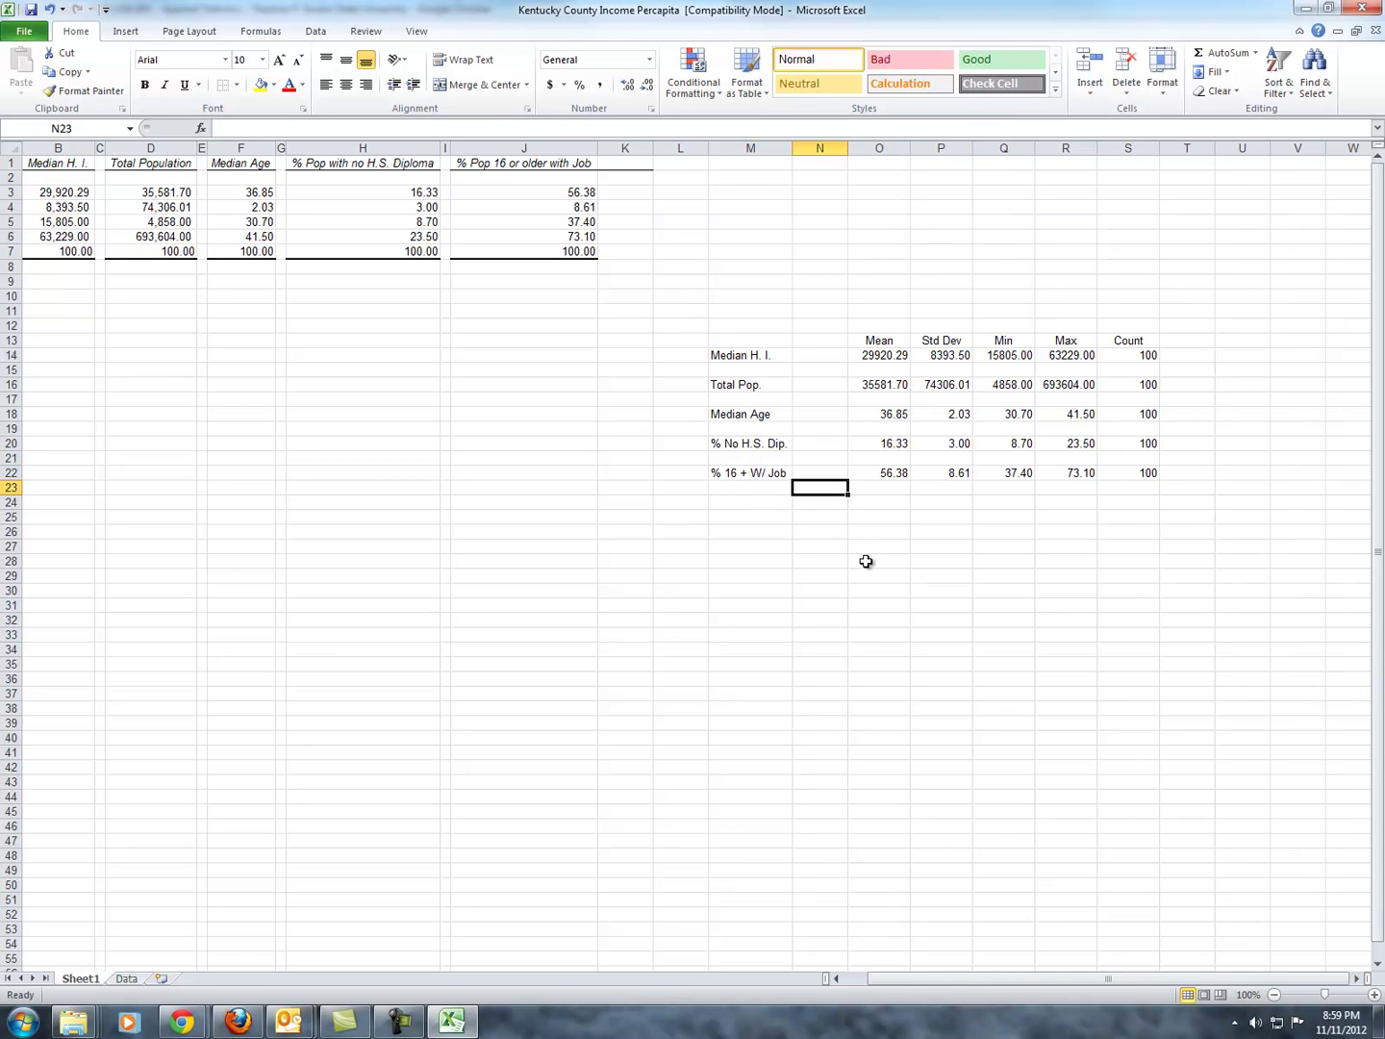
click(865, 560)
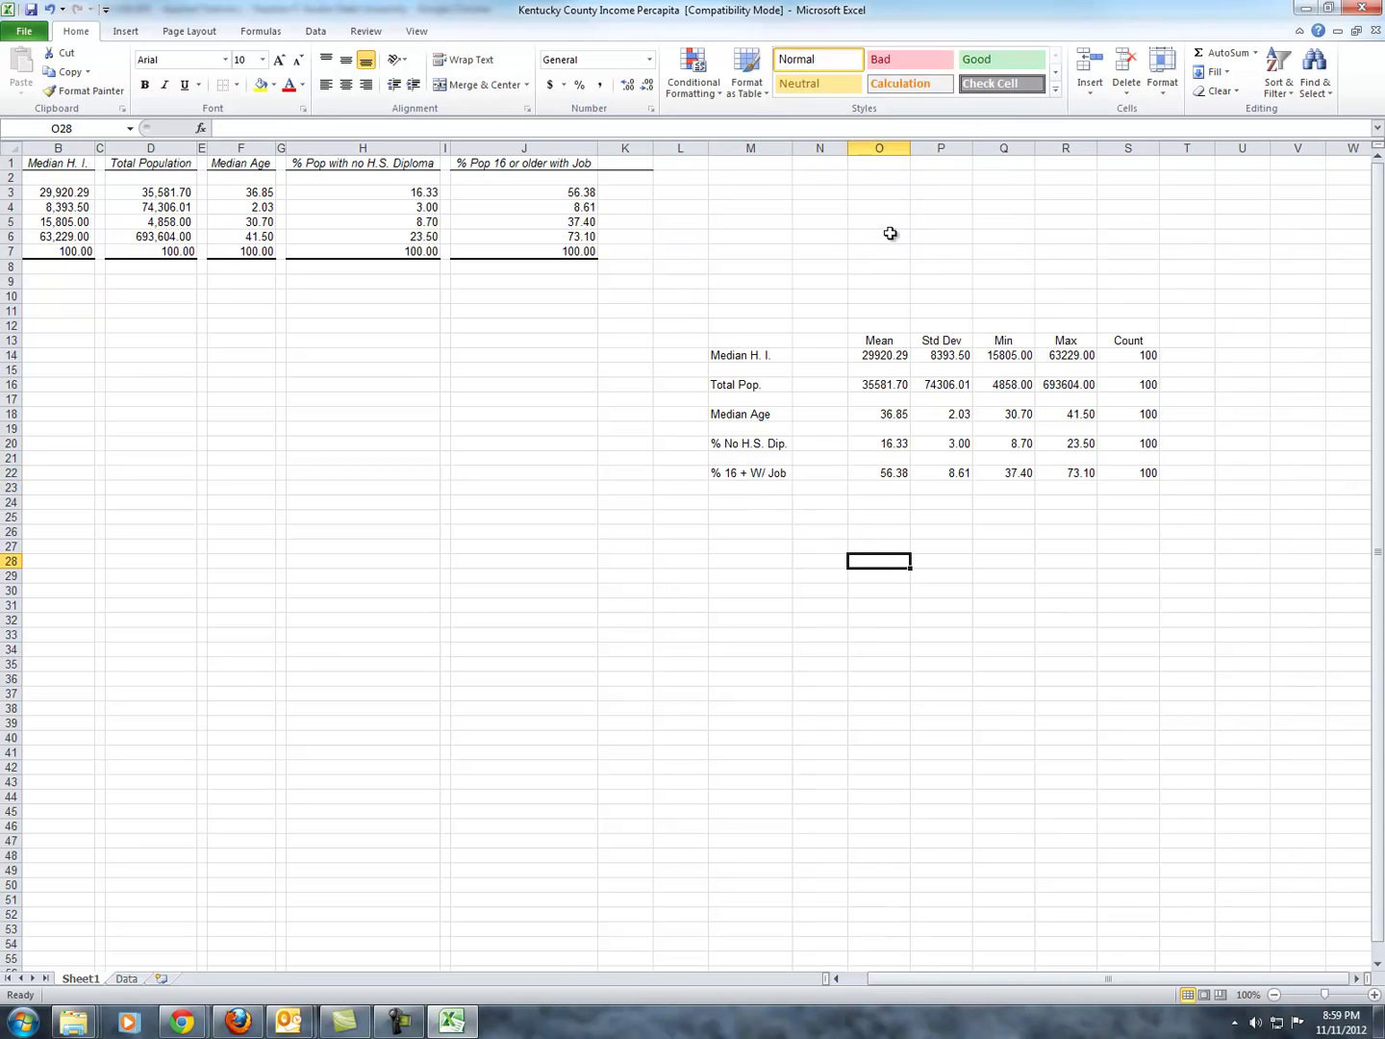
Insert blank columns before Count, Max, Min and Std Dev (at S, R, Q, P)
right_click(1135, 148)
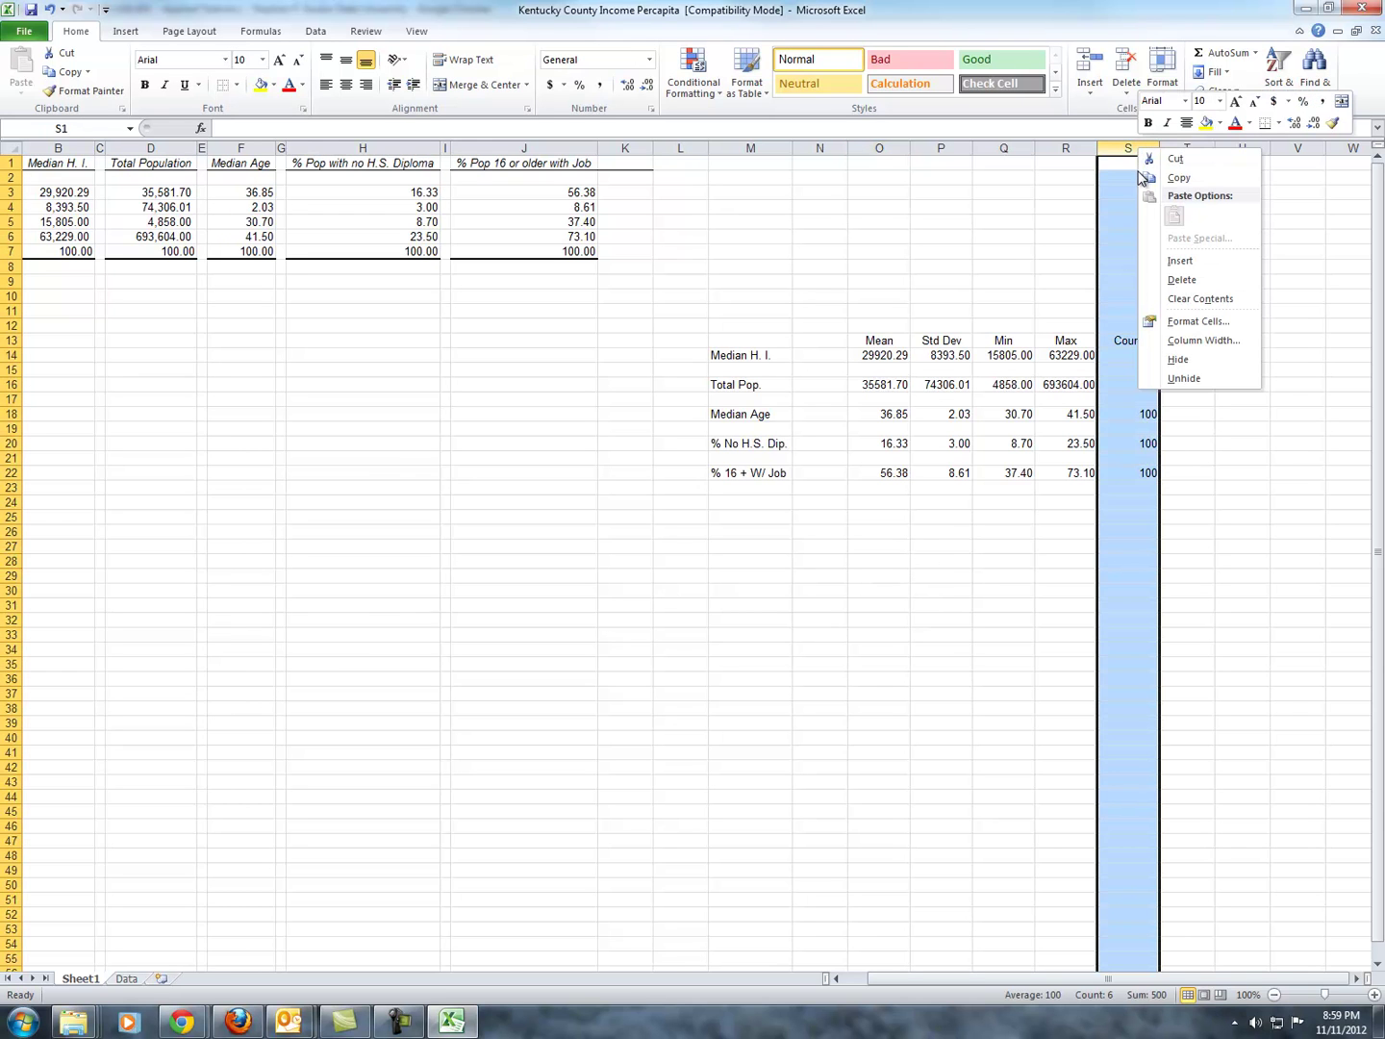
key(i)
right_click(1065, 149)
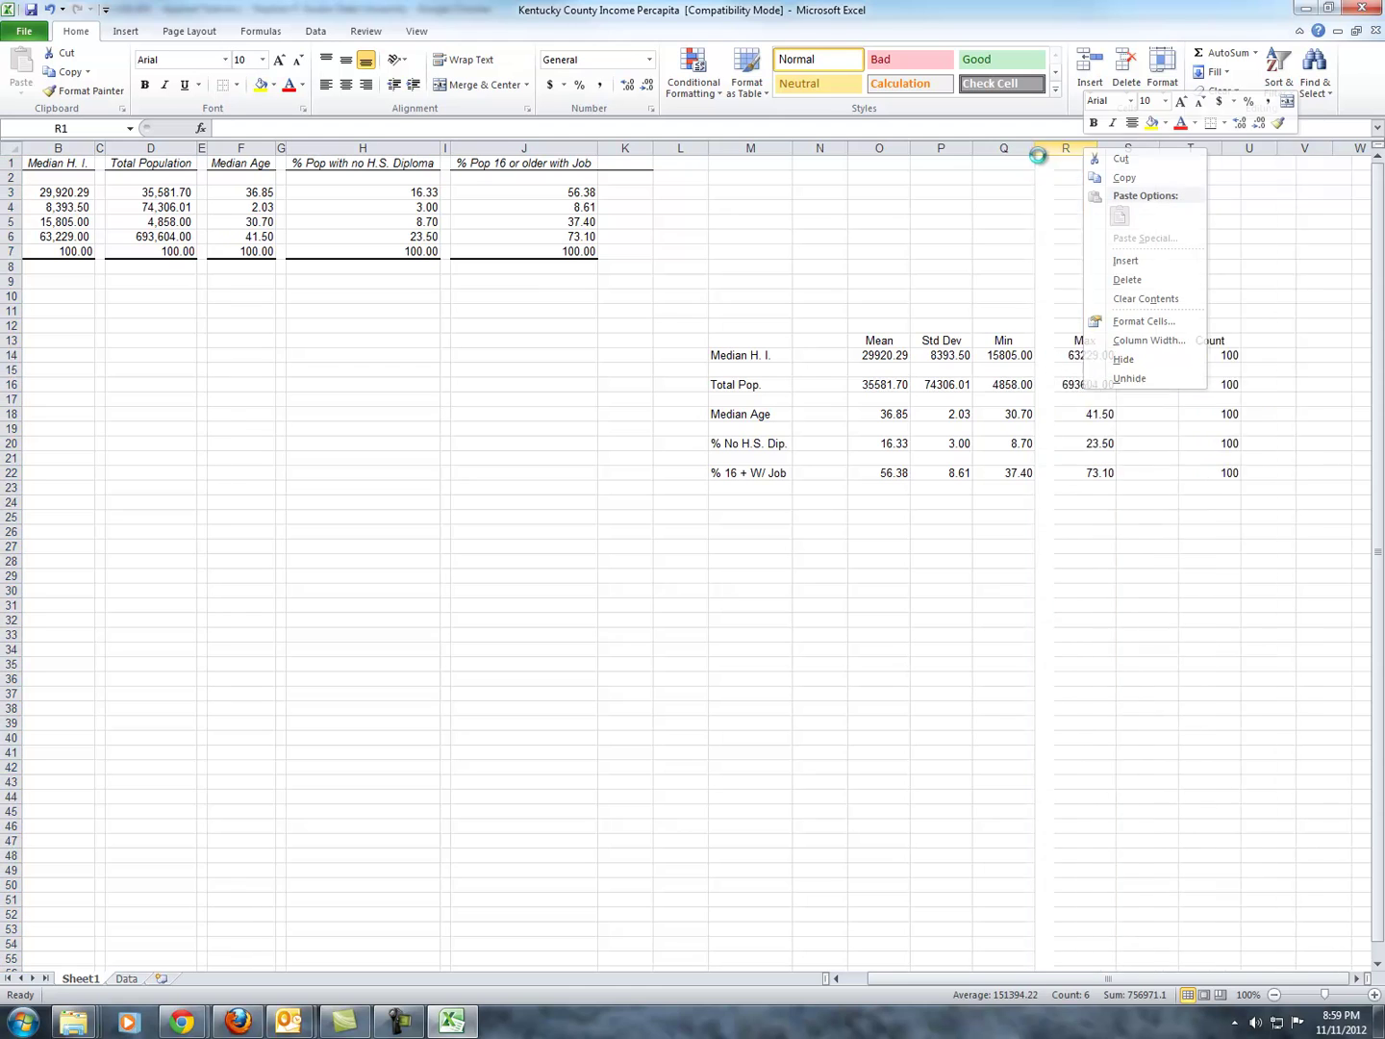
key(i)
right_click(1026, 152)
key(i)
right_click(961, 151)
key(i)
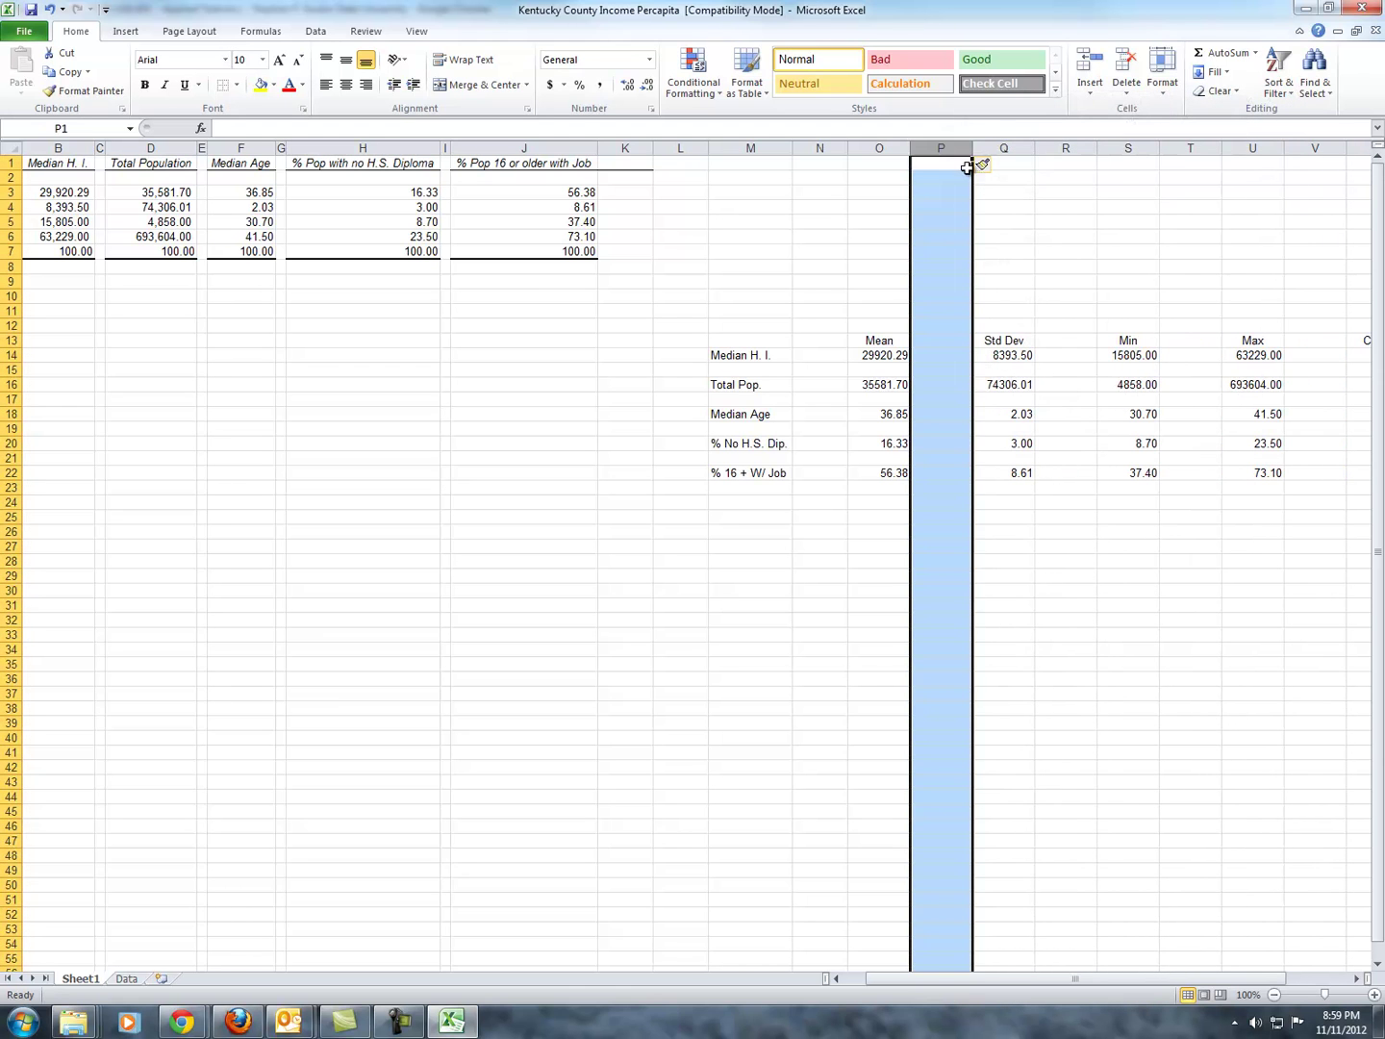
Narrow spacer columns P, R, T and V together
ctrl+click(1064, 147)
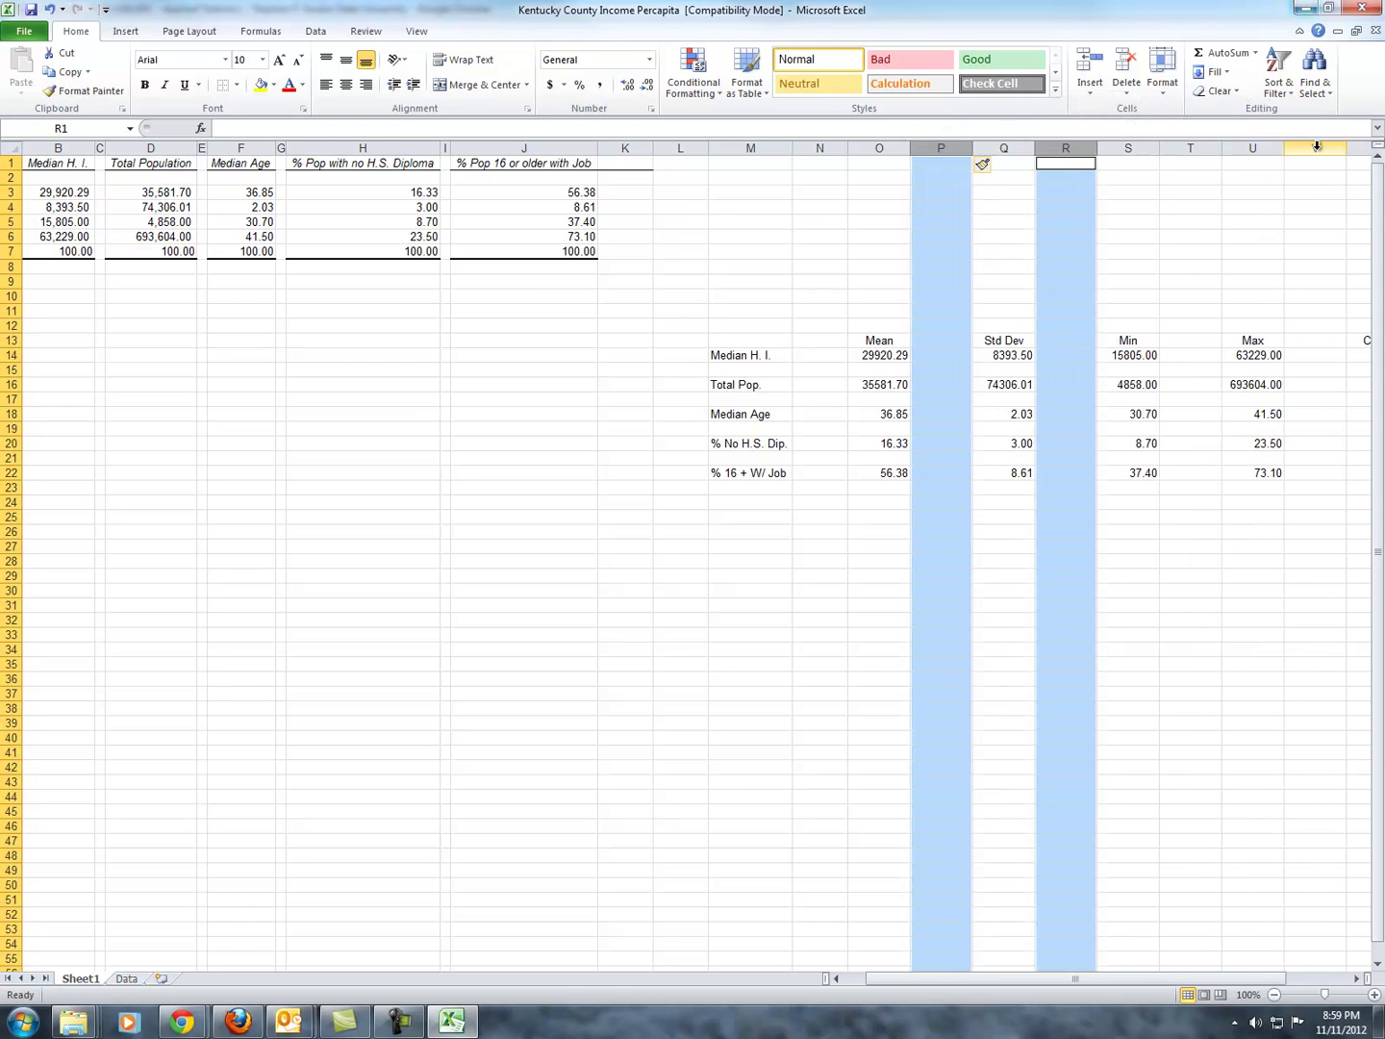
ctrl+click(1190, 147)
ctrl+click(1315, 147)
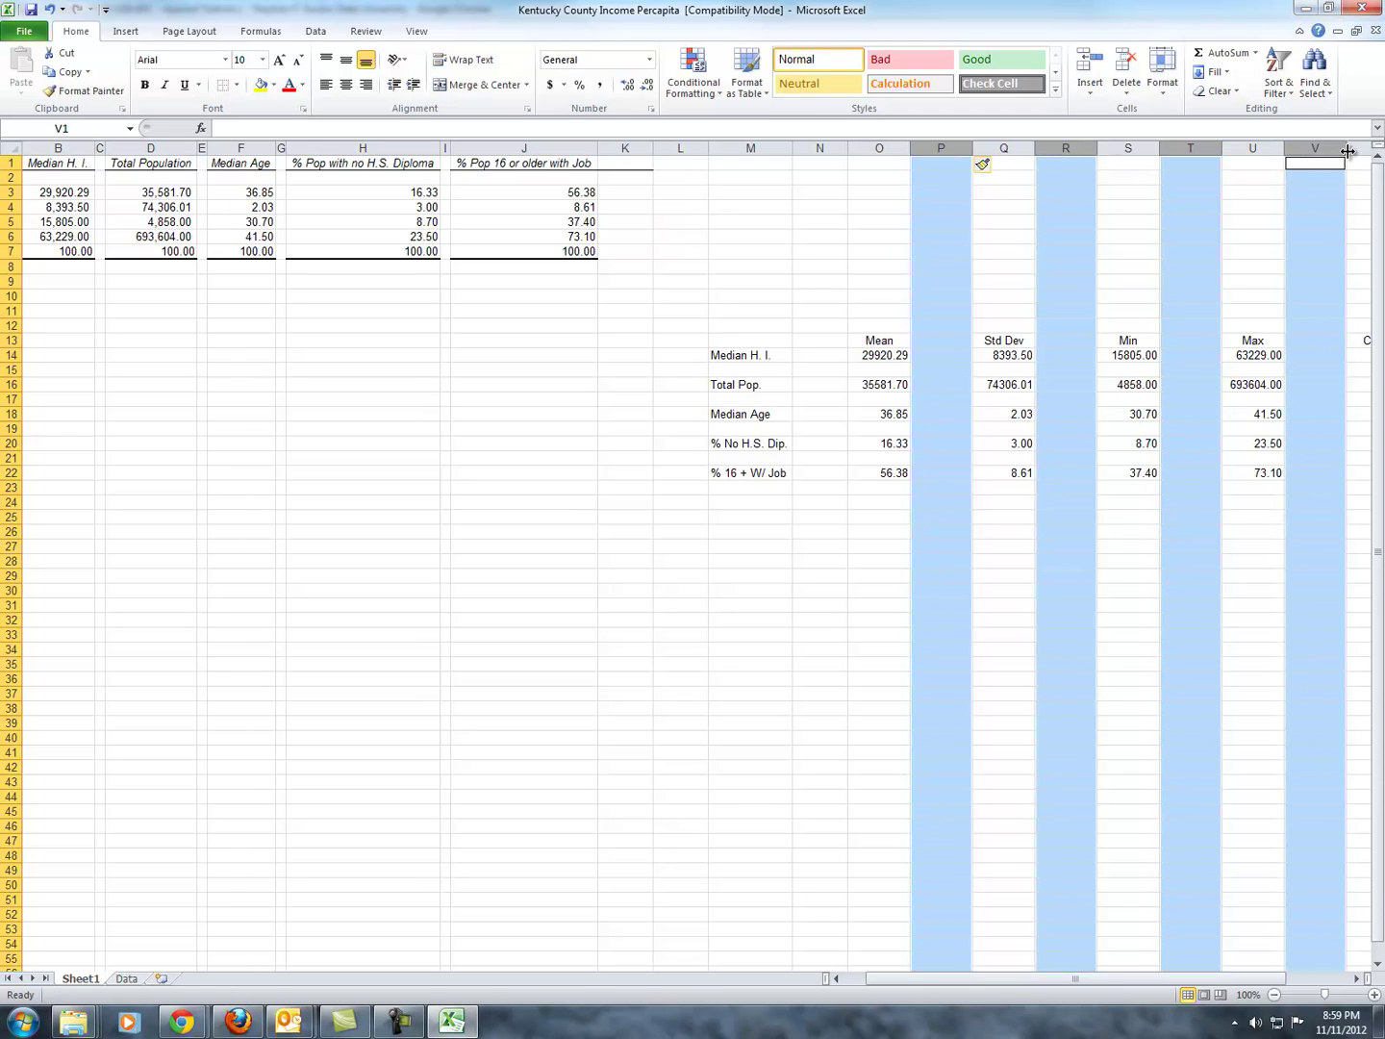
drag(1346, 148, 1296, 151)
Give the Mean, Std Dev, Min, Max and Count headings a bottom border
click(1215, 592)
click(908, 341)
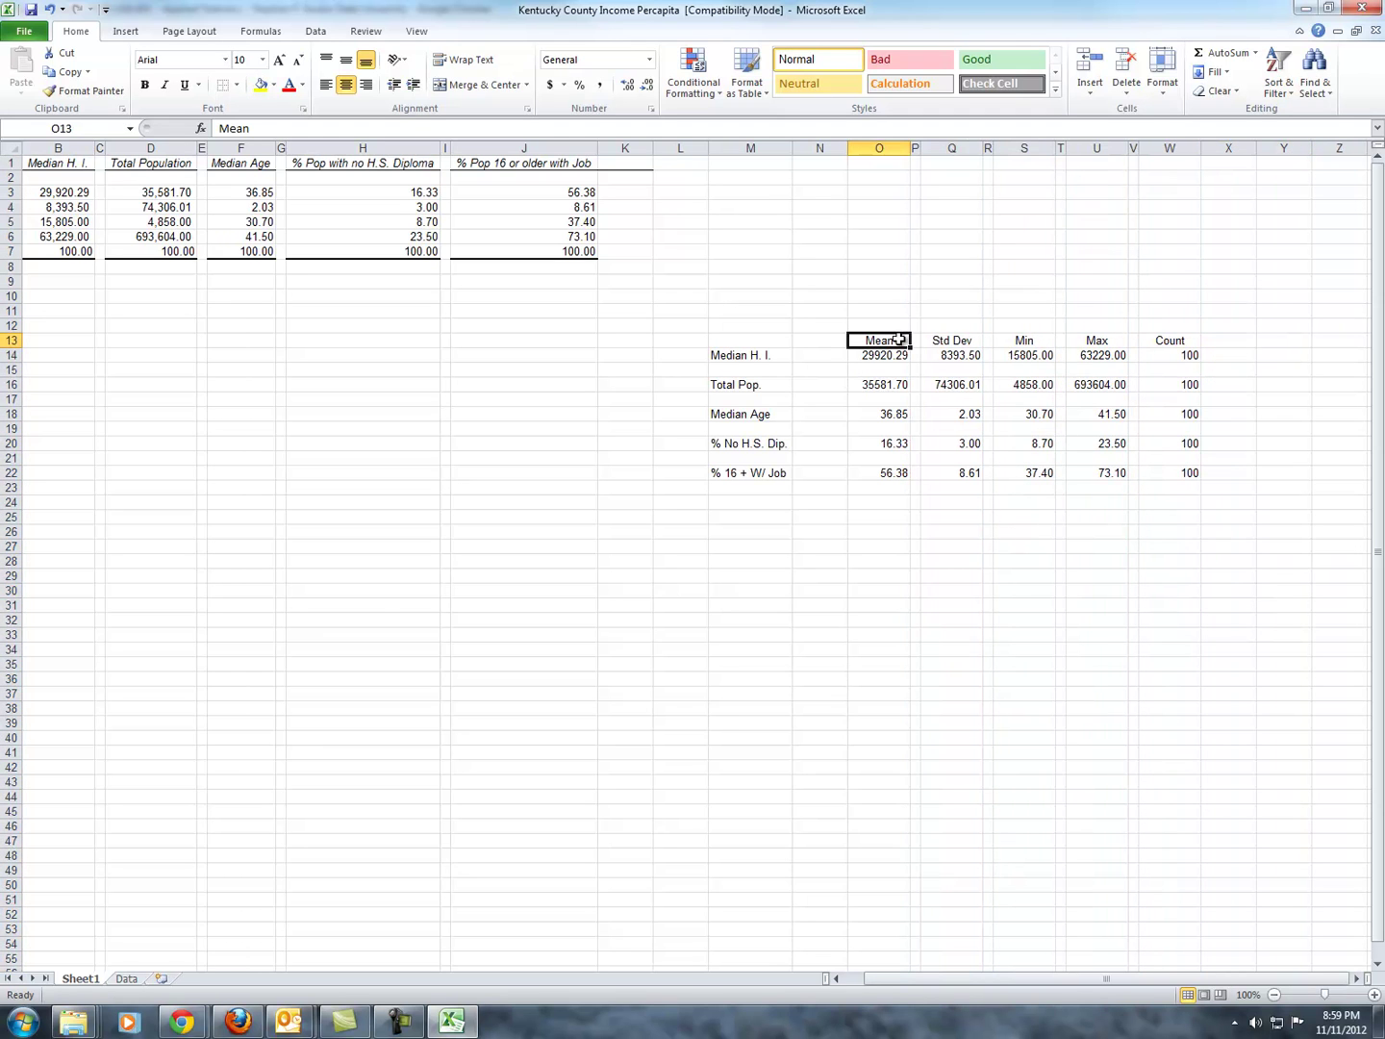
ctrl+click(948, 342)
ctrl+click(1006, 341)
ctrl+click(1111, 341)
ctrl+click(1168, 341)
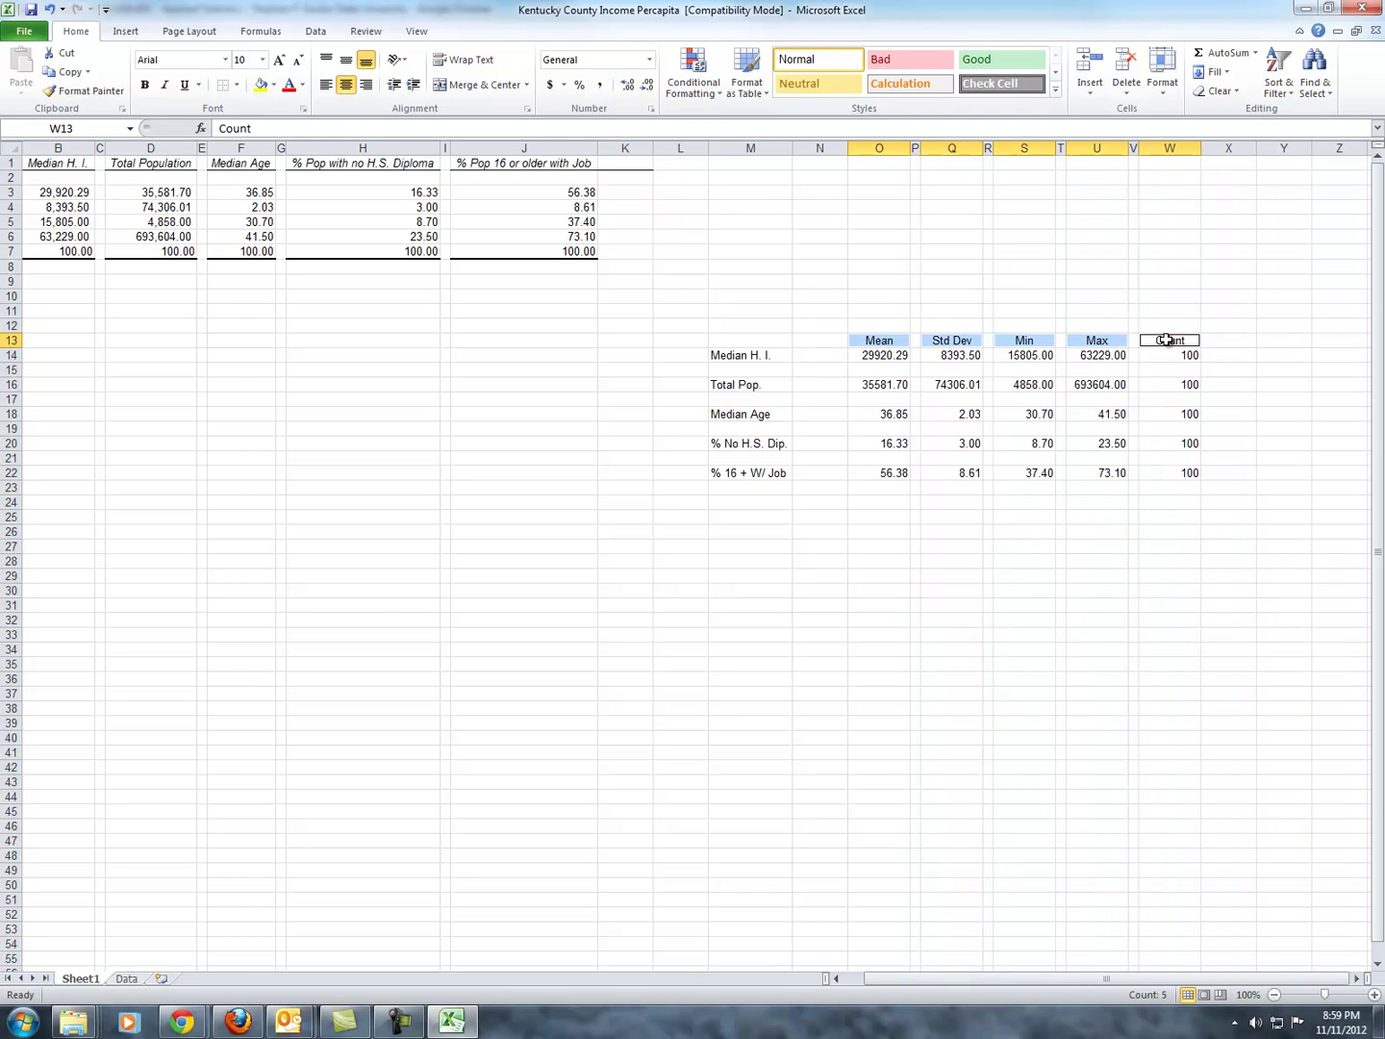
click(237, 84)
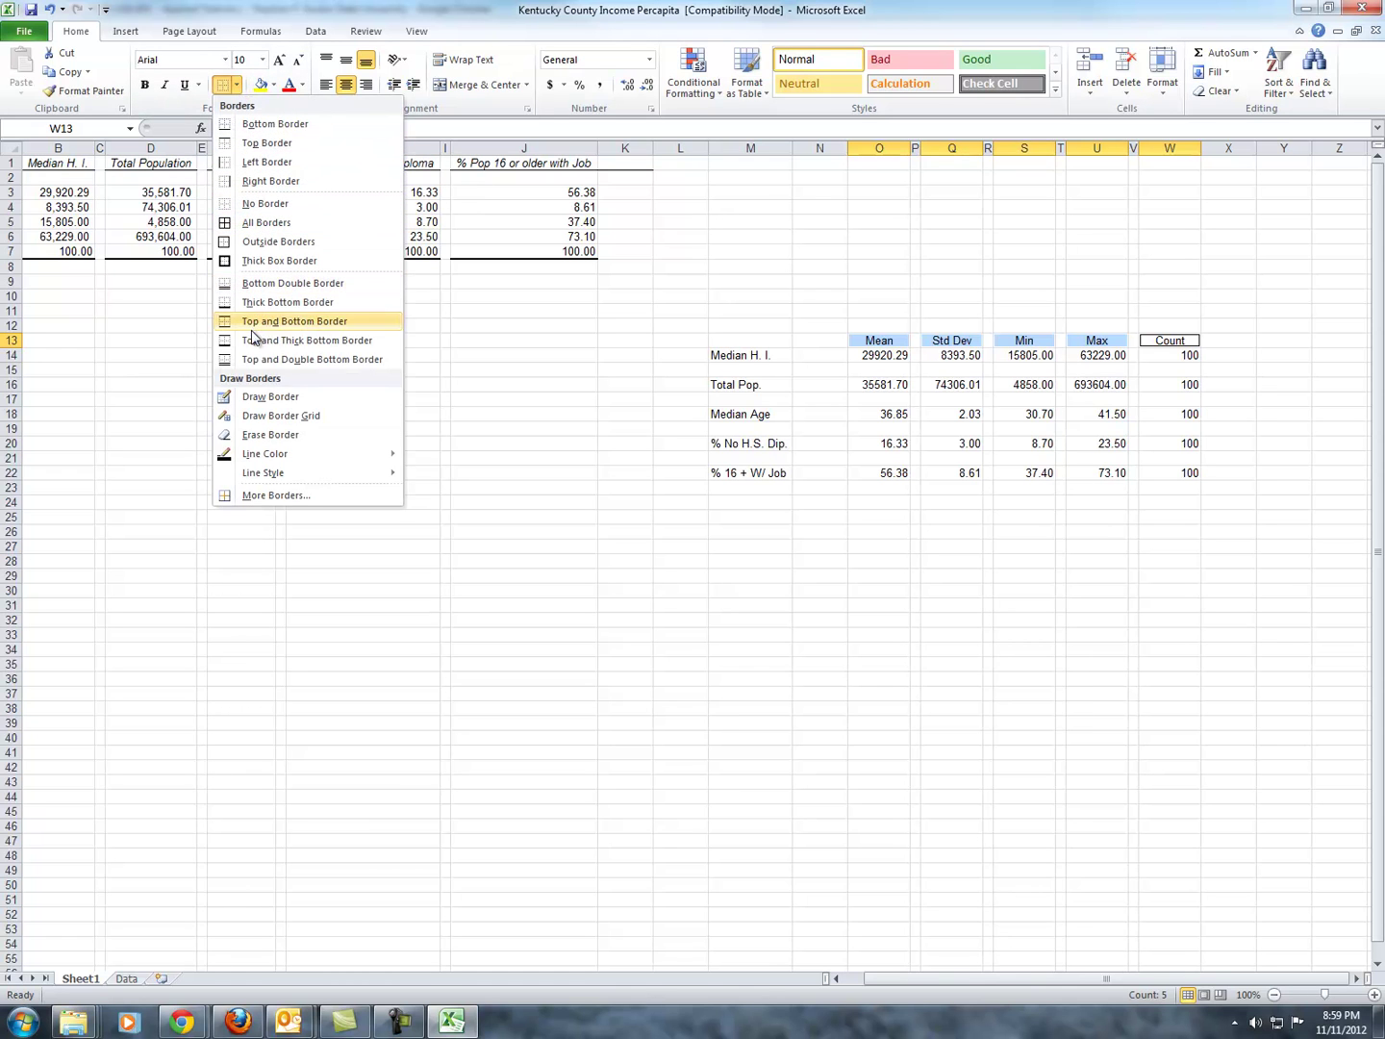
click(255, 129)
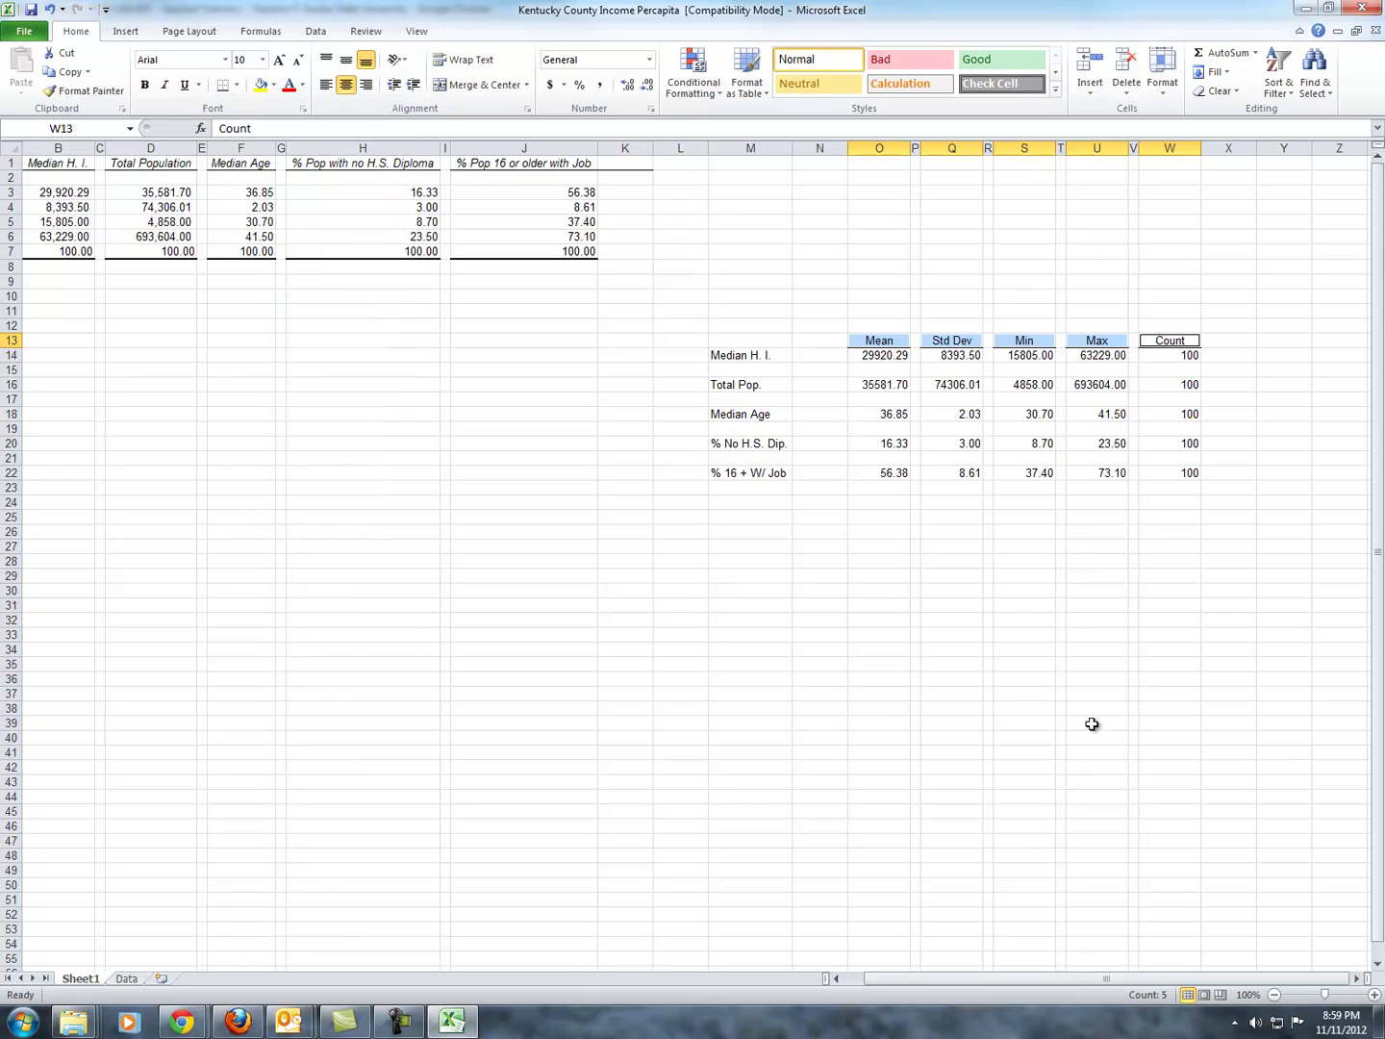
Select the row labels M14:M22 to move them into column N
click(1096, 605)
click(865, 535)
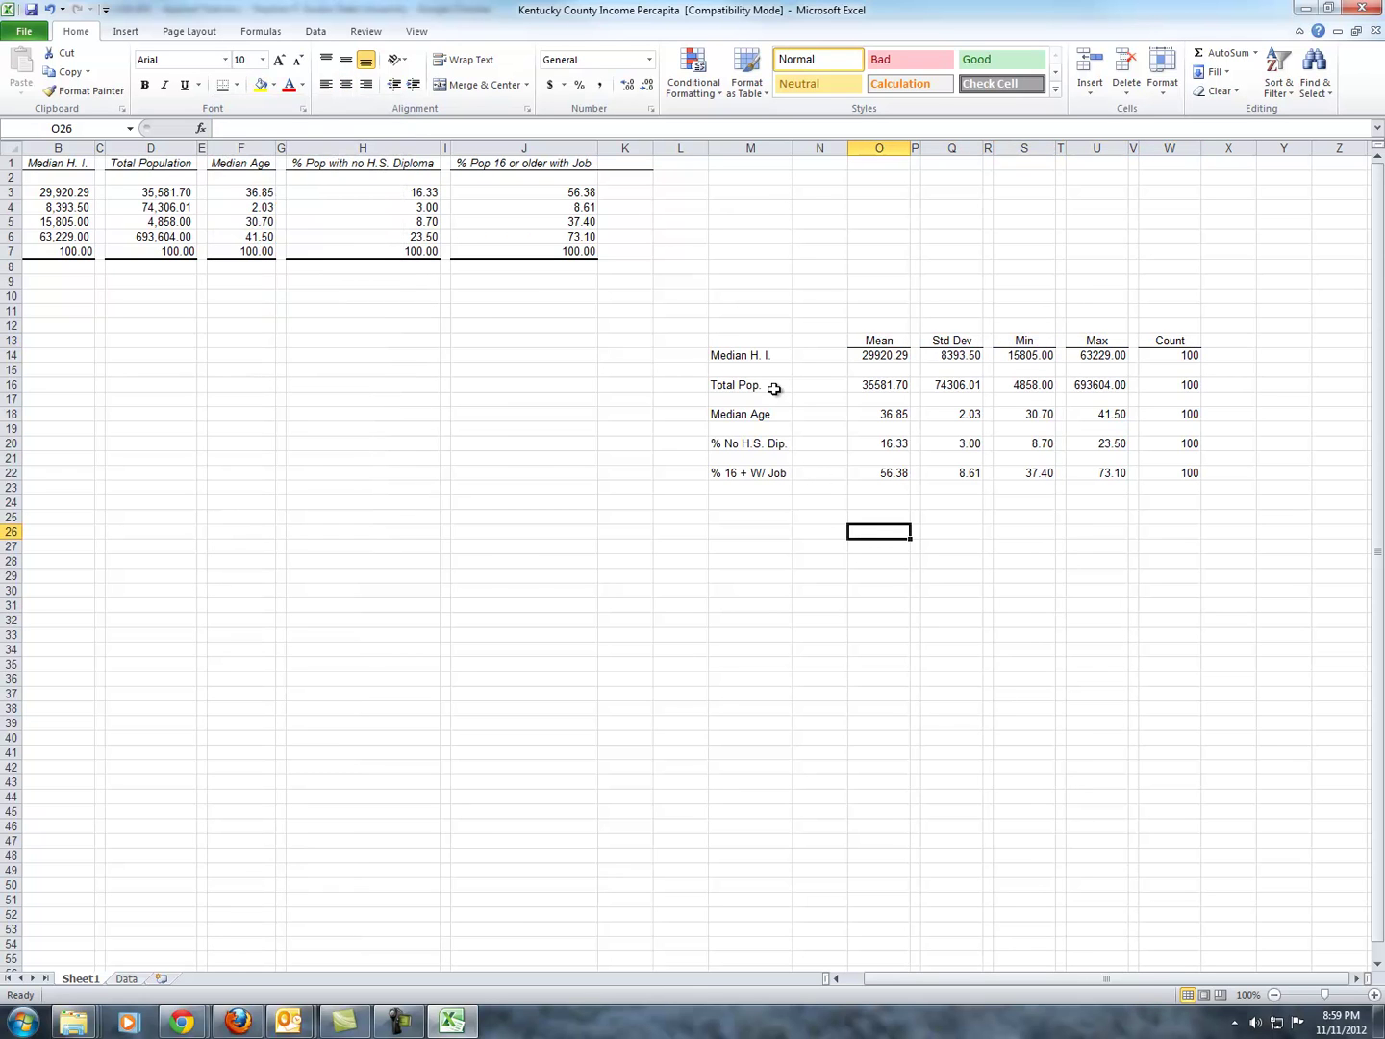
drag(779, 356, 810, 461)
Autofit column N and centre the row labels
double_click(847, 148)
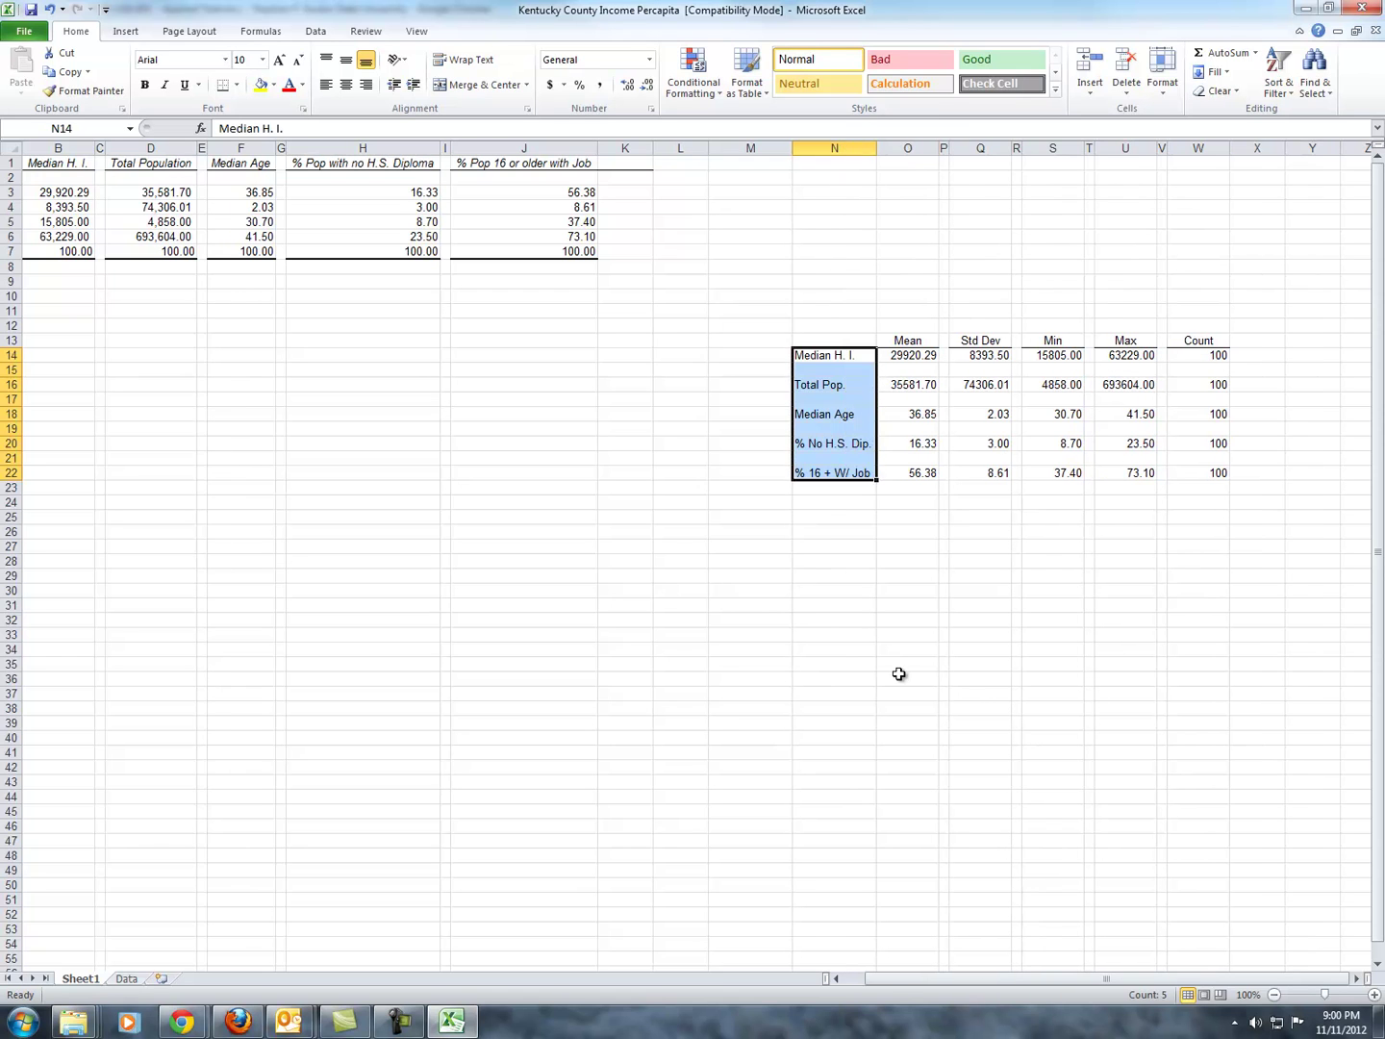
click(1056, 575)
drag(827, 359, 855, 475)
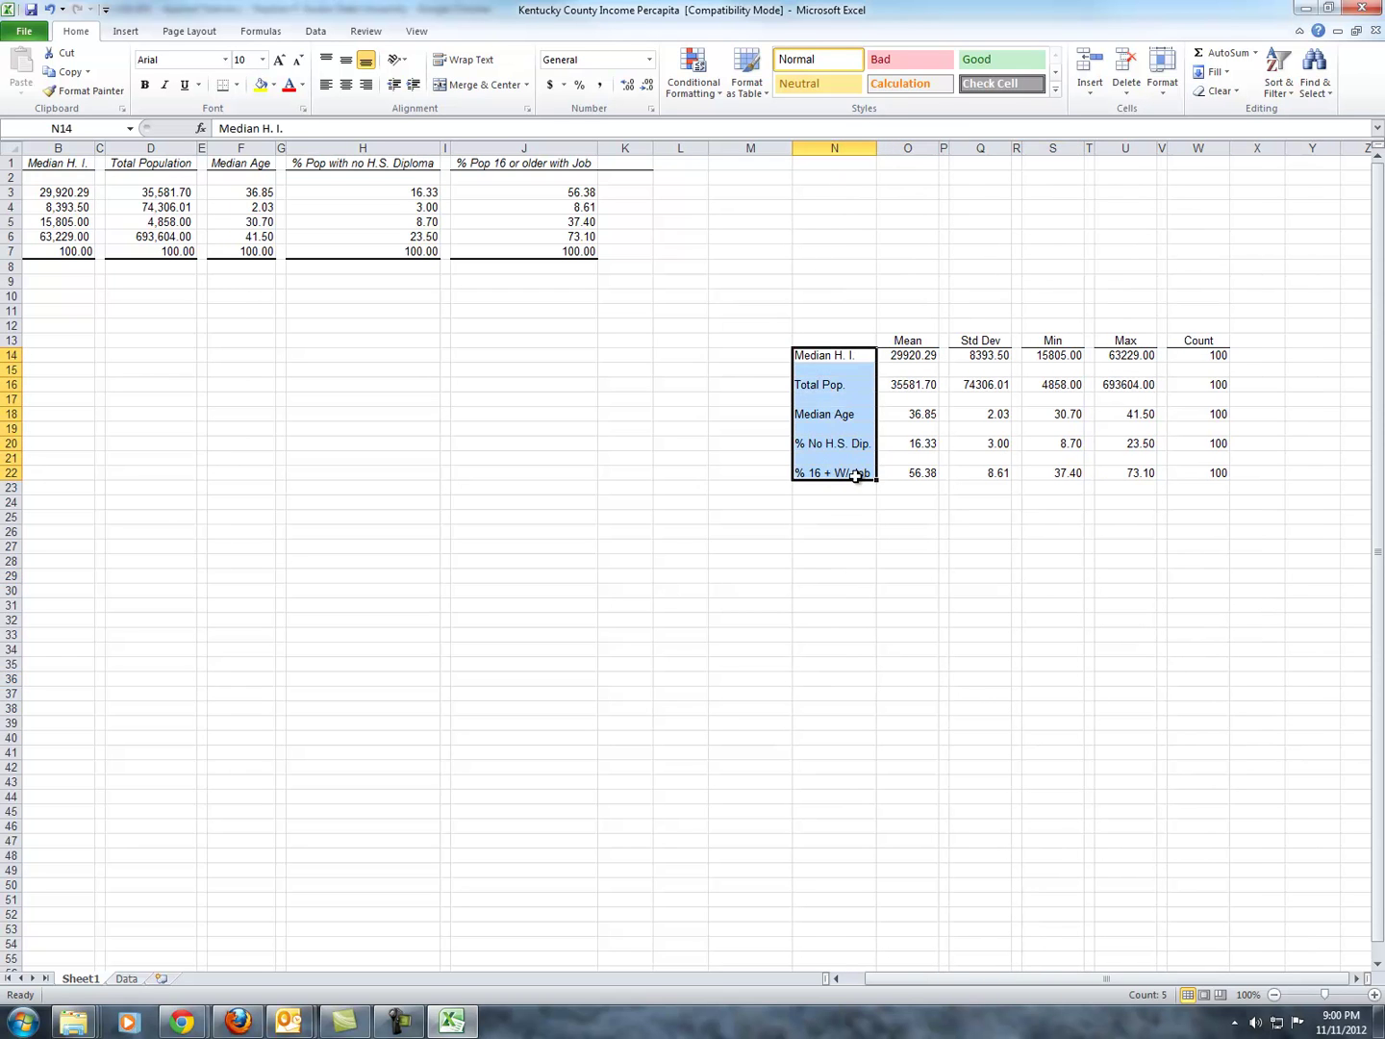
click(346, 85)
click(943, 619)
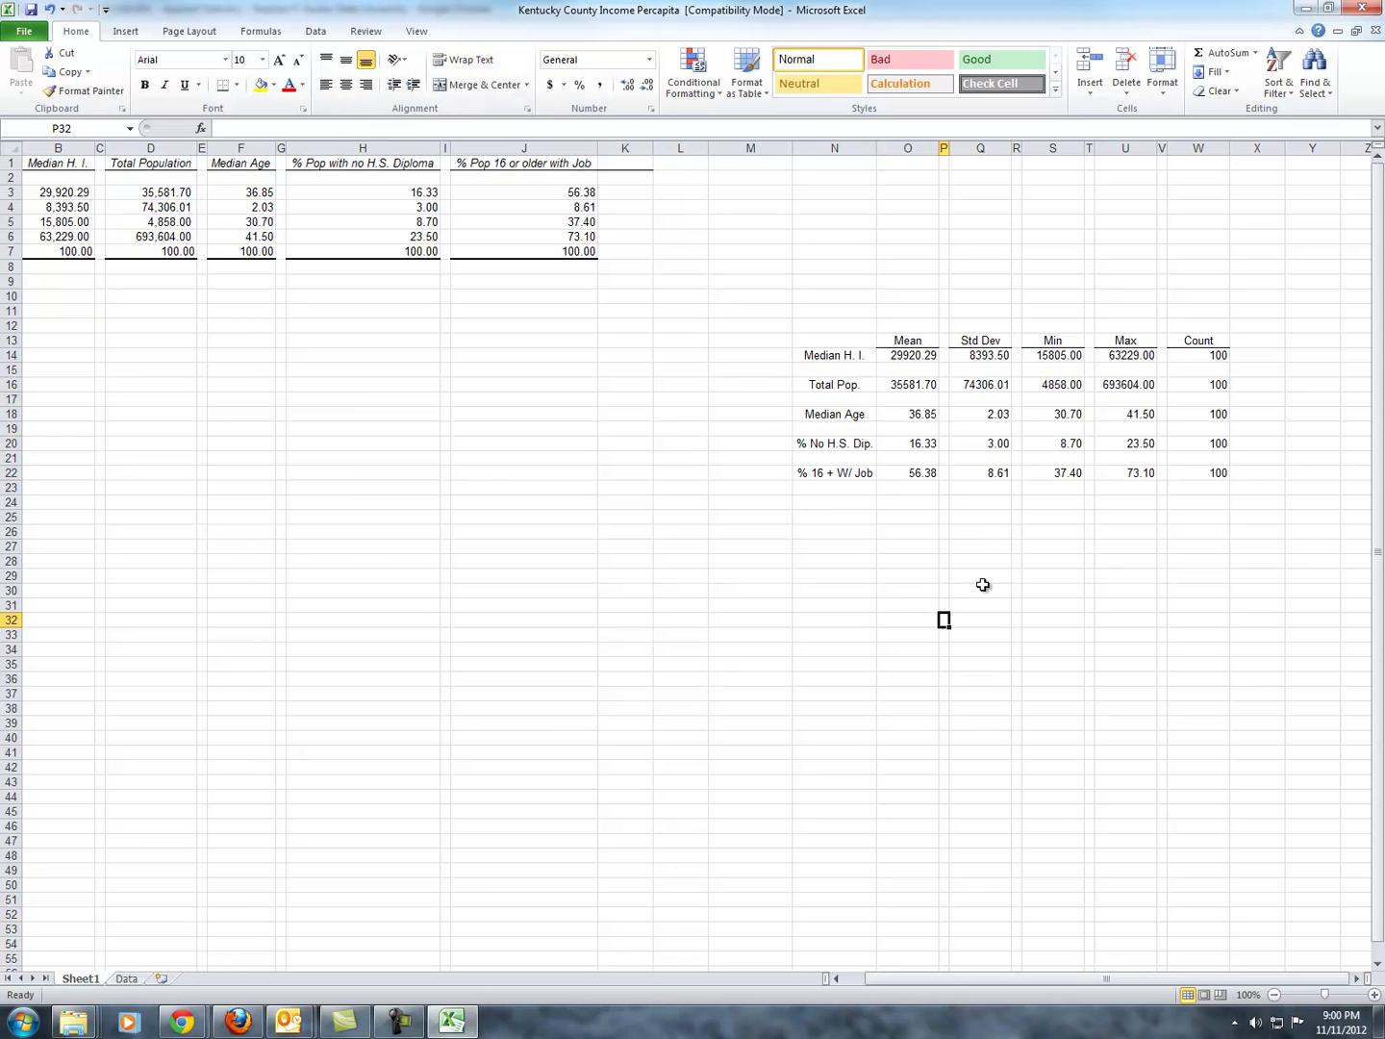
Autofit the Count, Max, Min, Std Dev and Mean columns W, U, S, Q and O
double_click(1229, 148)
click(1039, 583)
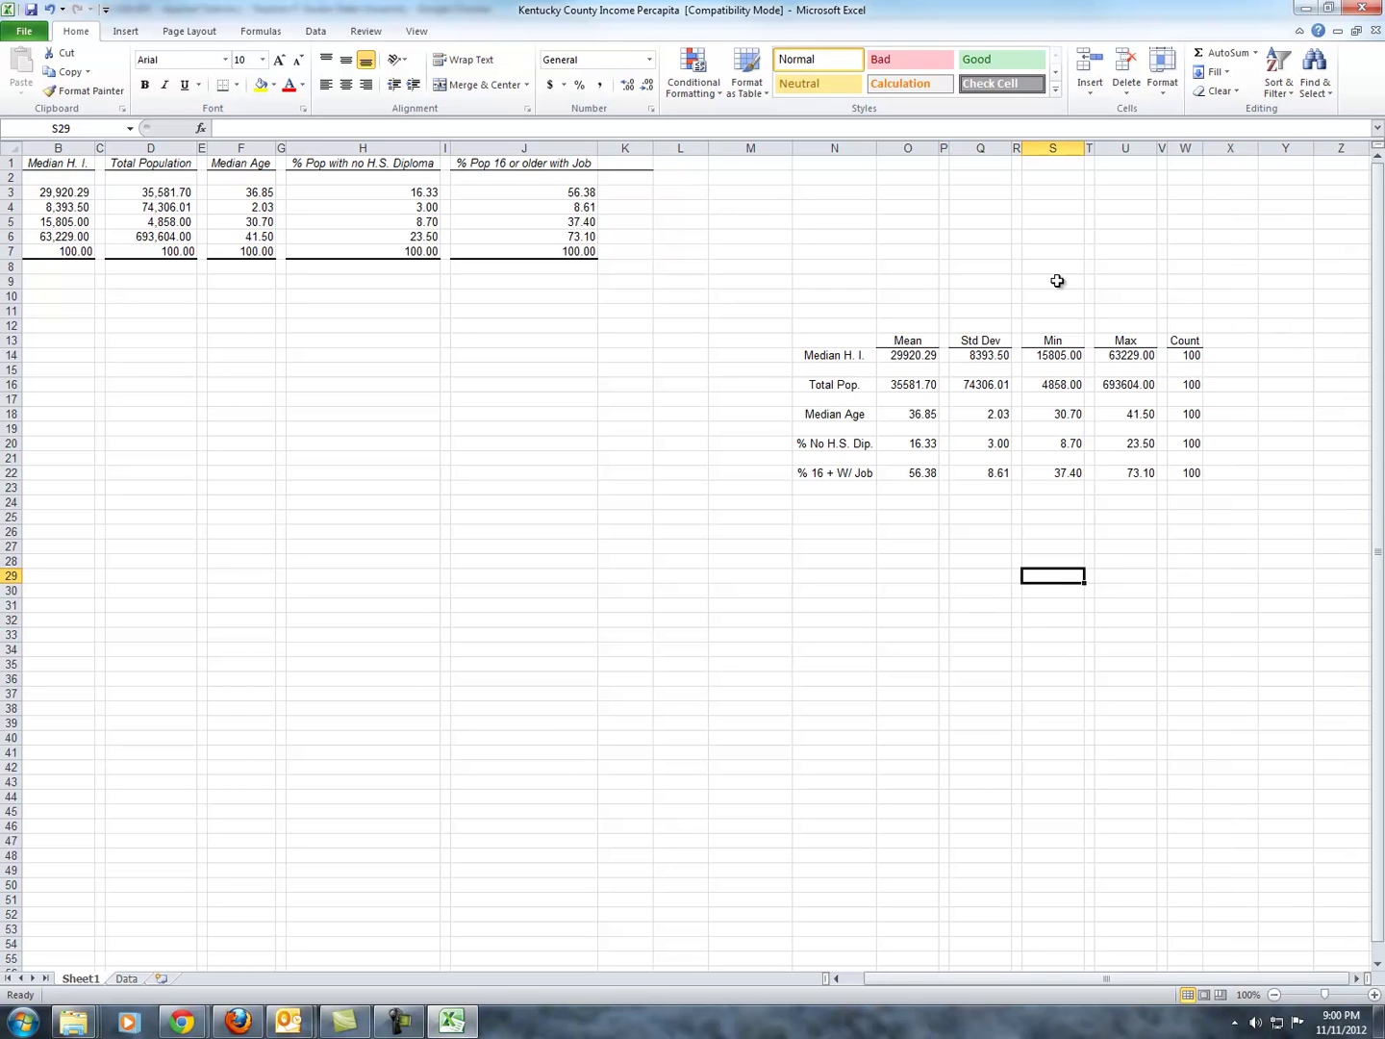
double_click(1155, 149)
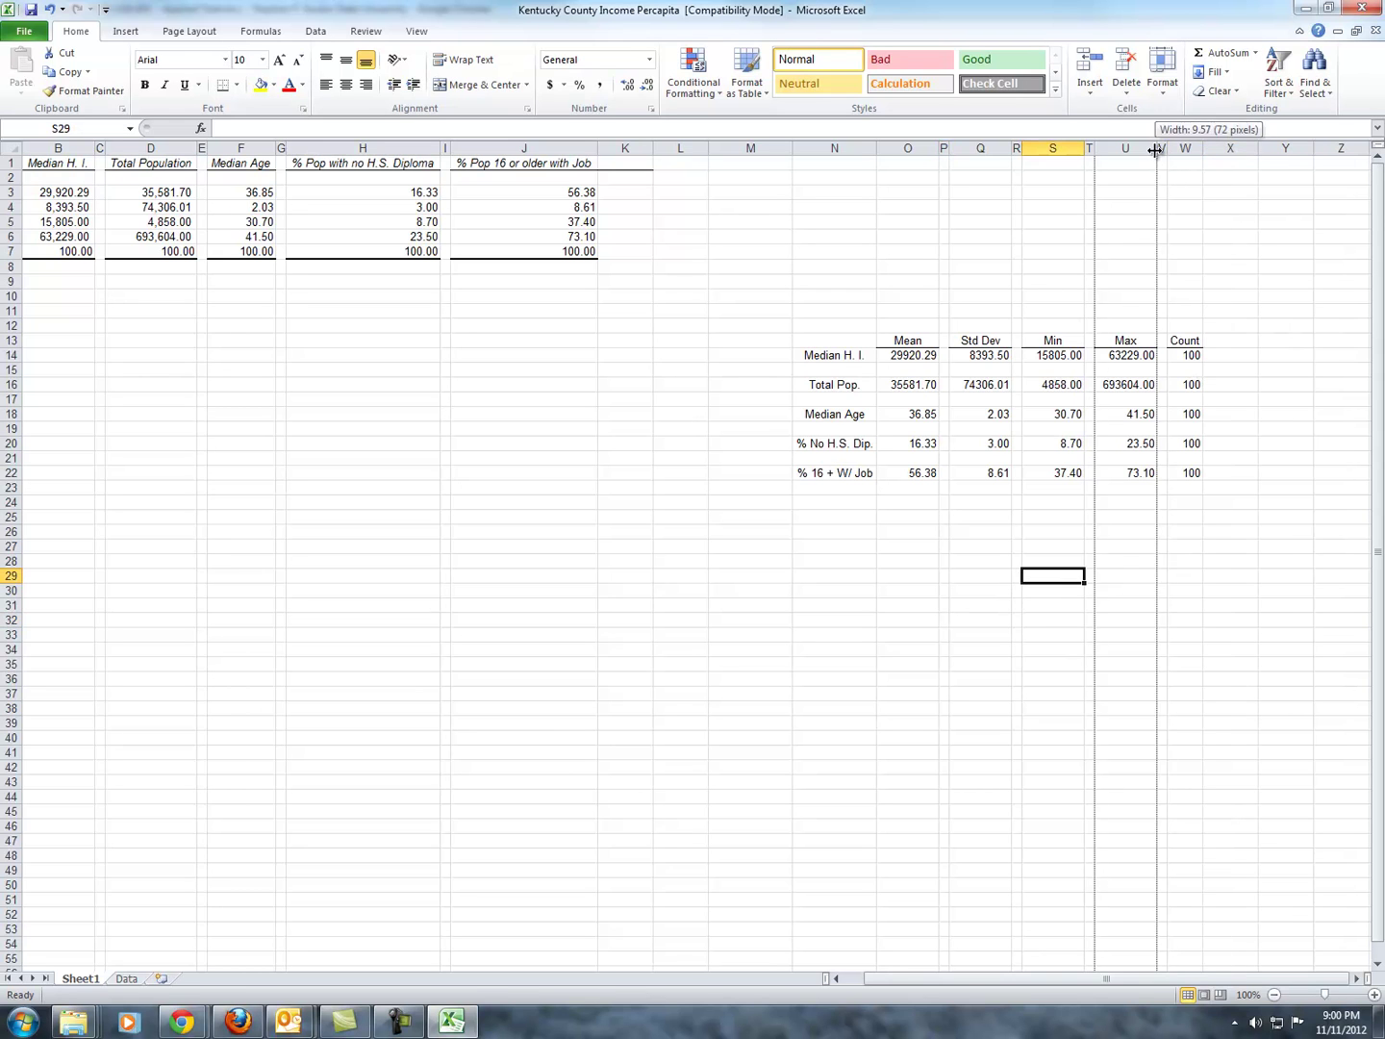
double_click(1086, 148)
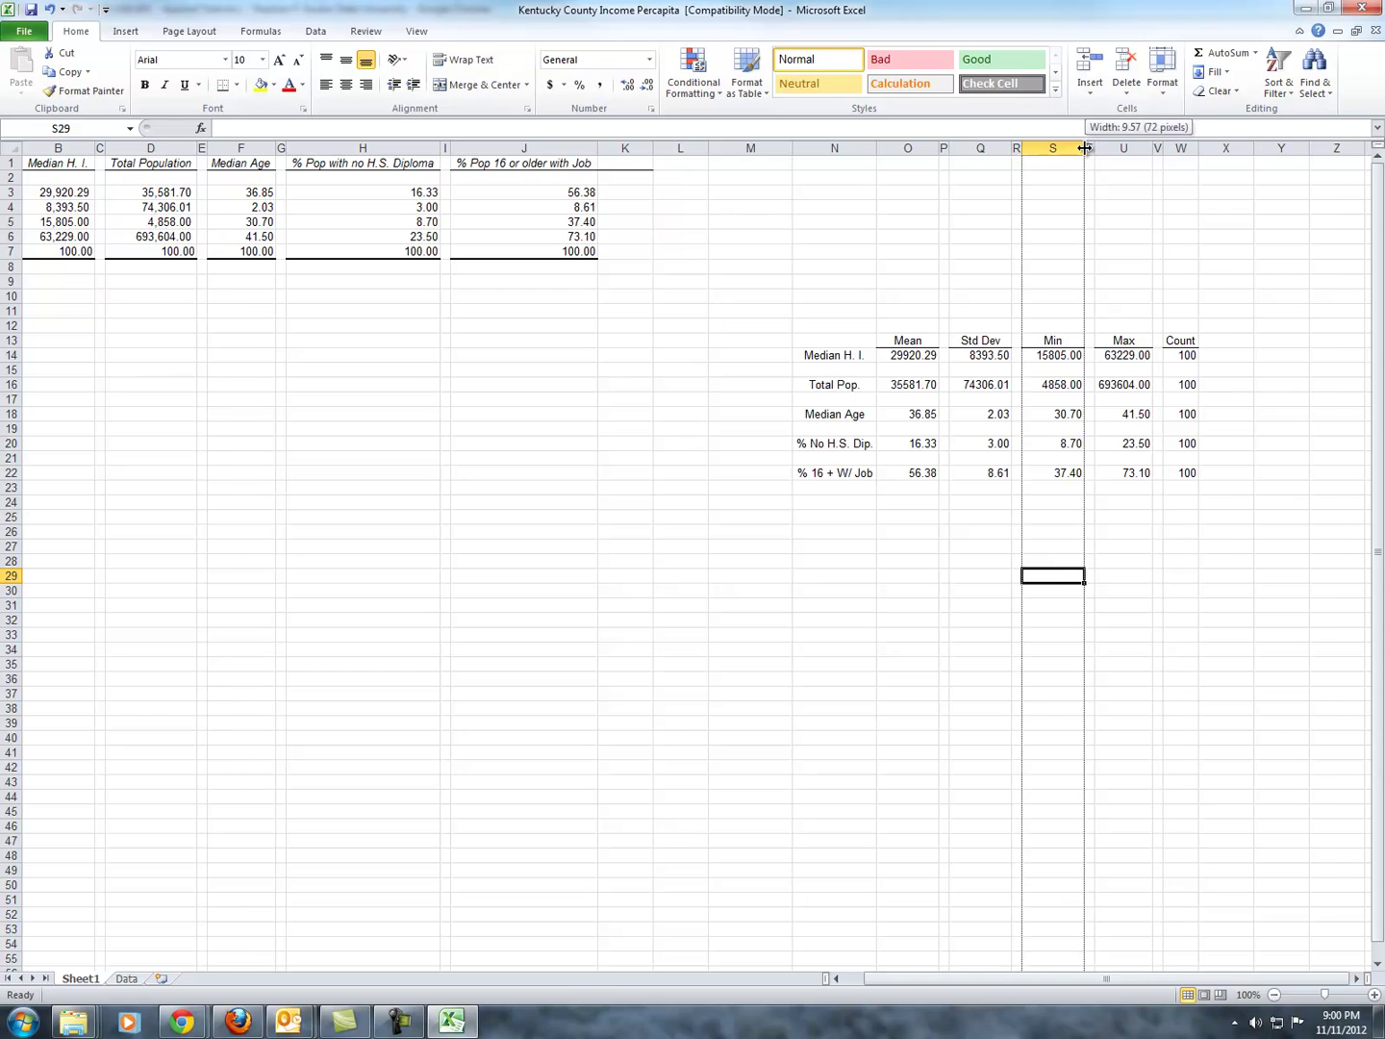
double_click(1012, 149)
drag(938, 150, 939, 149)
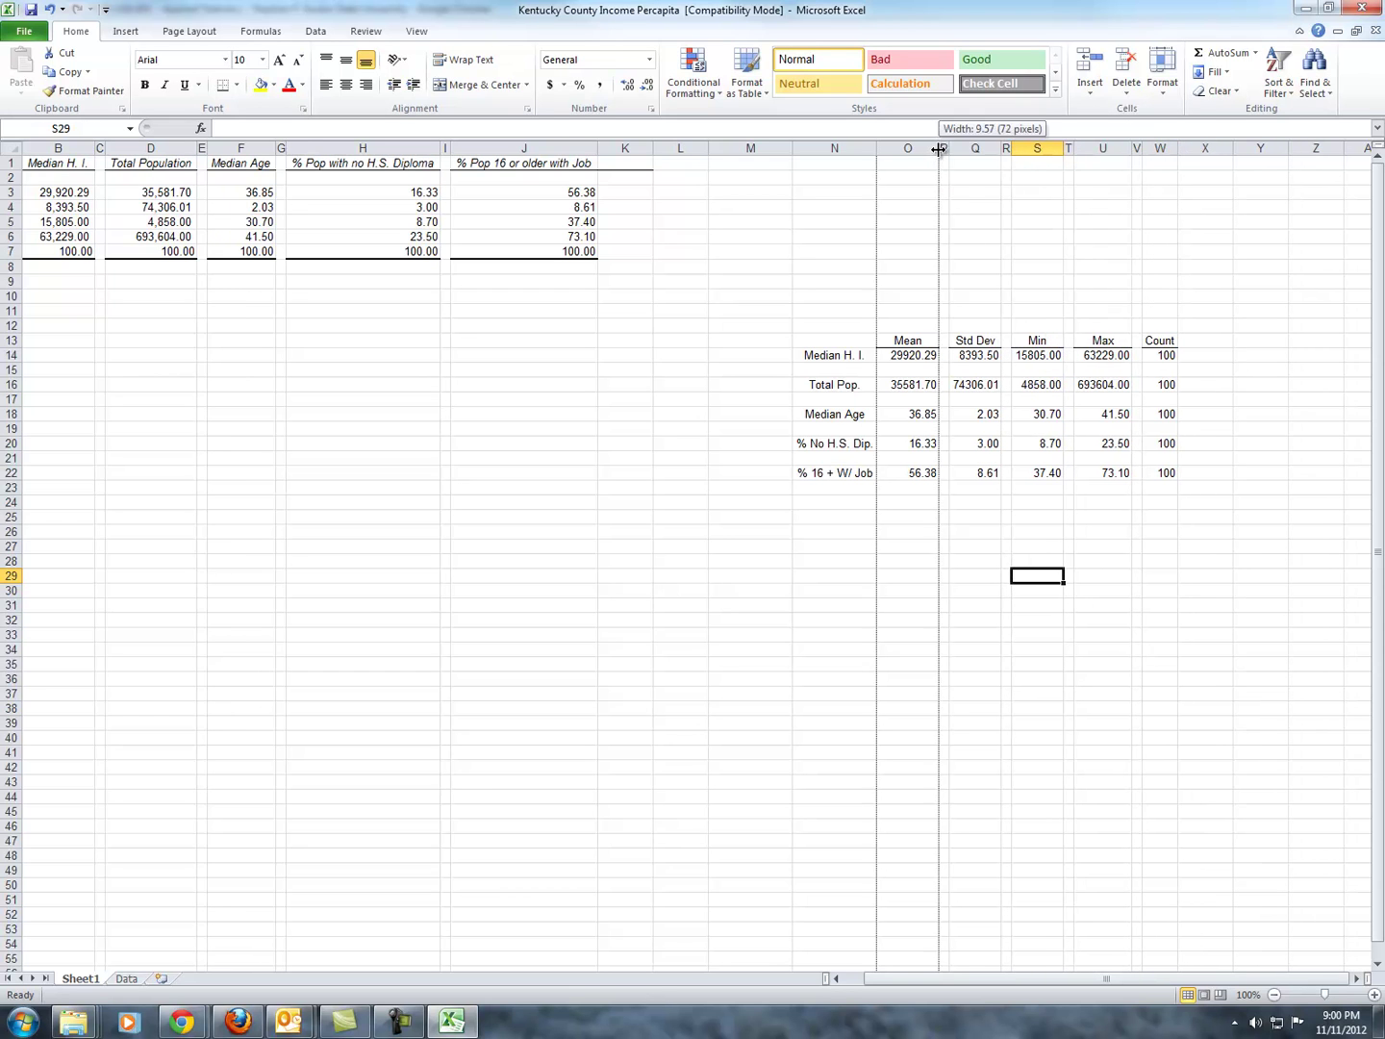
double_click(939, 149)
click(1148, 576)
click(1147, 697)
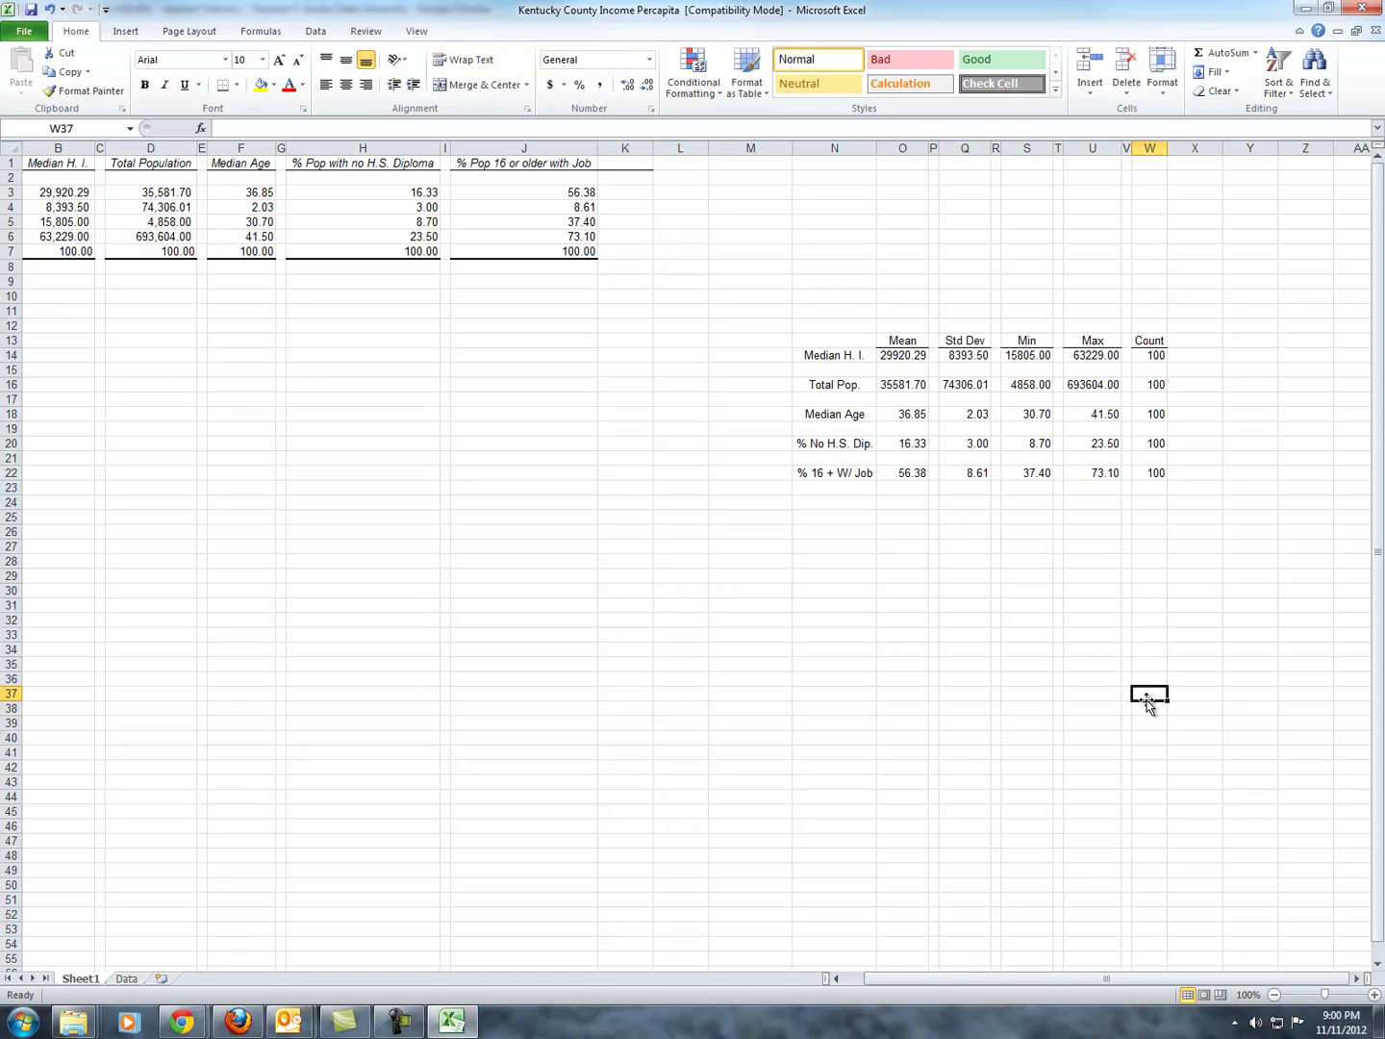
click(1029, 607)
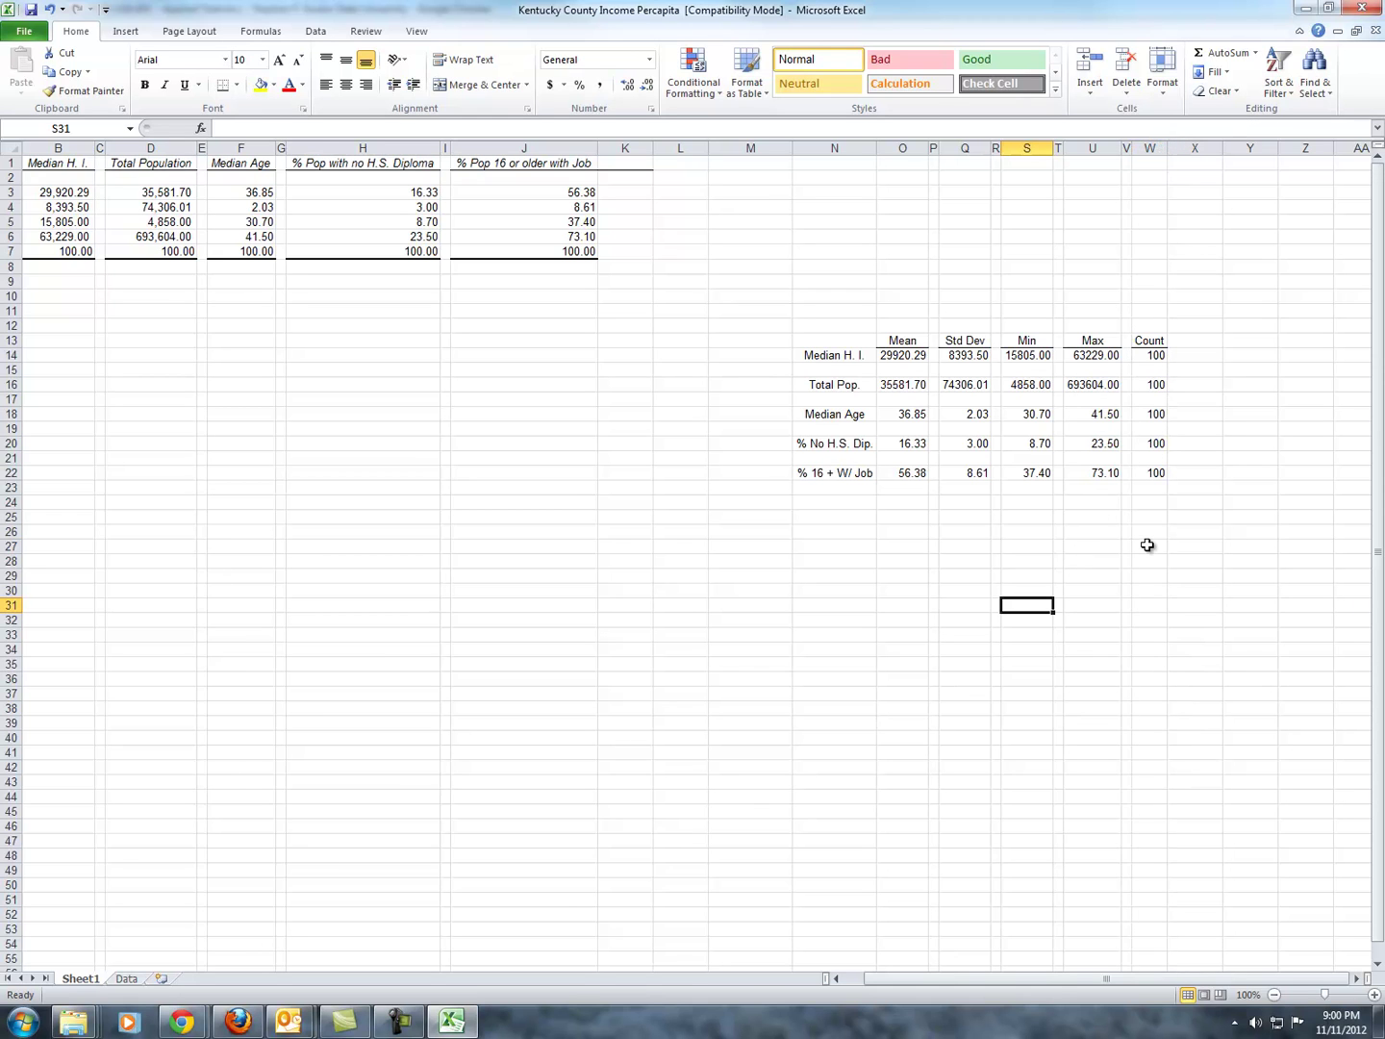
click(795, 589)
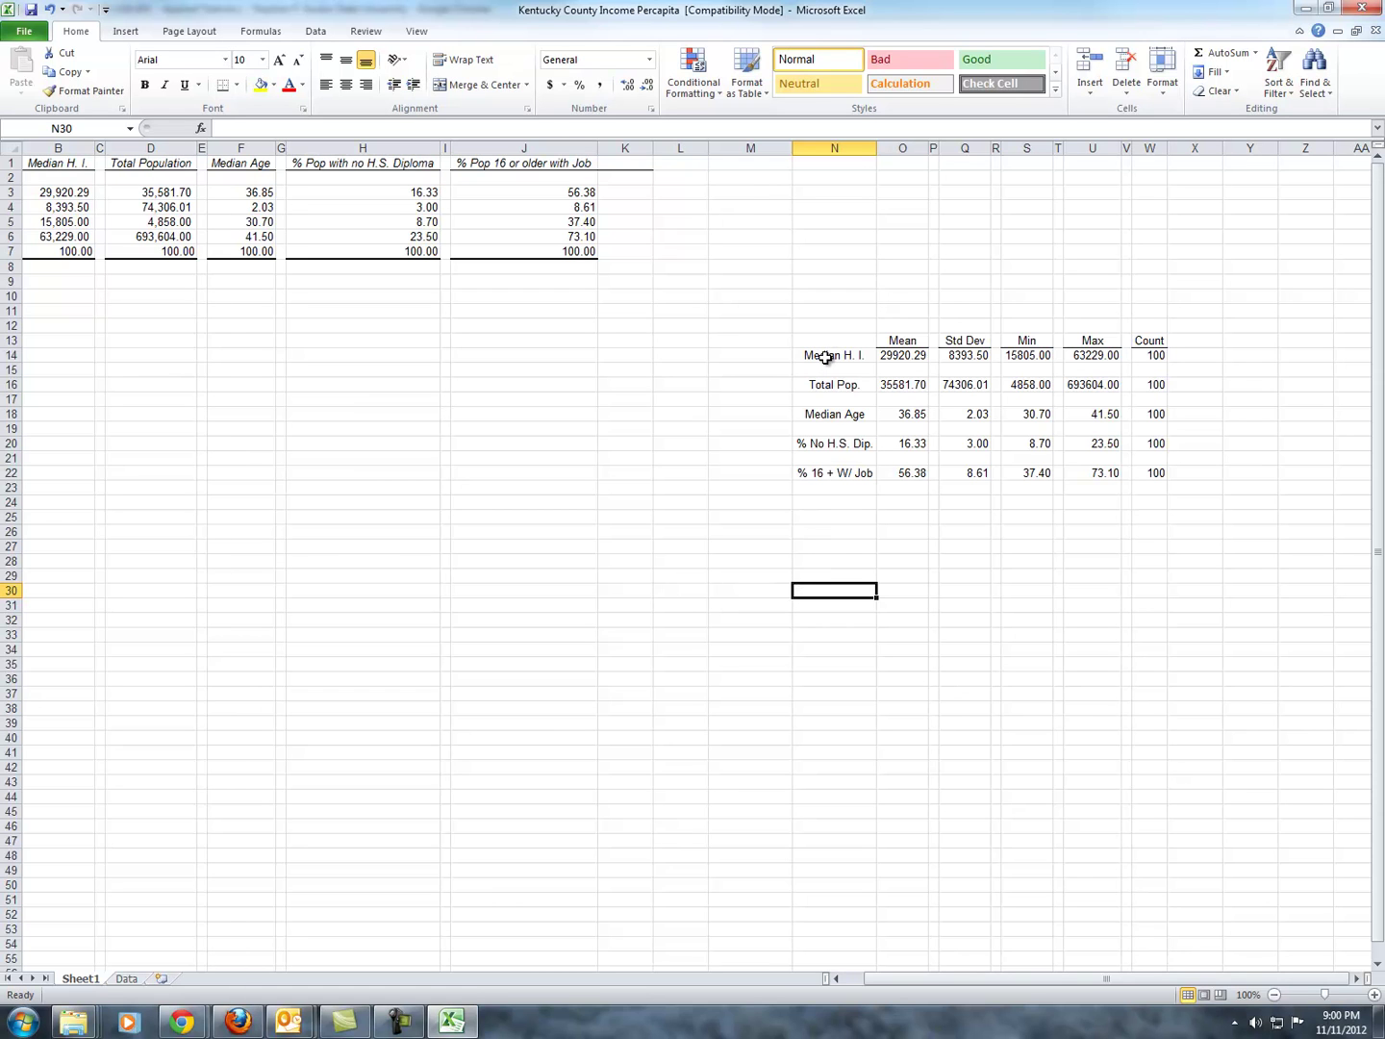
Select the summary table N14:W22, then the % 16 + W/ Job row
drag(826, 357, 1153, 472)
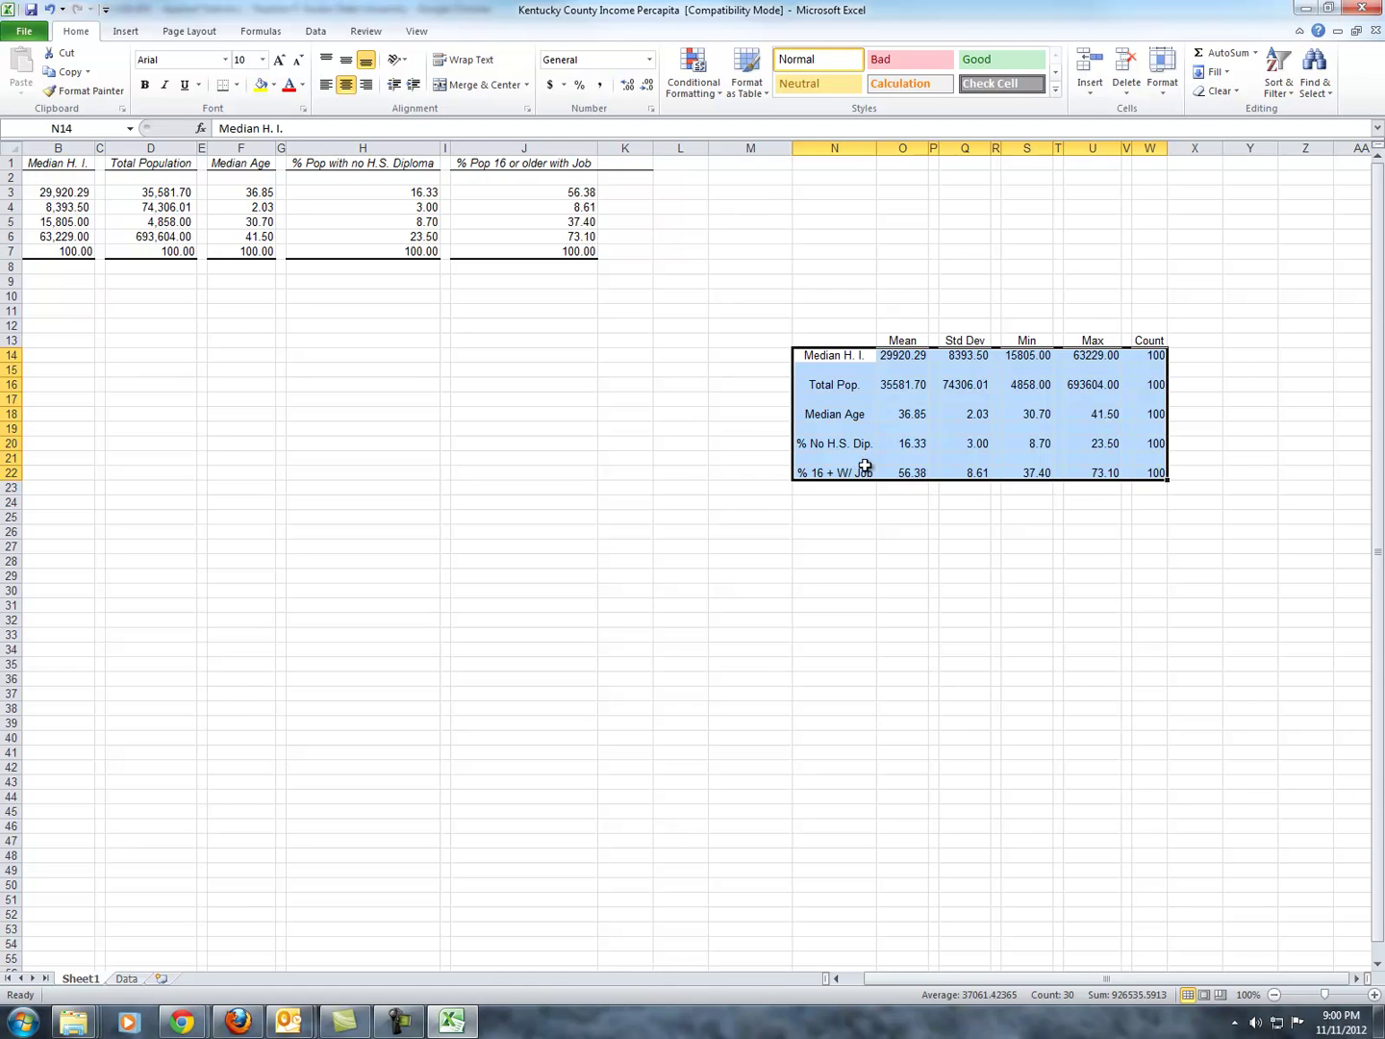
drag(864, 472, 1135, 471)
click(1136, 471)
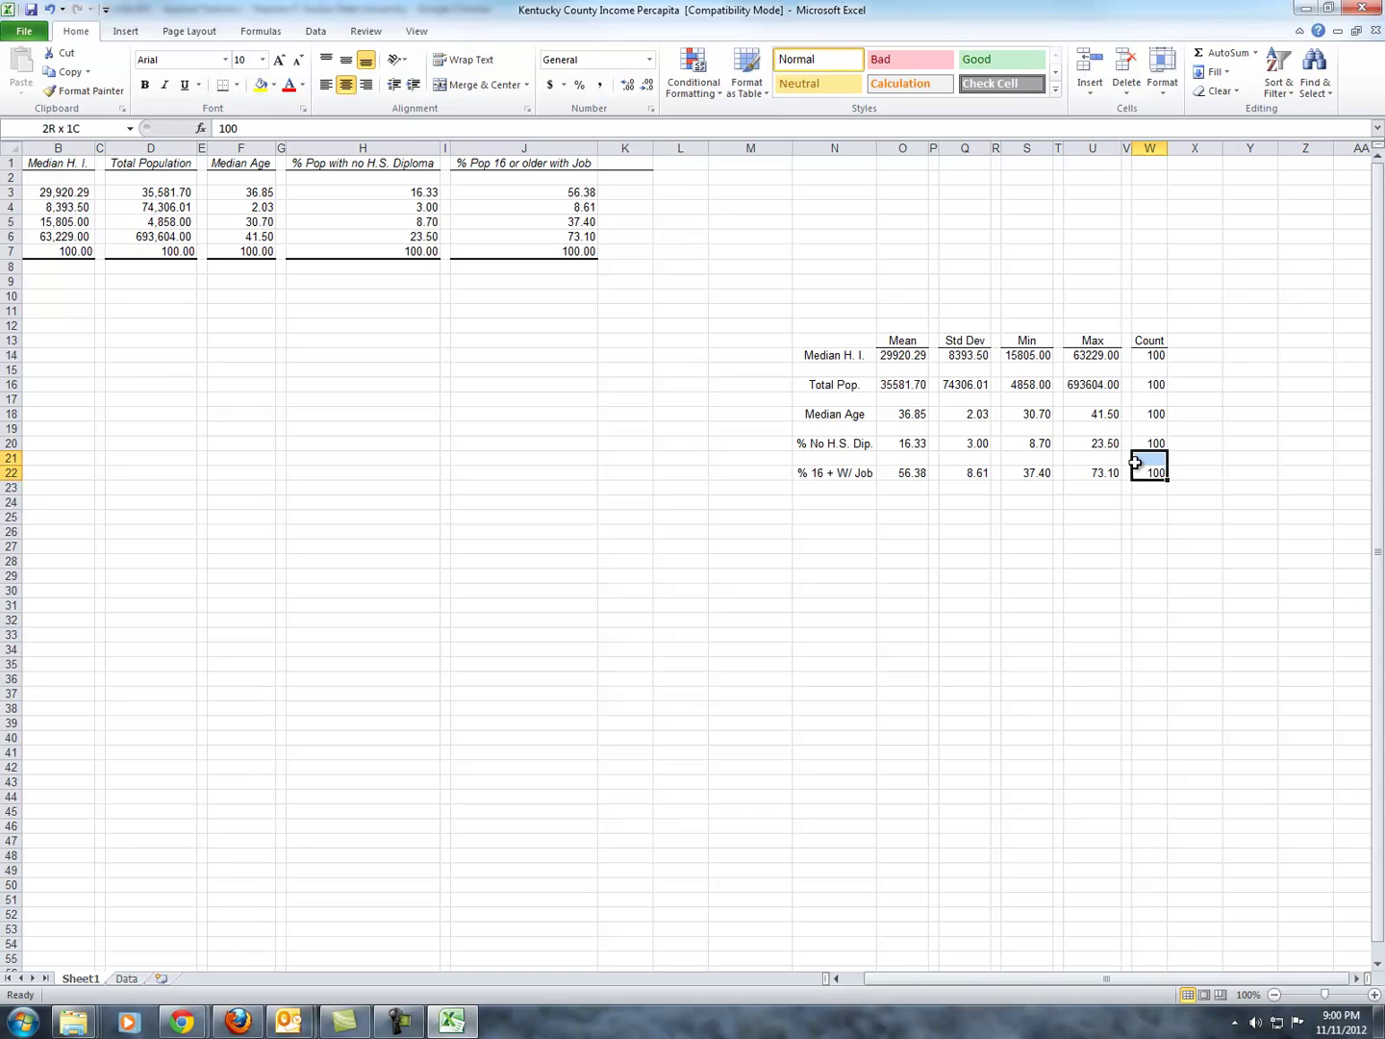
Delete the empty rows 21, 19, 17 and 15 between the statistics
click(12, 444)
right_click(13, 459)
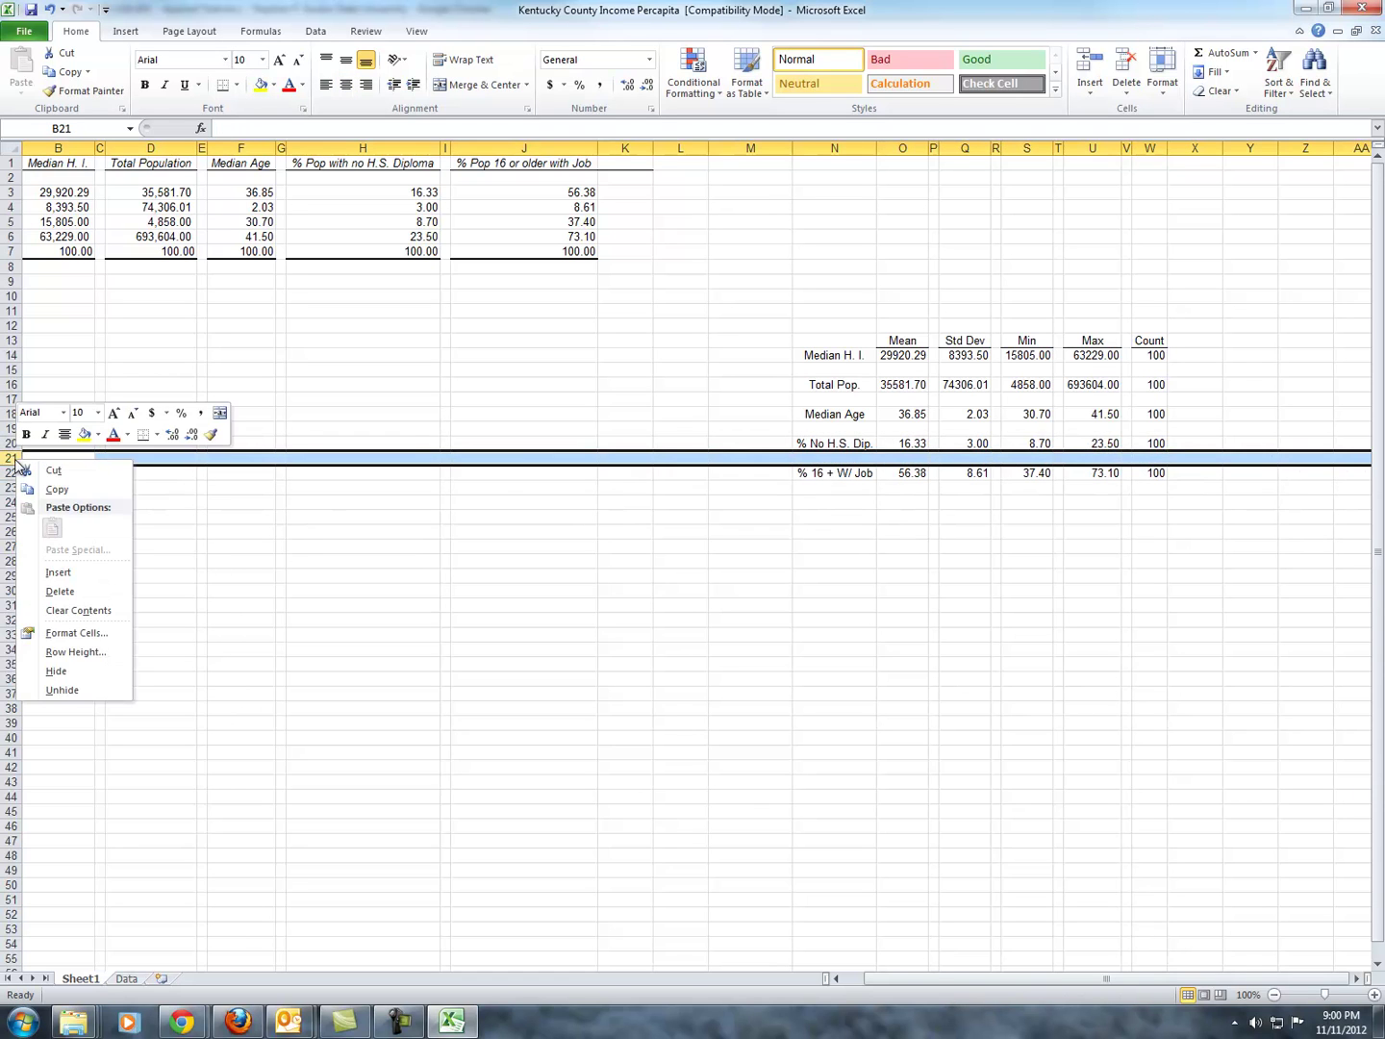
key(d)
right_click(9, 429)
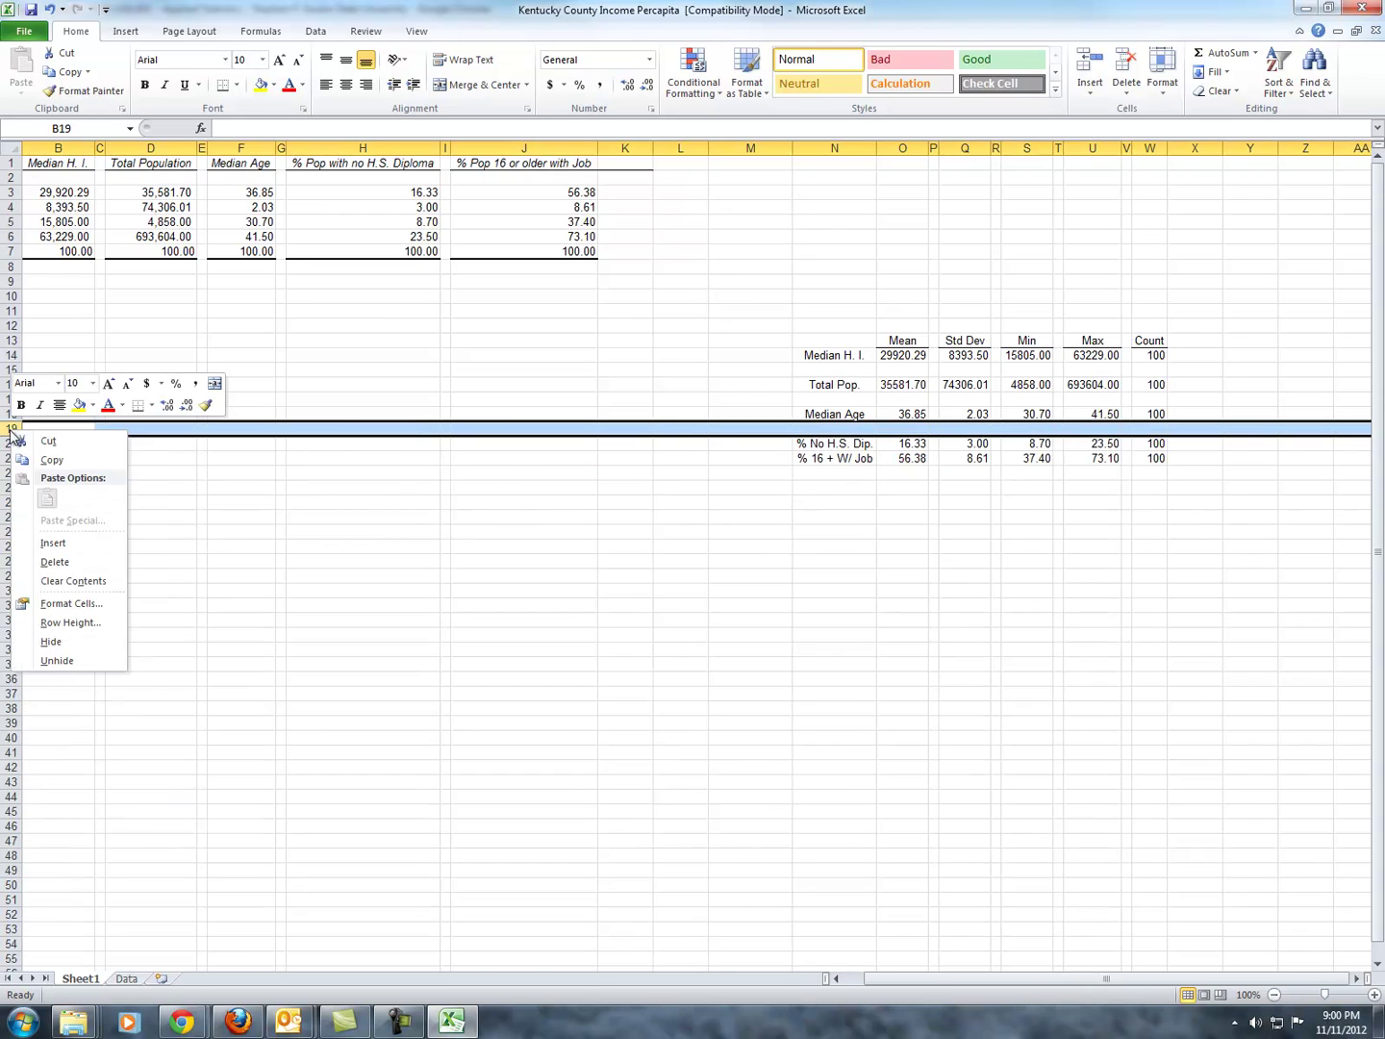
key(d)
right_click(4, 399)
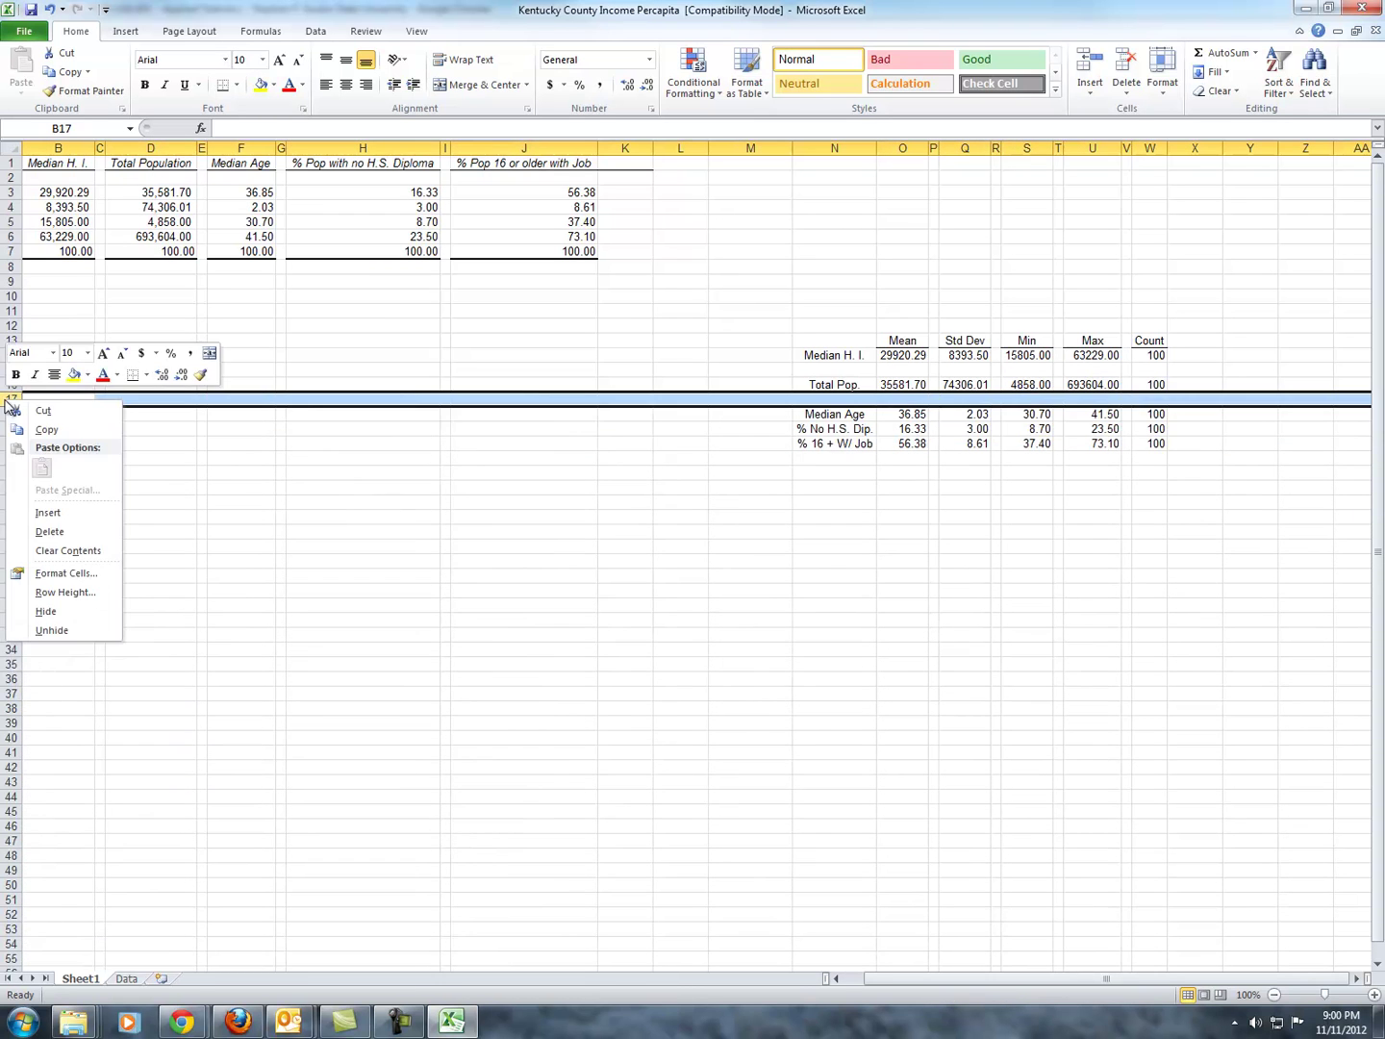
key(d)
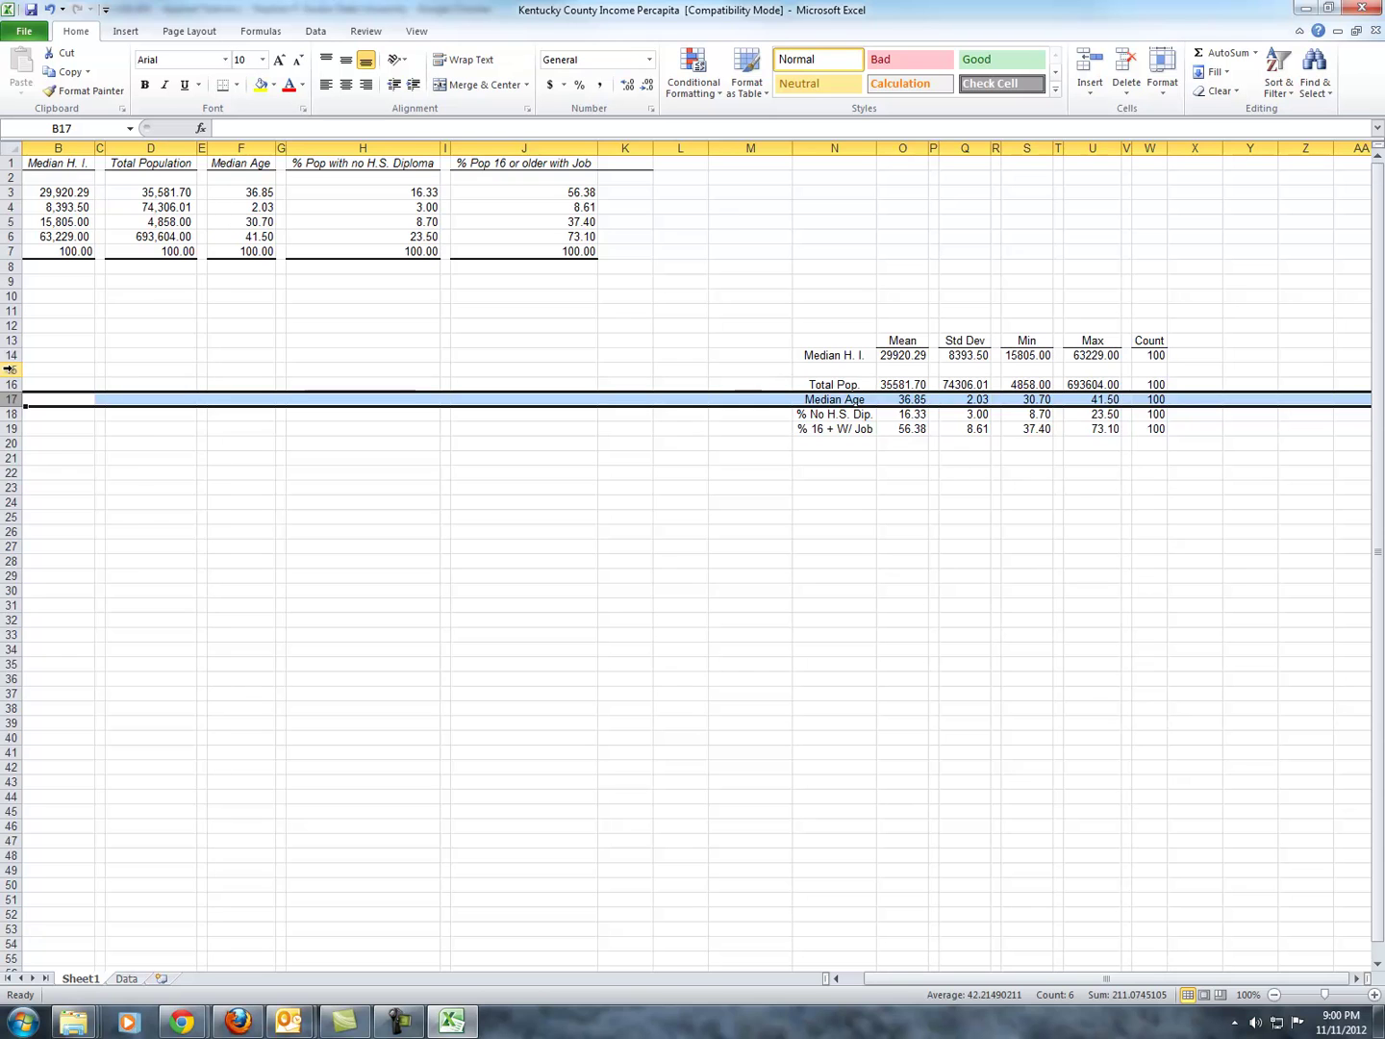
right_click(11, 358)
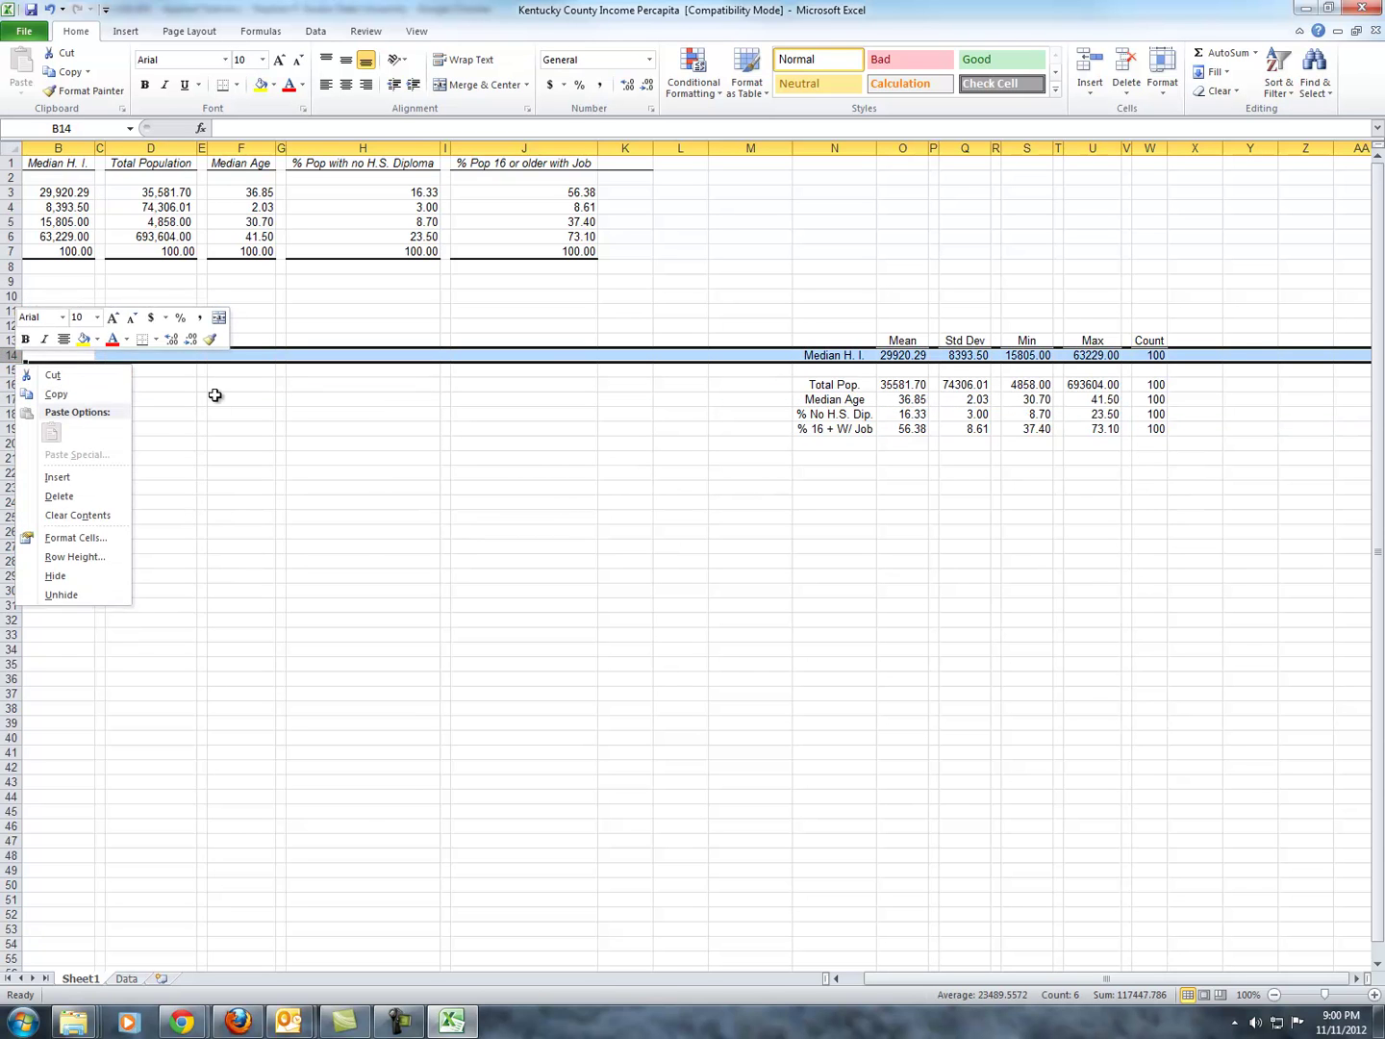
key(Escape)
click(12, 369)
right_click(12, 369)
click(58, 510)
Set rows 14–18 to a uniform height of 12.75
click(701, 487)
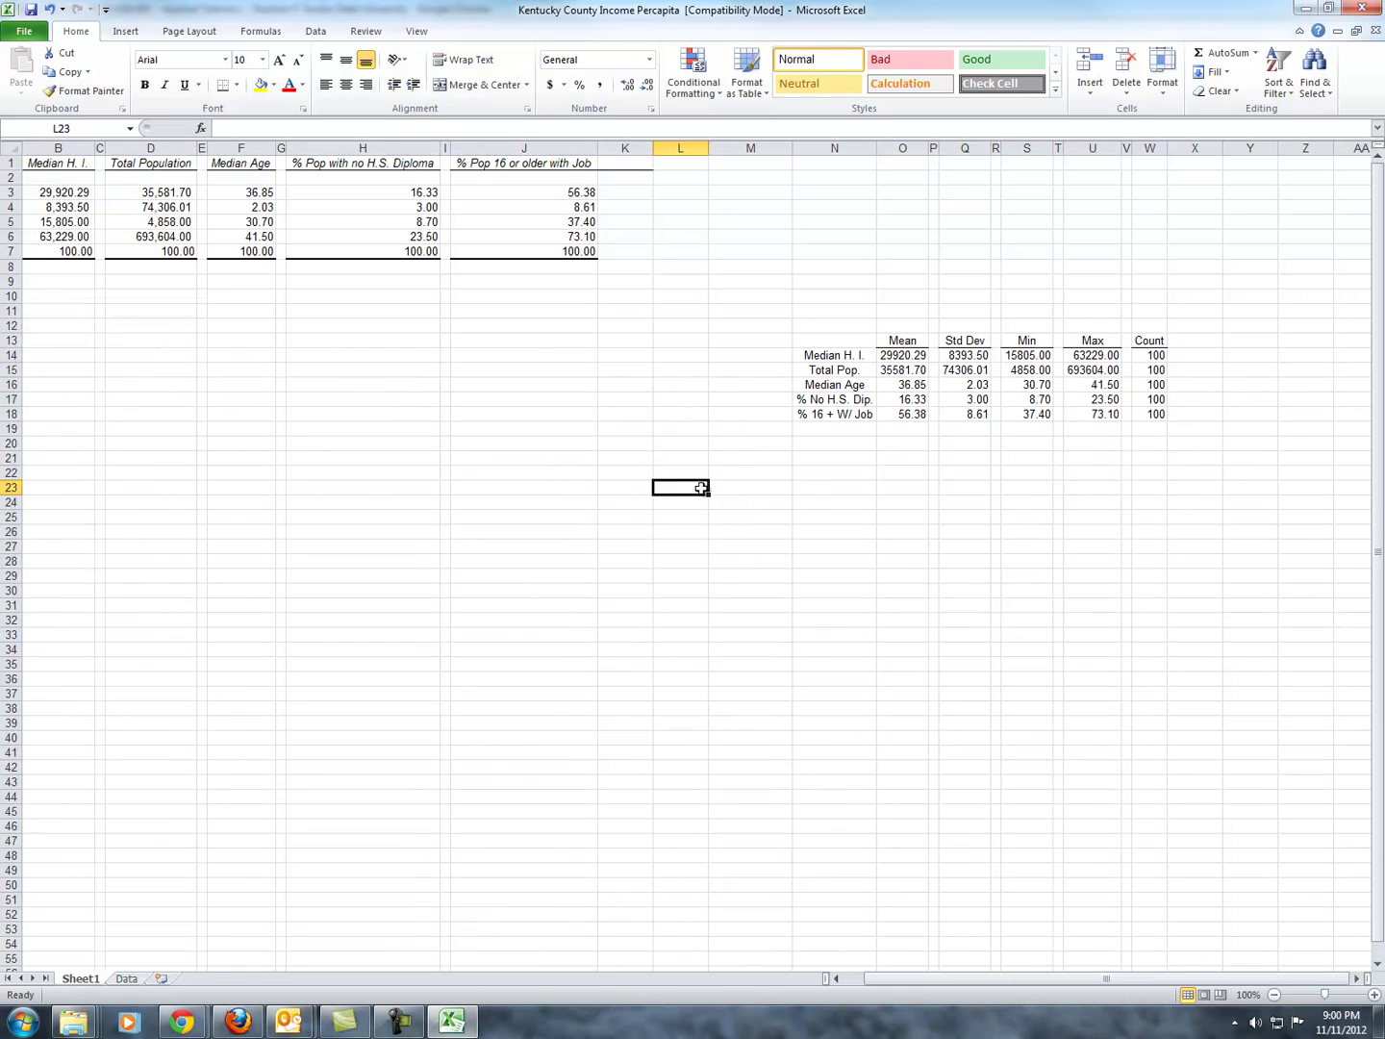
mouse_move(15, 346)
mouse_down()
mouse_move(10, 413)
mouse_move(12, 368)
mouse_up()
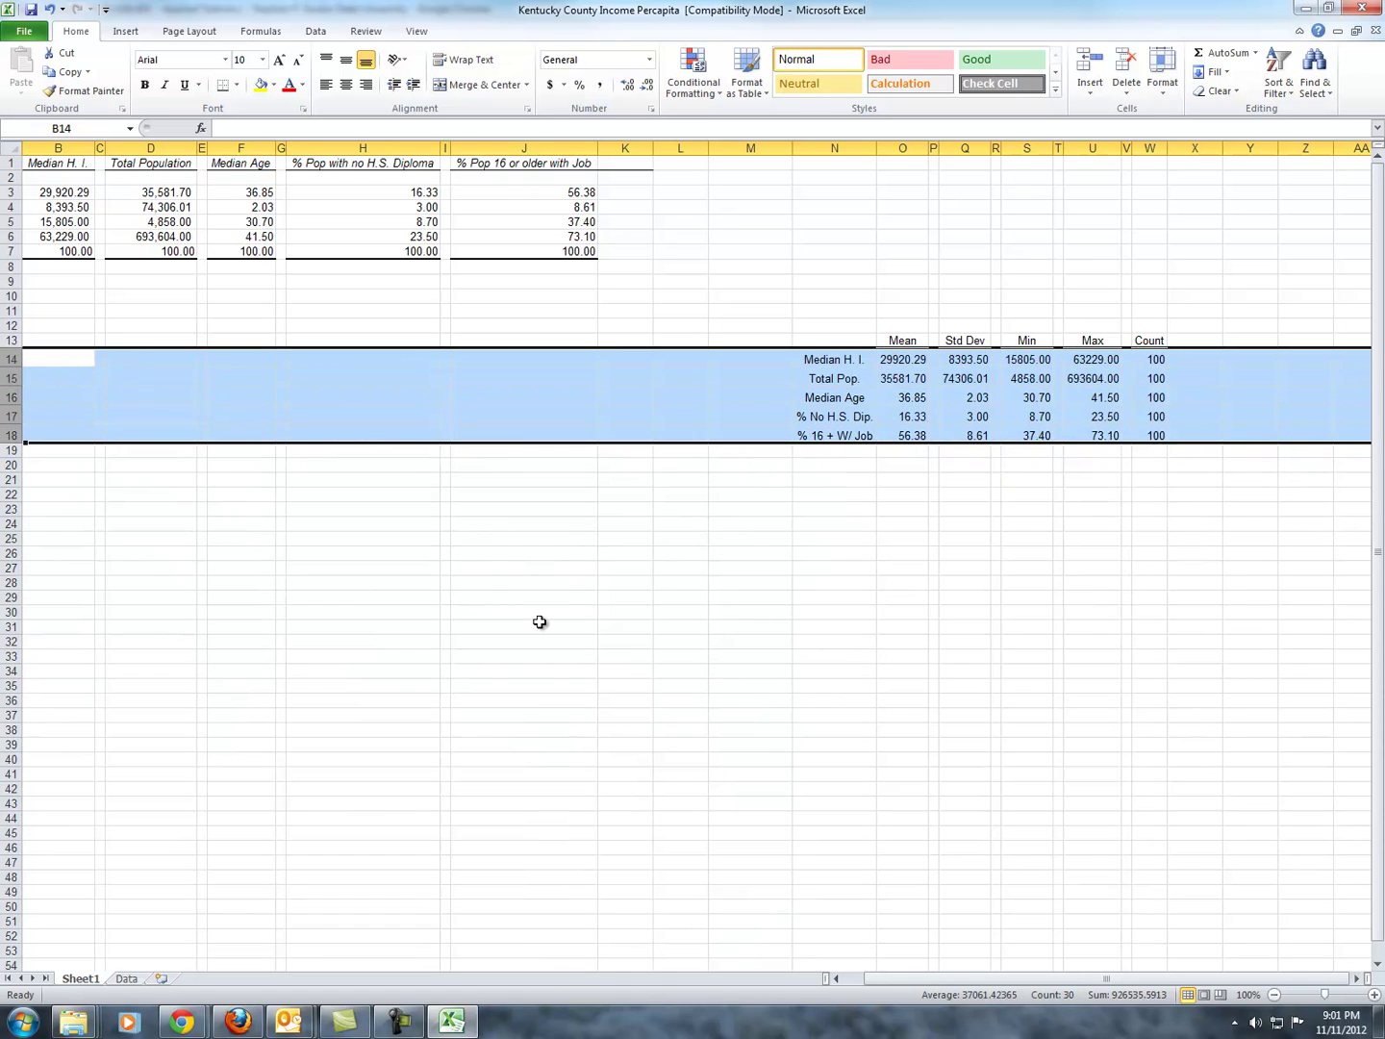
click(848, 637)
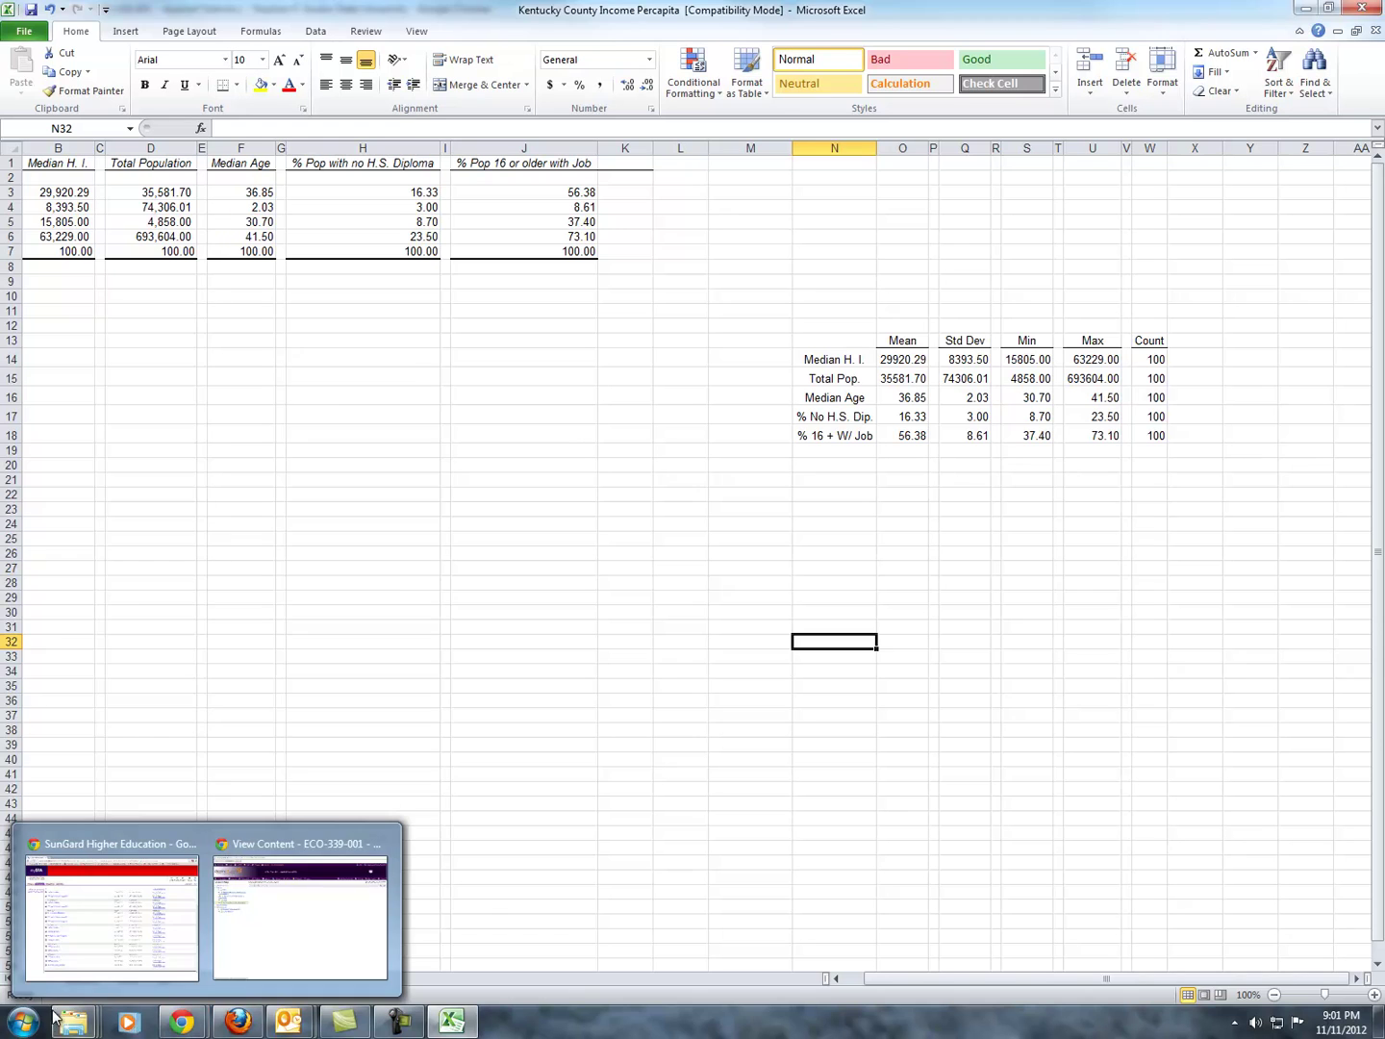
Launch Microsoft Word 2010 from Start and snap it to the left half
click(25, 1021)
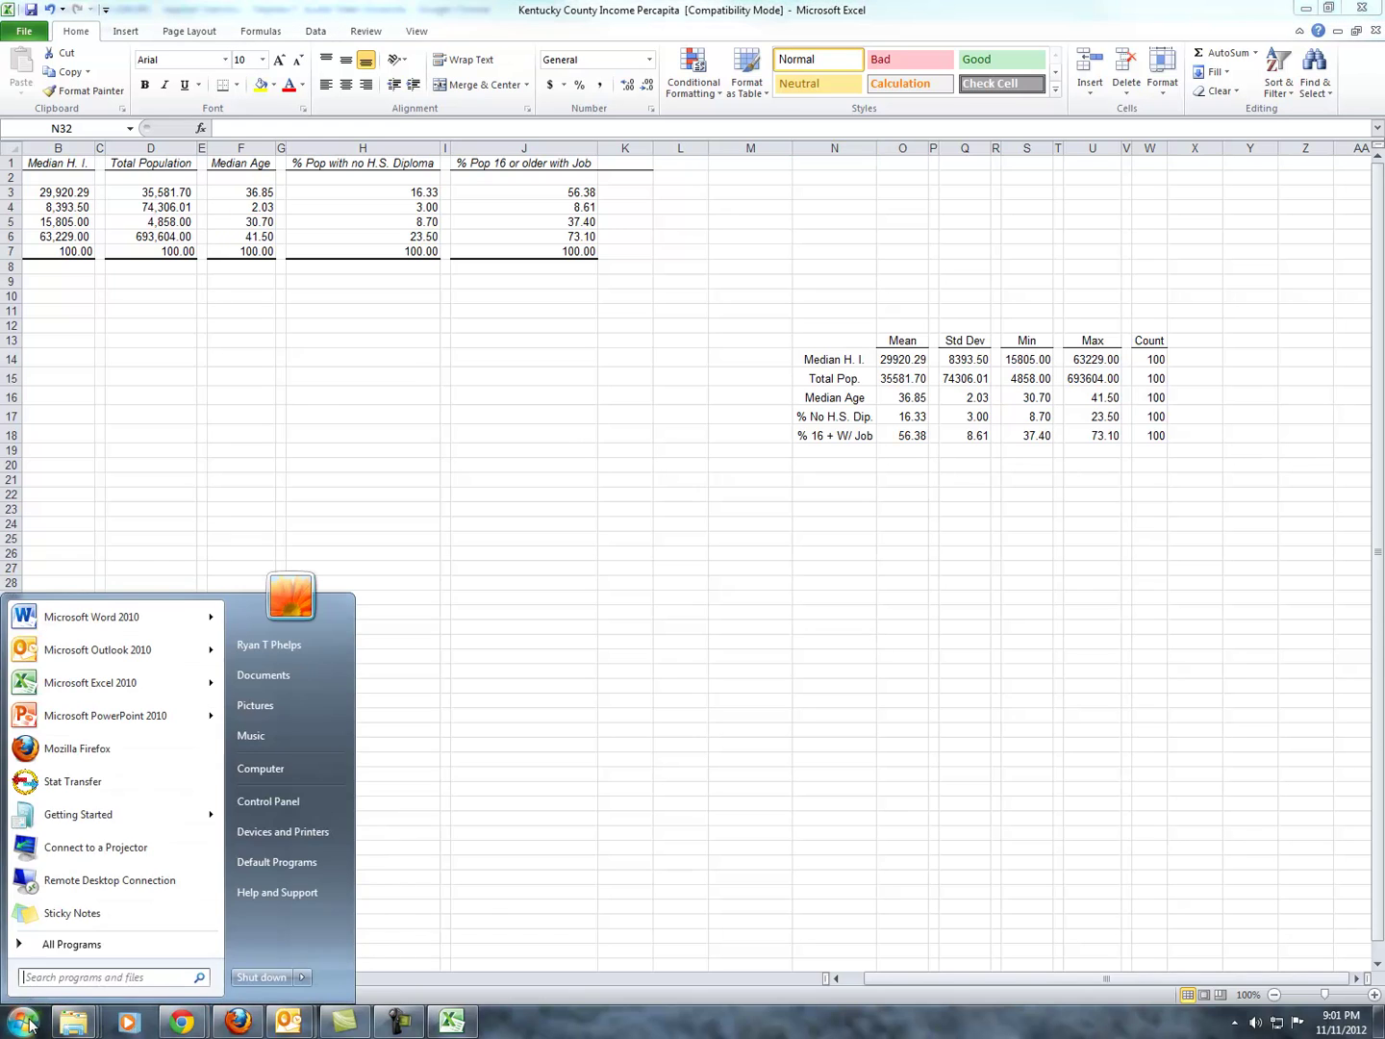
click(51, 619)
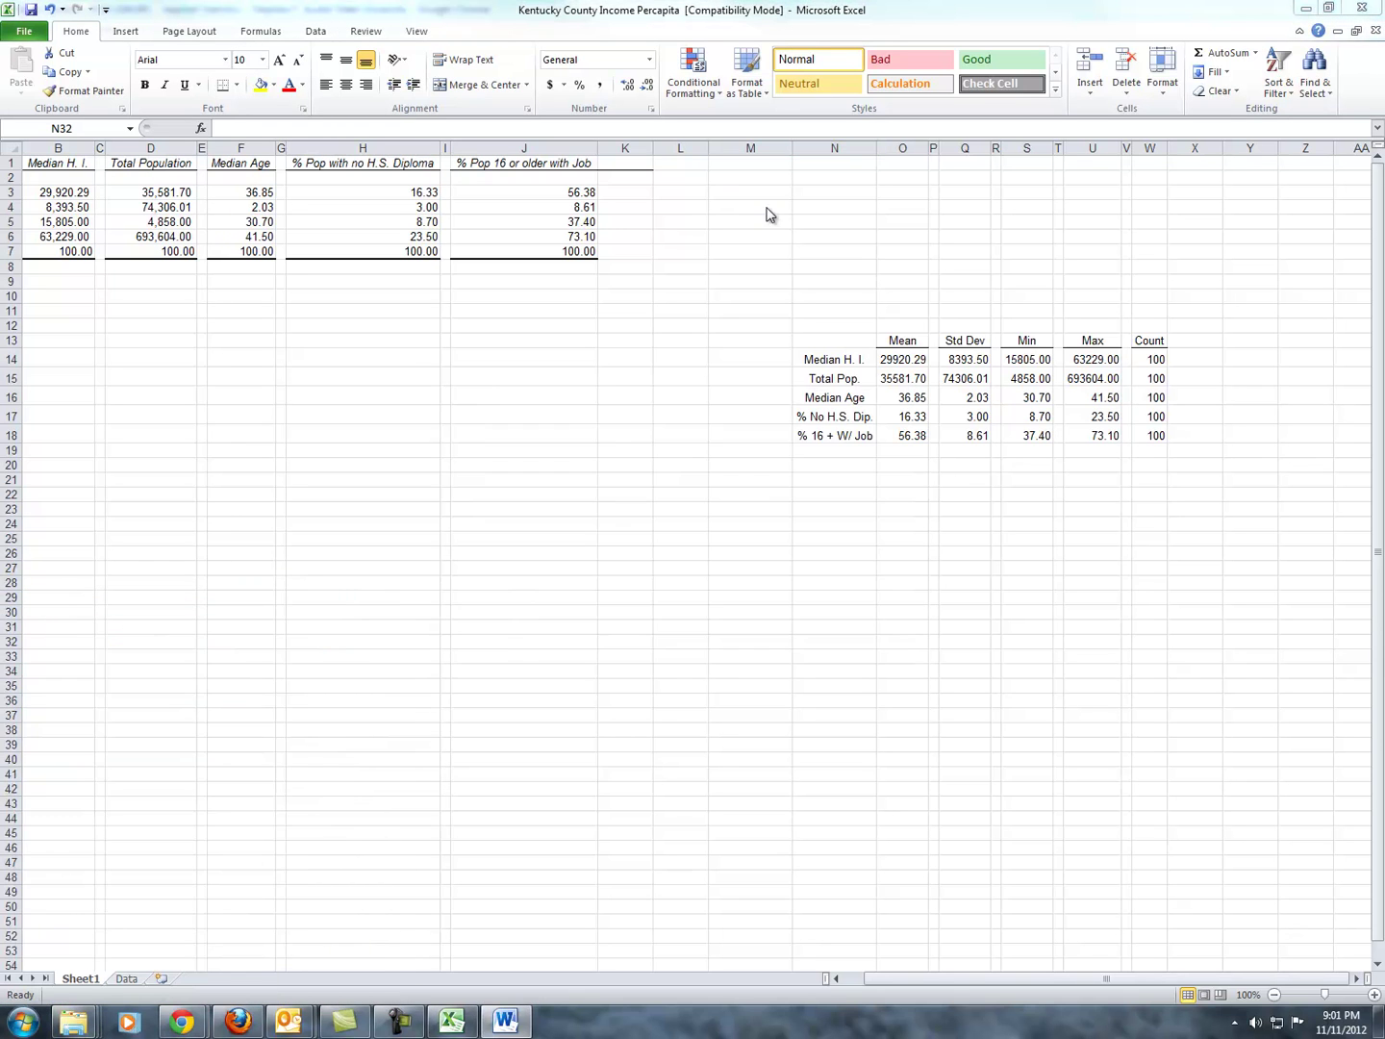
drag(1043, 276, 2, 56)
Restore the Excel workbook so it sits beside Word on the right
click(755, 590)
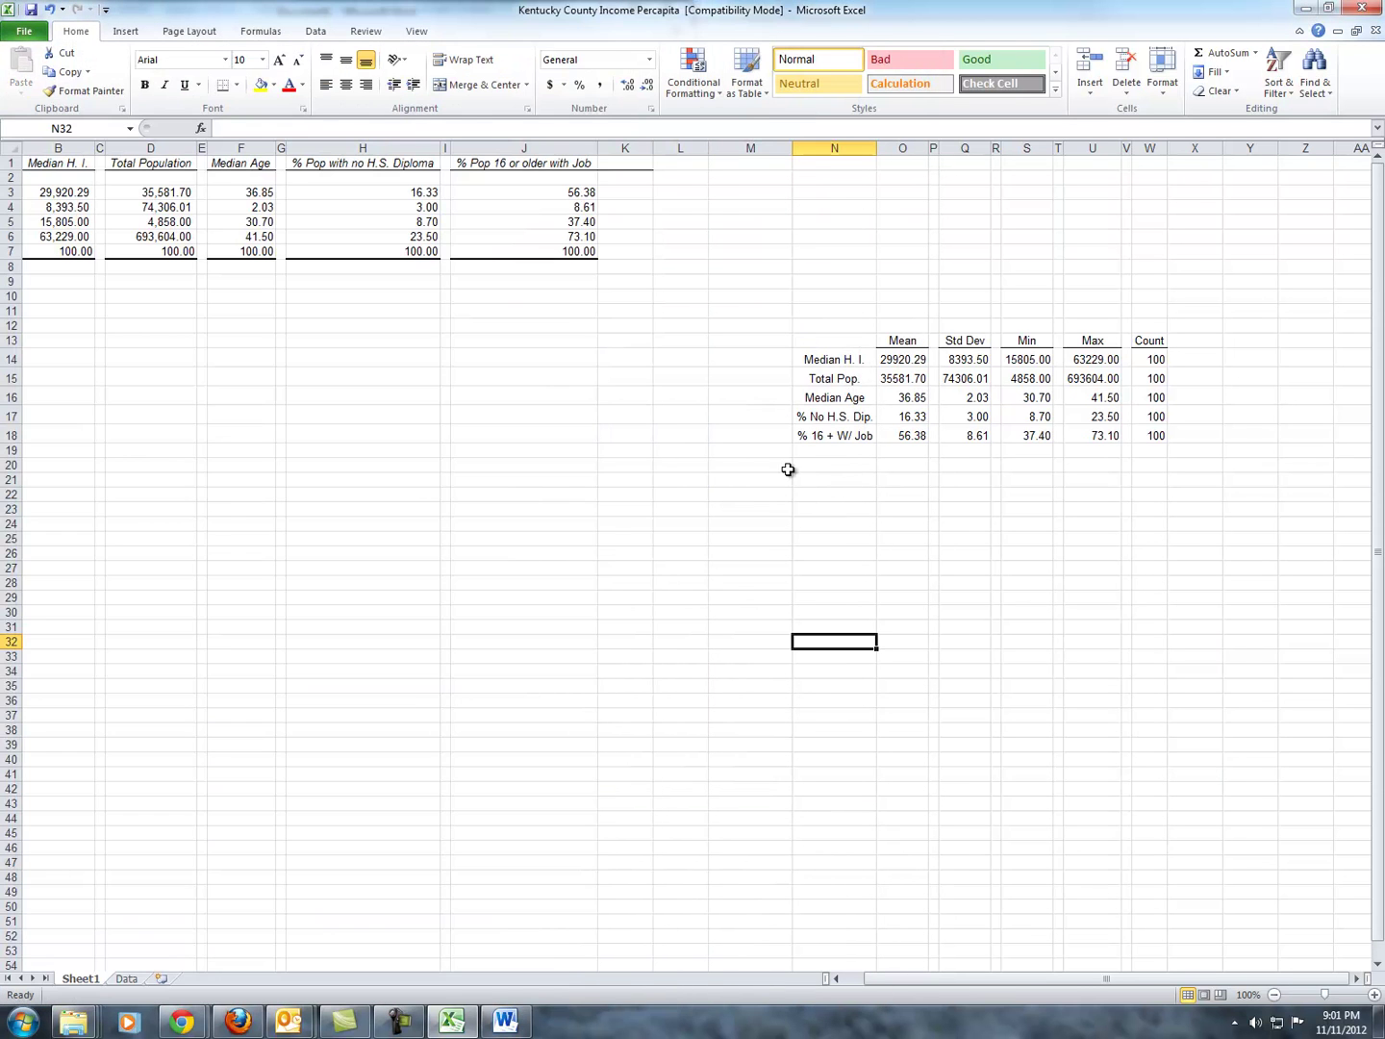
click(506, 1021)
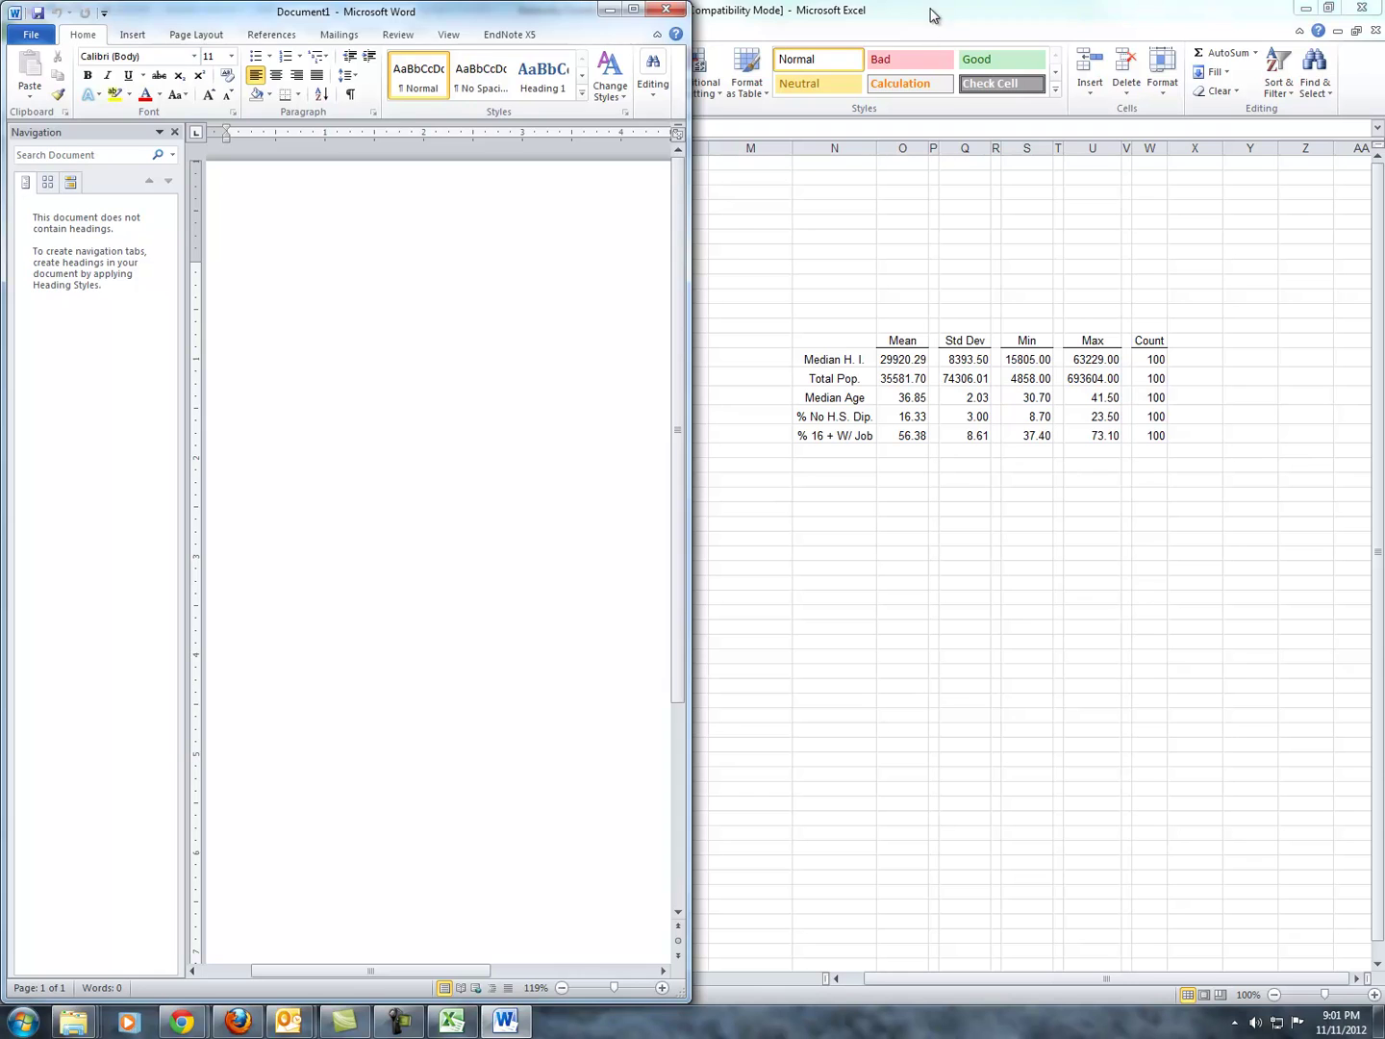
click(938, 17)
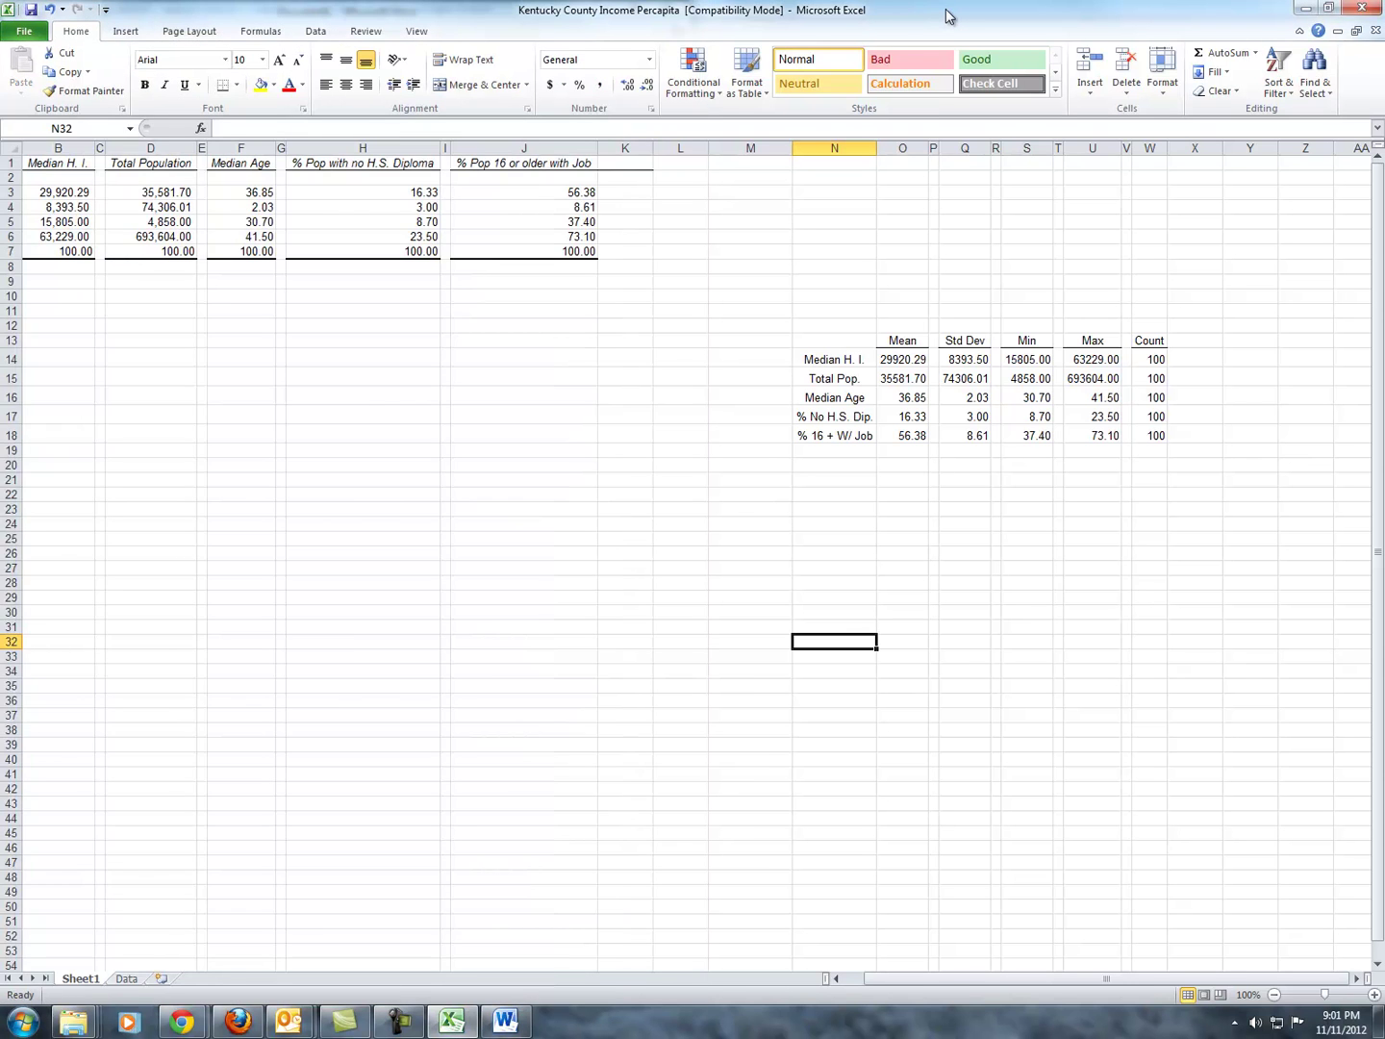
double_click(946, 17)
click(967, 341)
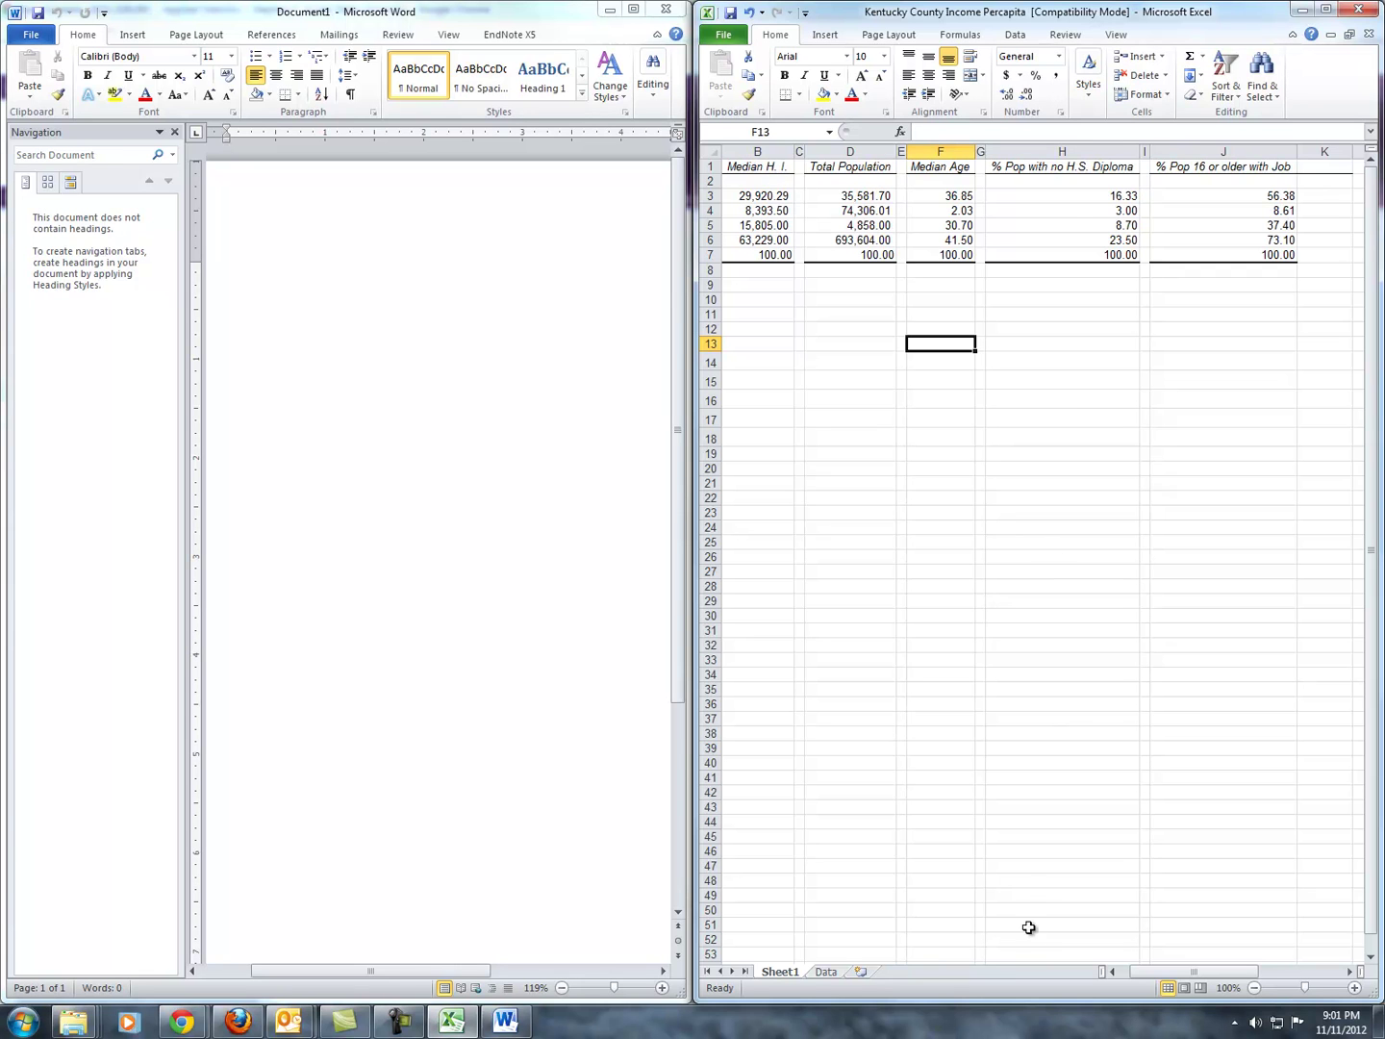
Turn off Gridlines in Excel's View options for Sheet1, then reselect the table N13:W18
drag(1159, 972, 1243, 974)
drag(977, 346, 1269, 438)
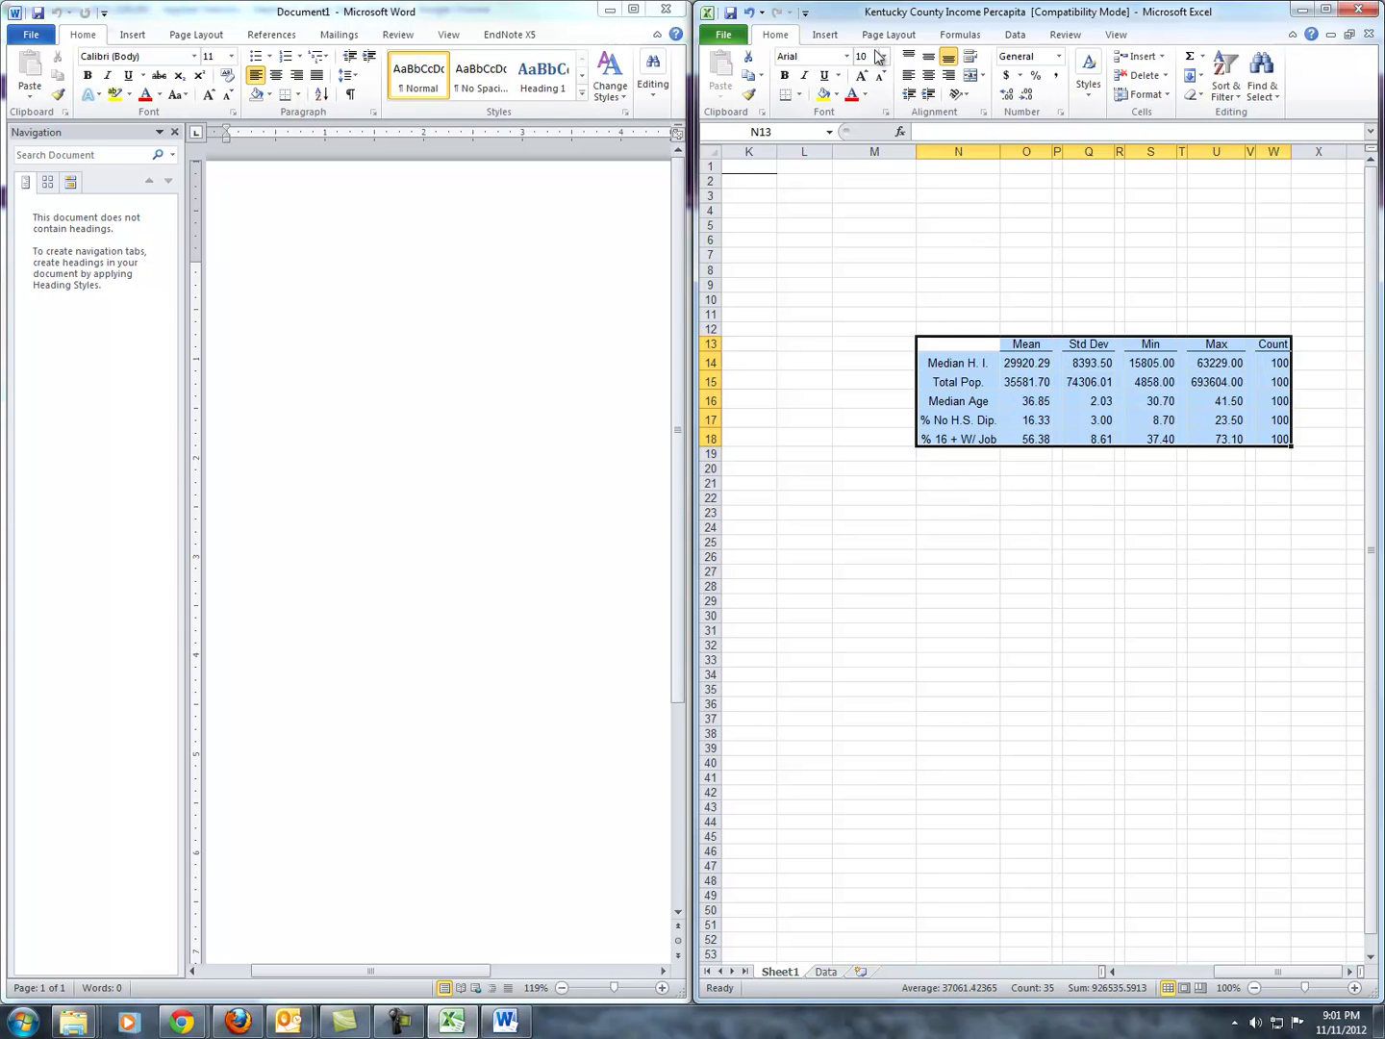
click(1117, 35)
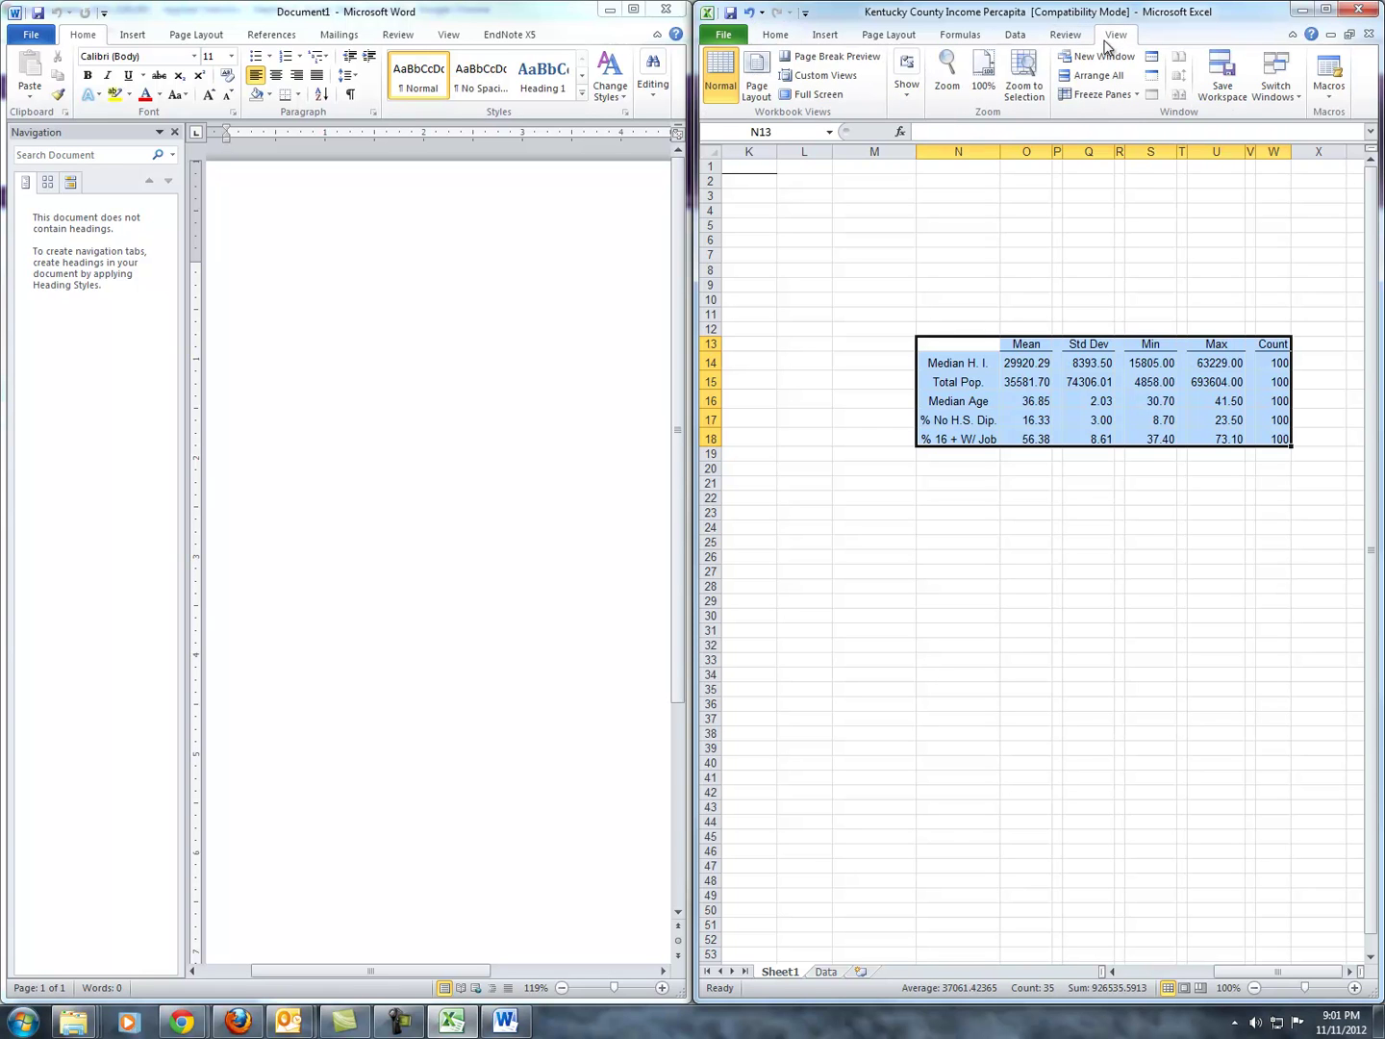
double_click(1237, 14)
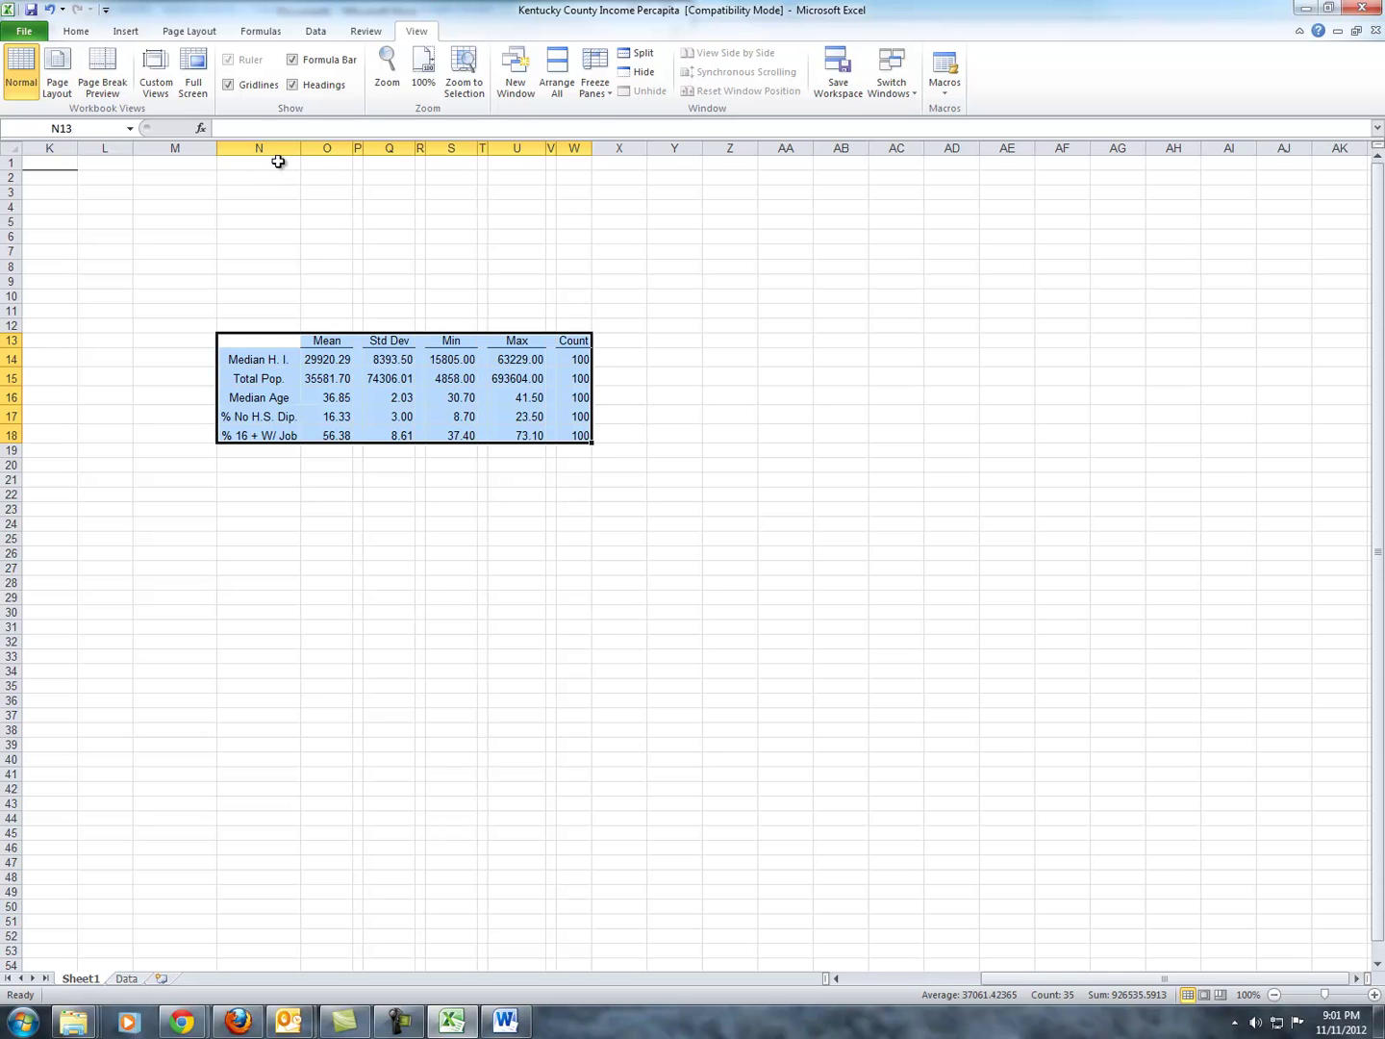
click(228, 83)
click(309, 219)
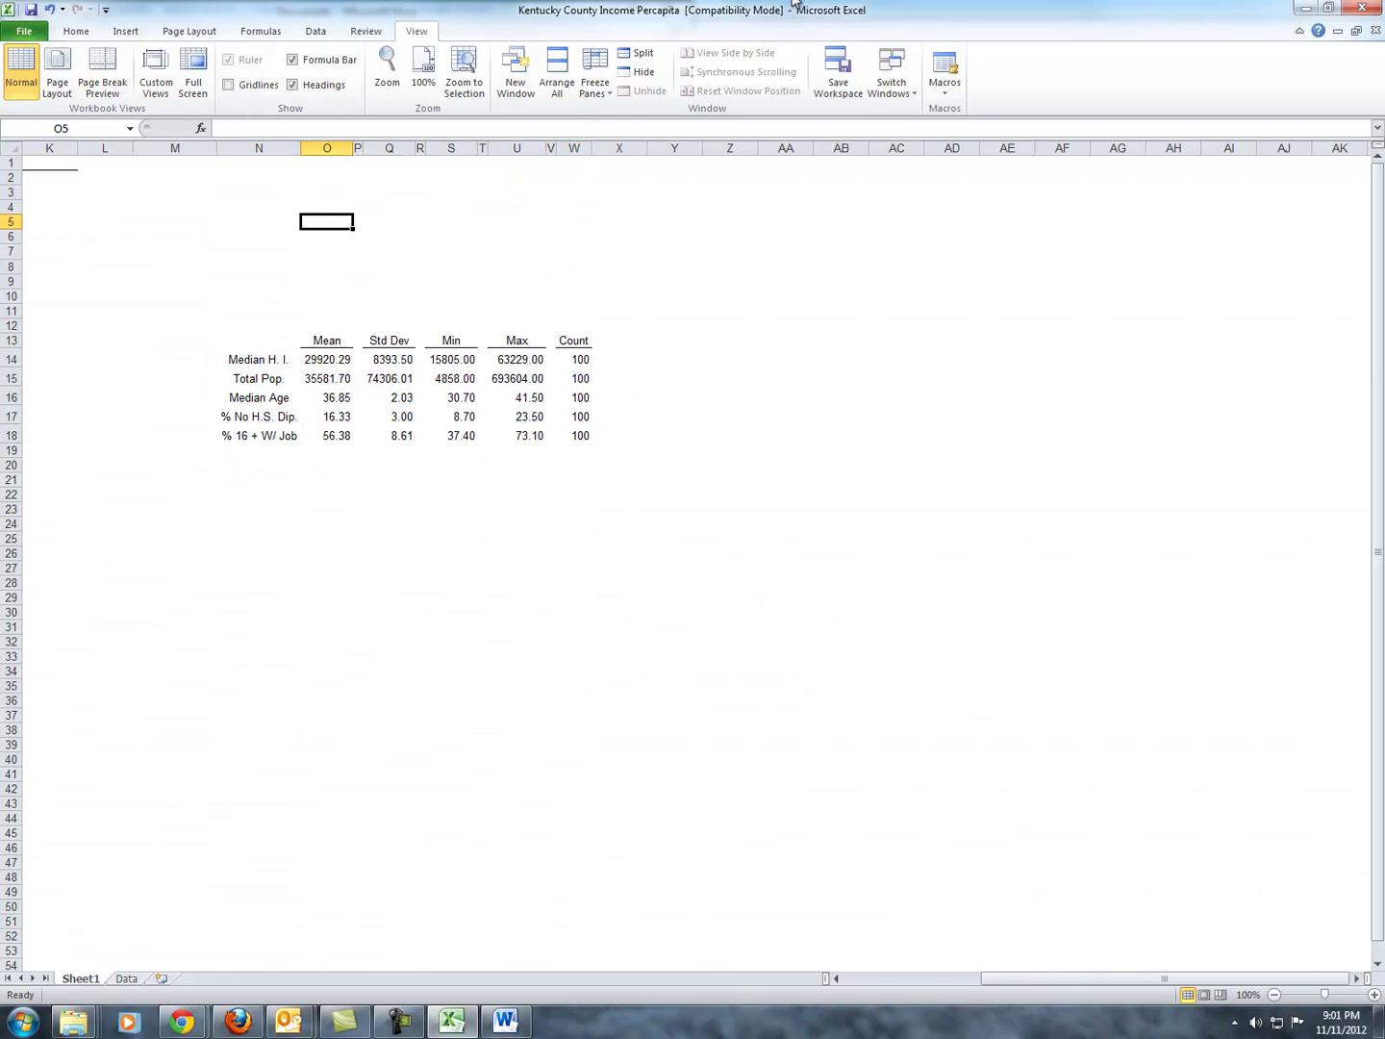
double_click(1129, 17)
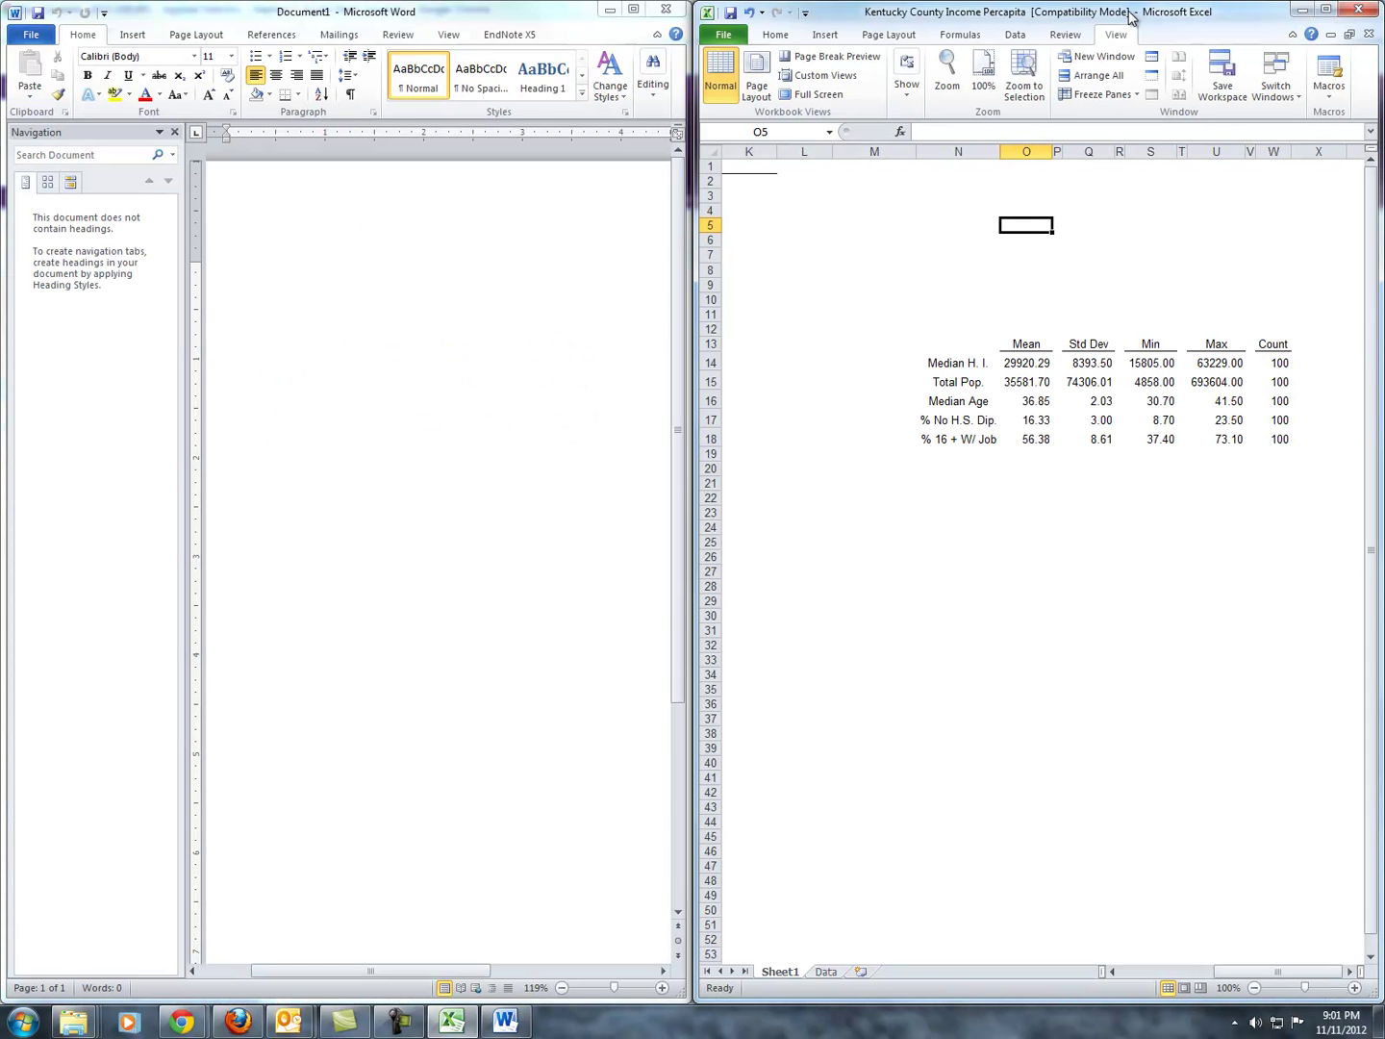
drag(966, 344, 1277, 437)
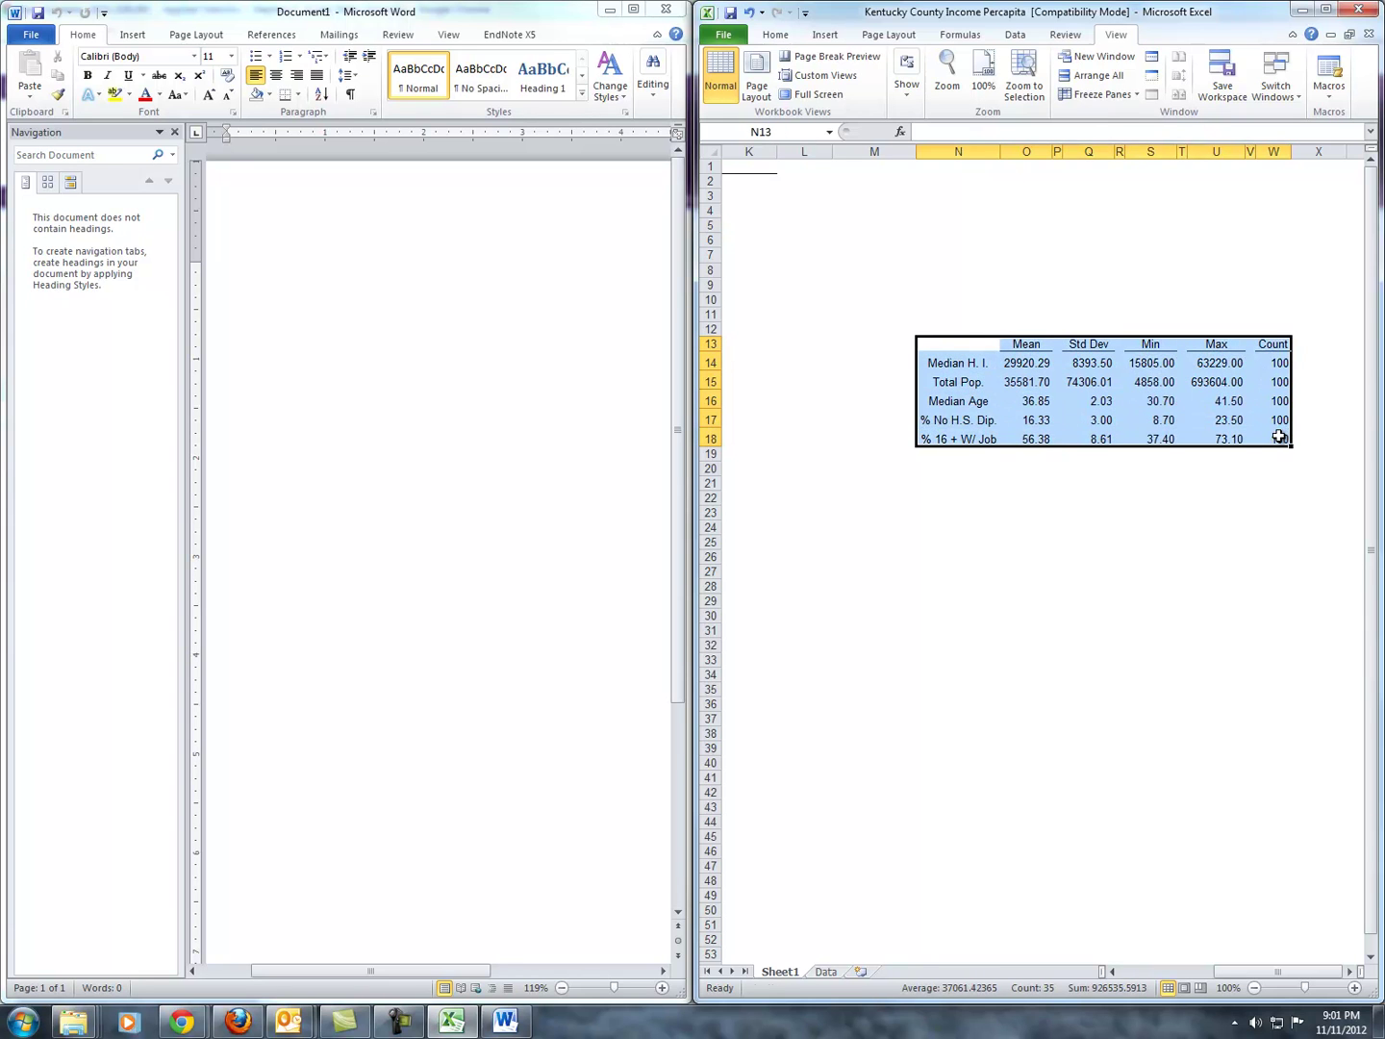
Copy the statistics table and paste it into Word as a Picture (Enhanced Metafile)
key(ctrl+c)
click(307, 425)
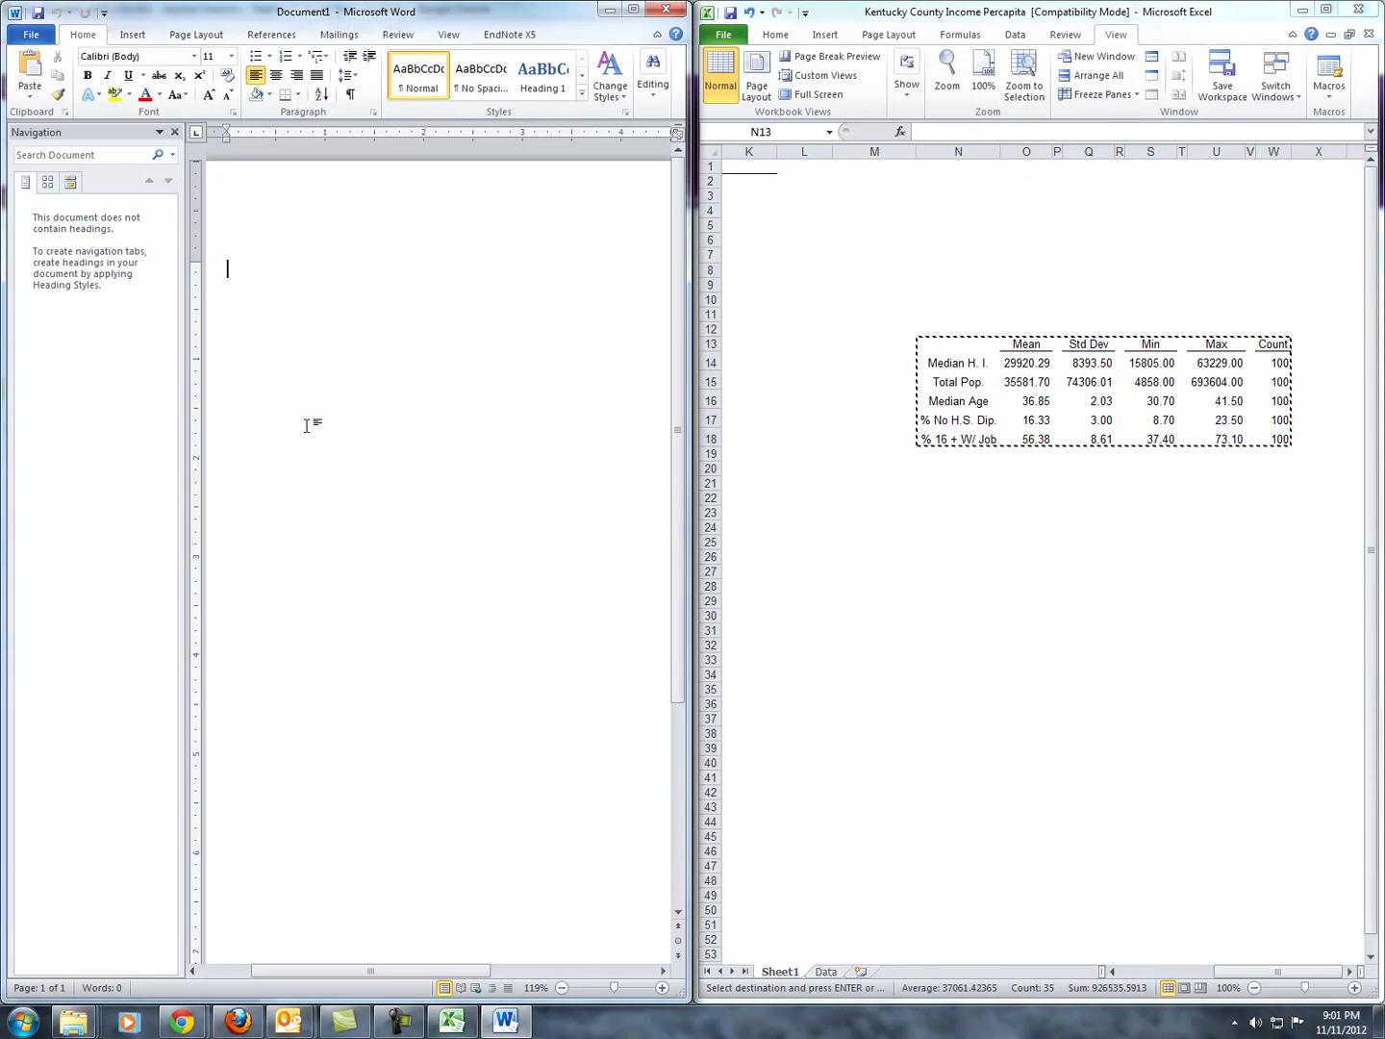
click(29, 102)
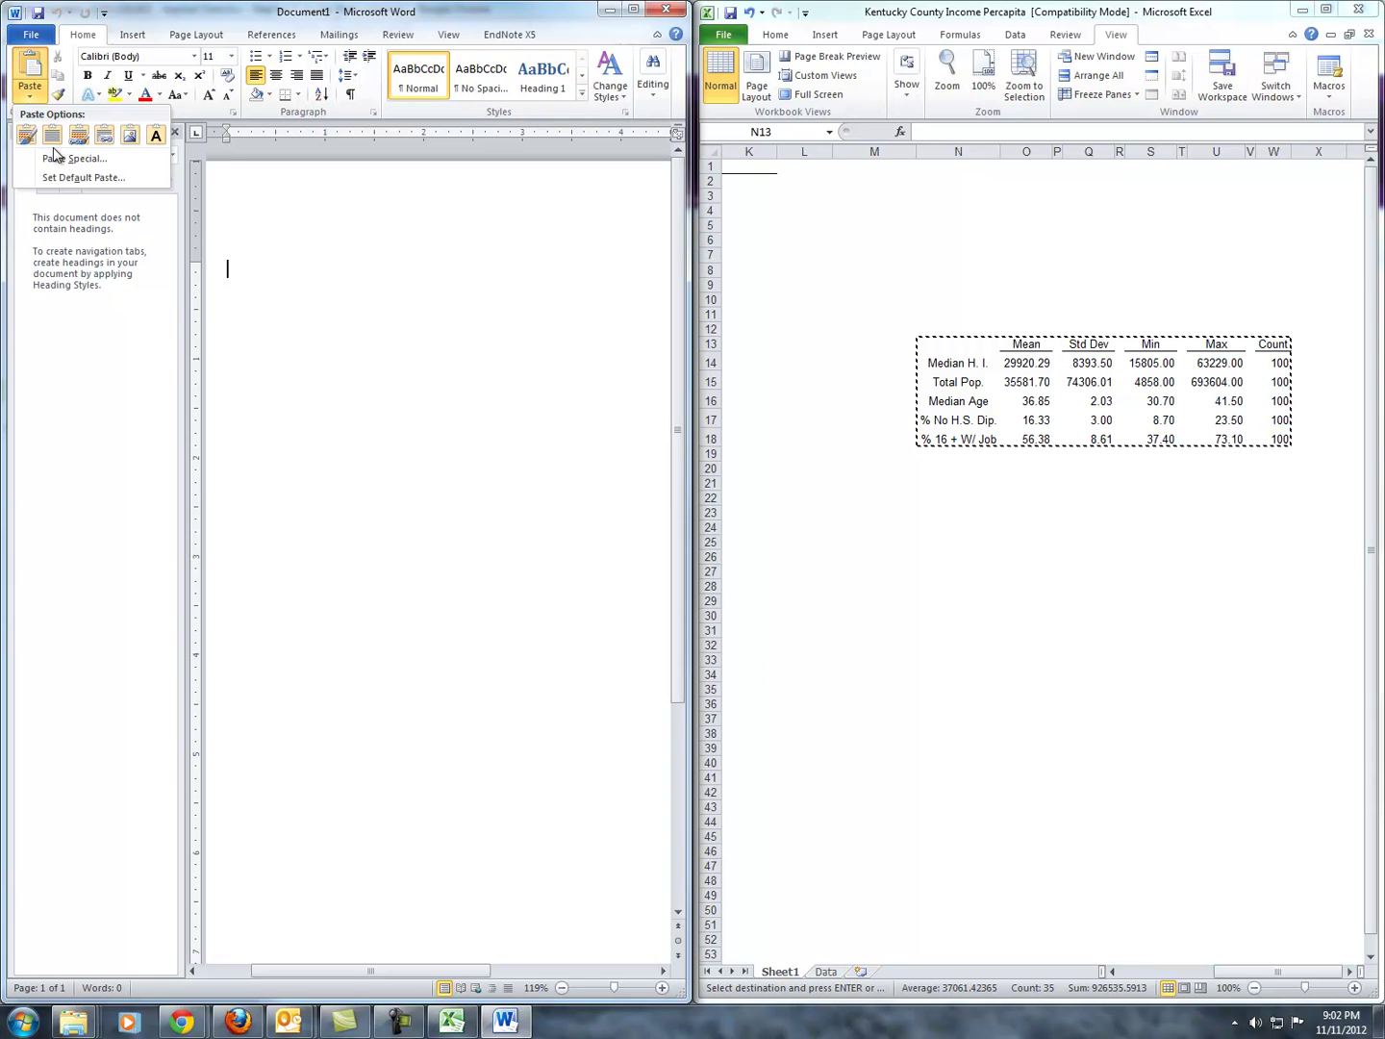
click(56, 160)
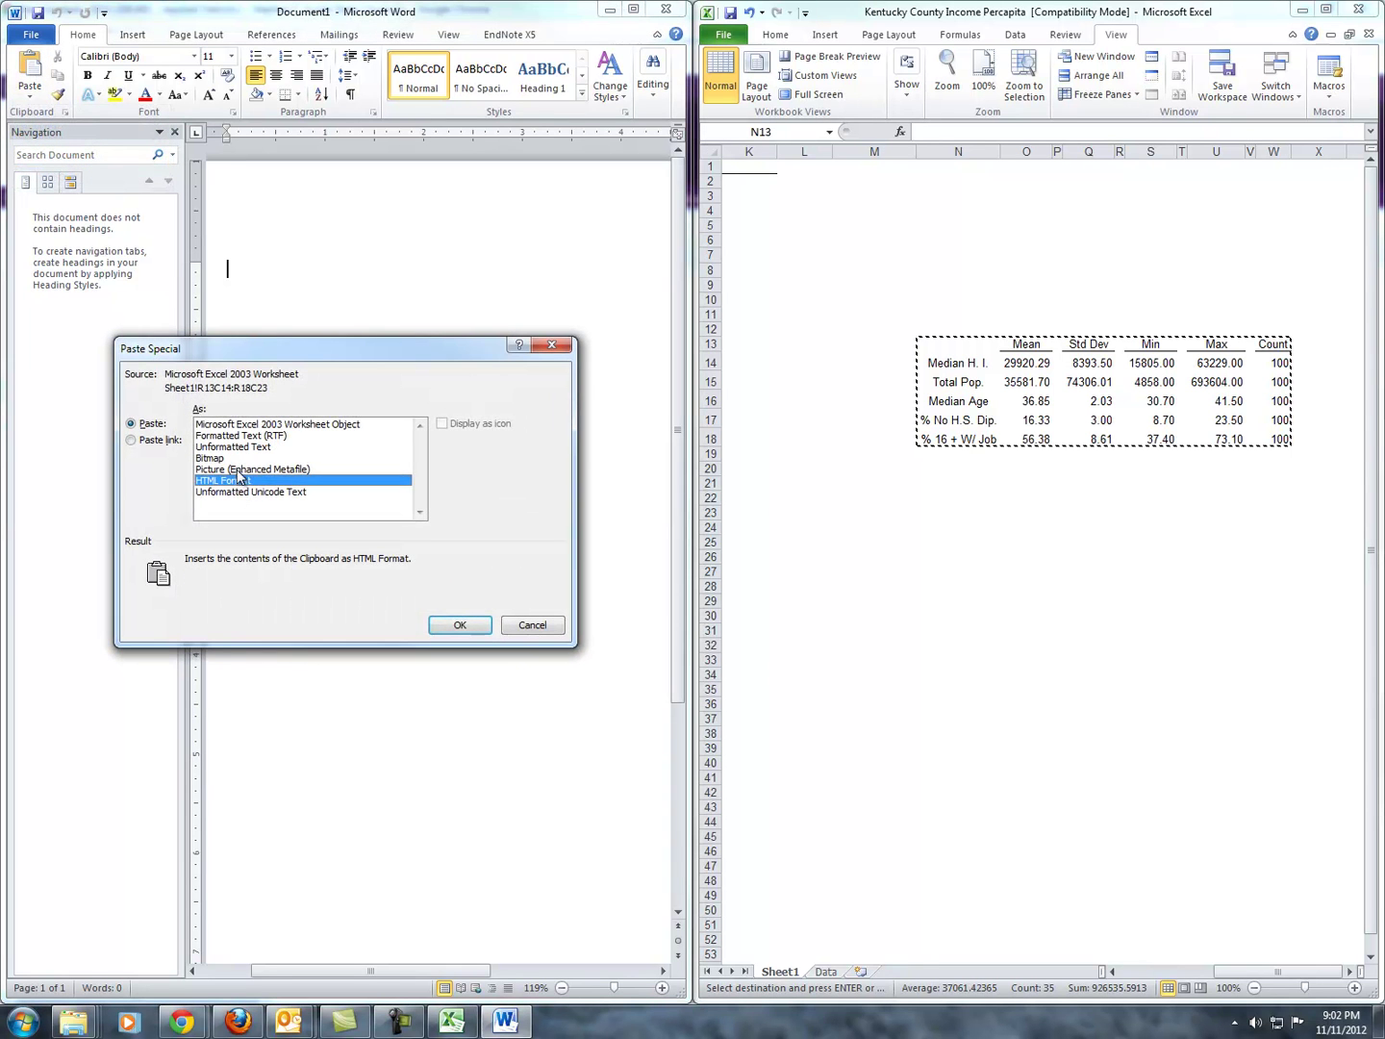
click(238, 469)
click(460, 624)
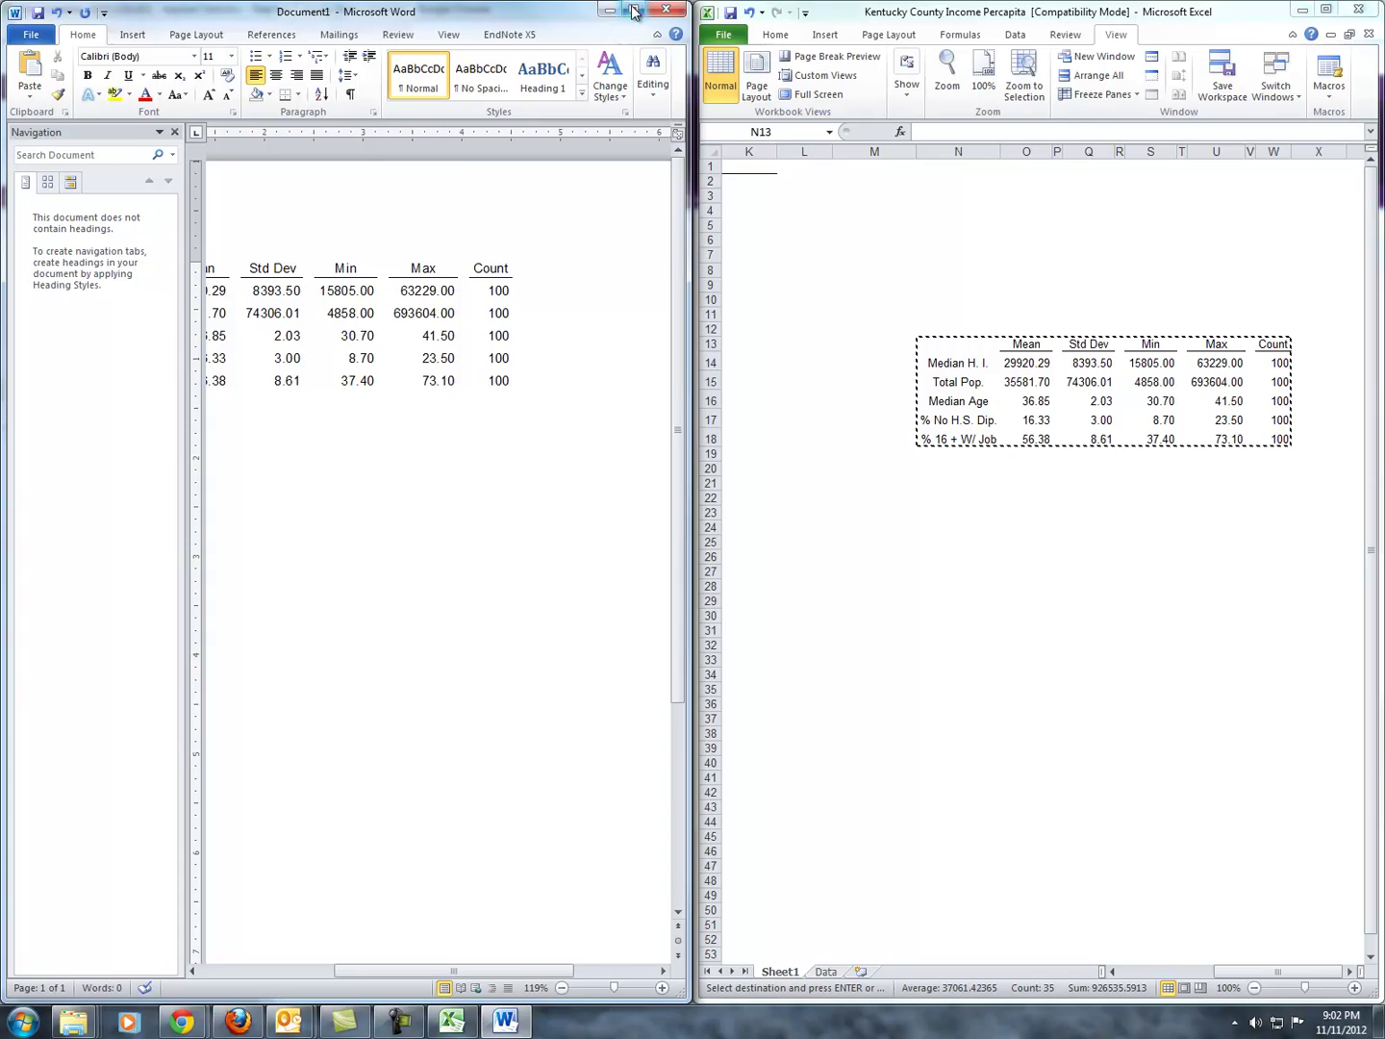
Centre the pasted table picture on the page, then delete it
click(634, 10)
click(687, 344)
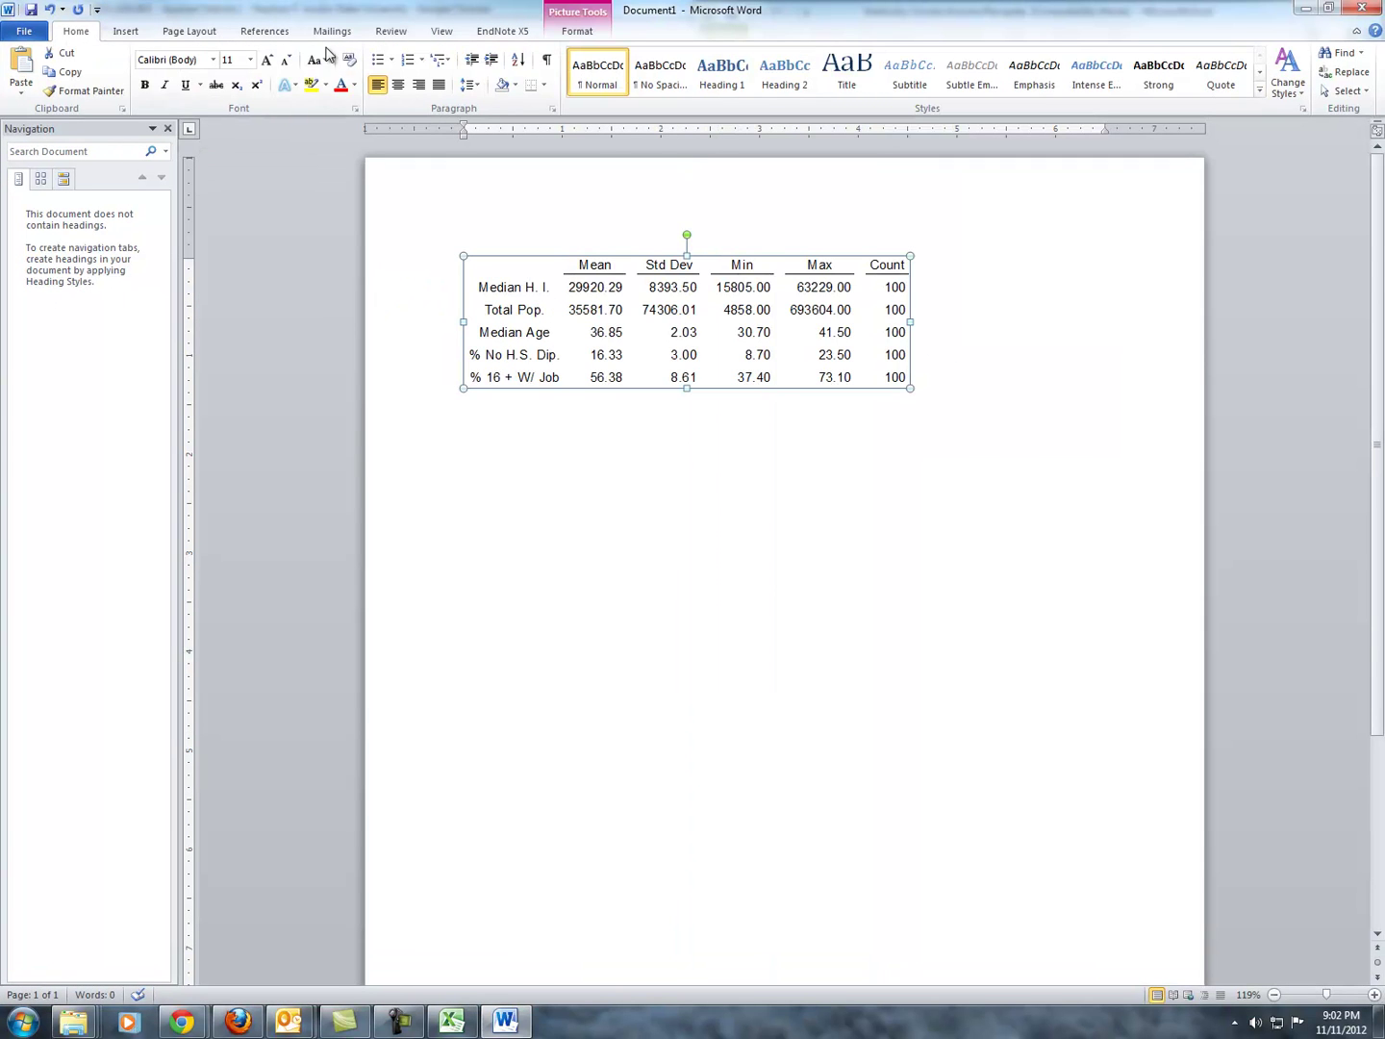
click(396, 85)
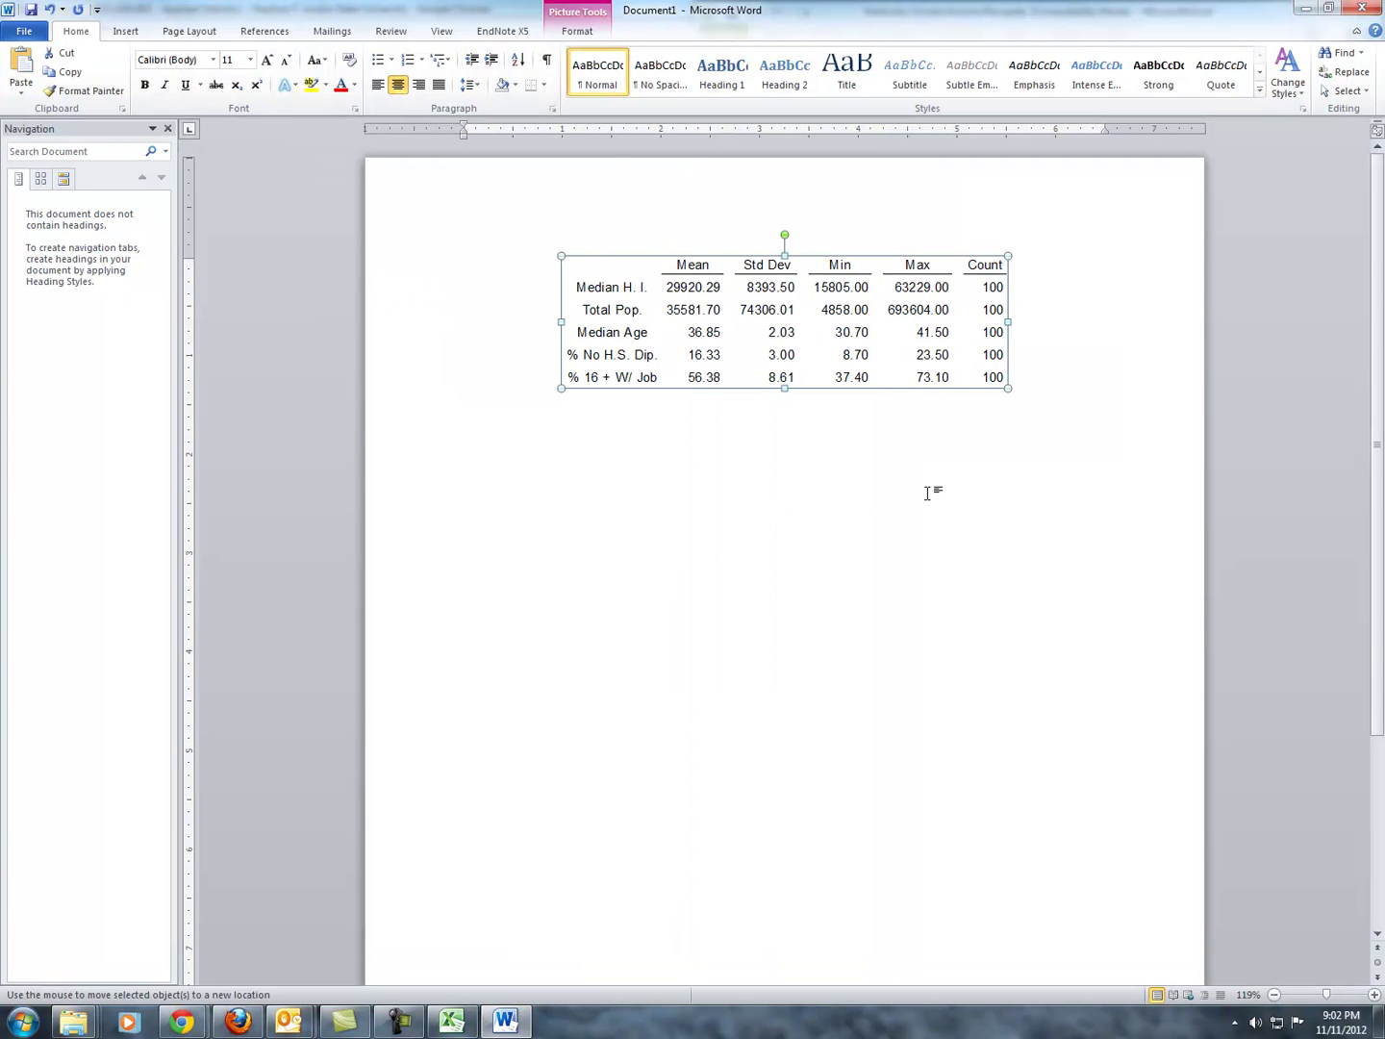
click(1160, 410)
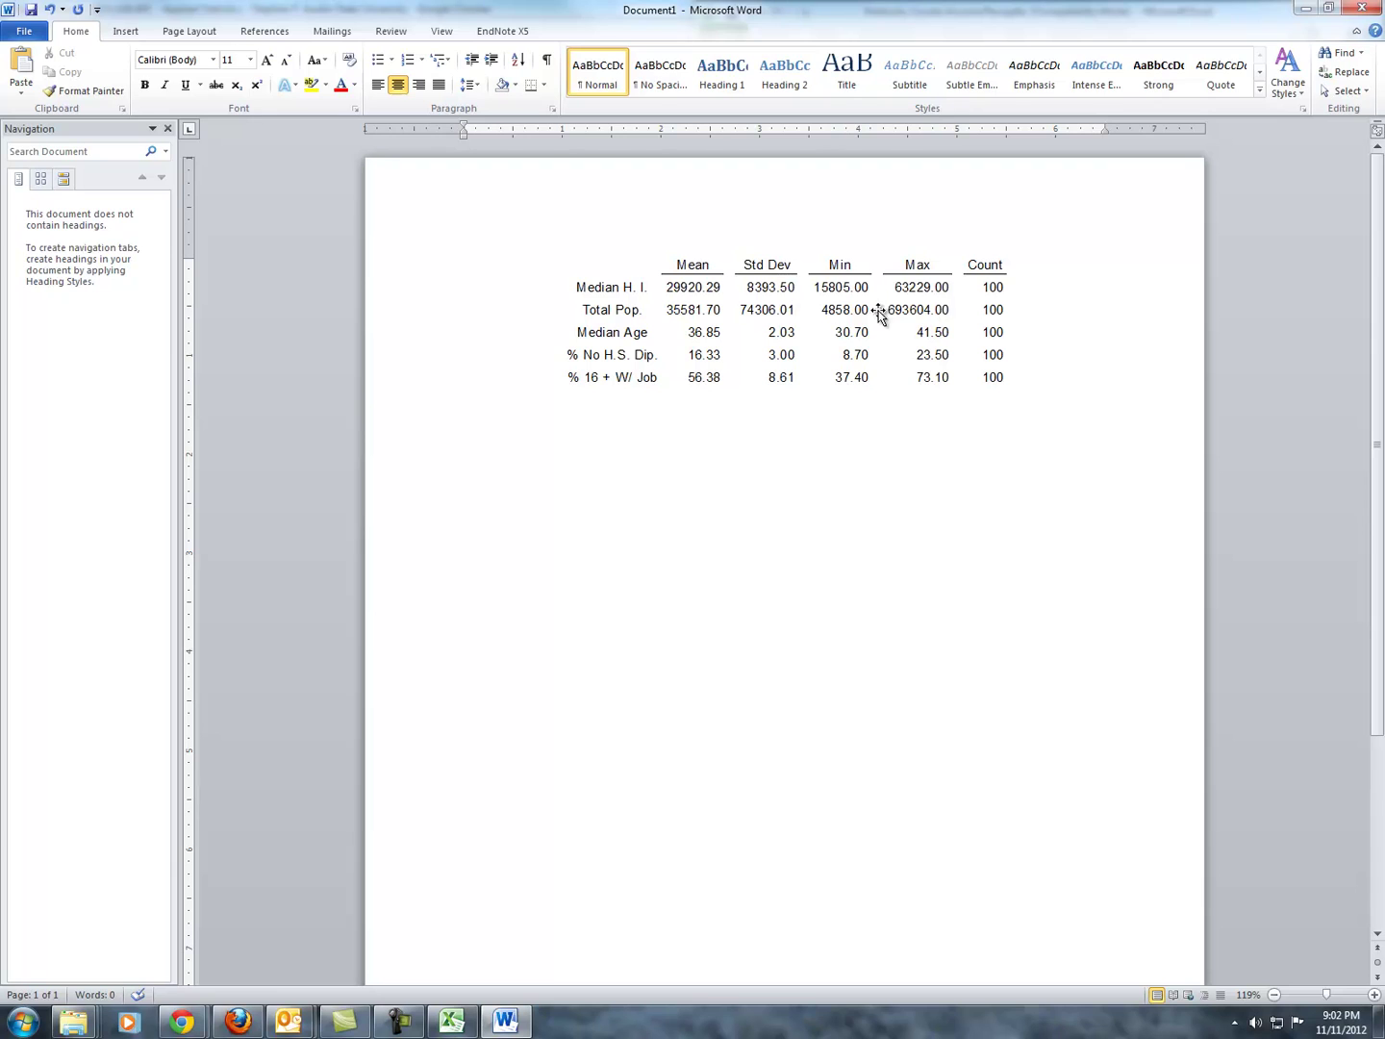
click(735, 377)
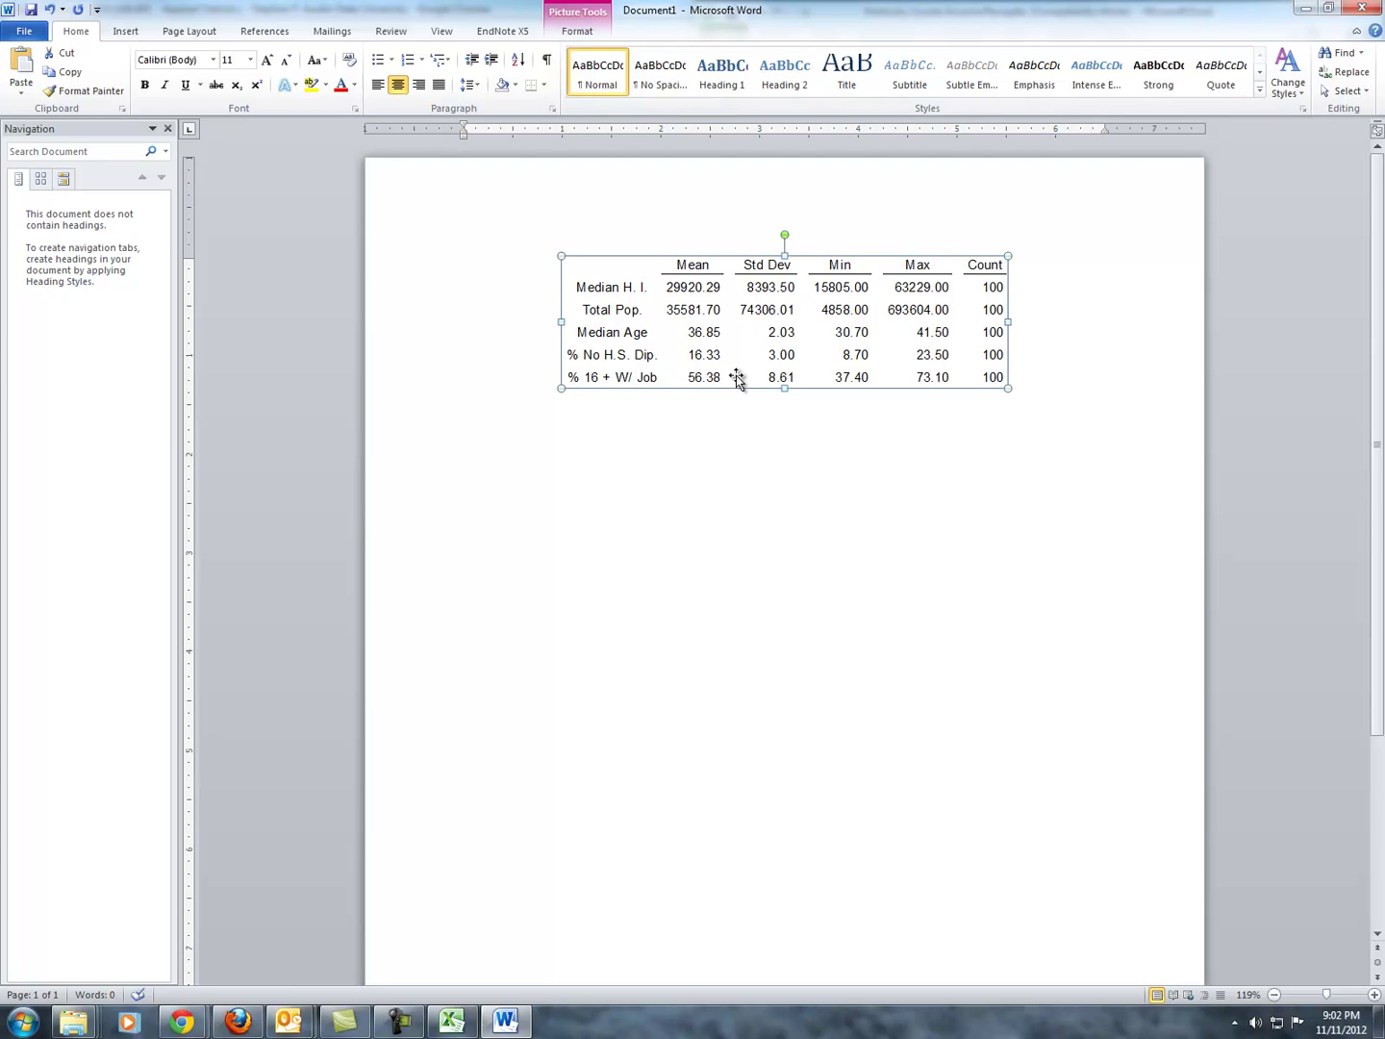
key(Delete)
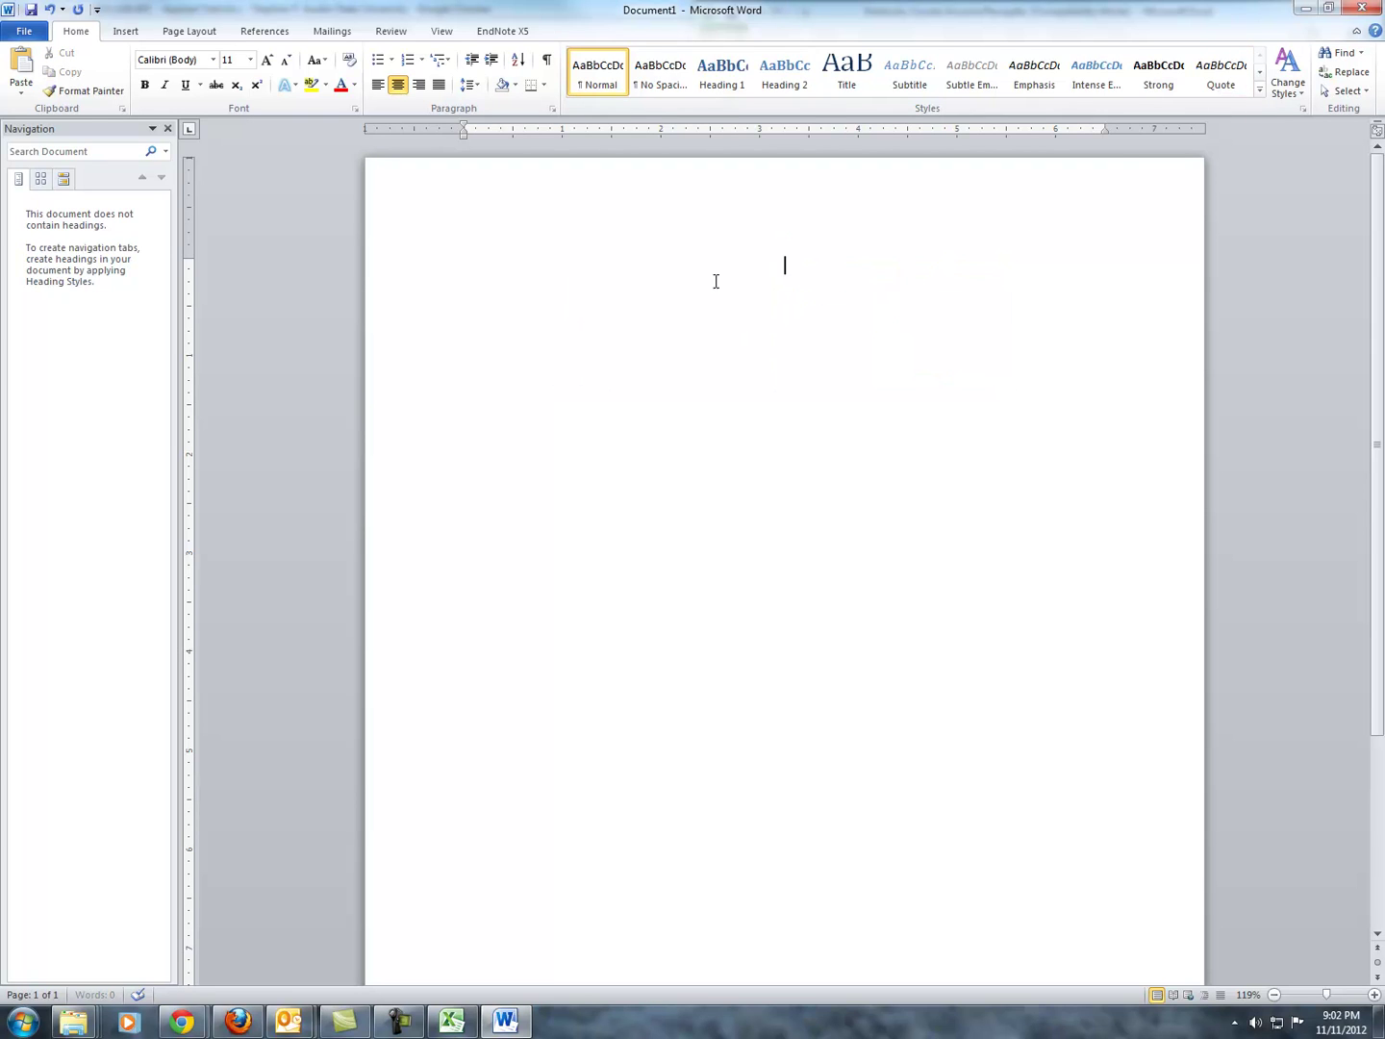
Apply Comma Style to the Median H. I. and Total Pop. values in O14:U15
double_click(881, 10)
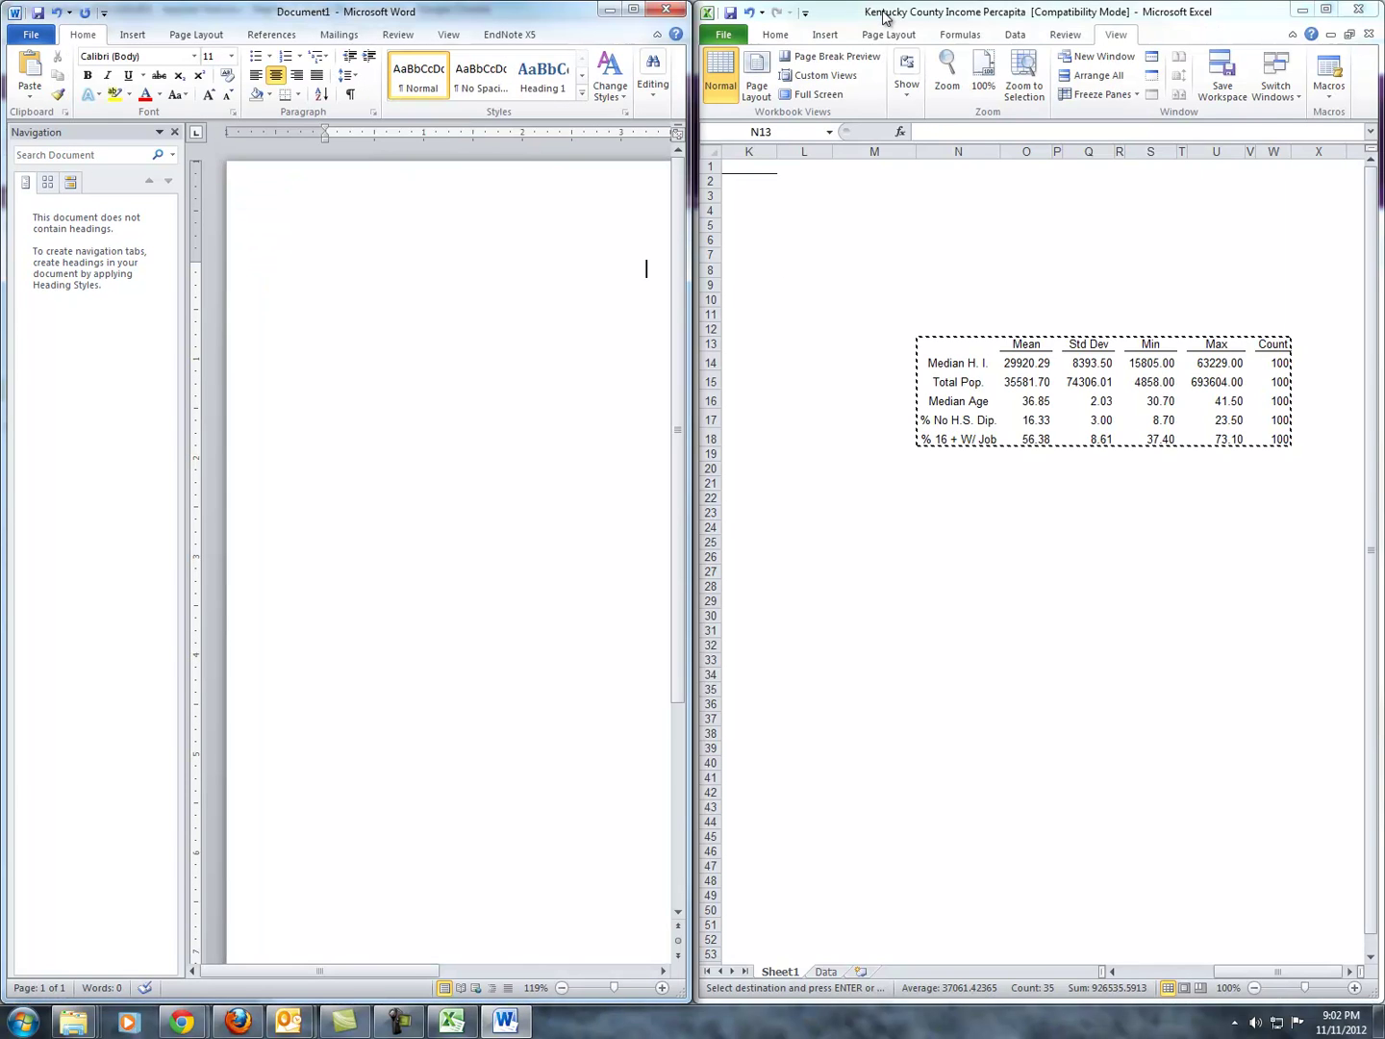
drag(1024, 364, 1191, 378)
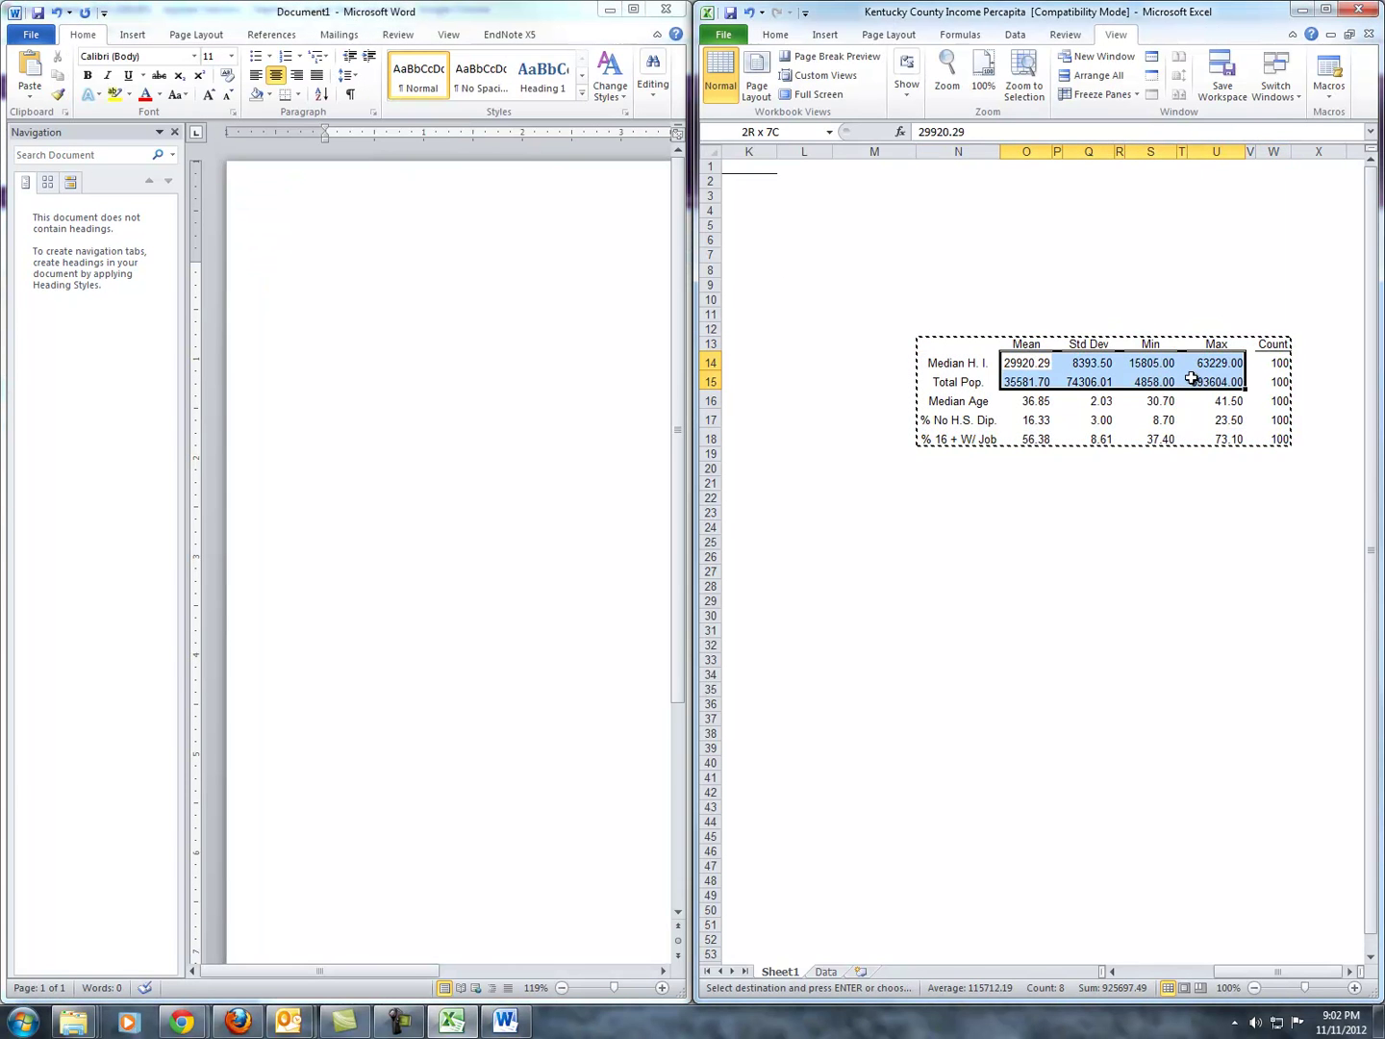
double_click(952, 13)
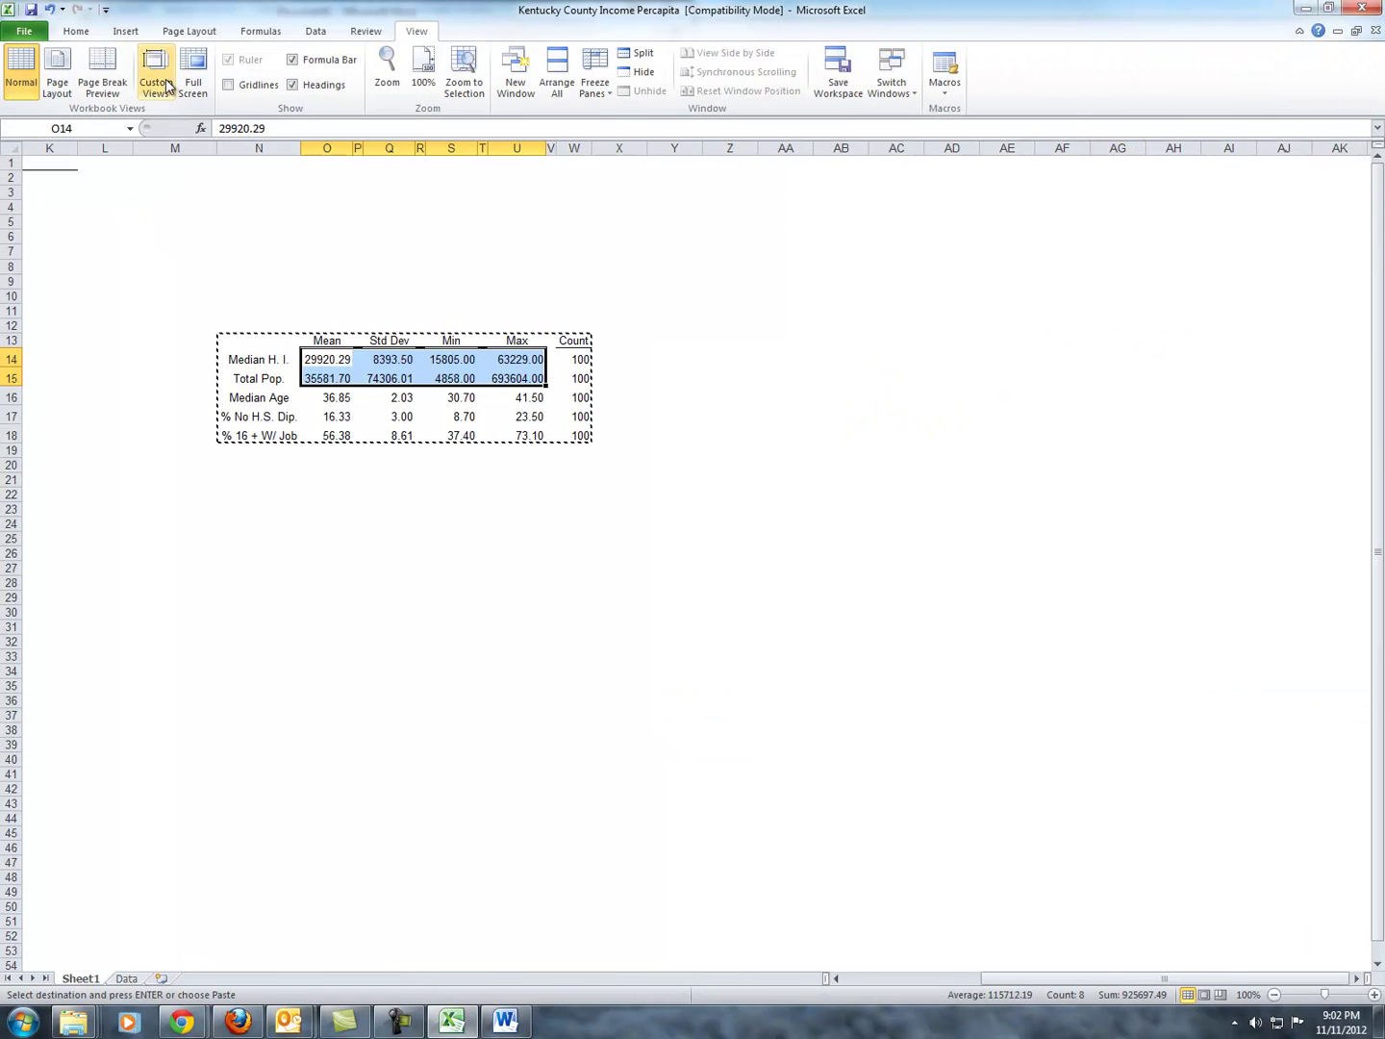
click(76, 30)
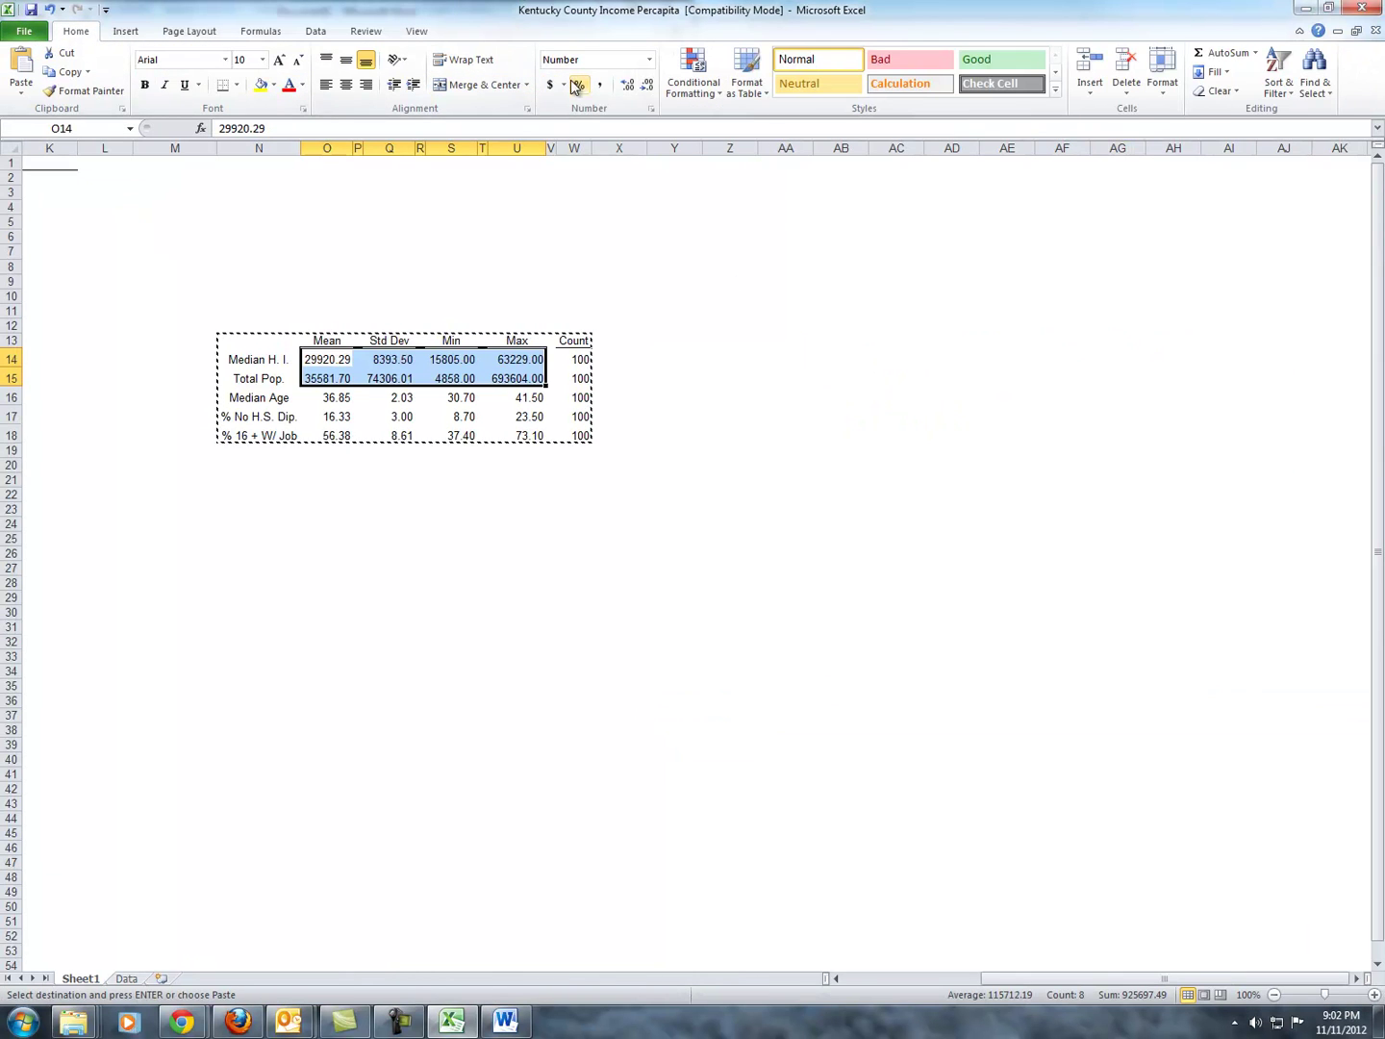
click(599, 84)
click(810, 578)
Select the Mean, Std Dev, Min, Max and Count columns together, then clear the selection
drag(472, 612, 465, 602)
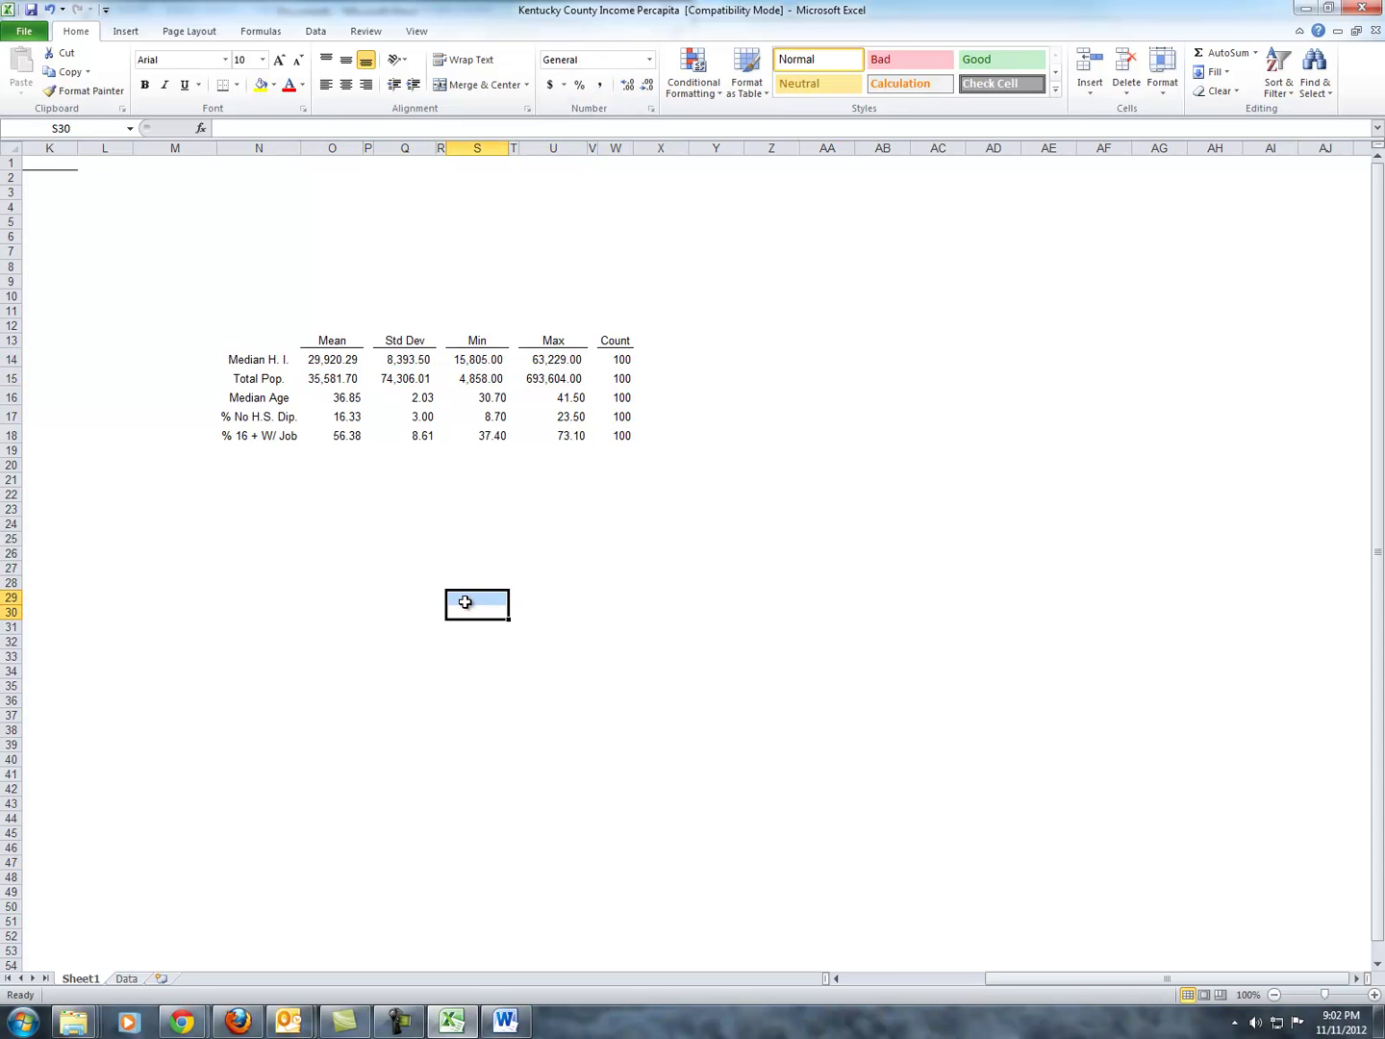
click(331, 148)
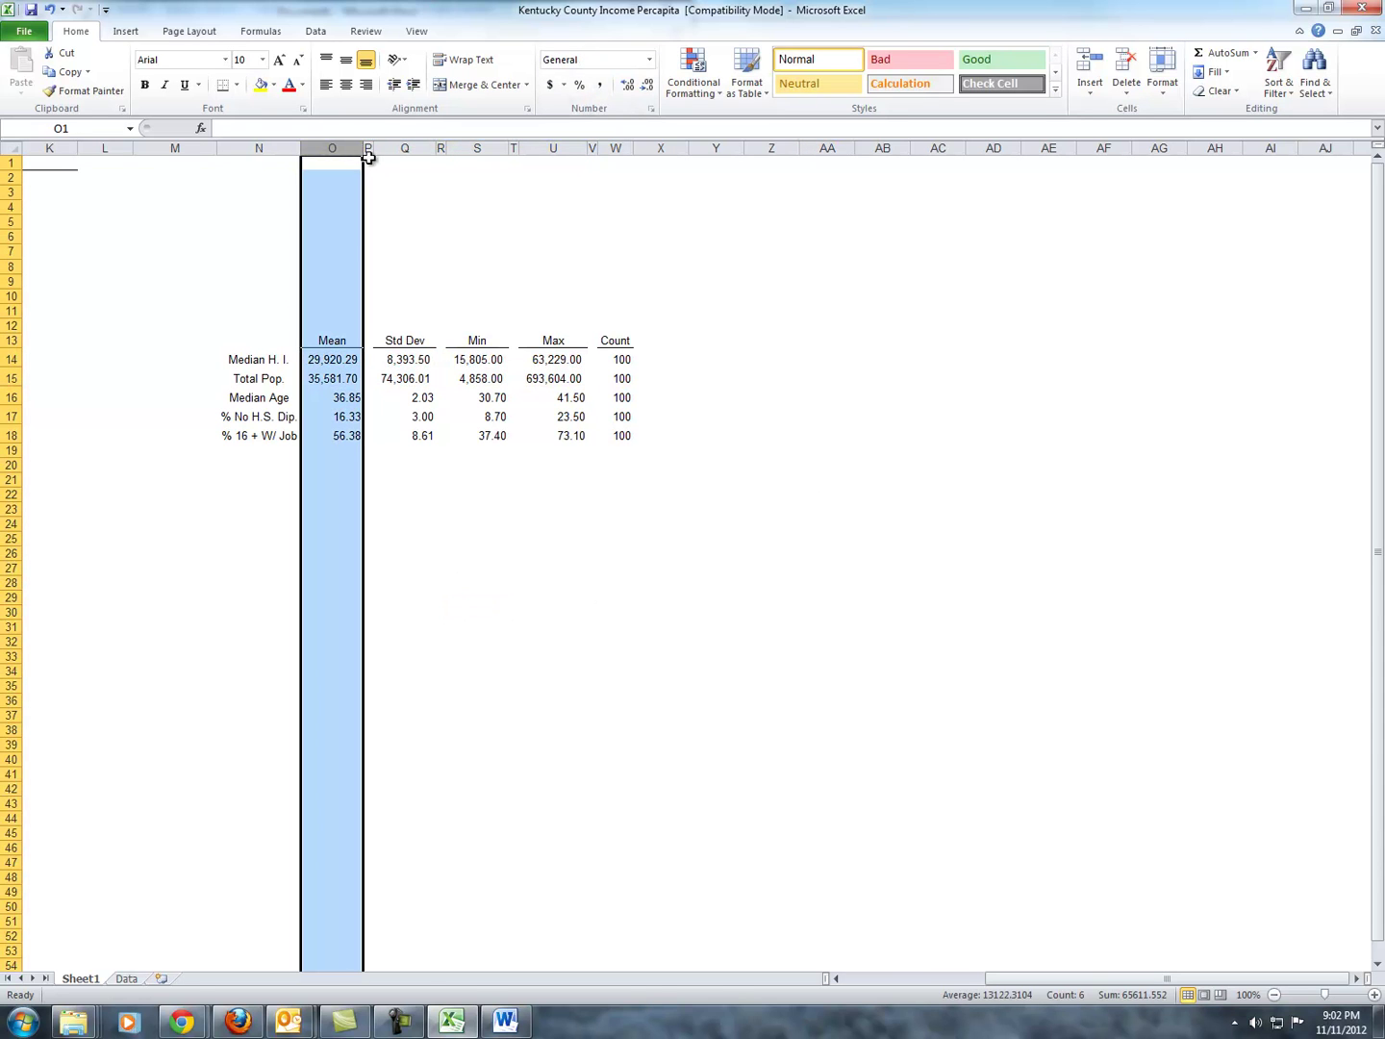
ctrl+click(403, 147)
ctrl+click(472, 147)
ctrl+click(553, 148)
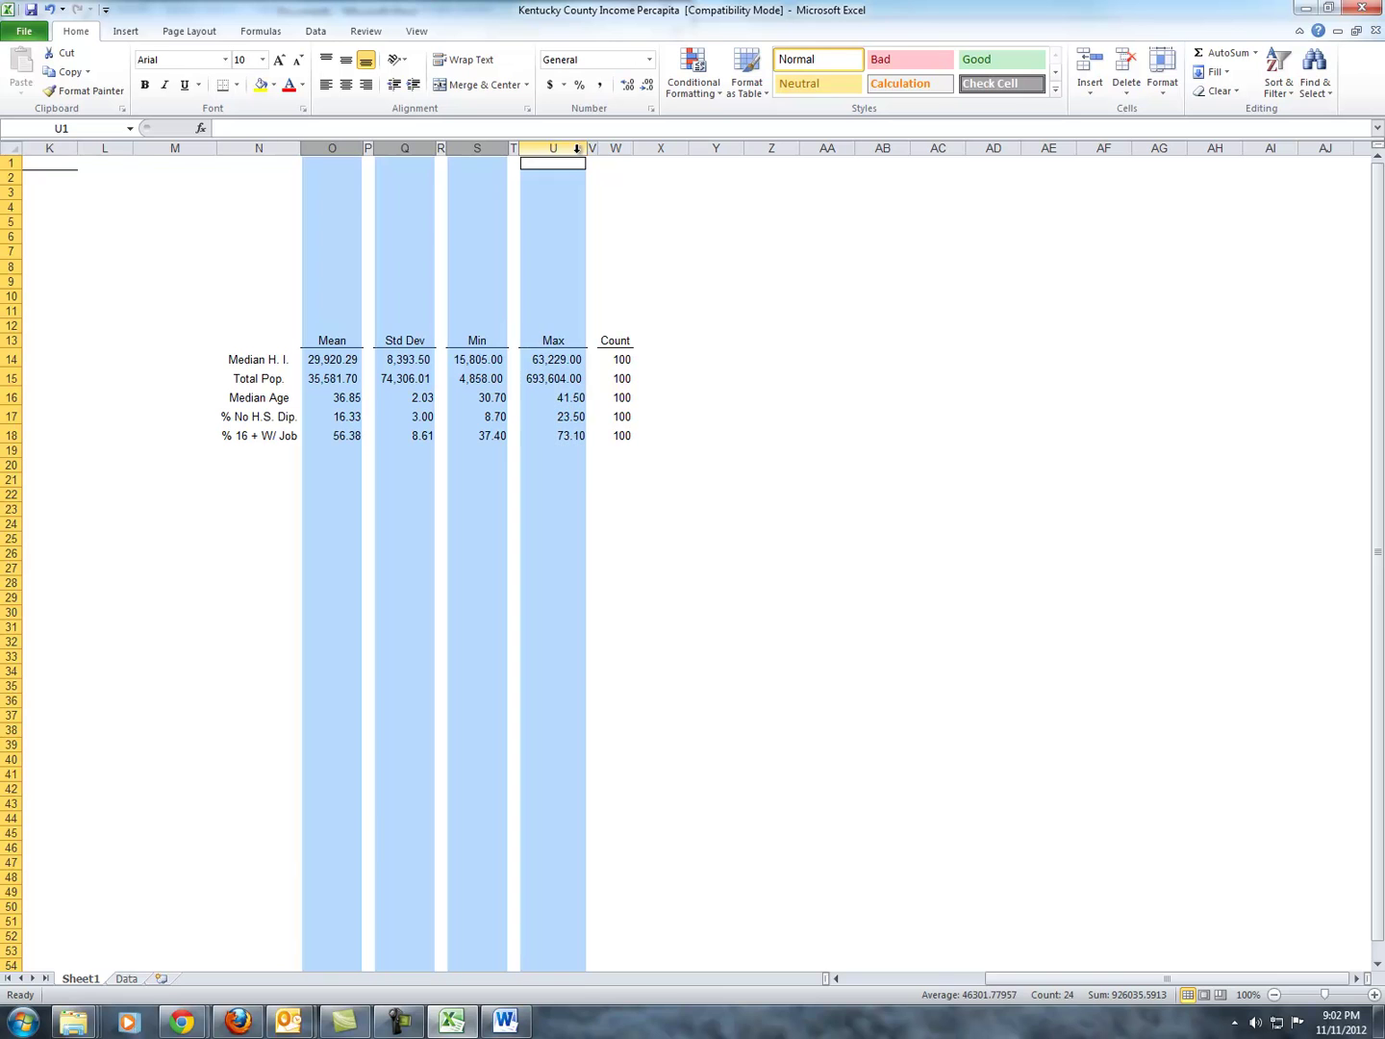
ctrl+click(614, 147)
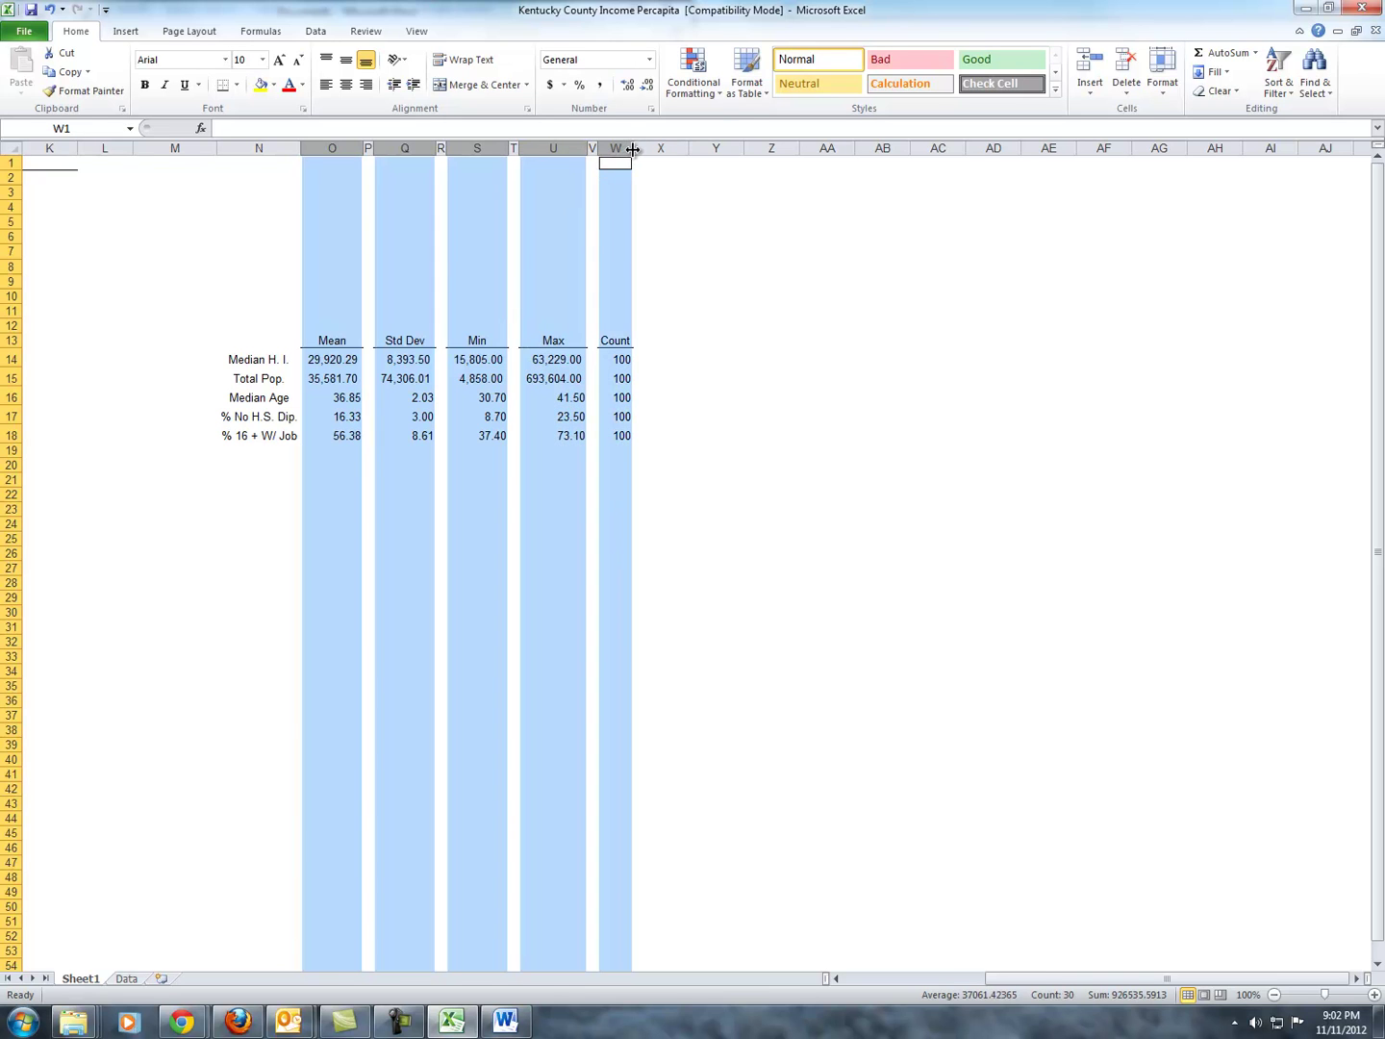
click(655, 284)
click(777, 397)
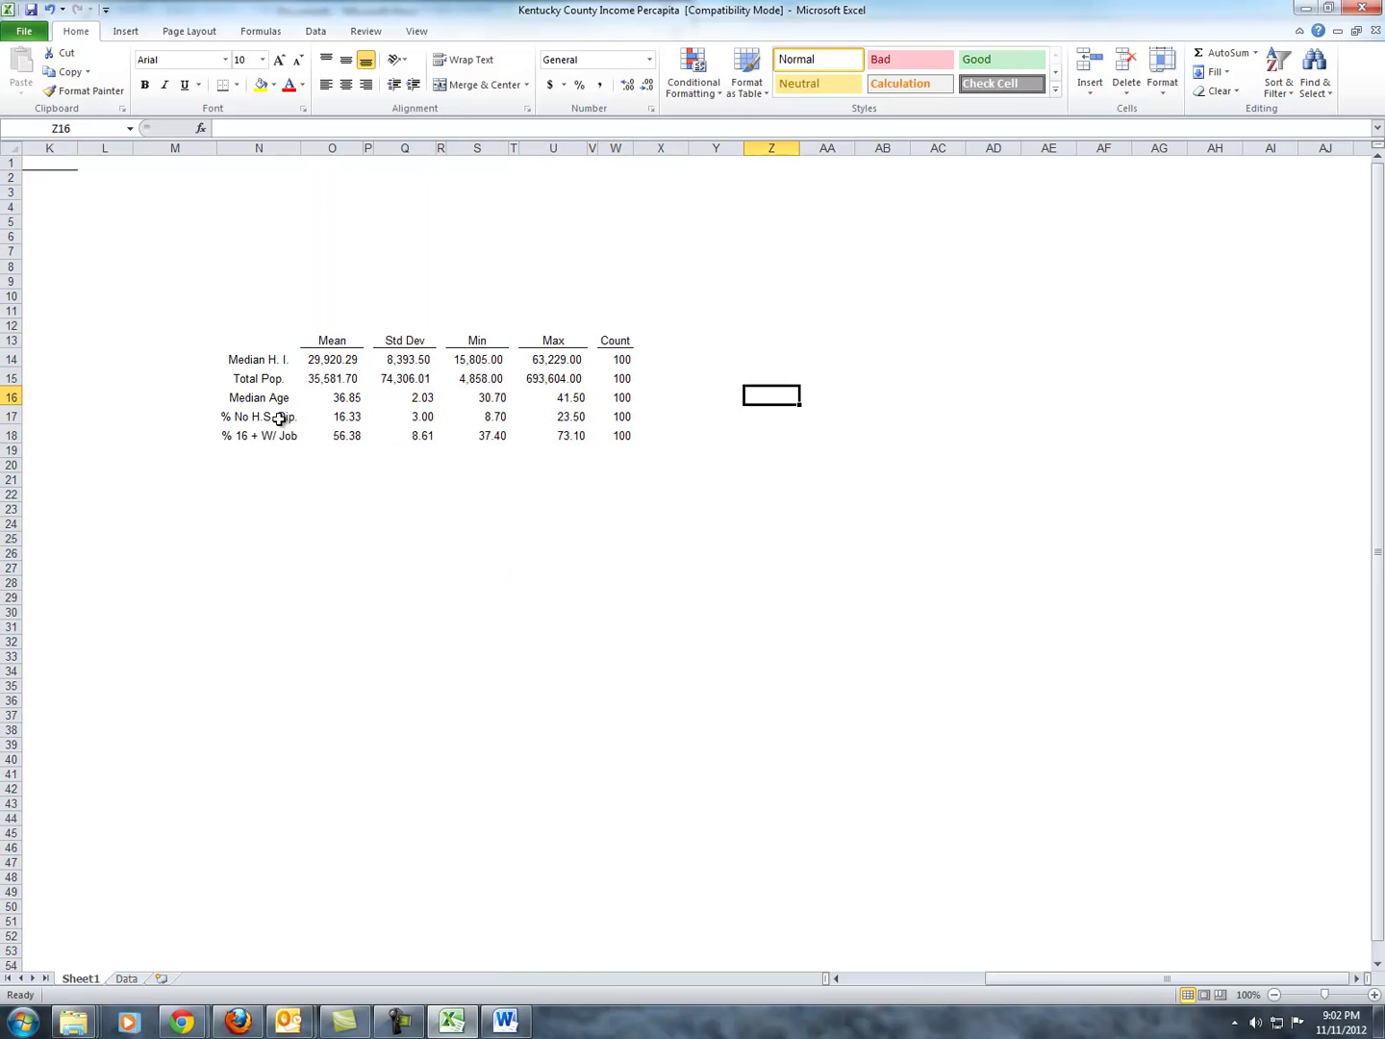
Select the whole summary table N13:W18 and copy it
click(282, 148)
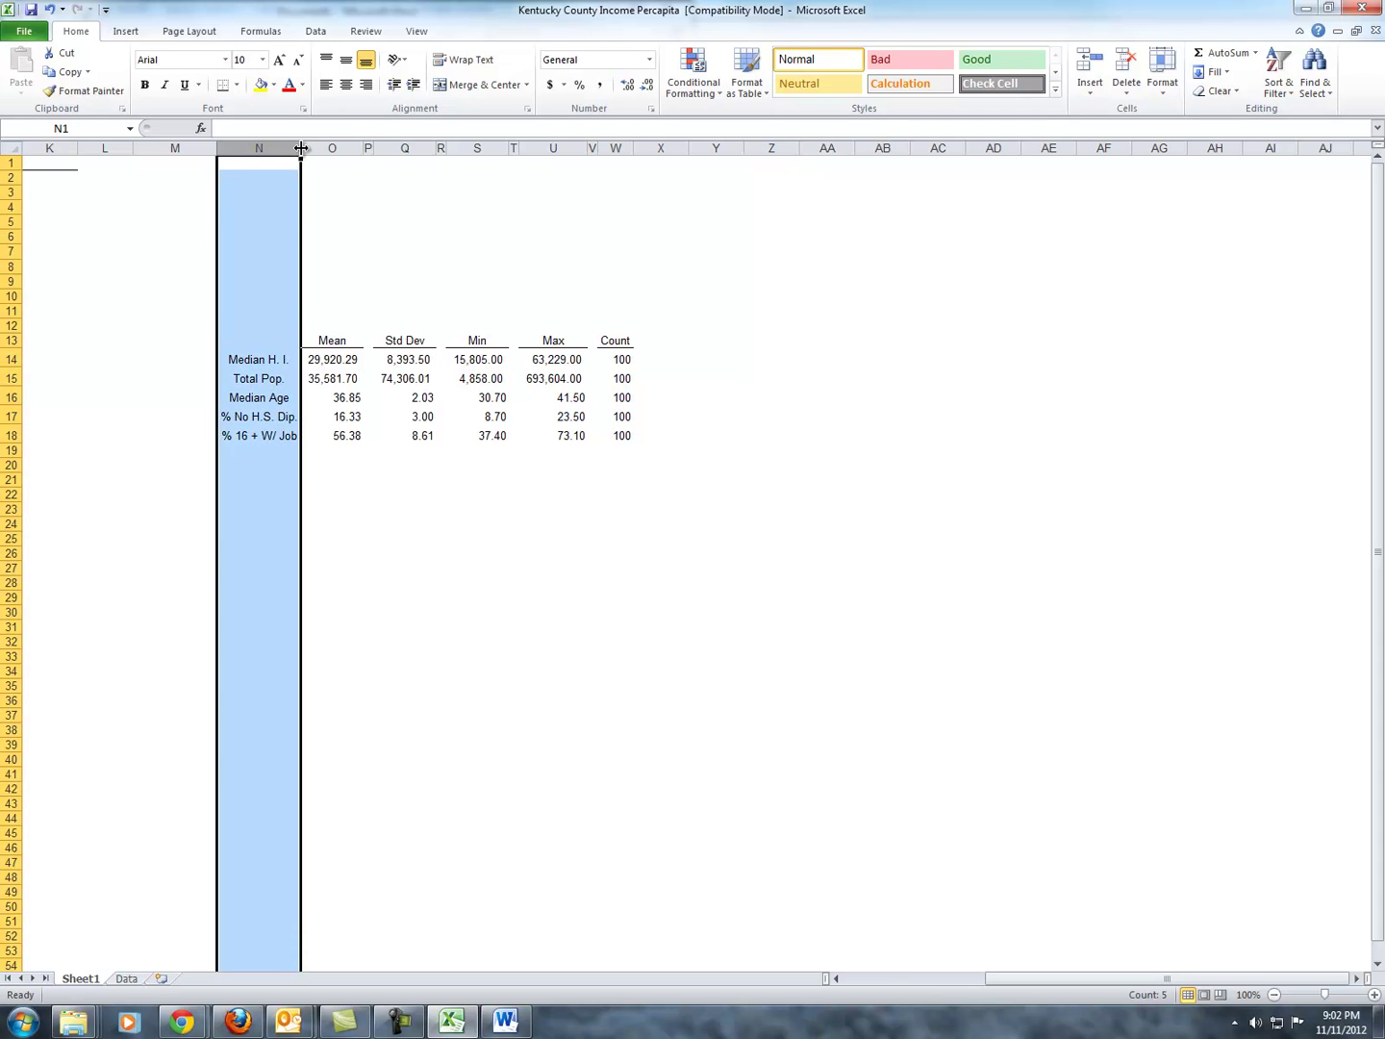
click(270, 342)
drag(270, 341, 621, 421)
drag(260, 342, 611, 434)
key(ctrl+c)
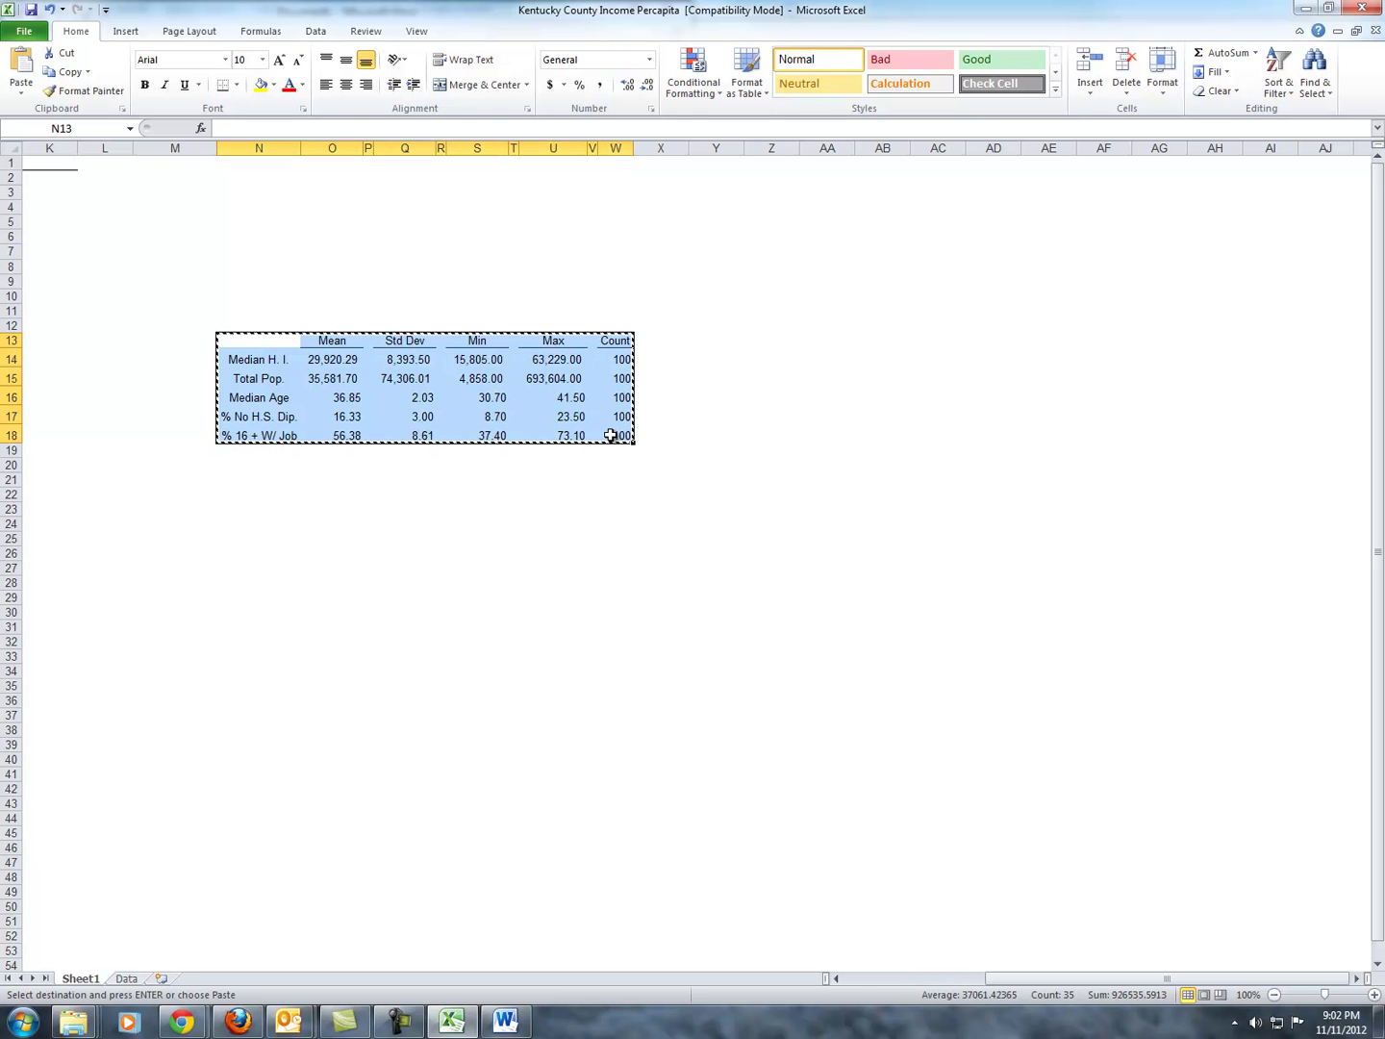
Paste the copied table into Word's Document1 as a Picture (Enhanced Metafile)
click(1305, 10)
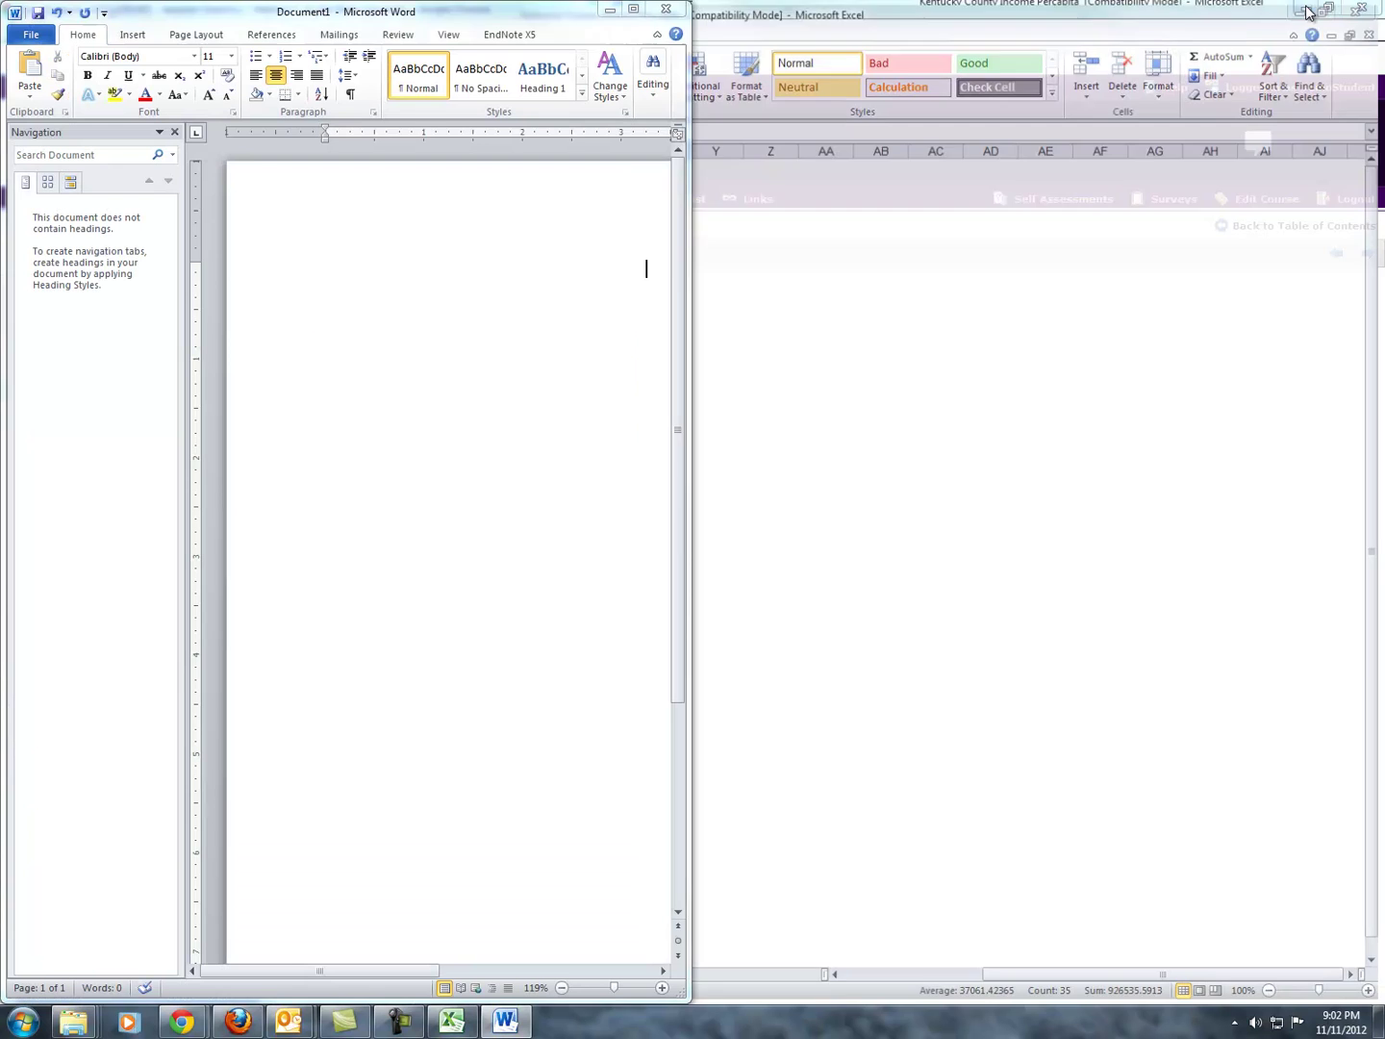
click(633, 9)
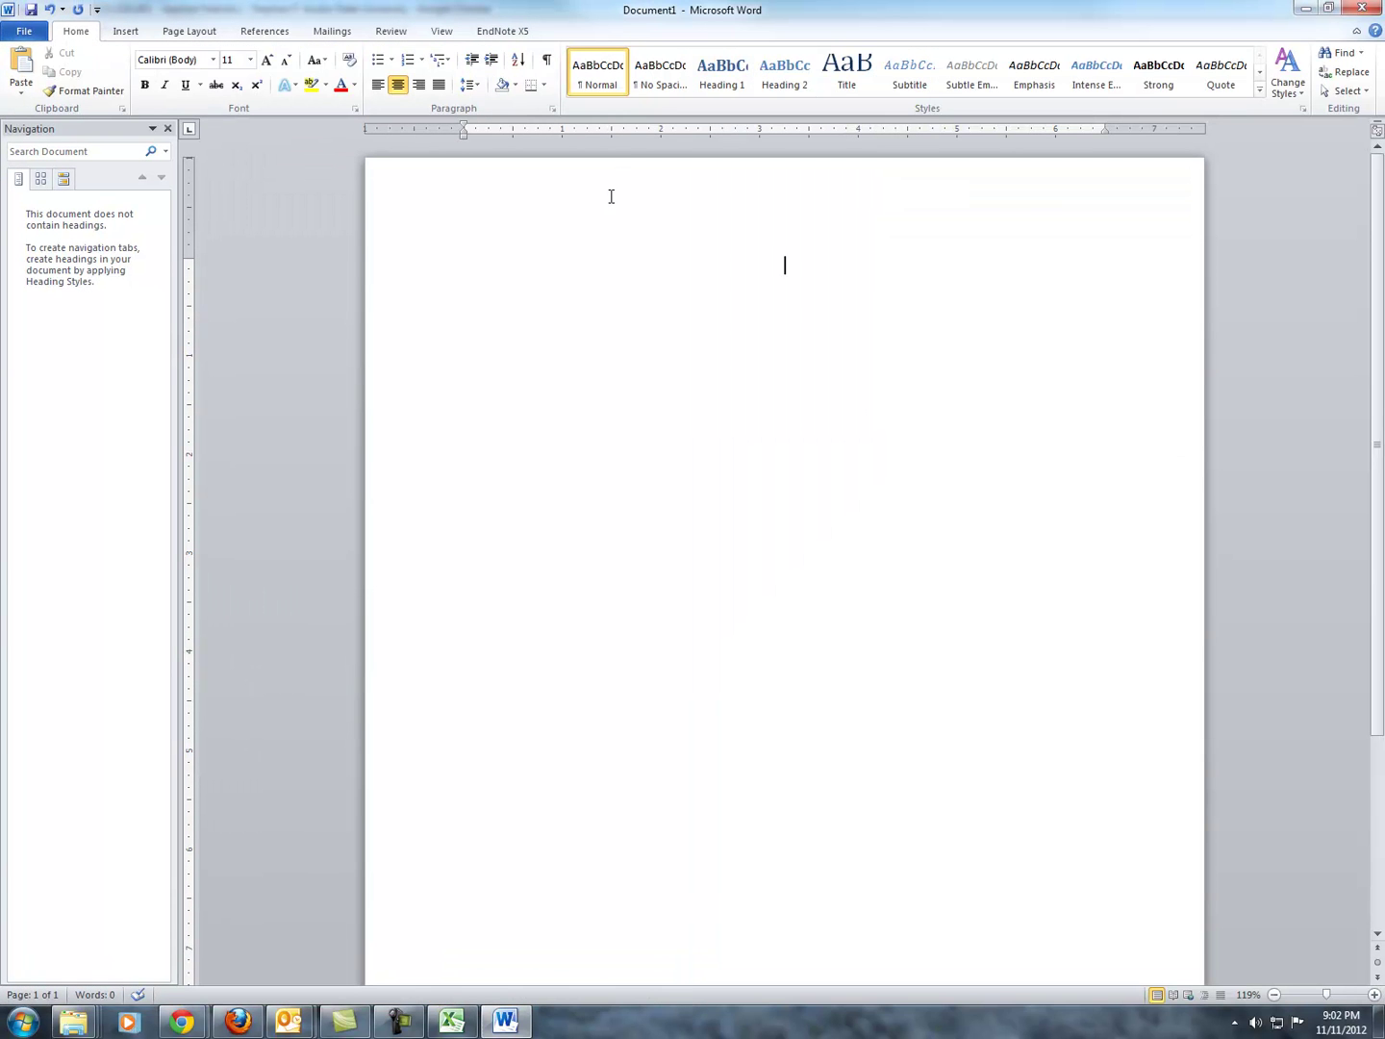
click(22, 87)
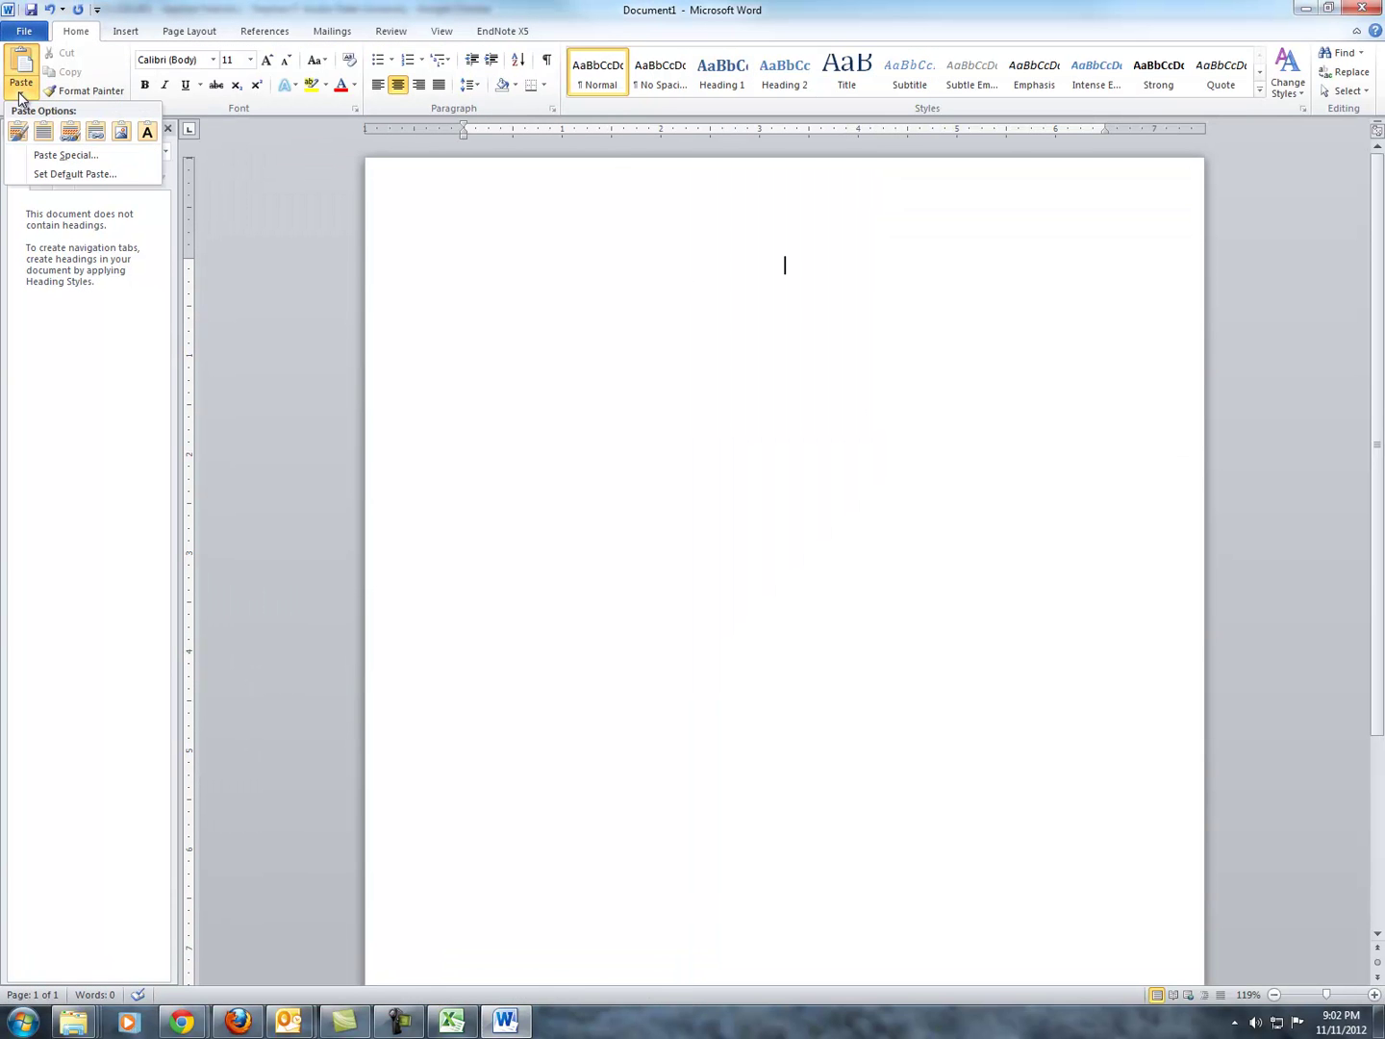
click(57, 154)
click(549, 470)
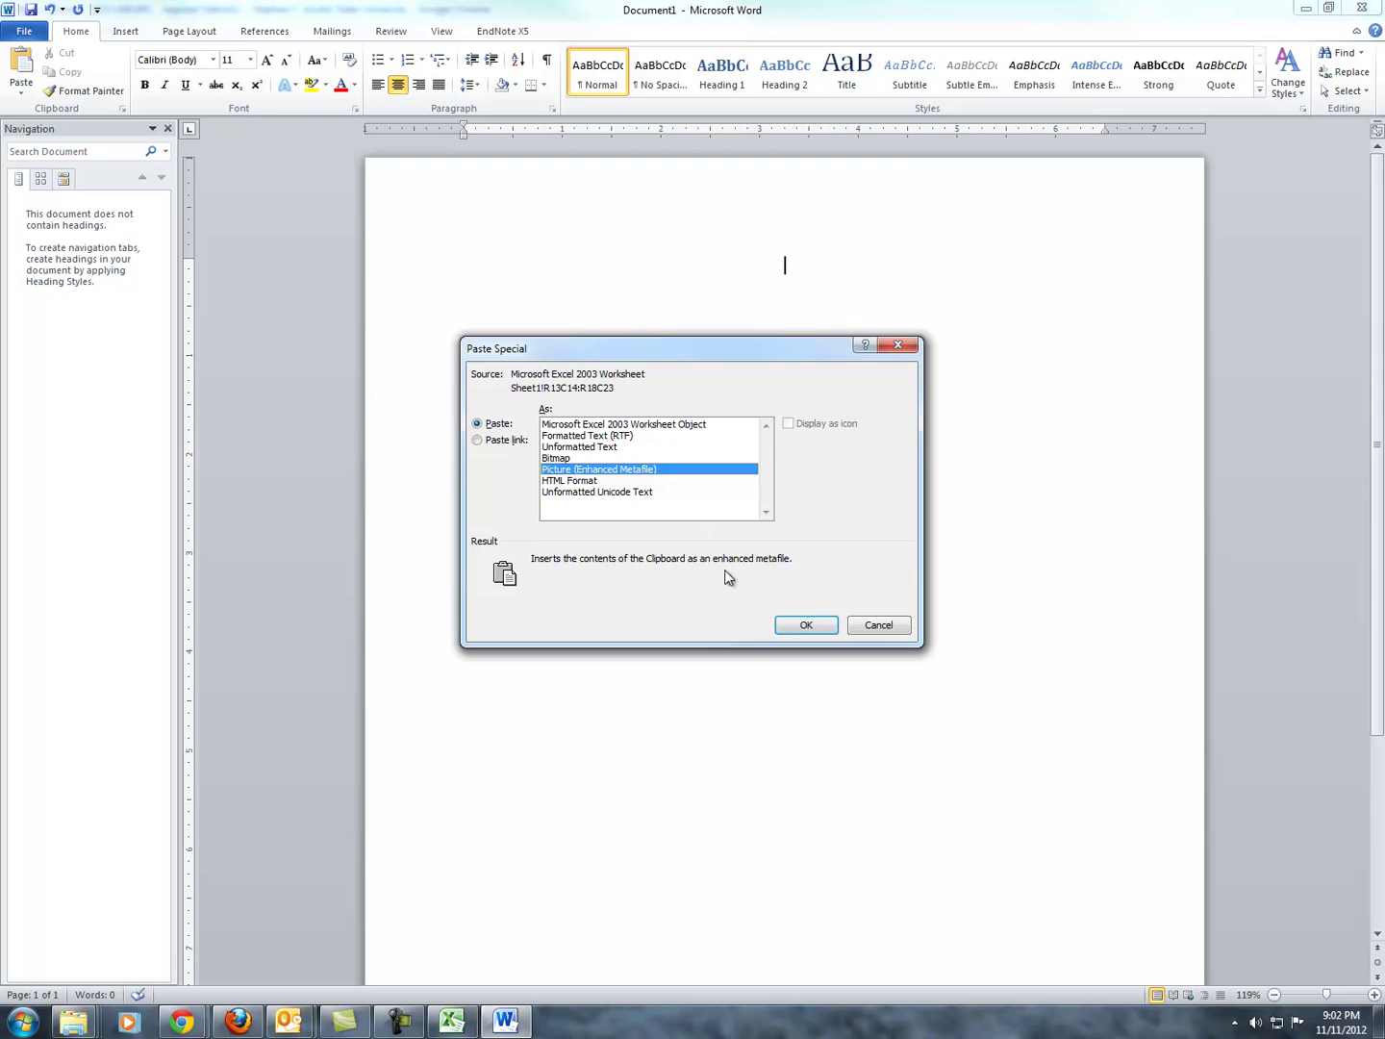
click(804, 626)
click(1115, 385)
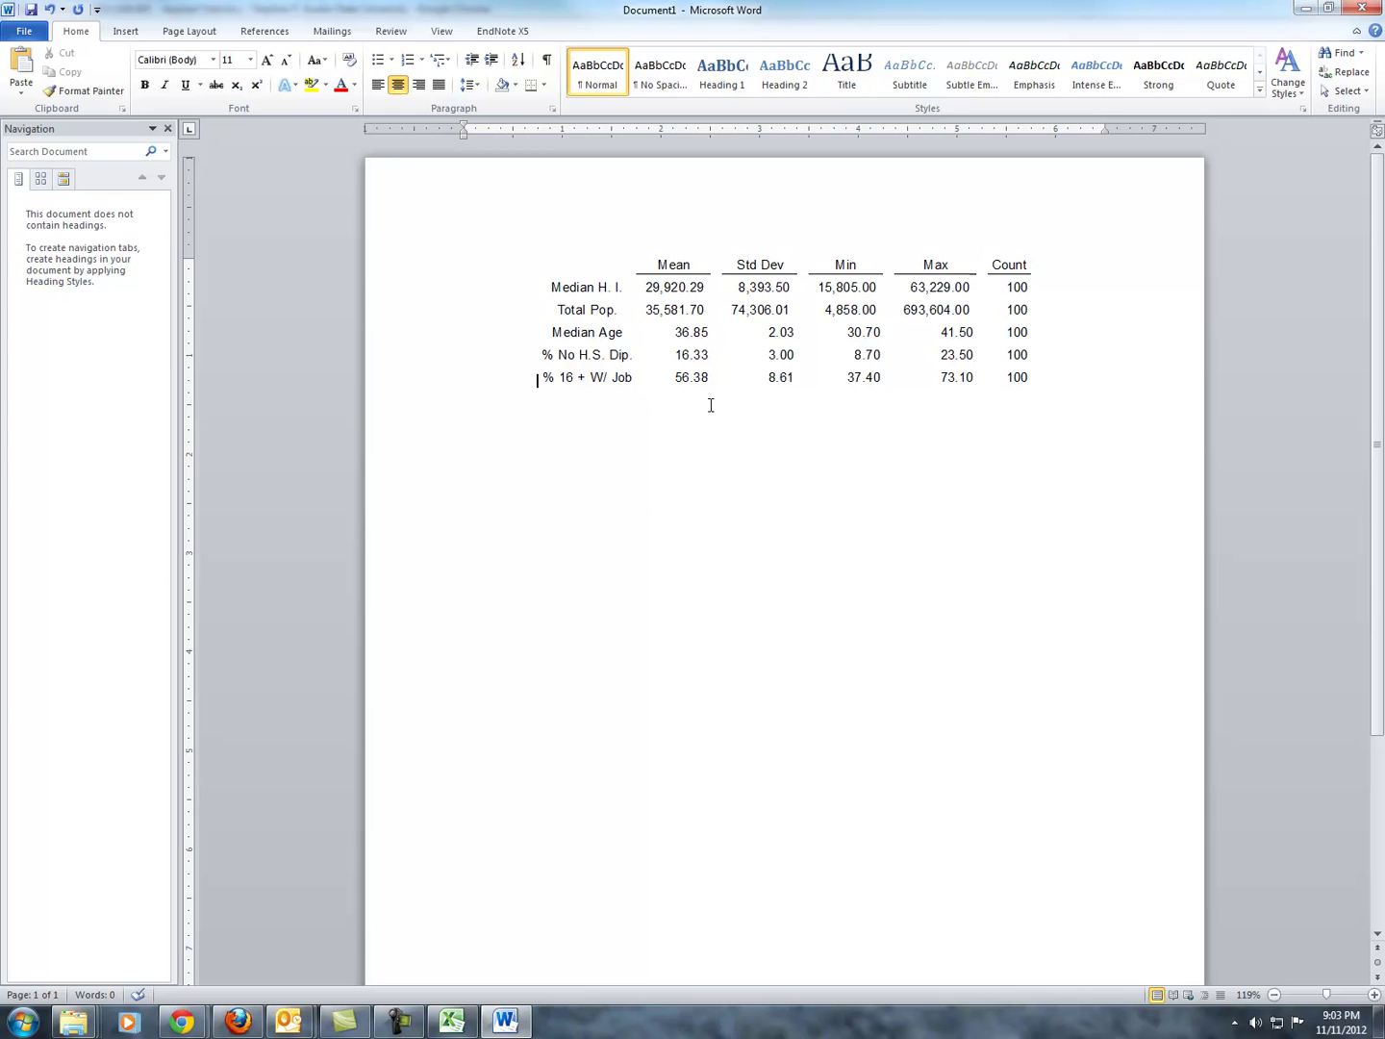
Back in Excel, apply No Border to column K of the original summary table
key(alt+Tab)
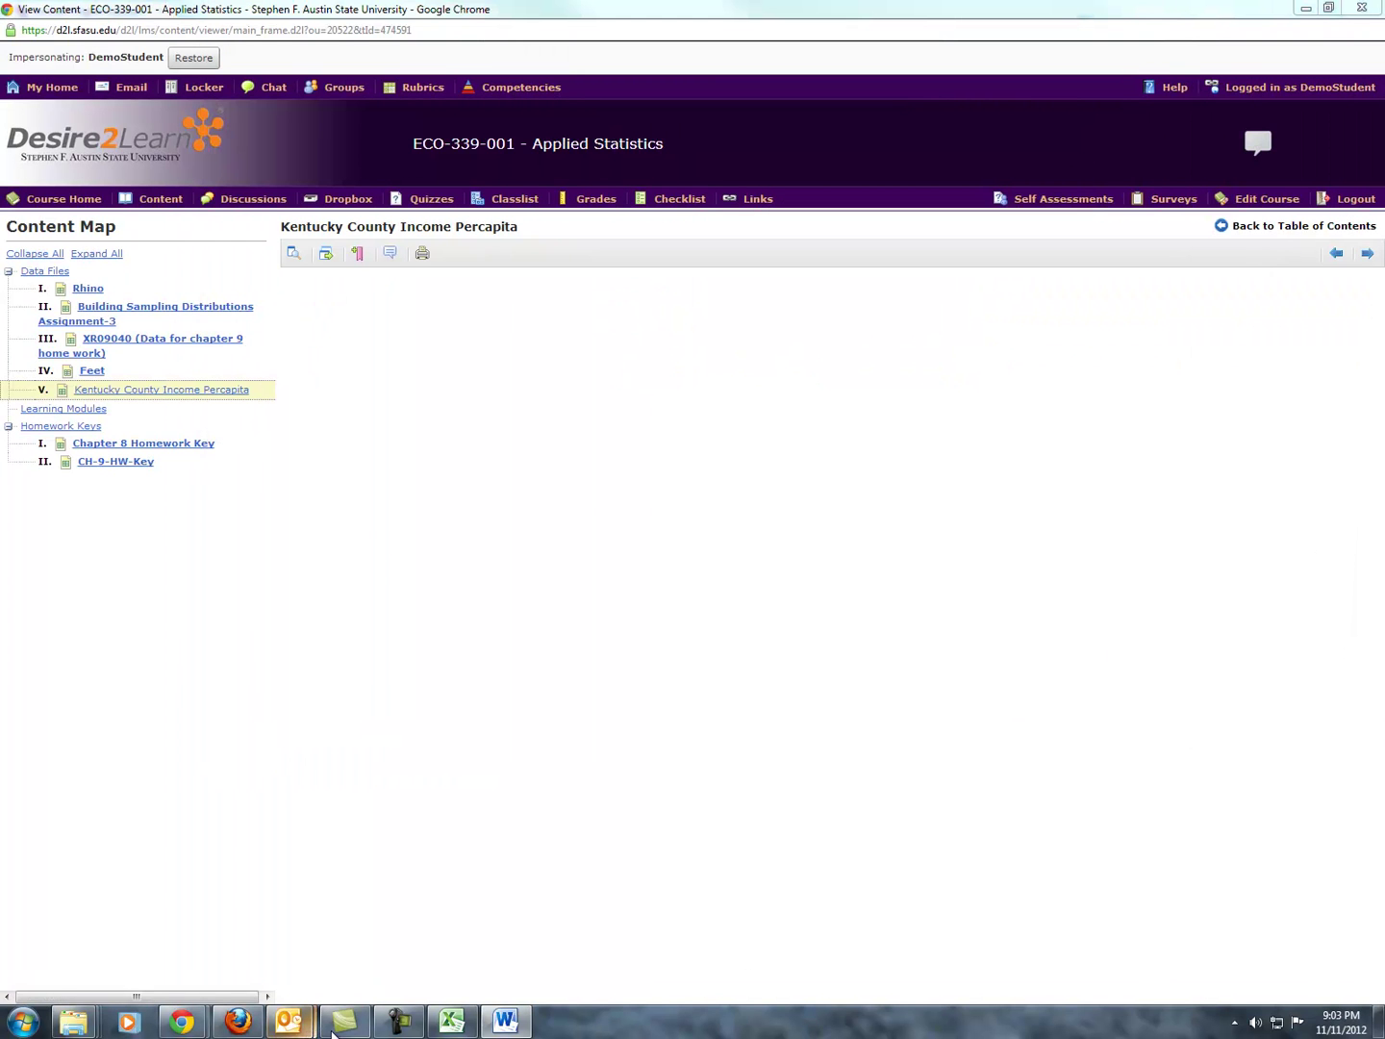
click(452, 1021)
click(460, 626)
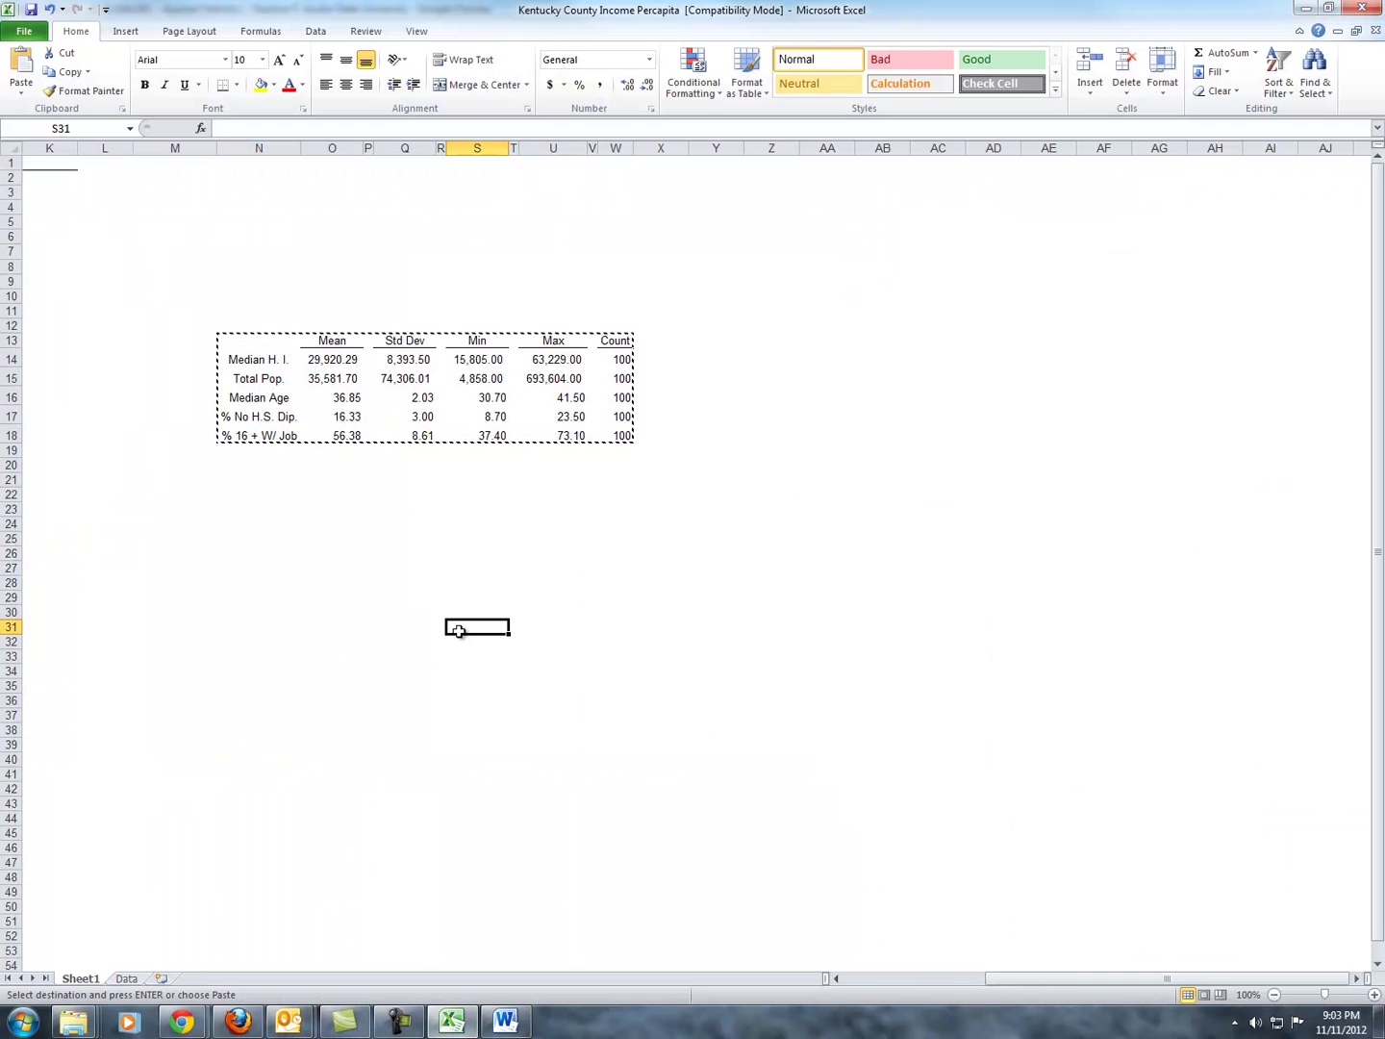
drag(1057, 984, 913, 984)
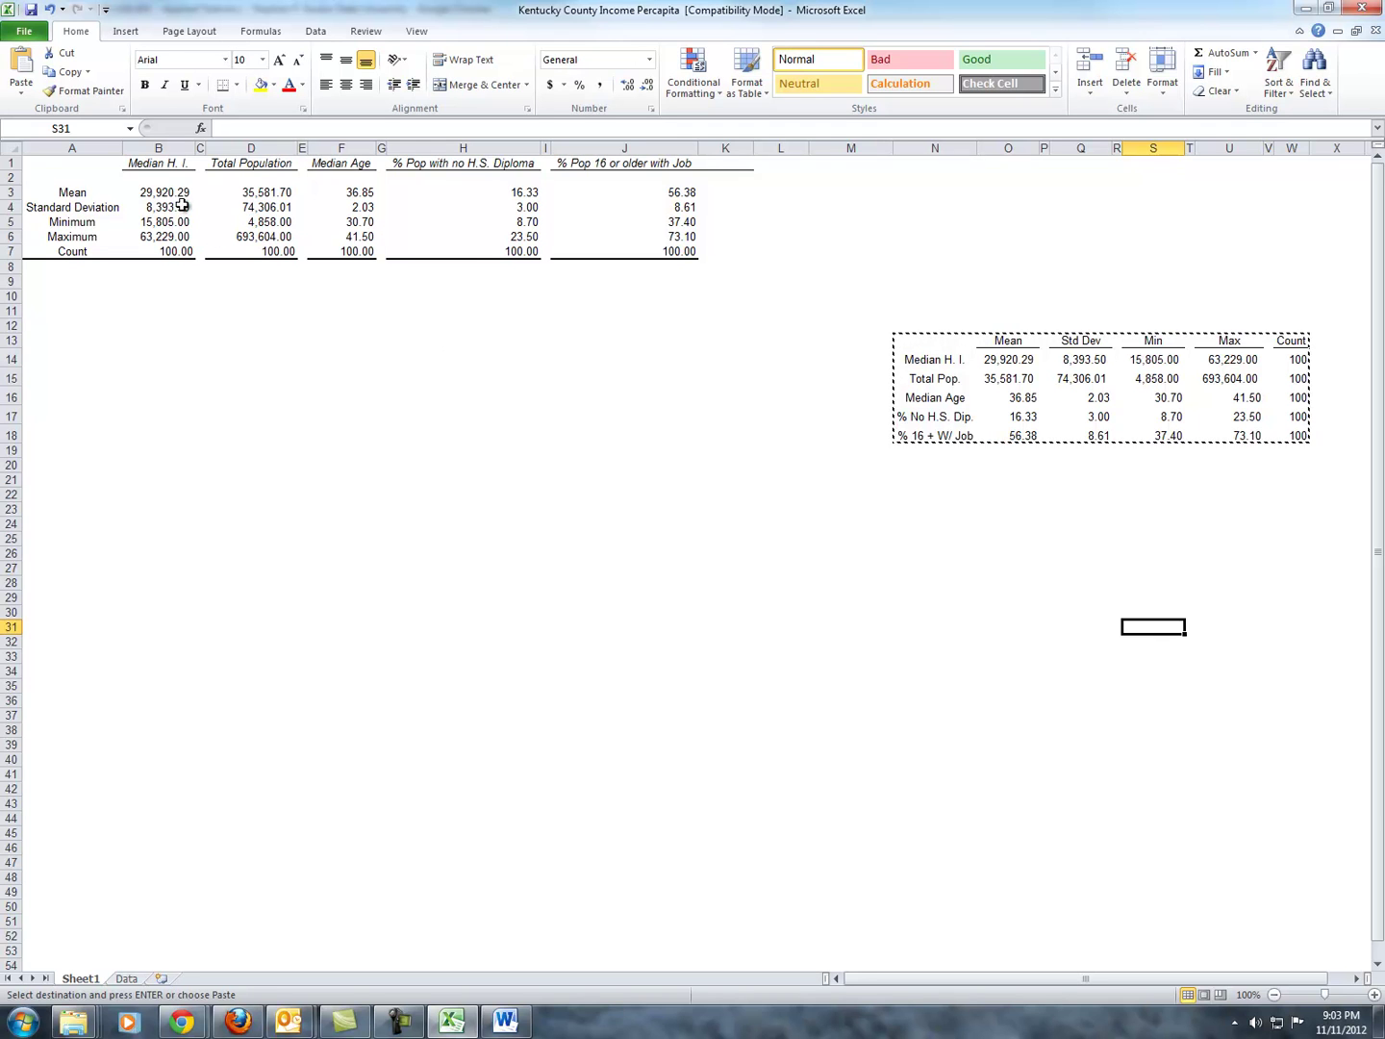
drag(69, 255, 769, 237)
click(716, 143)
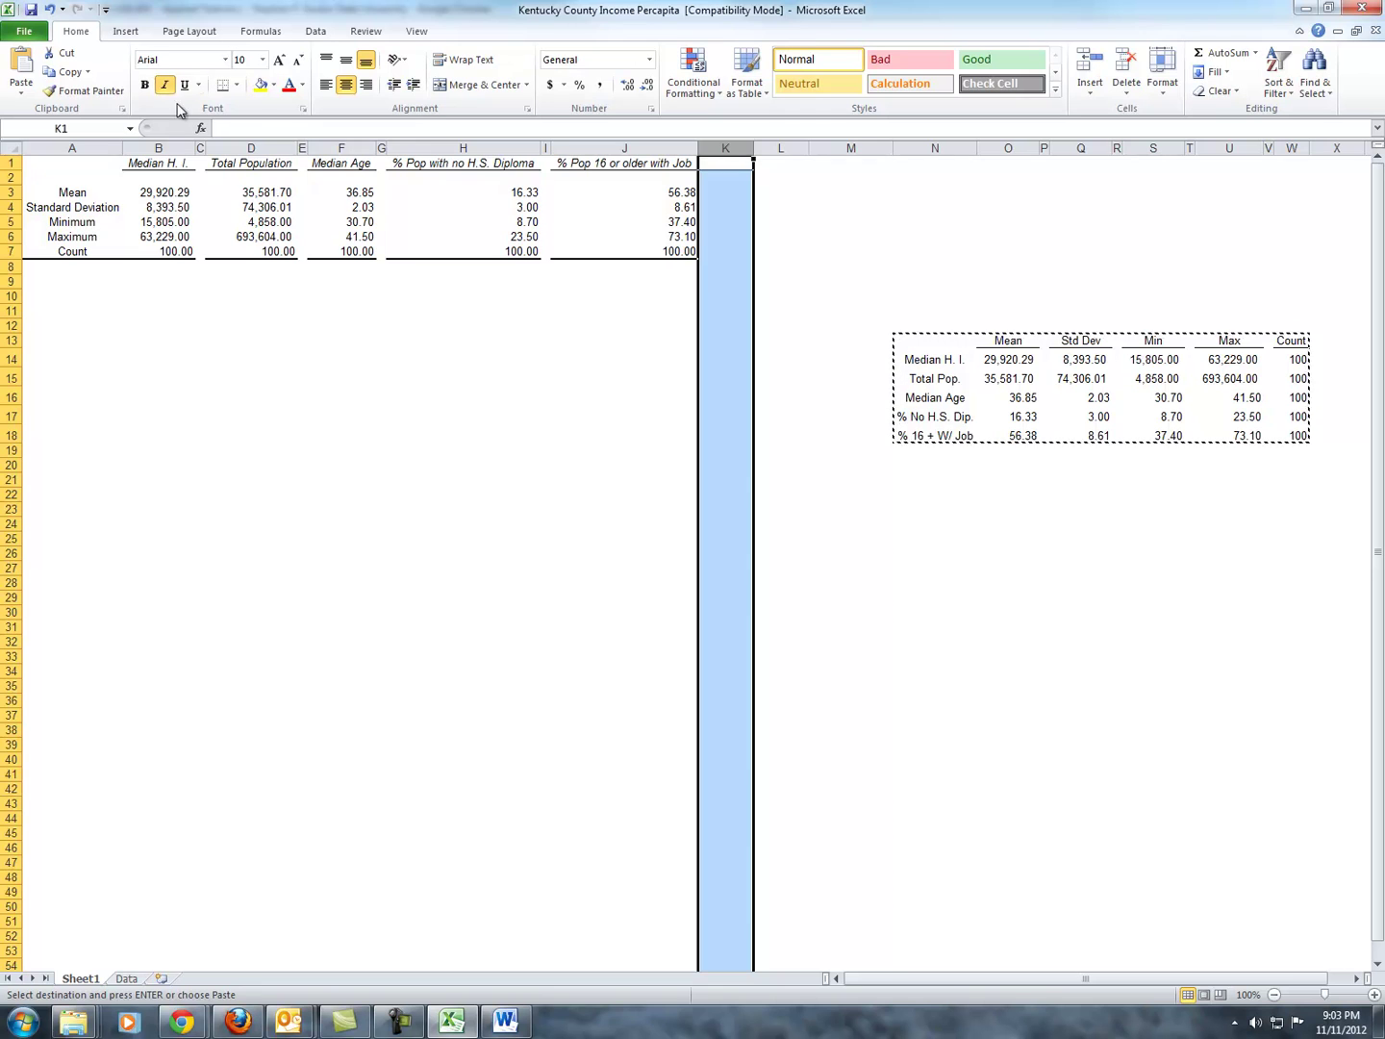
click(236, 84)
click(279, 199)
click(474, 450)
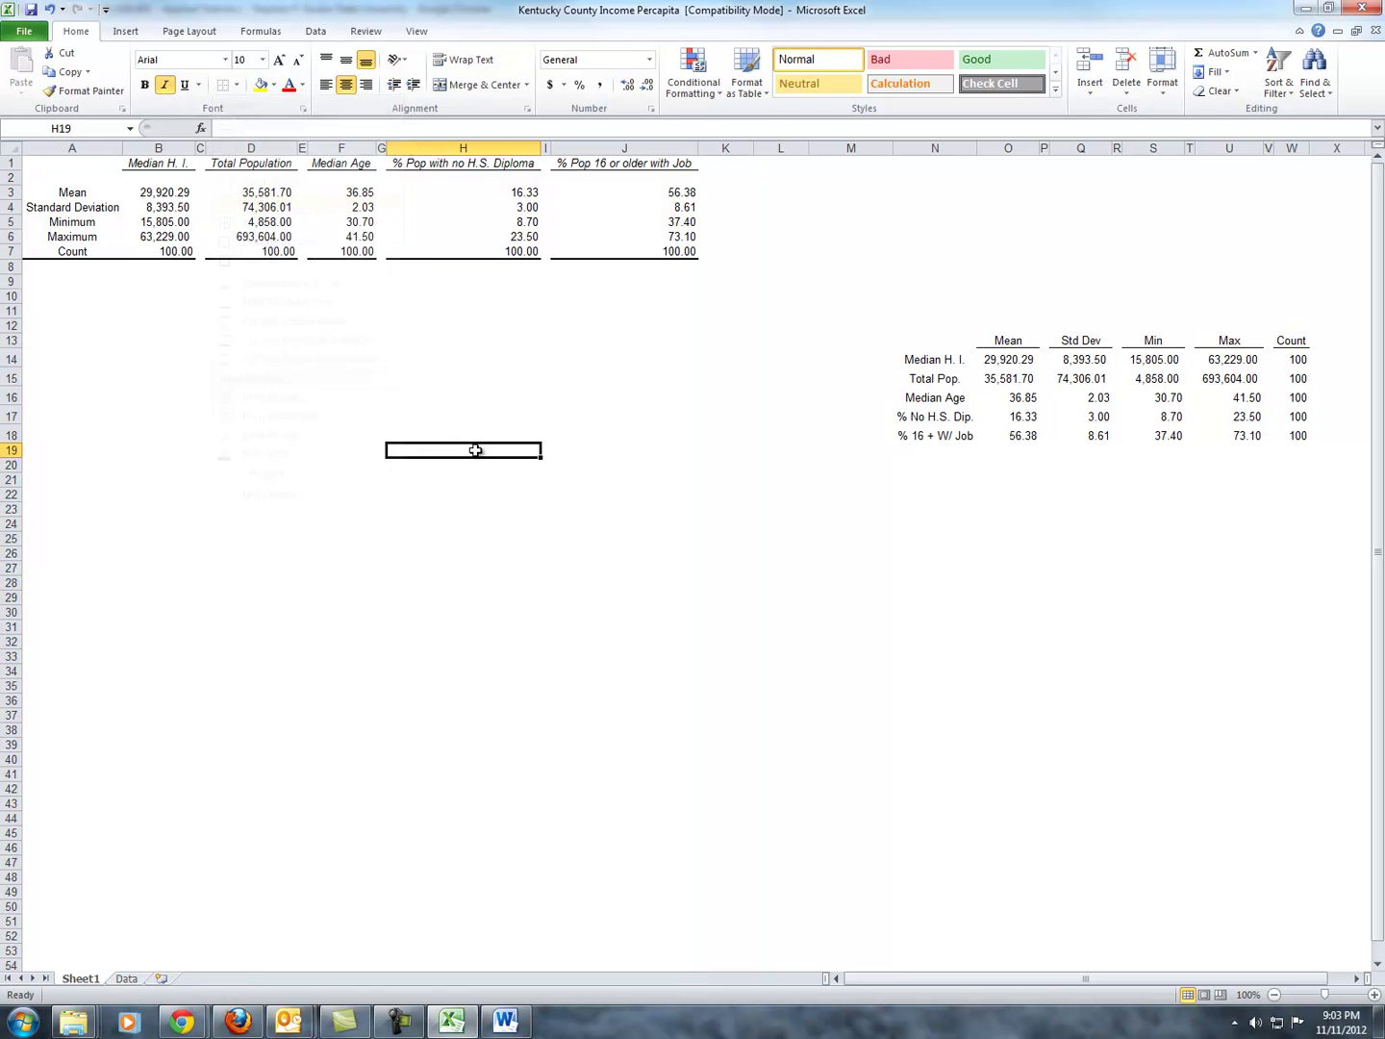
Select the Count row A7:K7, then return to the Word document
click(108, 275)
drag(68, 252, 718, 255)
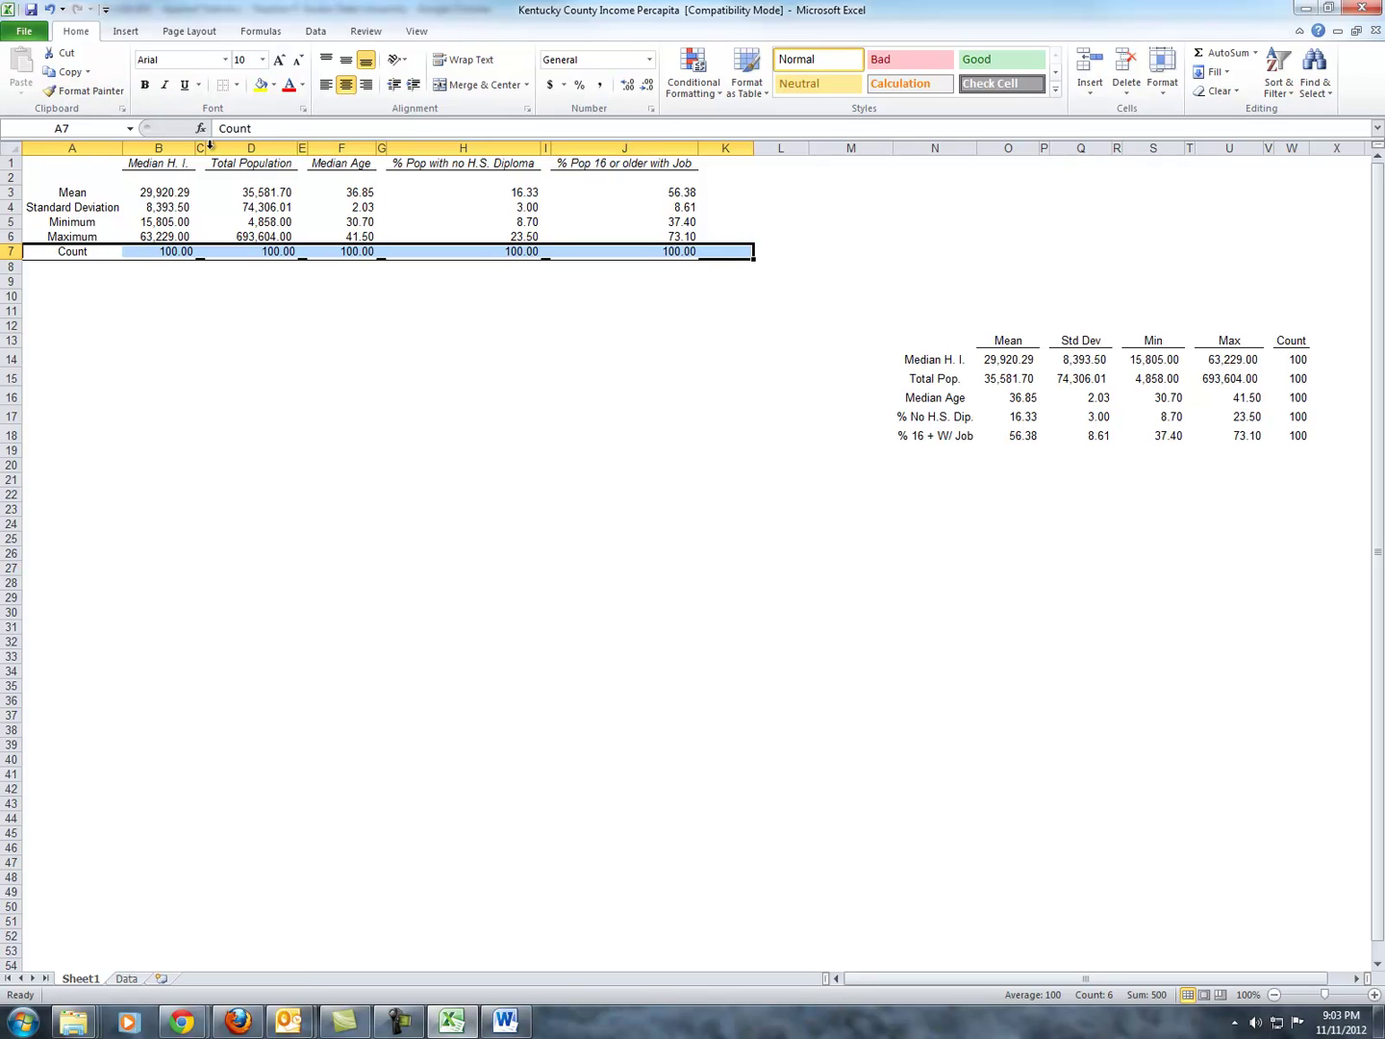
click(221, 337)
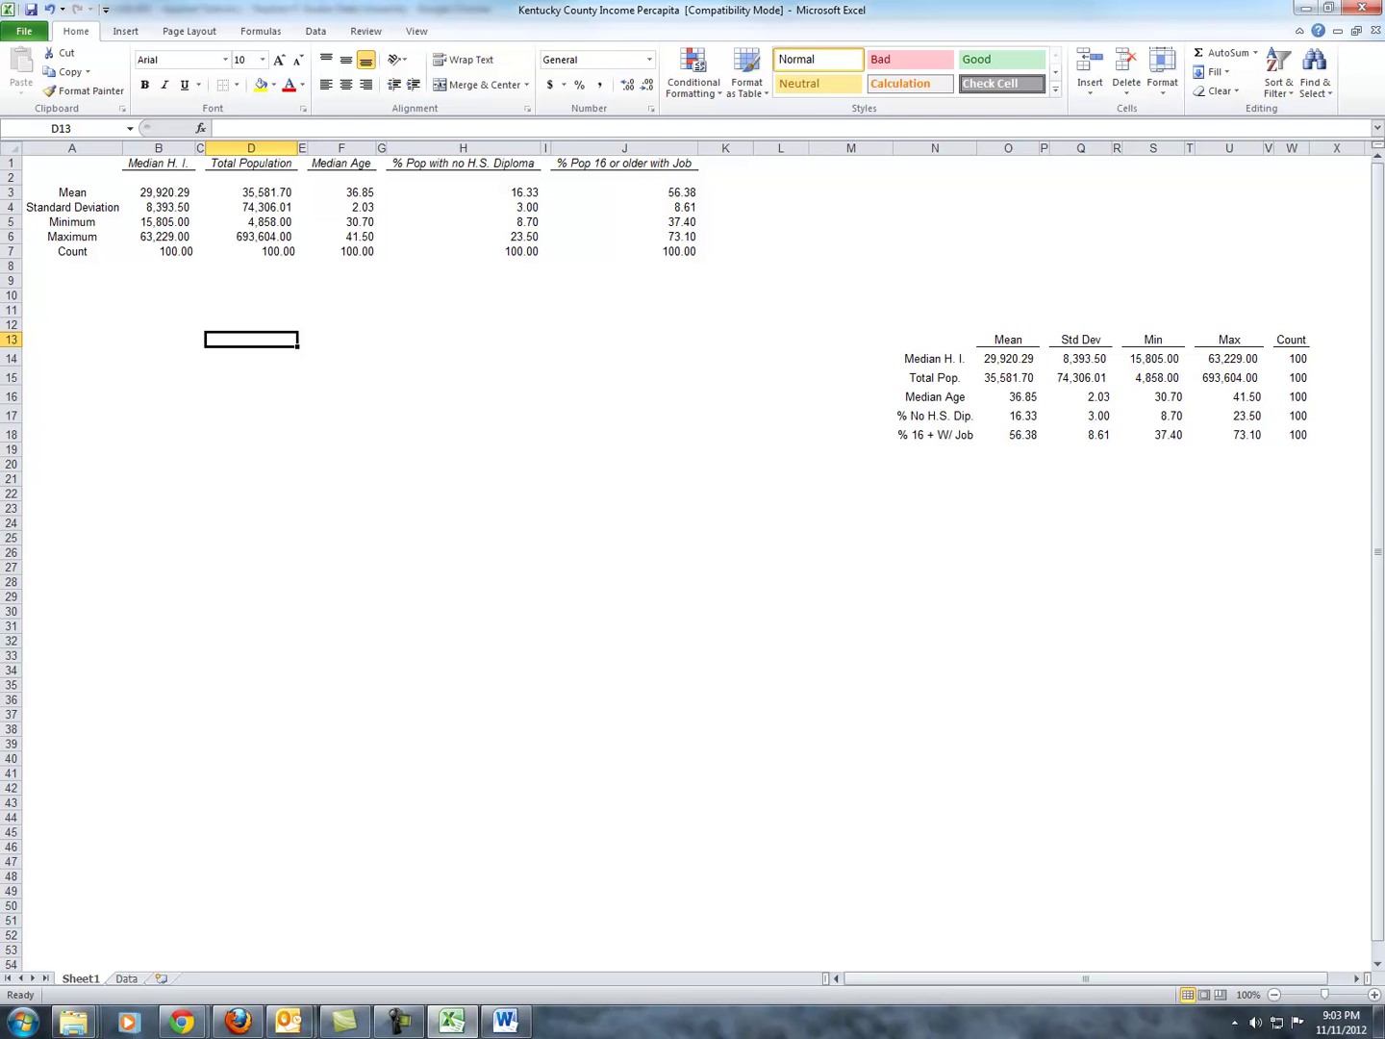
key(alt+Tab)
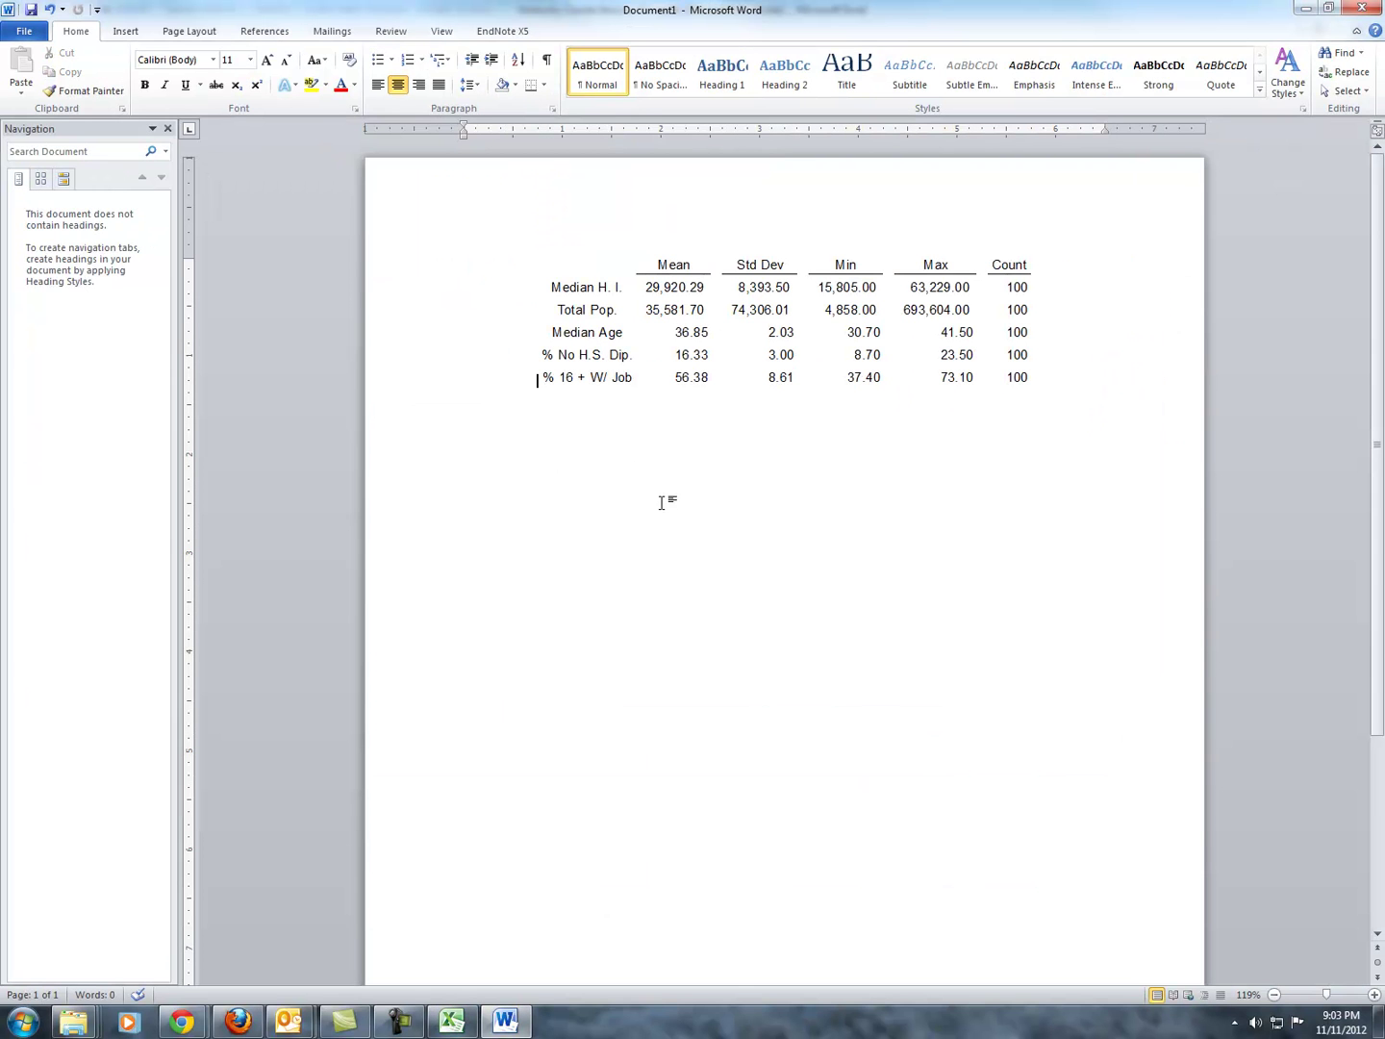
click(666, 294)
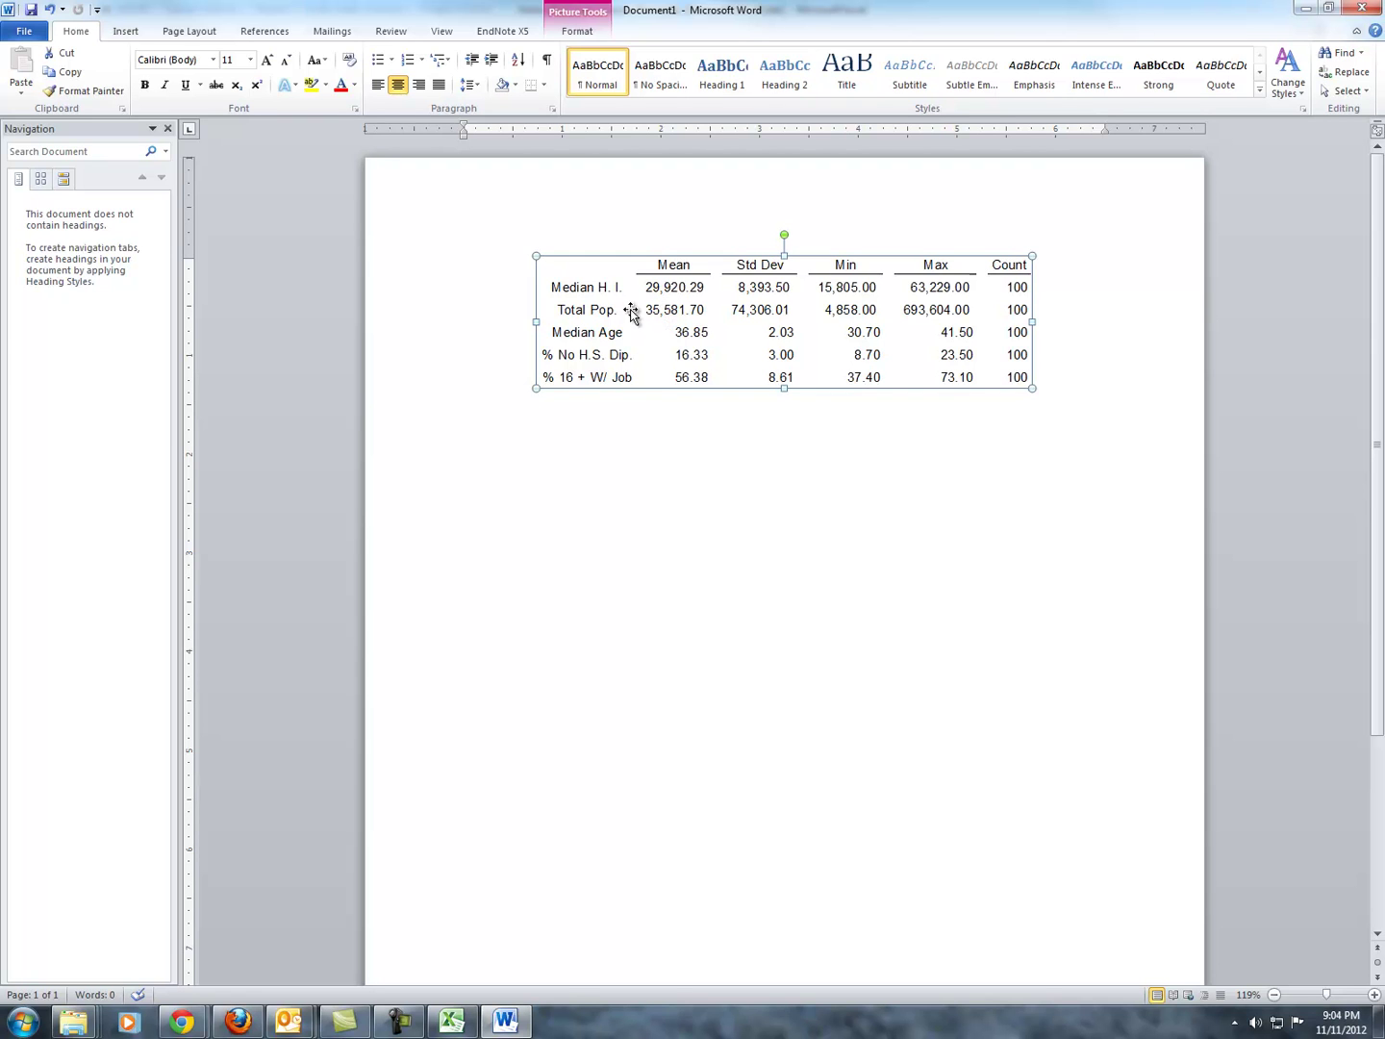